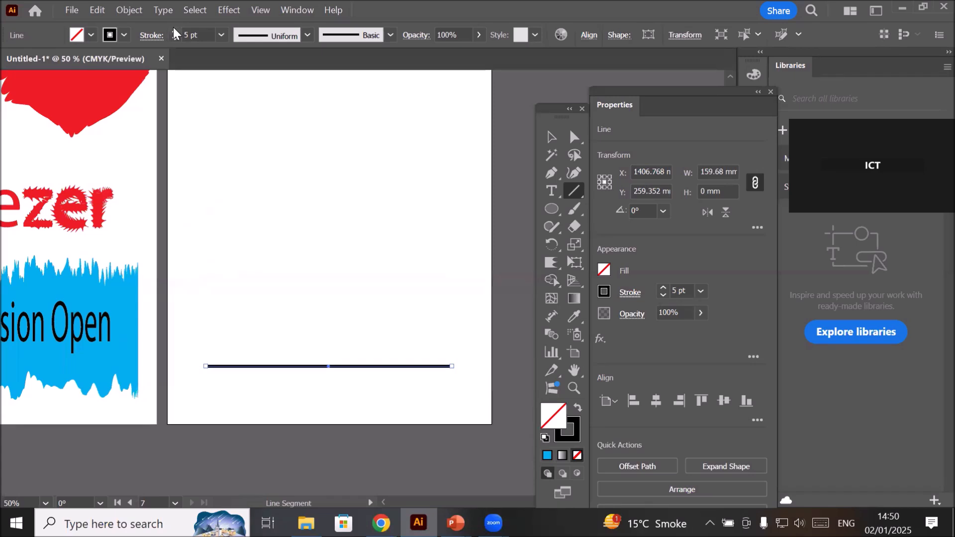
Open the Zig Zag distort effect for the selected horizontal line and move its dialog clear of the line
{"action": "left_click", "coordinate": [601, 341]}
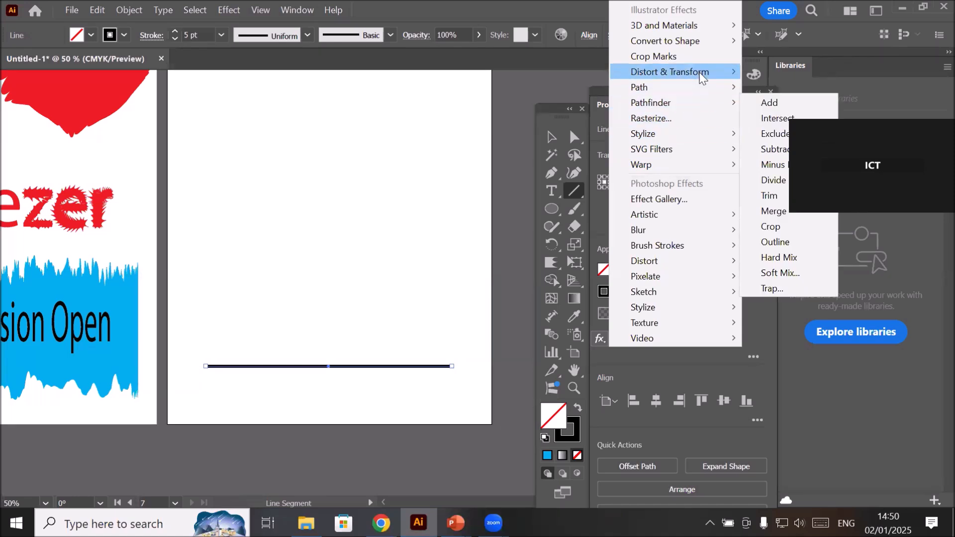
{"action": "mouse_move", "coordinate": [702, 77]}
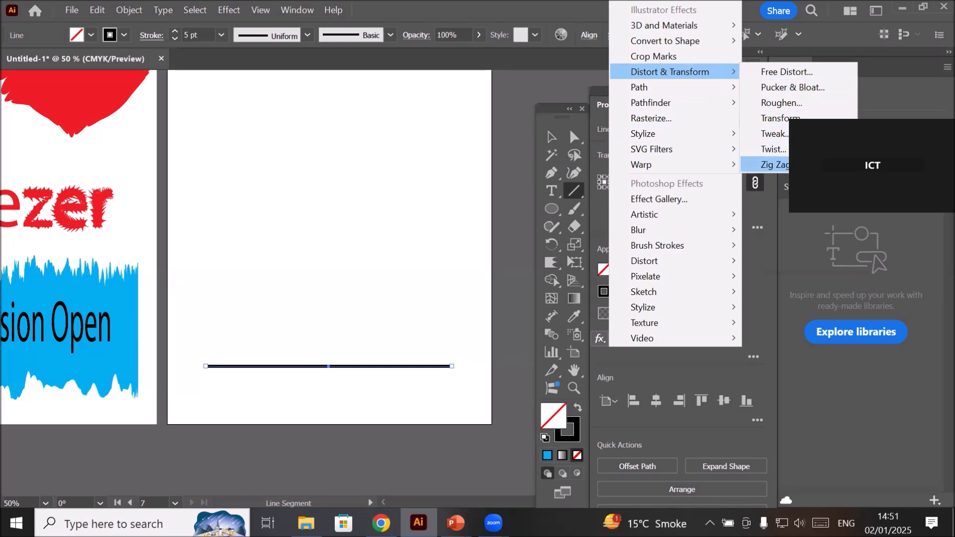
{"action": "left_click", "coordinate": [769, 164]}
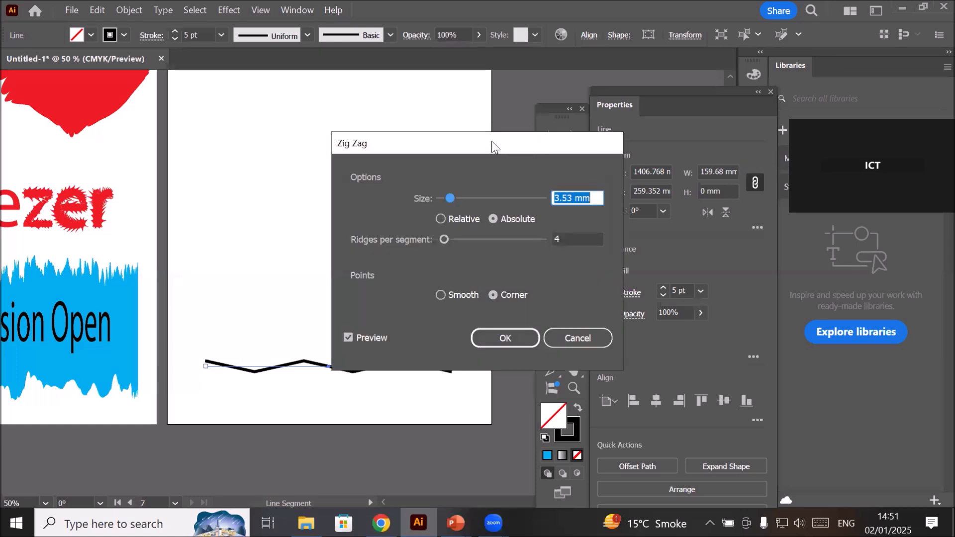
{"action": "left_click_drag", "start_coordinate": [494, 149], "coordinate": [632, 141]}
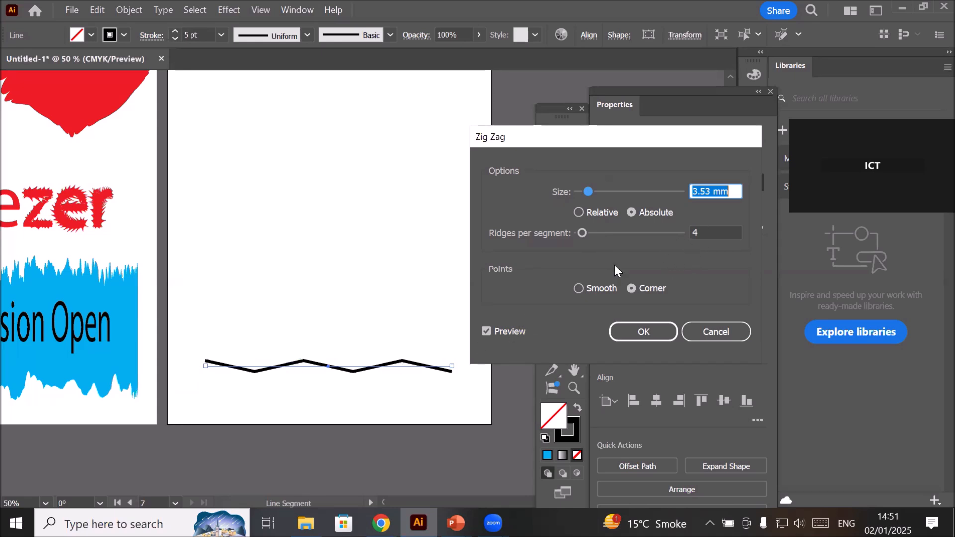
Raise the zigzag's ridges per segment to 40
{"action": "left_click", "coordinate": [700, 233]}
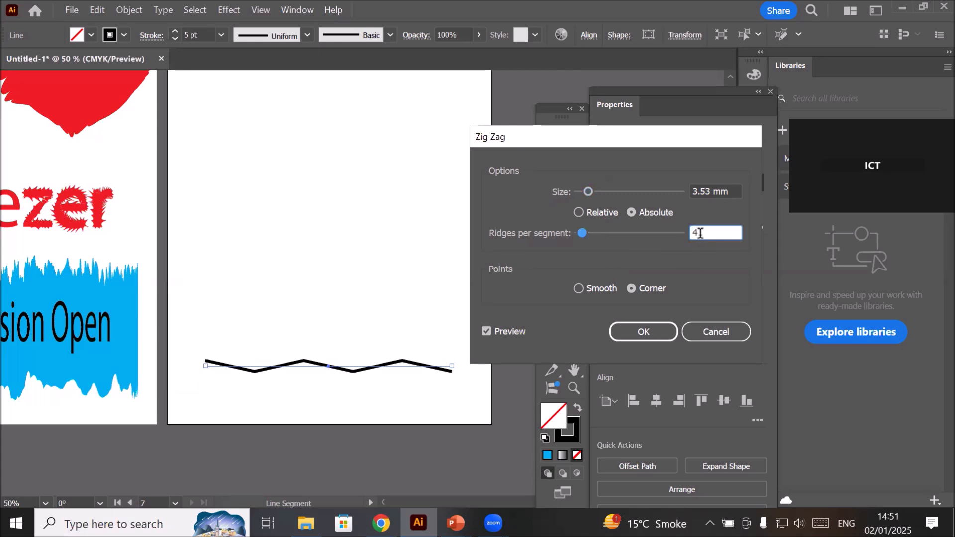
{"action": "key", "text": "Up"}
{"action": "key", "text": "Up"}
{"action": "key", "text": "Up"}
{"action": "key", "text": "Up"}
{"action": "key", "text": "Up"}
{"action": "key", "text": "Up"}
{"action": "key", "text": "Up"}
{"action": "key", "text": "Up"}
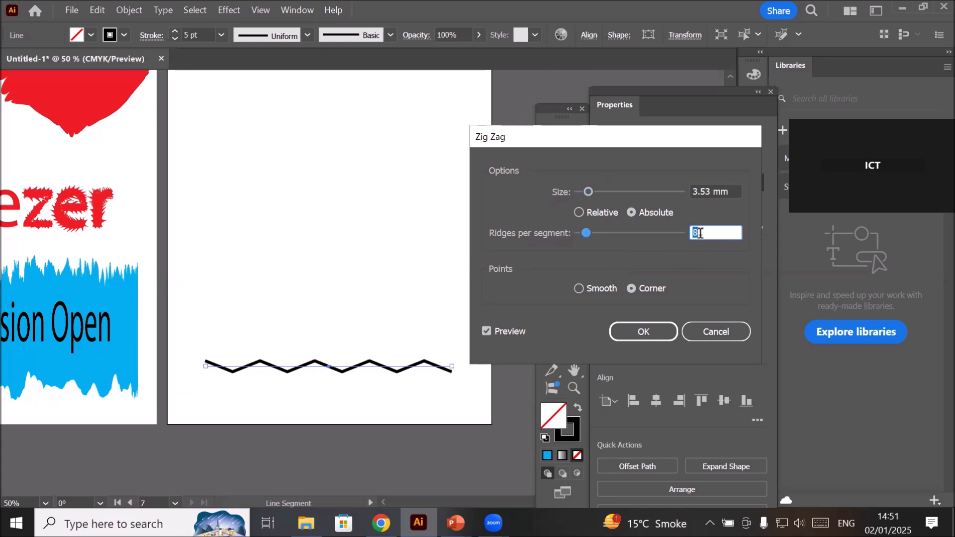
{"action": "key", "text": "Up"}
{"action": "key", "text": "Up"}
{"action": "key", "text": "Up"}
{"action": "key", "text": "Up"}
{"action": "key", "text": "Up"}
{"action": "key", "text": "Up"}
{"action": "key", "text": "Up"}
{"action": "key", "text": "Up"}
{"action": "key", "text": "Up"}
{"action": "key", "text": "Up"}
{"action": "key", "text": "Up"}
{"action": "key", "text": "Up"}
{"action": "key", "text": "Up"}
{"action": "key", "text": "Up"}
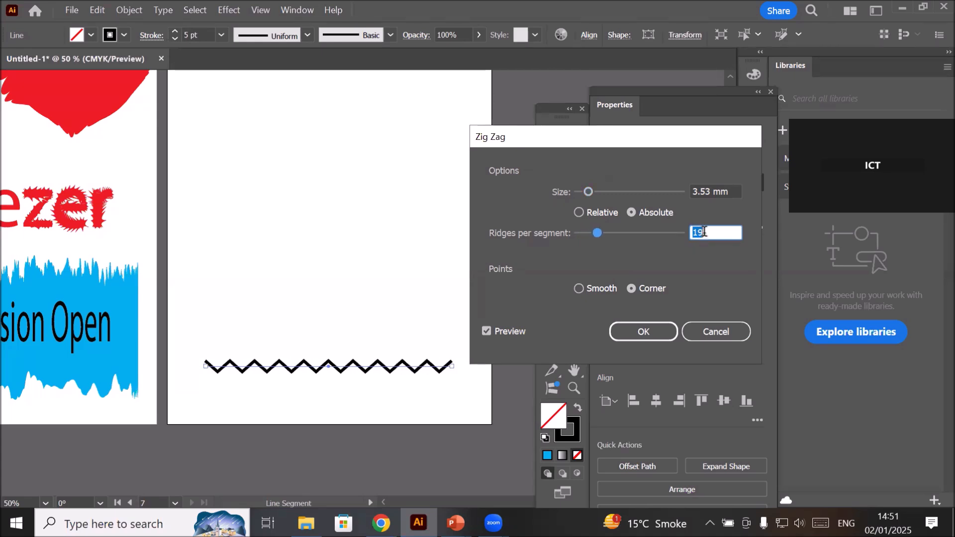
{"action": "key", "text": "Up"}
{"action": "key", "text": "Up"}
{"action": "key", "text": "Up"}
{"action": "key", "text": "Up"}
{"action": "key", "text": "Up"}
{"action": "key", "text": "Up"}
{"action": "key", "text": "Up"}
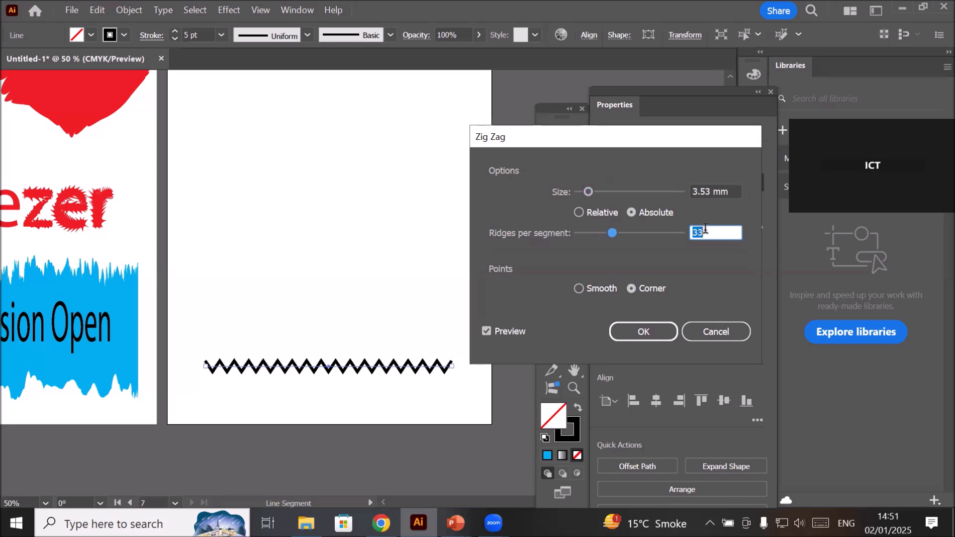
{"action": "key", "text": "Up"}
{"action": "key", "text": "Up"}
{"action": "key", "text": "Up"}
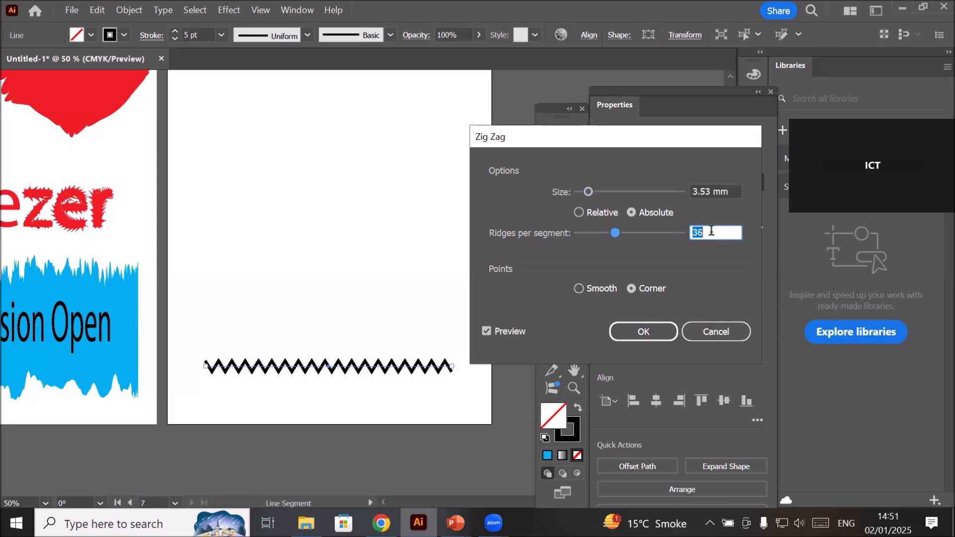
{"action": "key", "text": "Up"}
{"action": "key", "text": "Up"}
{"action": "key", "text": "Up"}
{"action": "key", "text": "Up"}
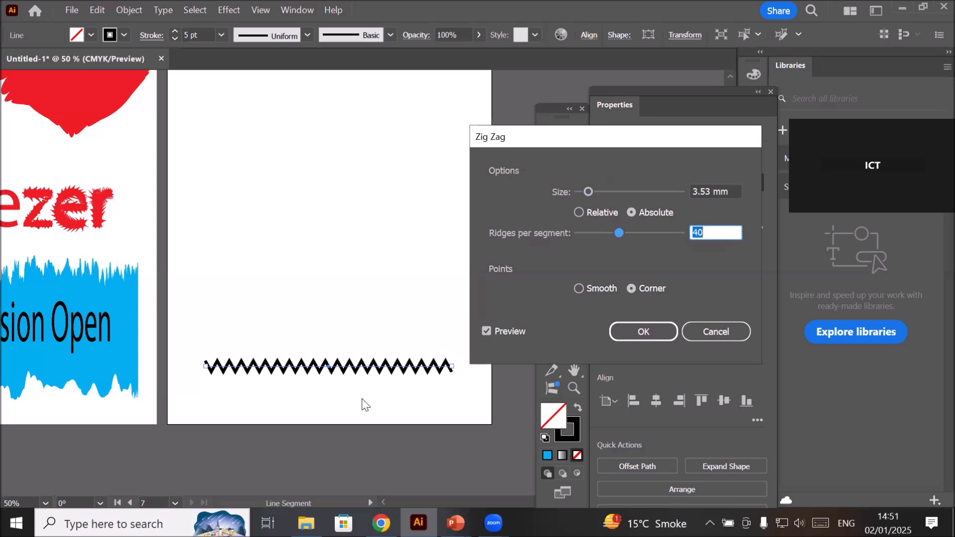
Compare Smooth and Corner points for the zigzag, and leave it set to Smooth
{"action": "left_click", "coordinate": [579, 289]}
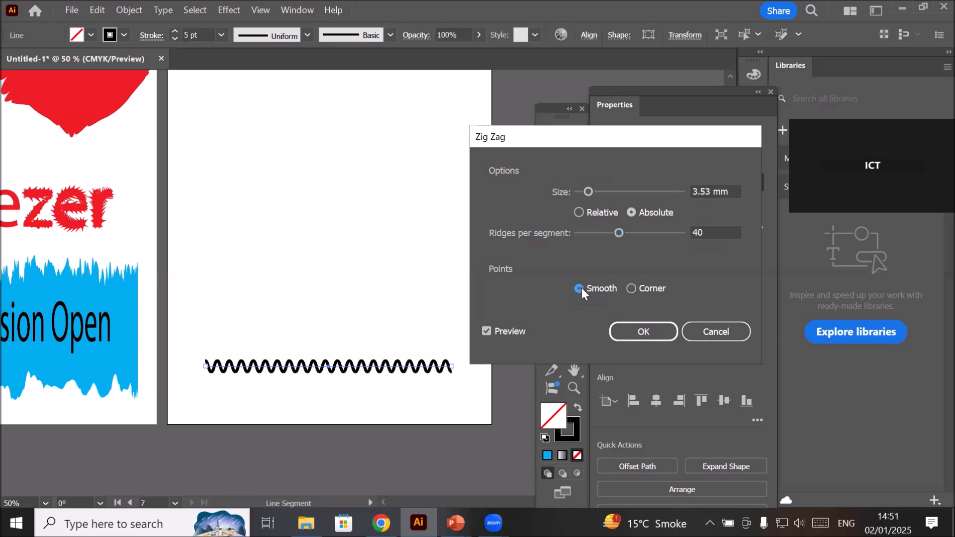
{"action": "left_click", "coordinate": [631, 289]}
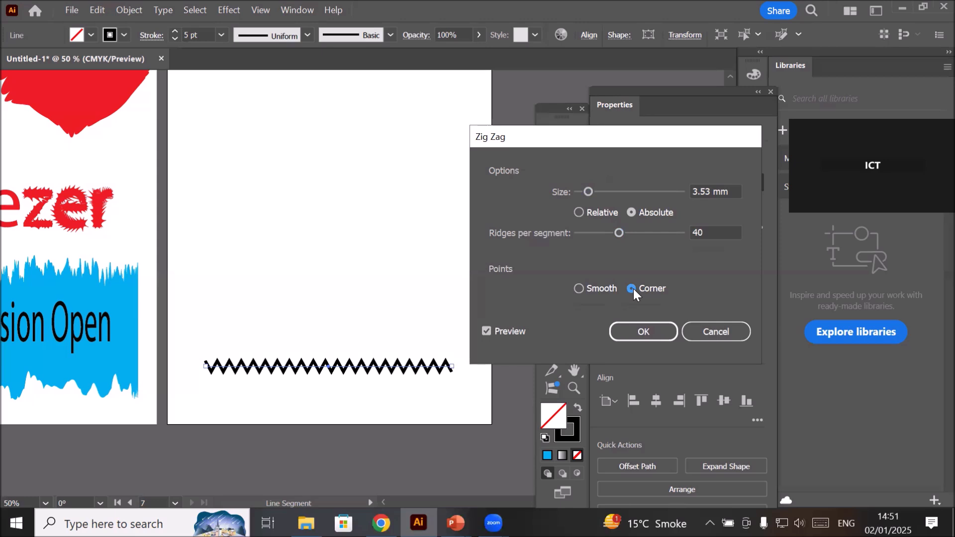
{"action": "left_click", "coordinate": [578, 289]}
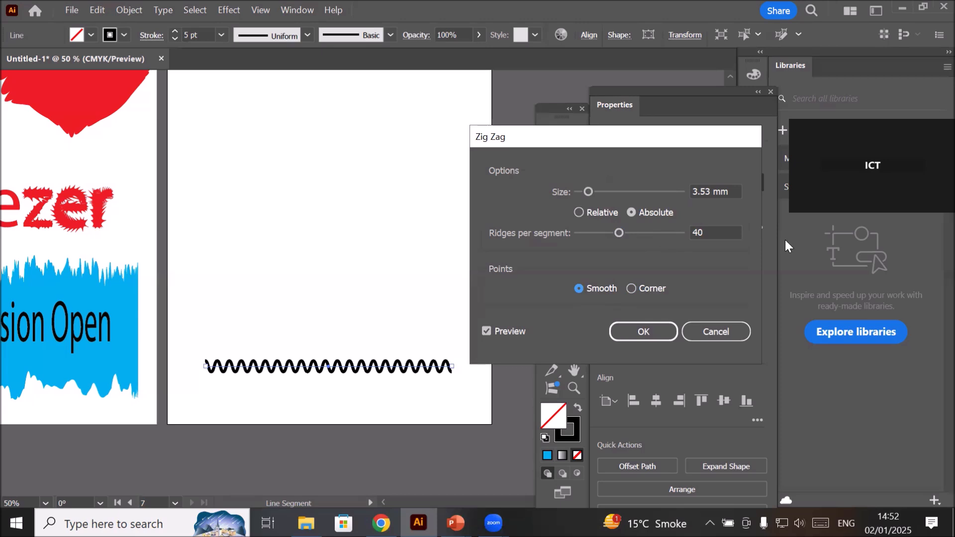
Lower the zigzag's ridges per segment to 13
{"action": "left_click", "coordinate": [721, 232]}
{"action": "key", "text": "Down"}
{"action": "key", "text": "Down"}
{"action": "key", "text": "Down"}
{"action": "key", "text": "Down"}
{"action": "key", "text": "Down"}
{"action": "key", "text": "Down"}
{"action": "key", "text": "Down"}
{"action": "key", "text": "Down"}
{"action": "key", "text": "Down"}
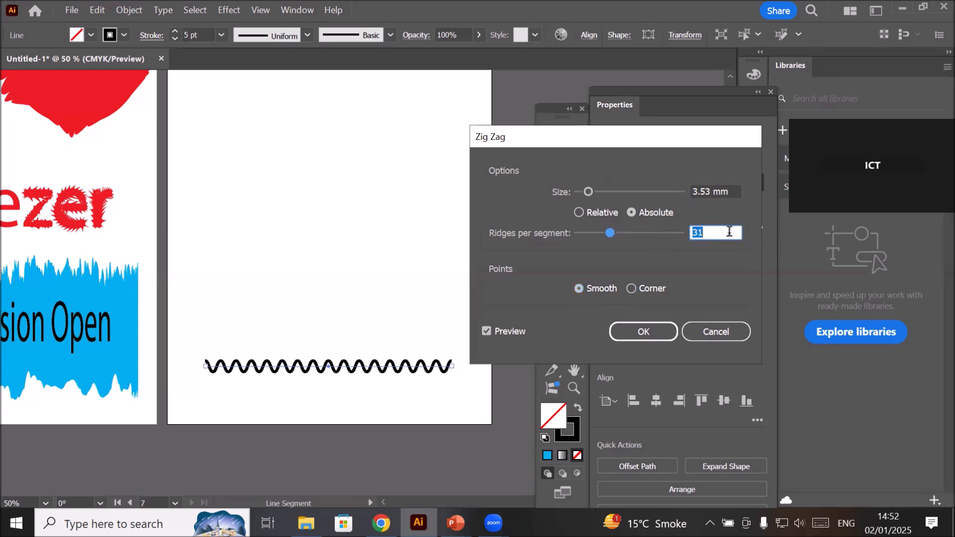
{"action": "key", "text": "Down"}
{"action": "key", "text": "Down"}
{"action": "key", "text": "Down"}
{"action": "key", "text": "Down"}
{"action": "key", "text": "Down"}
{"action": "key", "text": "Down"}
{"action": "key", "text": "Down"}
{"action": "key", "text": "Down"}
{"action": "key", "text": "Down"}
{"action": "key", "text": "Down"}
{"action": "key", "text": "Down"}
{"action": "key", "text": "Down"}
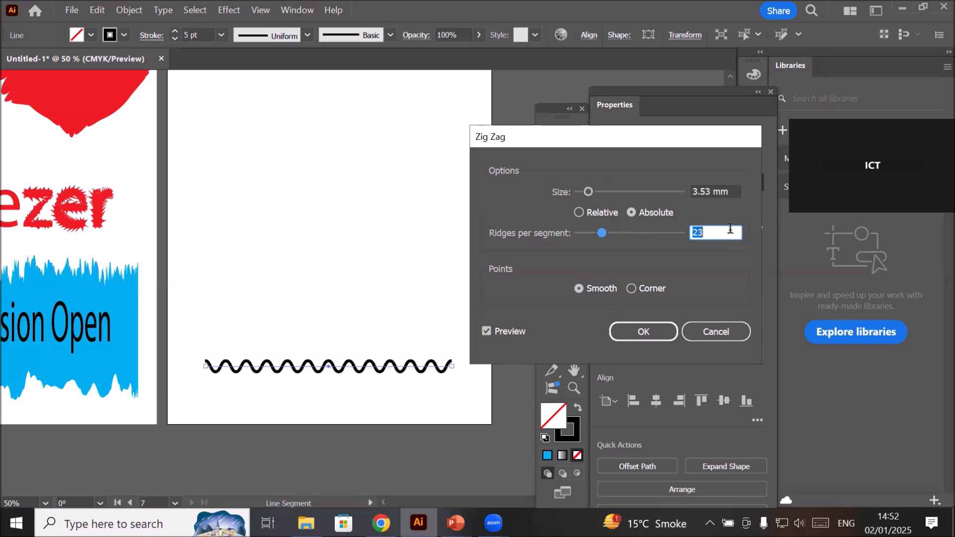
{"action": "key", "text": "Down"}
{"action": "key", "text": "Down"}
{"action": "key", "text": "Down"}
{"action": "key", "text": "Down"}
{"action": "key", "text": "Down"}
{"action": "key", "text": "Down"}
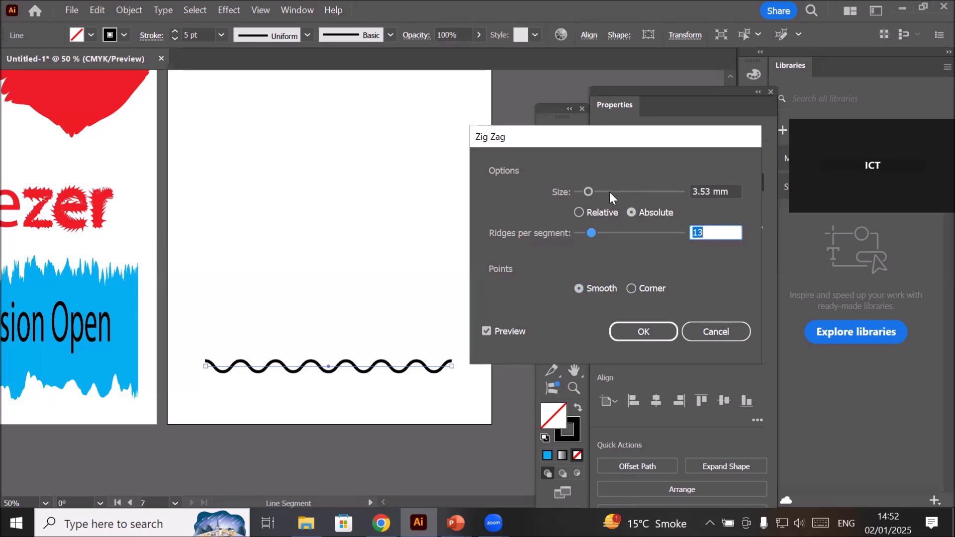
Try a larger wave by raising the absolute zigzag size to 14 mm
{"action": "left_click", "coordinate": [714, 191]}
{"action": "key", "text": "Up"}
{"action": "key", "text": "Up"}
{"action": "key", "text": "Up"}
{"action": "key", "text": "Up"}
{"action": "key", "text": "Up"}
{"action": "key", "text": "Up"}
{"action": "key", "text": "Up"}
{"action": "key", "text": "Up"}
{"action": "key", "text": "Up"}
{"action": "key", "text": "Up"}
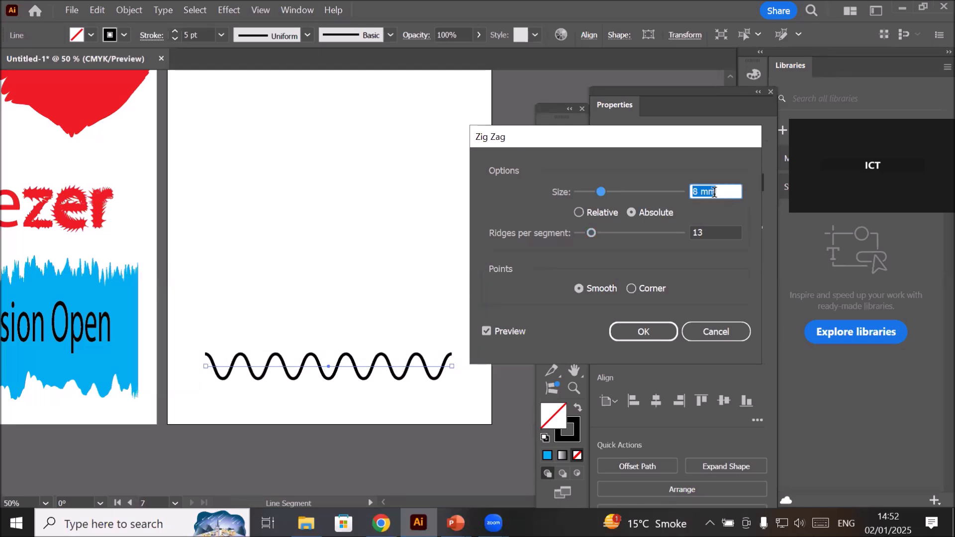
{"action": "key", "text": "Up"}
{"action": "key", "text": "Up"}
{"action": "key", "text": "Up"}
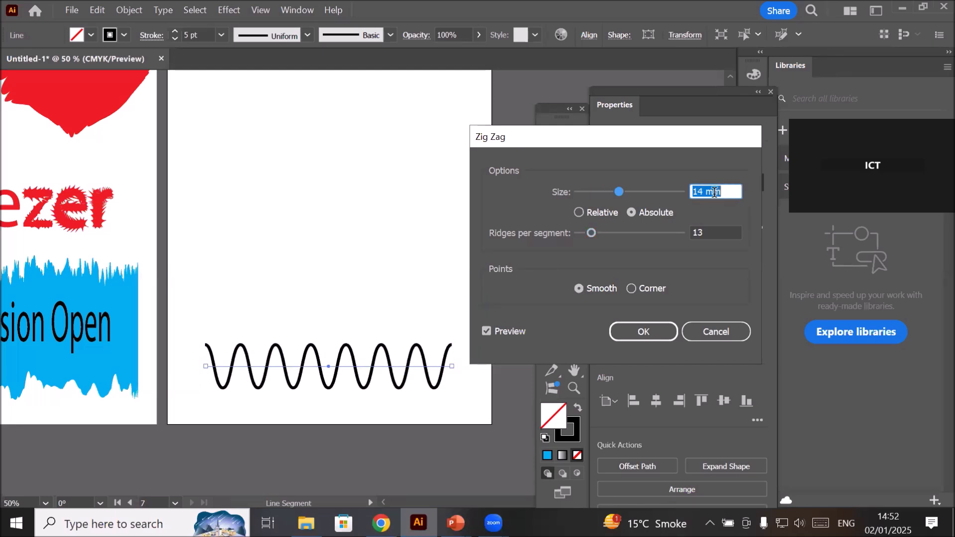
Lower the absolute zigzag size all the way to 0 mm
{"action": "key", "text": "Down"}
{"action": "key", "text": "Down"}
{"action": "key", "text": "Down"}
{"action": "key", "text": "Down"}
{"action": "key", "text": "Down"}
{"action": "key", "text": "Down"}
{"action": "key", "text": "Down"}
{"action": "key", "text": "Down"}
{"action": "key", "text": "Down"}
{"action": "key", "text": "Down"}
{"action": "key", "text": "Down"}
{"action": "key", "text": "Down"}
{"action": "key", "text": "Down"}
{"action": "key", "text": "Down"}
{"action": "key", "text": "Down"}
{"action": "key", "text": "Down"}
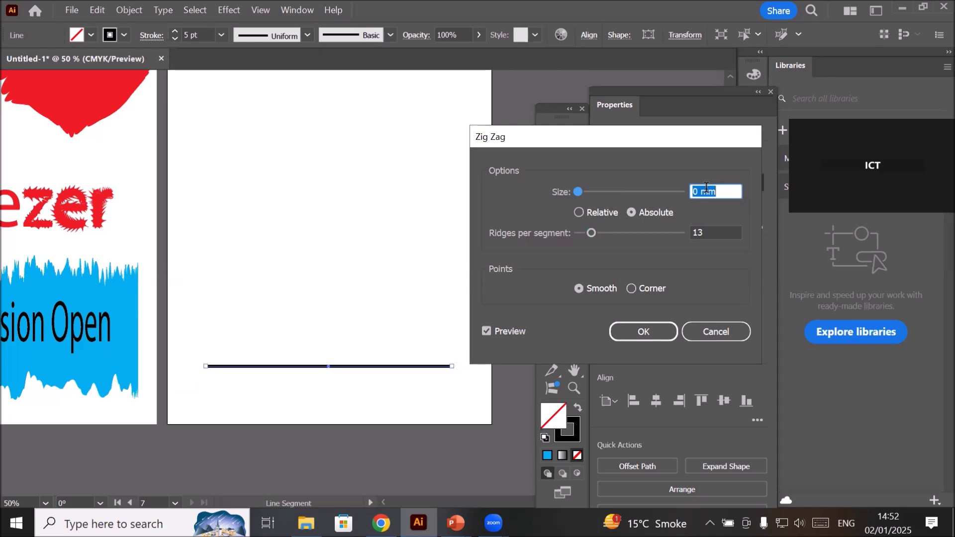
Raise the absolute zigzag size to 6 mm
{"action": "left_click", "coordinate": [706, 189]}
{"action": "key", "text": "Up"}
{"action": "key", "text": "Up"}
{"action": "key", "text": "Up"}
{"action": "key", "text": "Up"}
{"action": "key", "text": "Up"}
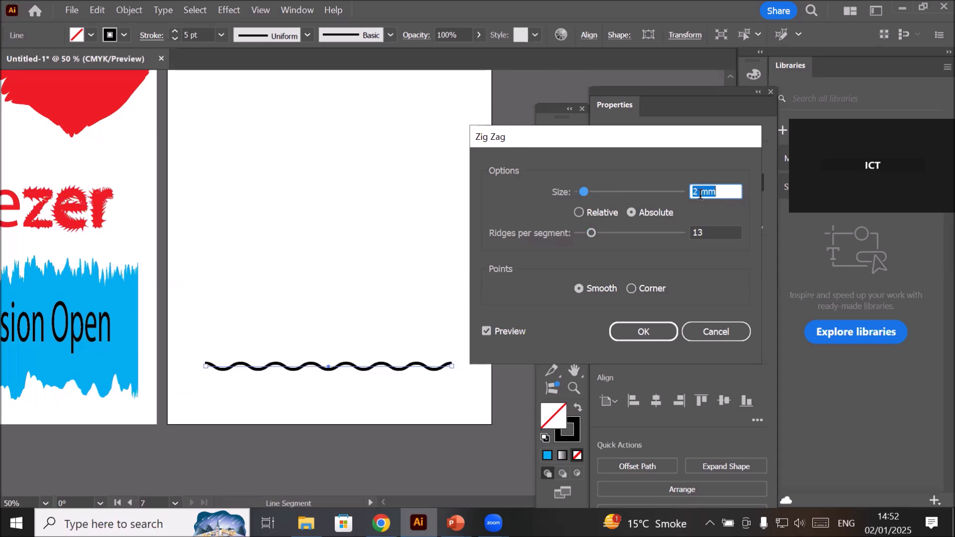
{"action": "key", "text": "Up"}
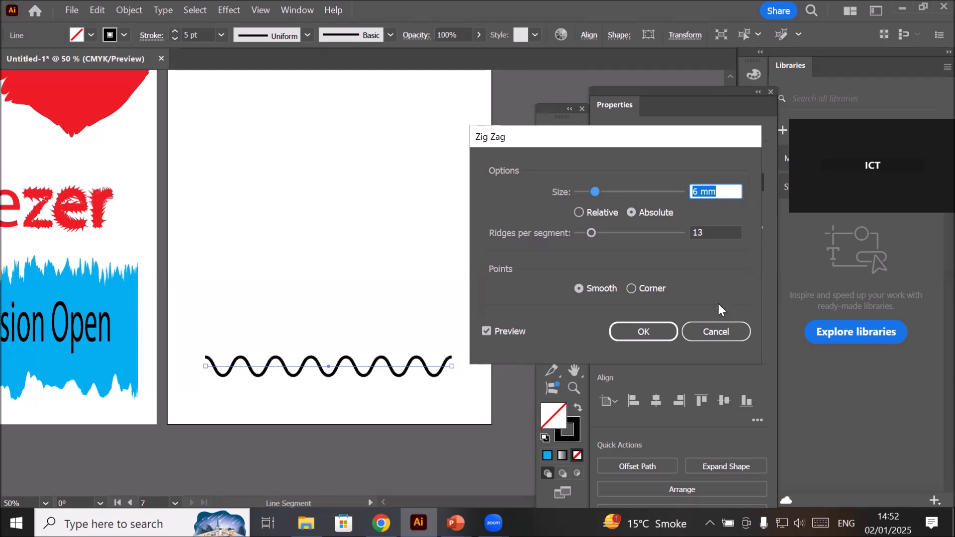
Compare Relative and Absolute sizing for the zigzag, and try a relative size of 7%
{"action": "left_click", "coordinate": [578, 214]}
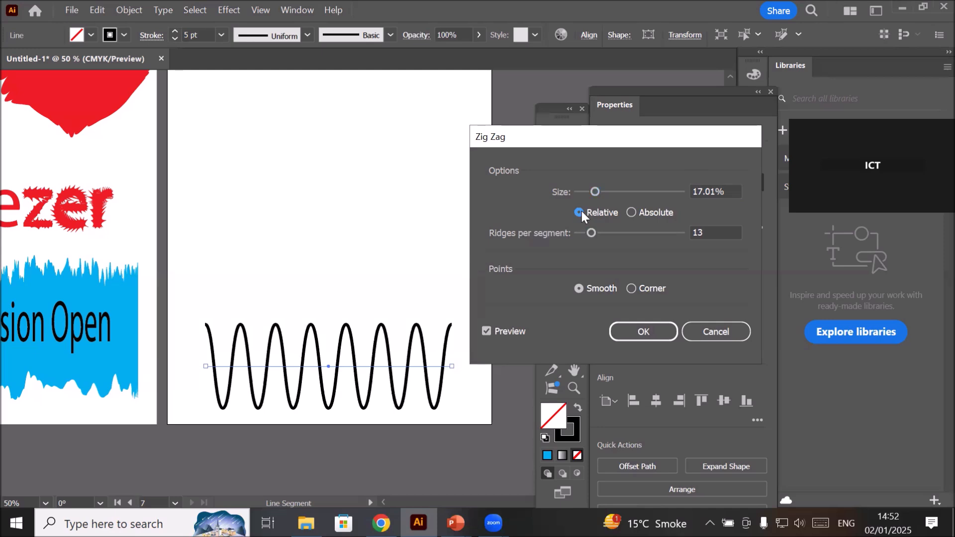
{"action": "left_click", "coordinate": [630, 213]}
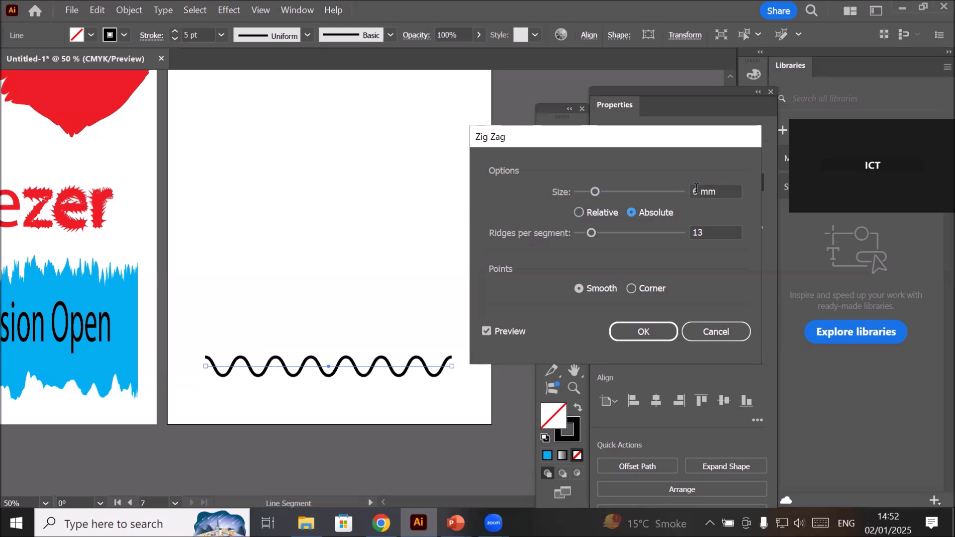
{"action": "left_click", "coordinate": [579, 212]}
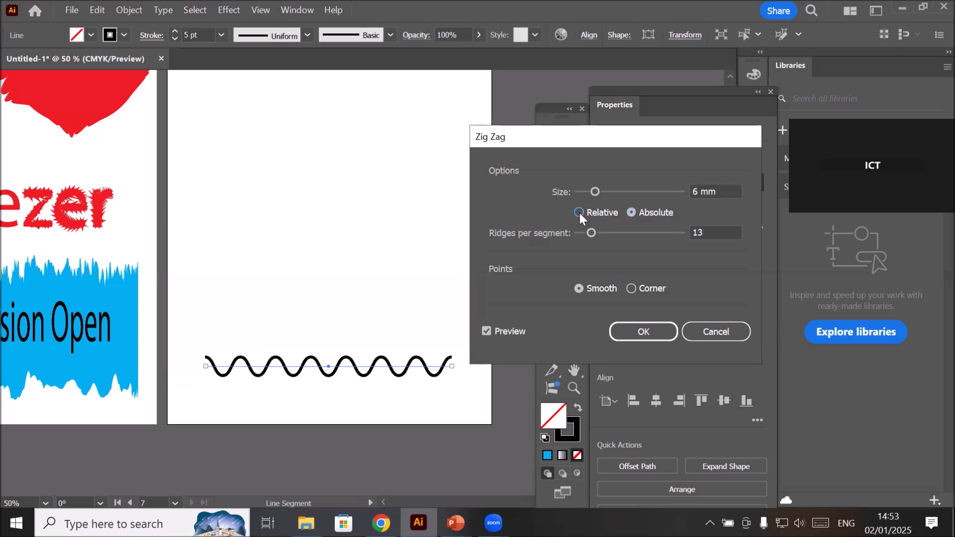
{"action": "left_click", "coordinate": [711, 192]}
{"action": "double_click", "coordinate": [710, 192]}
{"action": "type", "text": "9"}
{"action": "key", "text": "Down"}
{"action": "key", "text": "Down"}
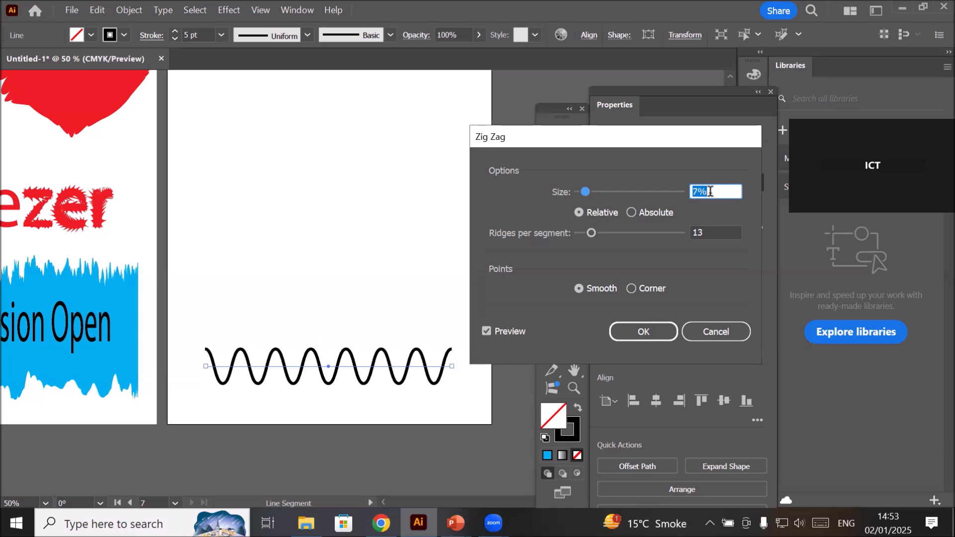
Return the zigzag size to Absolute, increase it slightly, and apply the effect to the line
{"action": "left_click", "coordinate": [629, 209]}
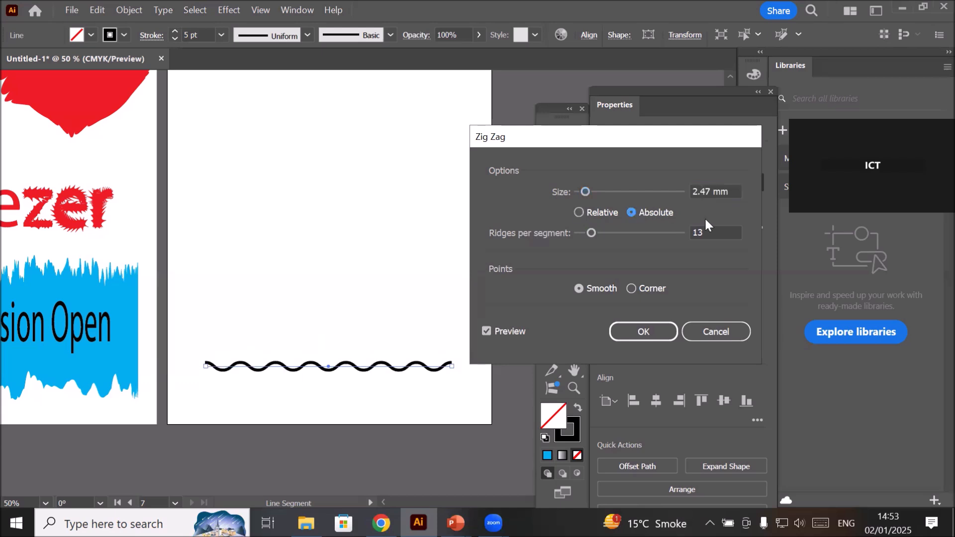
{"action": "left_click", "coordinate": [712, 192]}
{"action": "key", "text": "Up"}
{"action": "key", "text": "Up"}
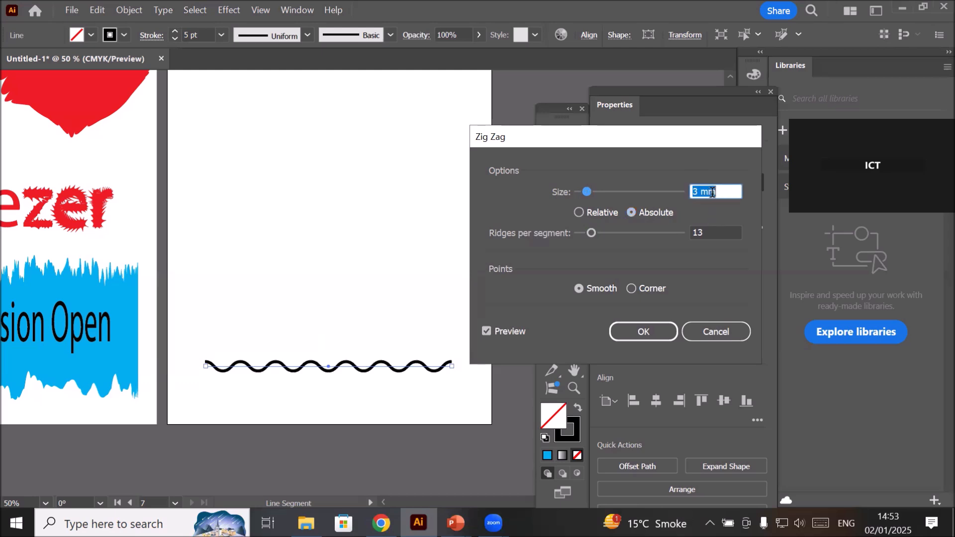
{"action": "left_click", "coordinate": [638, 333]}
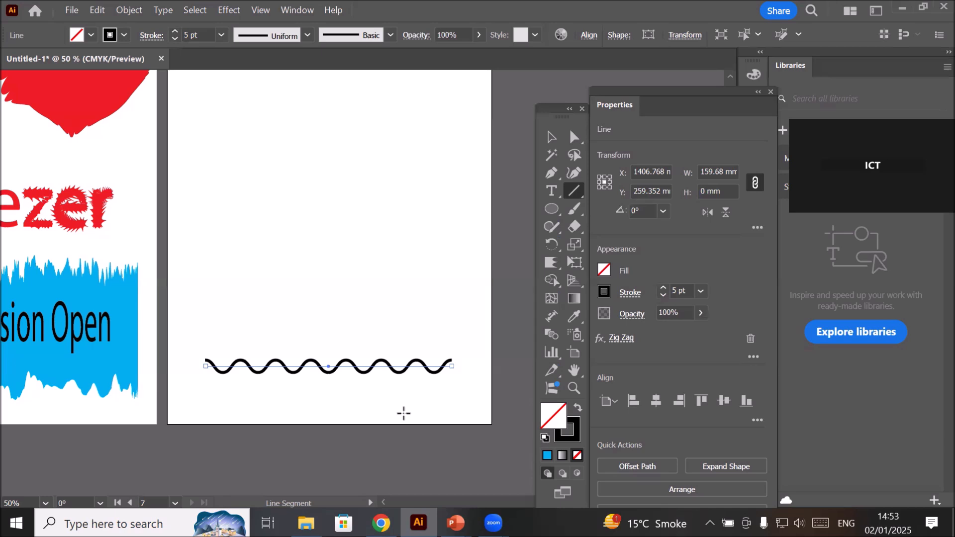
Move the wavy line up the artboard to about X 1410.65 mm, Y 208.23 mm
{"action": "left_click", "coordinate": [552, 138]}
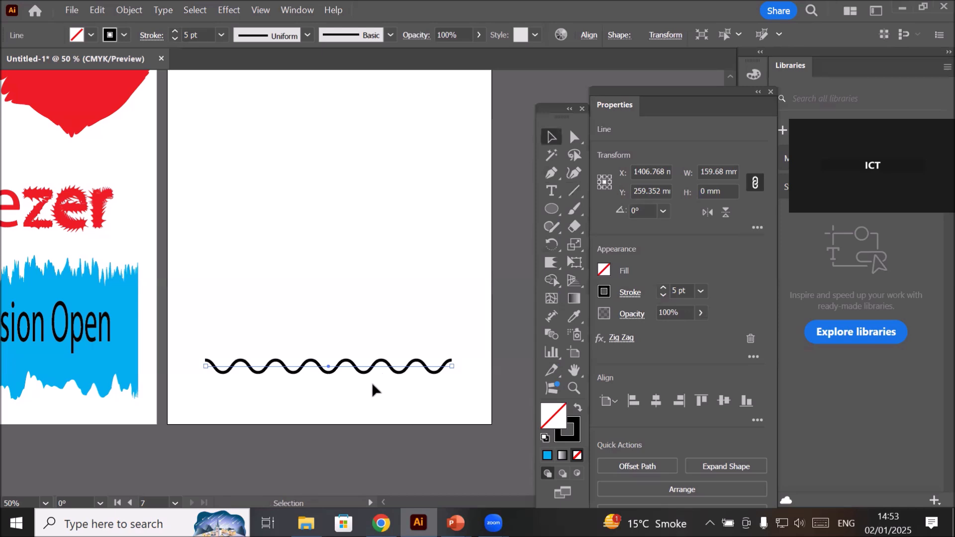
{"action": "left_click_drag", "start_coordinate": [390, 373], "coordinate": [391, 287]}
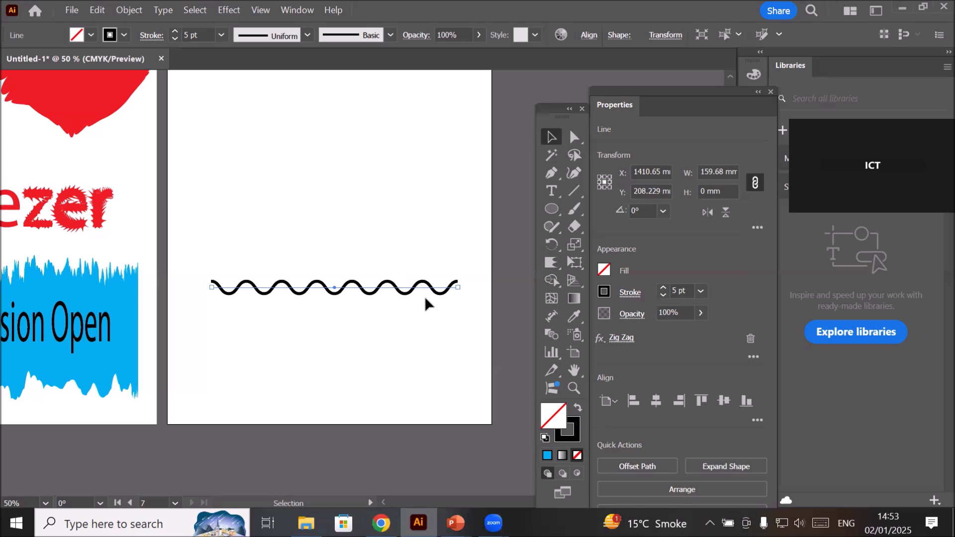
View the wavy line at 100% zoom and move the floating tool palette out of its way
{"action": "scroll", "coordinate": [308, 259], "scroll_direction": "down", "scroll_amount": 1}
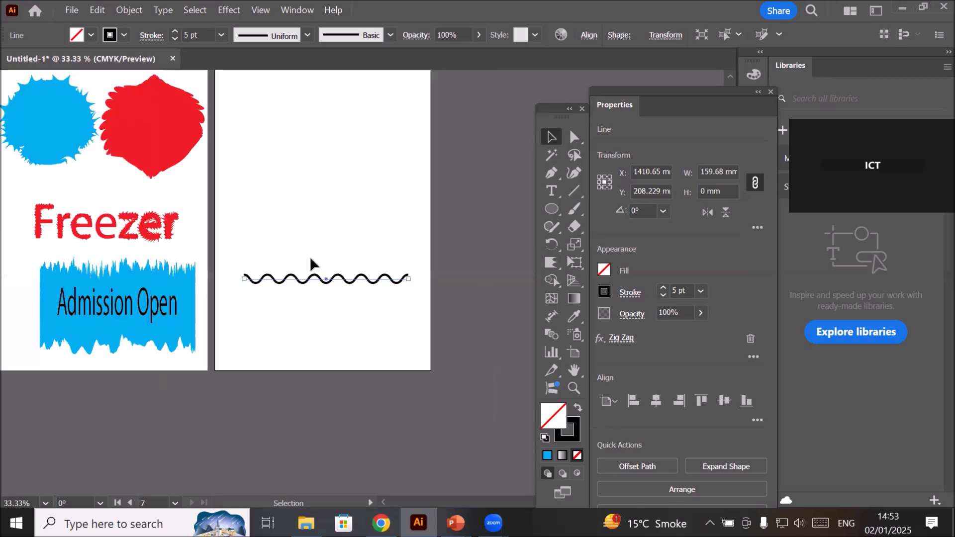
{"action": "left_click_drag", "start_coordinate": [326, 220], "coordinate": [349, 272]}
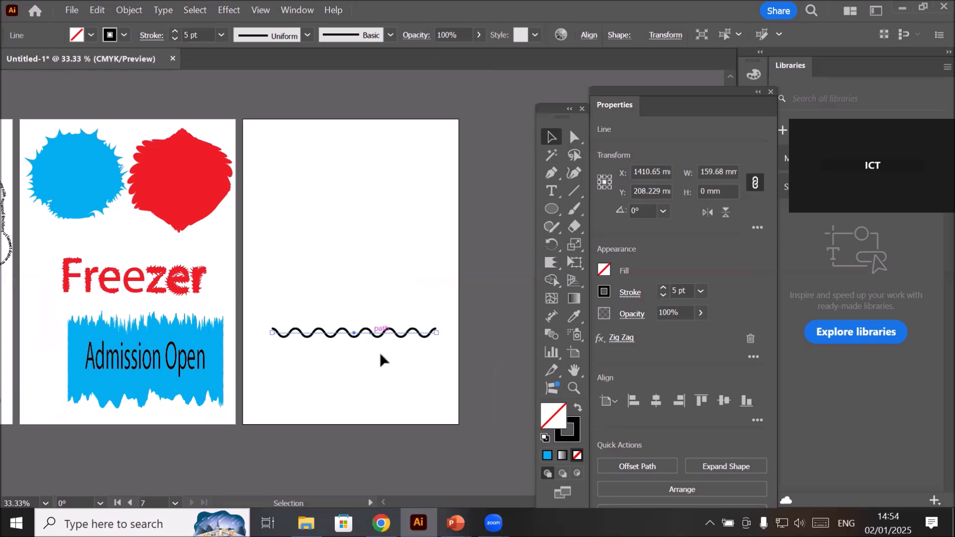
{"action": "scroll", "coordinate": [370, 355], "scroll_direction": "up", "scroll_amount": 1}
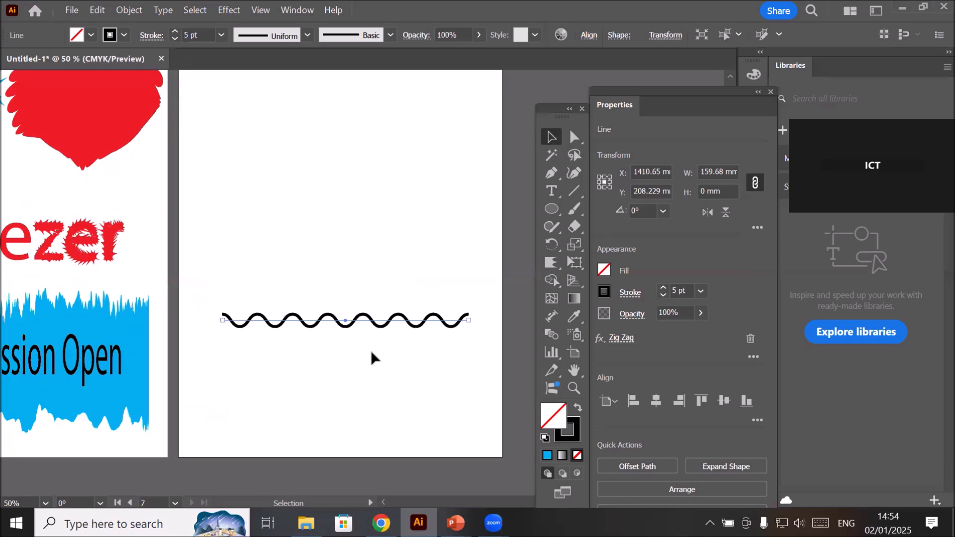
{"action": "scroll", "coordinate": [373, 343], "scroll_direction": "up", "scroll_amount": 1}
{"action": "scroll", "coordinate": [374, 335], "scroll_direction": "up", "scroll_amount": 1}
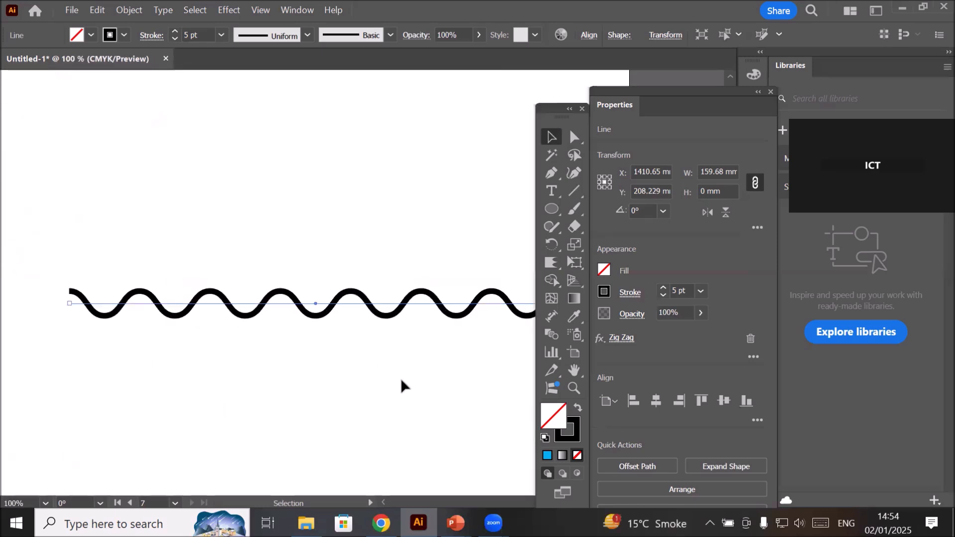
{"action": "left_click_drag", "start_coordinate": [547, 117], "coordinate": [783, 242]}
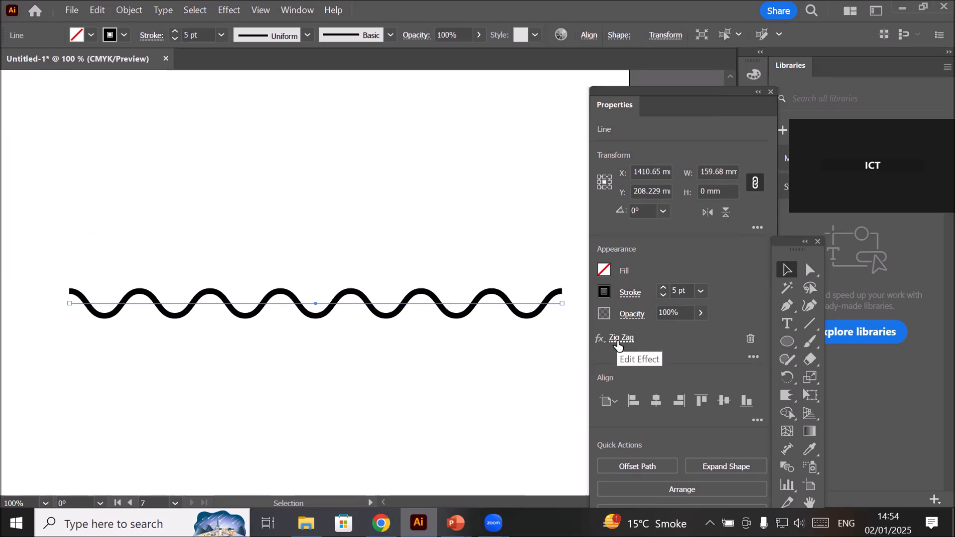
Expand the appearance of the wavy line so the Zig Zag effect becomes an editable path
{"action": "left_click", "coordinate": [437, 217]}
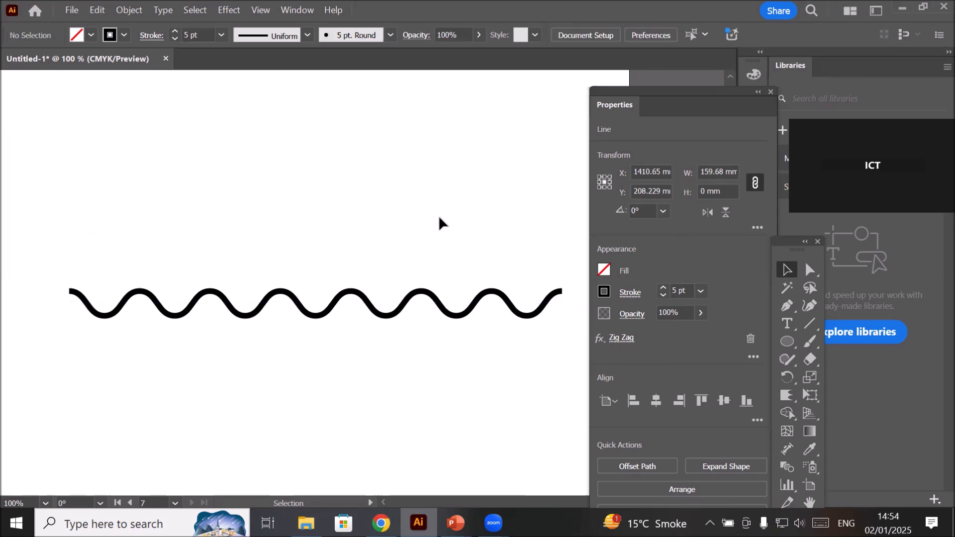
{"action": "left_click", "coordinate": [419, 299]}
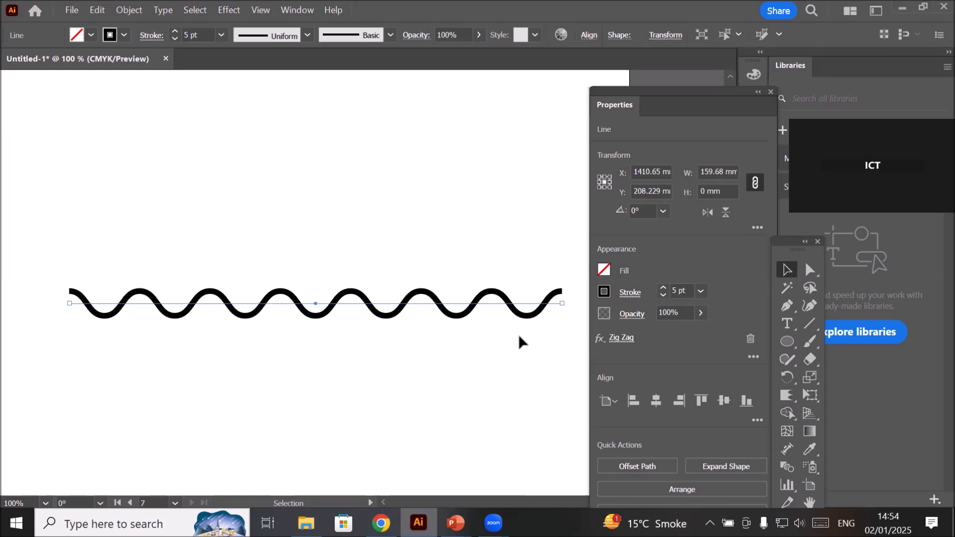
{"action": "left_click", "coordinate": [138, 12]}
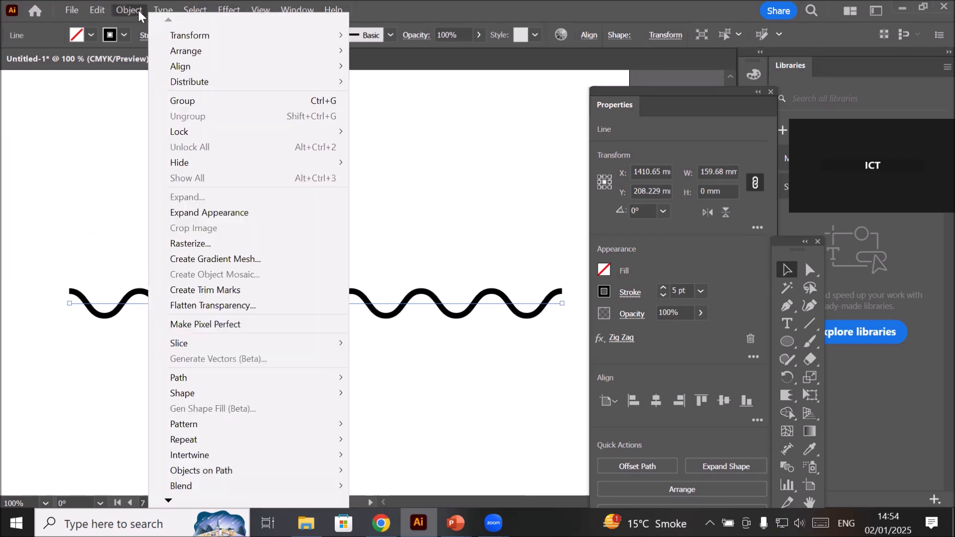
{"action": "left_click", "coordinate": [270, 211]}
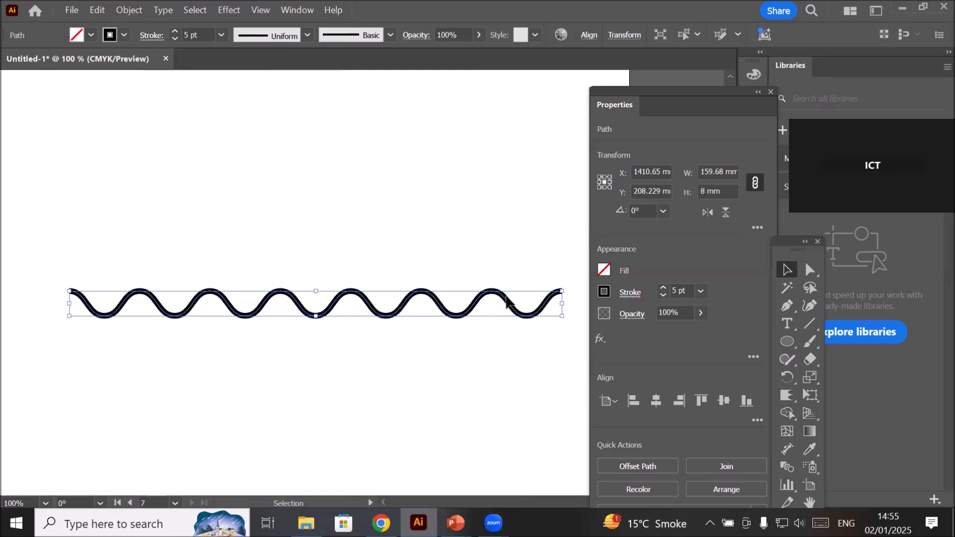
Move the wavy path down near the artboard's lower edge, about Y 277.8 mm, and stretch it to the full artboard width, about 210 mm
{"action": "scroll", "coordinate": [439, 304], "scroll_direction": "down", "scroll_amount": 1}
{"action": "left_click_drag", "start_coordinate": [439, 304], "coordinate": [444, 446]}
{"action": "left_click_drag", "start_coordinate": [197, 447], "coordinate": [133, 446]}
{"action": "left_click_drag", "start_coordinate": [527, 445], "coordinate": [563, 446]}
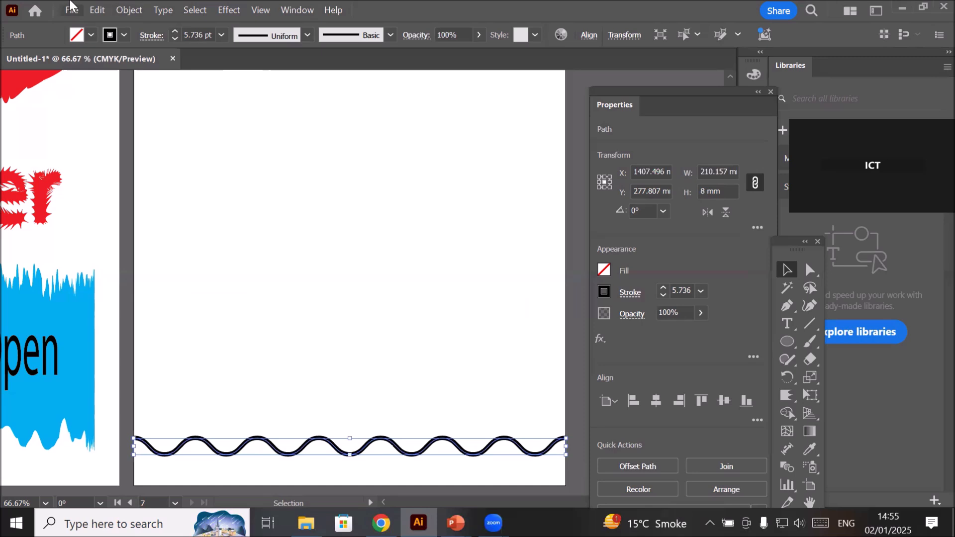
Create a copy of the wavy path with Transform Each, using a vertical move of -9 mm
{"action": "left_click", "coordinate": [128, 10]}
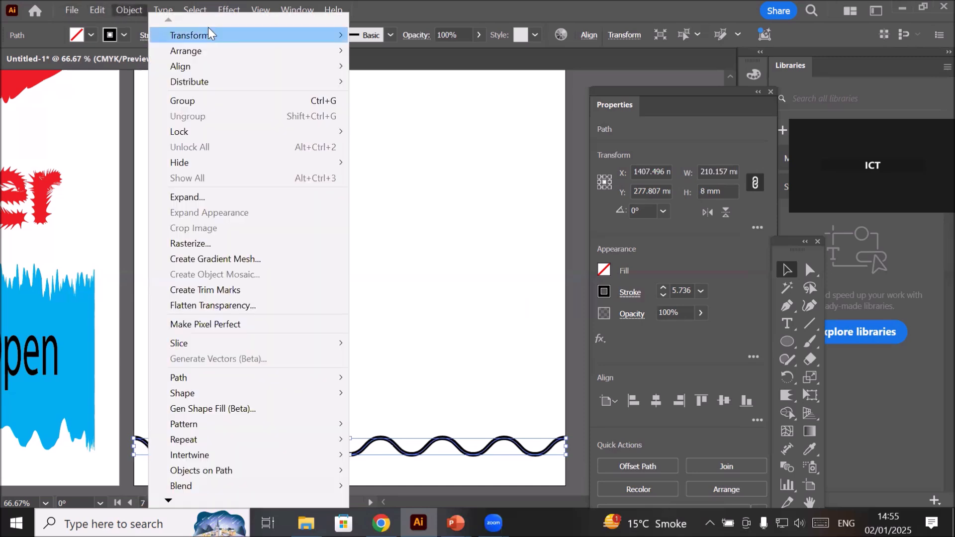
{"action": "mouse_move", "coordinate": [211, 35]}
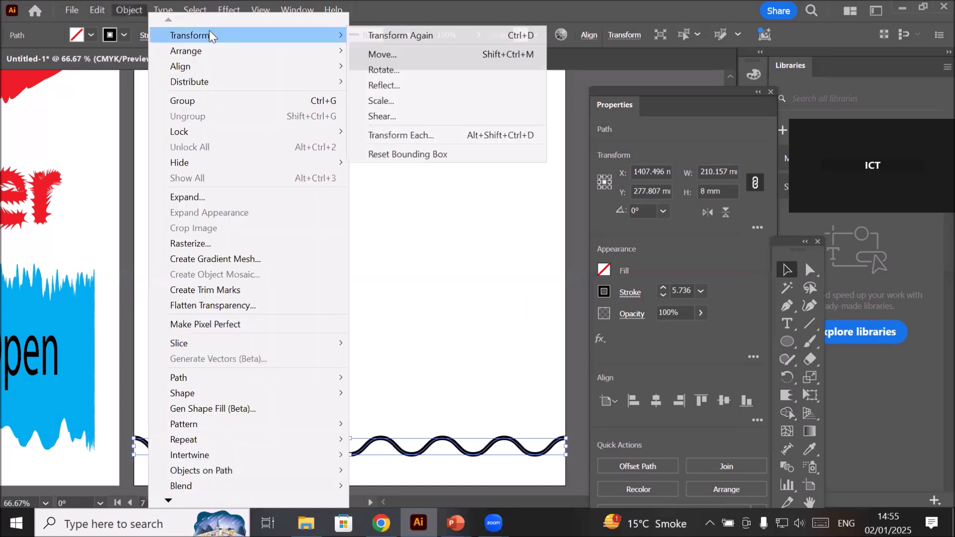
{"action": "left_click", "coordinate": [430, 133]}
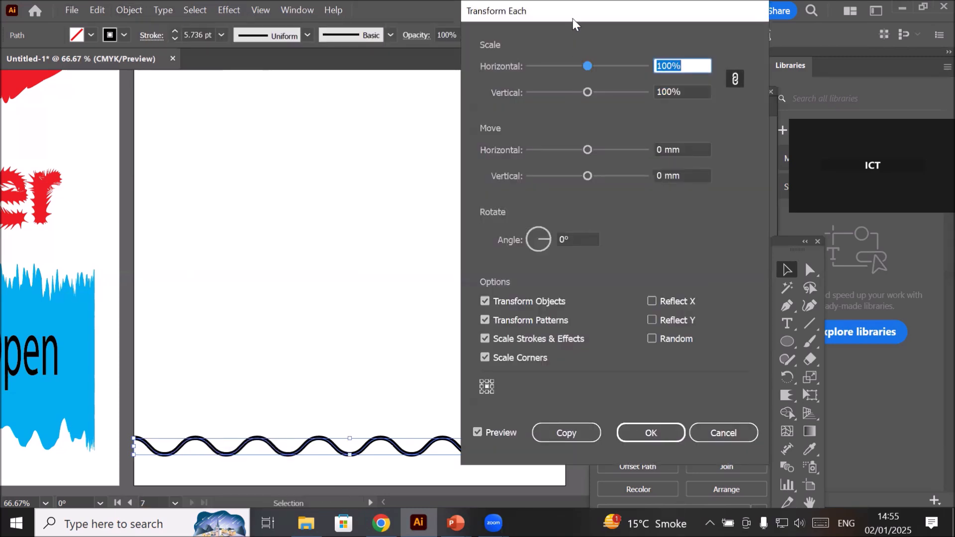
{"action": "left_click_drag", "start_coordinate": [572, 19], "coordinate": [663, 63]}
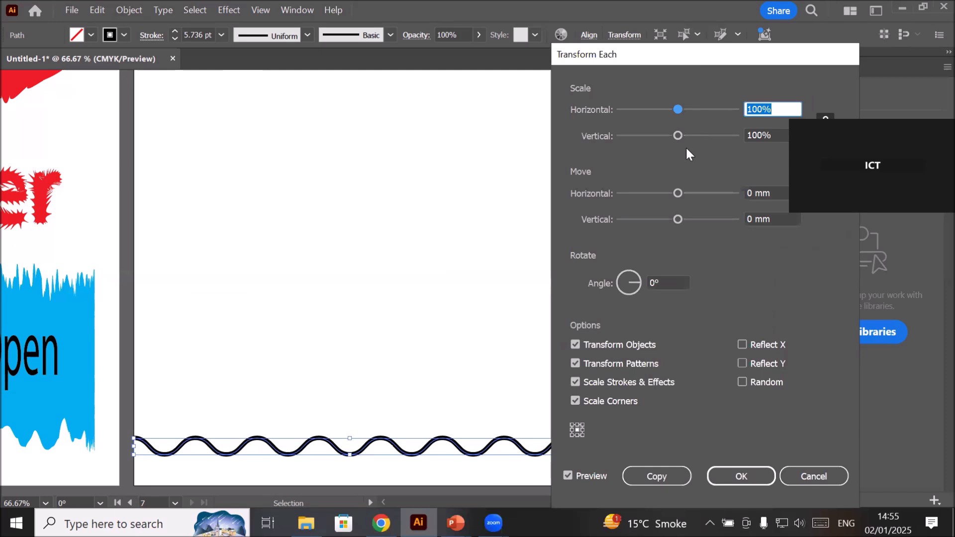
{"action": "left_click", "coordinate": [774, 221]}
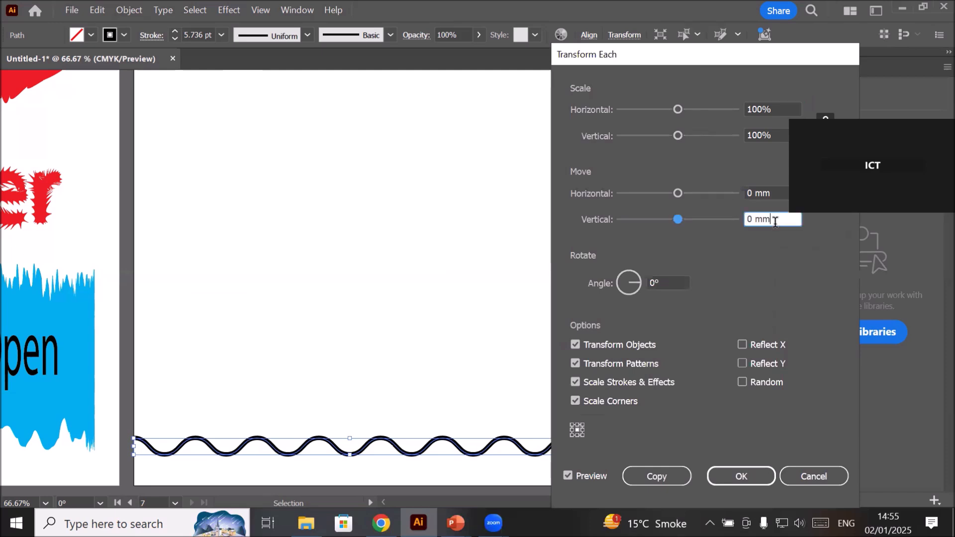
{"action": "key", "text": "Down"}
{"action": "key", "text": "Down"}
{"action": "key", "text": "Down"}
{"action": "key", "text": "Down"}
{"action": "key", "text": "Down"}
{"action": "key", "text": "Down"}
{"action": "key", "text": "Down"}
{"action": "key", "text": "Down"}
{"action": "key", "text": "Down"}
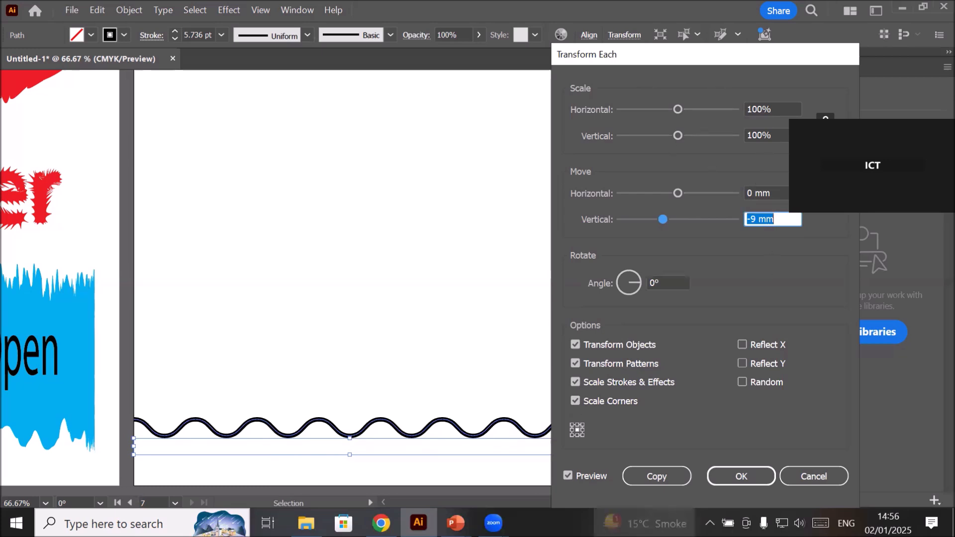
{"action": "left_click", "coordinate": [636, 481]}
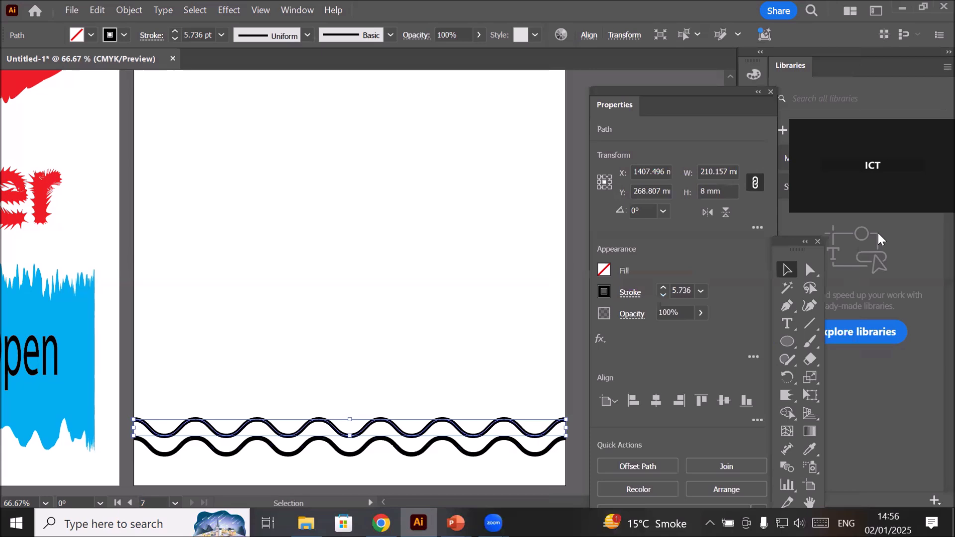
Repeat the copy transformation up the artboard until the uppermost wavy line sits at about Y 115.8 mm
{"action": "key", "text": "ctrl+d"}
{"action": "key", "text": "ctrl+d"}
{"action": "key", "text": "ctrl+d"}
{"action": "key", "text": "ctrl+d"}
{"action": "key", "text": "ctrl+d"}
{"action": "key", "text": "ctrl+d"}
{"action": "key", "text": "ctrl+d"}
{"action": "key", "text": "ctrl+d"}
{"action": "key", "text": "ctrl+d"}
{"action": "key", "text": "ctrl+d"}
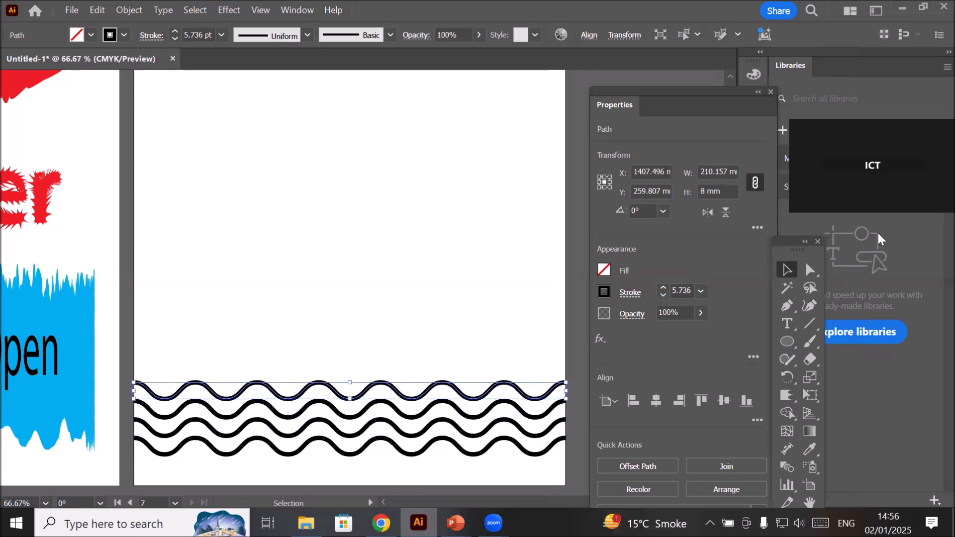
{"action": "key", "text": "ctrl+d"}
{"action": "key", "text": "ctrl+d"}
{"action": "key", "text": "ctrl+d"}
{"action": "key", "text": "ctrl+d"}
{"action": "key", "text": "ctrl+d"}
{"action": "key", "text": "ctrl+d"}
{"action": "key", "text": "ctrl+d"}
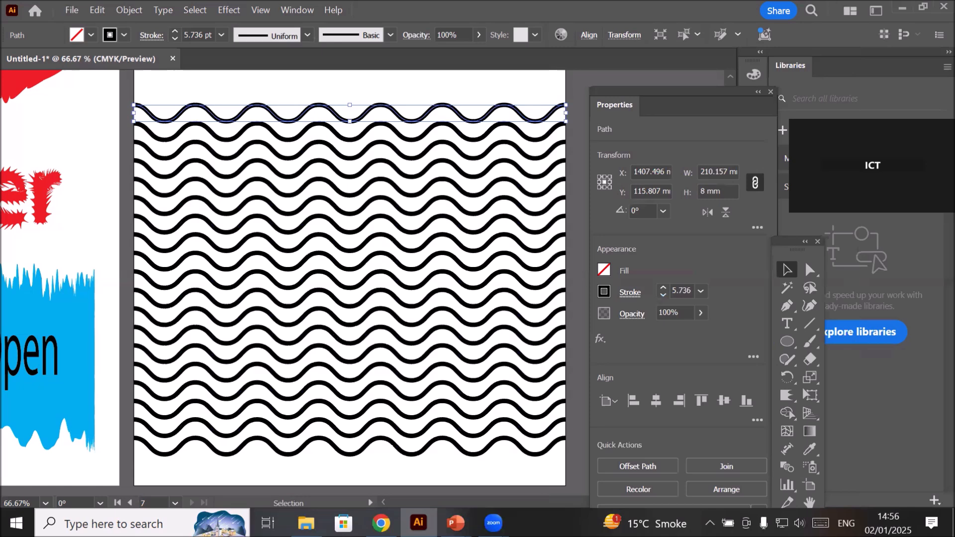
{"action": "scroll", "coordinate": [495, 192], "scroll_direction": "down", "scroll_amount": 2}
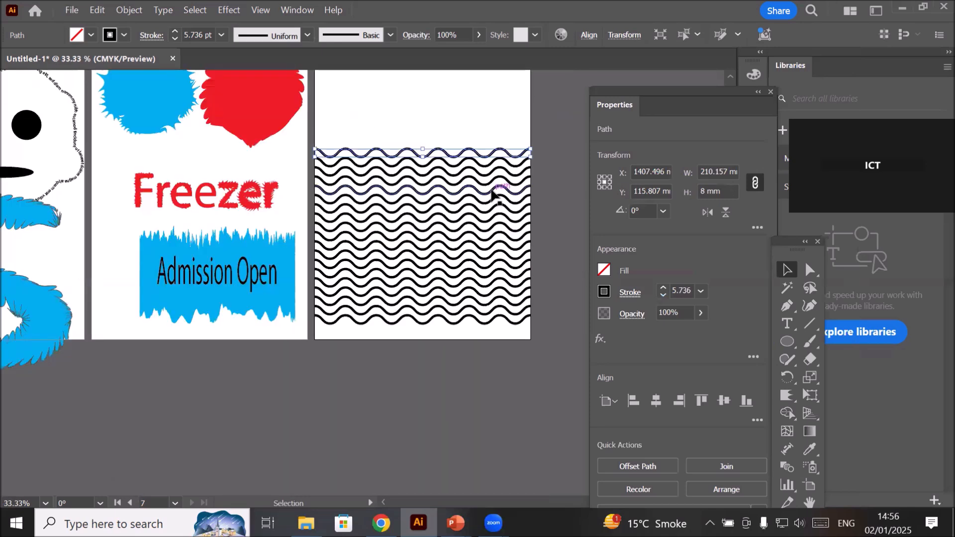
Draw an unfilled ellipse about 174 × 183 mm over the waves and move it to the upper middle of the artboard
{"action": "left_click", "coordinate": [463, 103]}
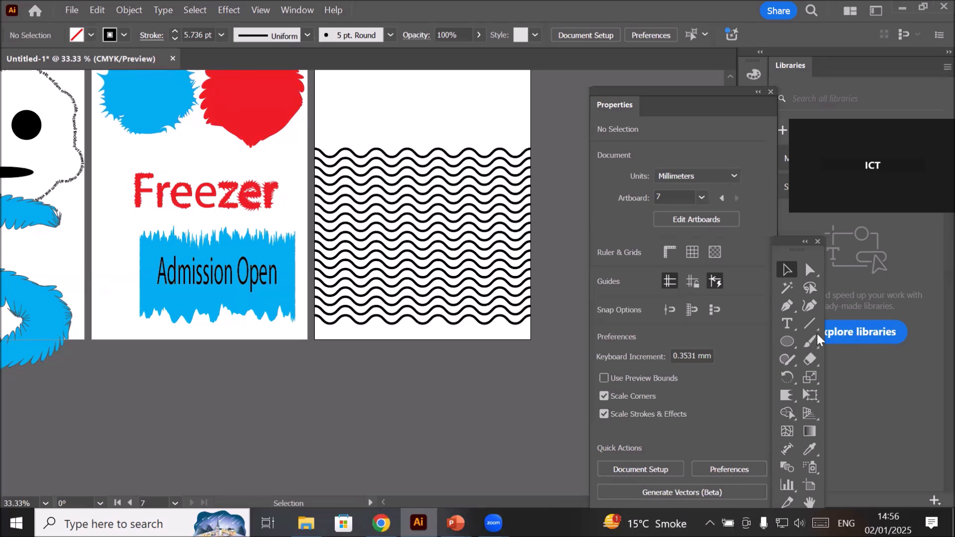
{"action": "left_click", "coordinate": [789, 340]}
{"action": "left_click_drag", "start_coordinate": [358, 90], "coordinate": [539, 282]}
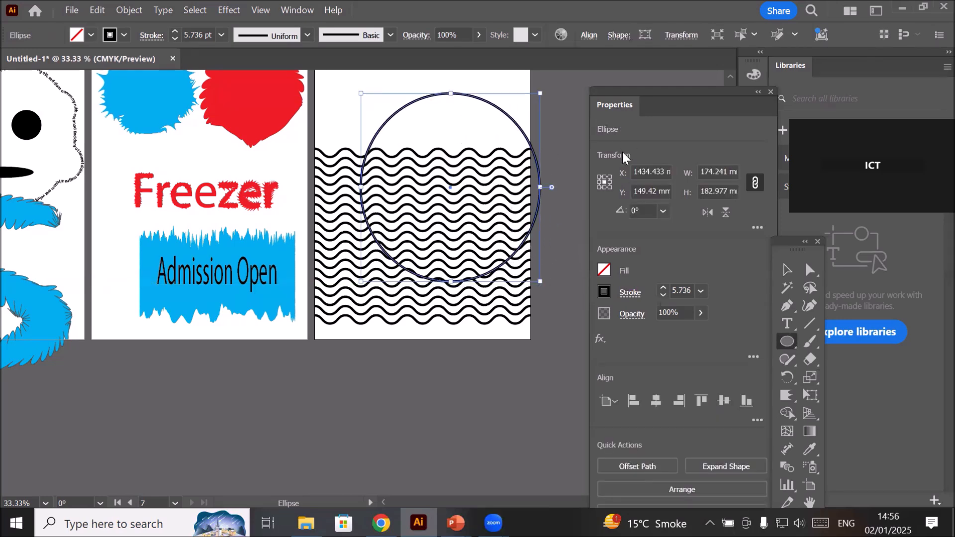
{"action": "left_click", "coordinate": [785, 270]}
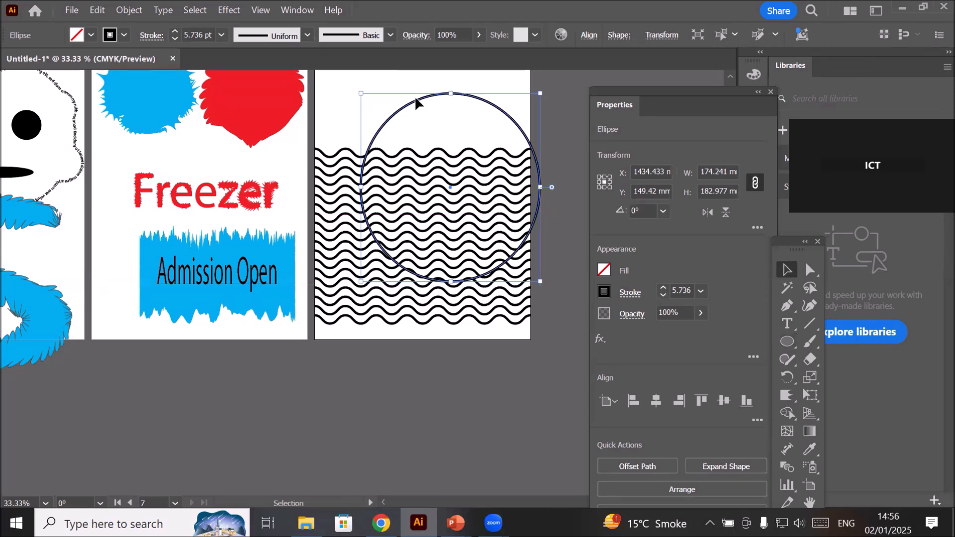
{"action": "left_click", "coordinate": [390, 91]}
{"action": "left_click_drag", "start_coordinate": [408, 108], "coordinate": [385, 130]}
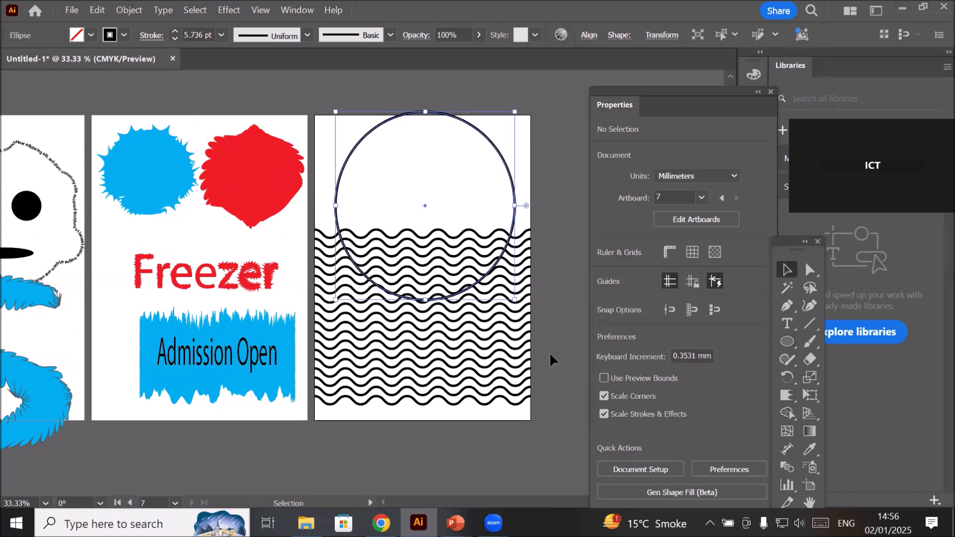
Select all the wavy lines and try a light blue stroke colour, settling on light orange
{"action": "left_click", "coordinate": [547, 219]}
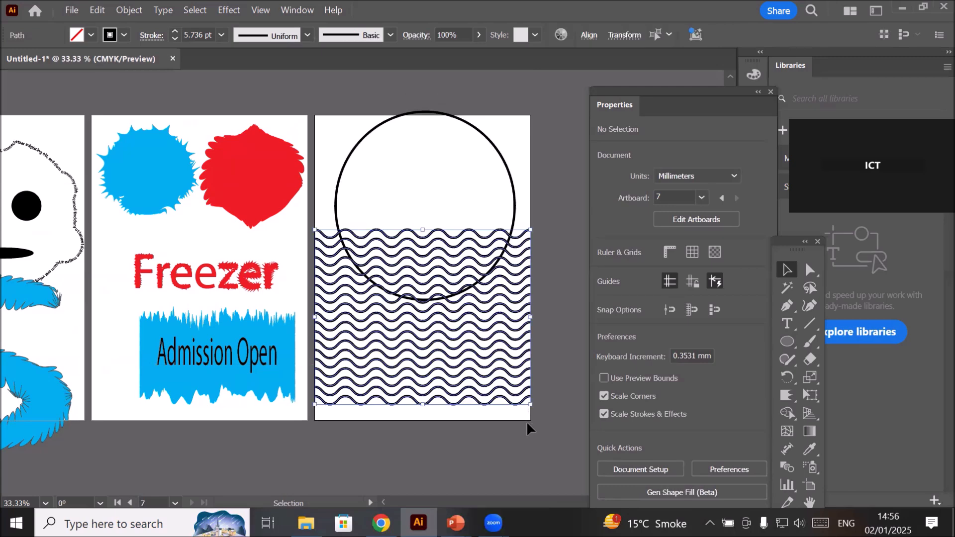
{"action": "left_click", "coordinate": [523, 400]}
{"action": "left_click", "coordinate": [125, 34]}
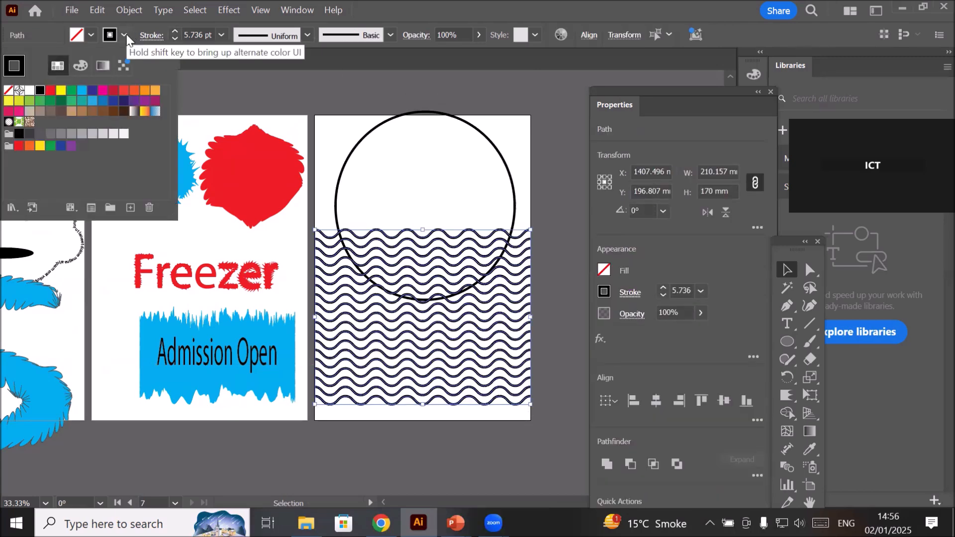
{"action": "left_click", "coordinate": [82, 92]}
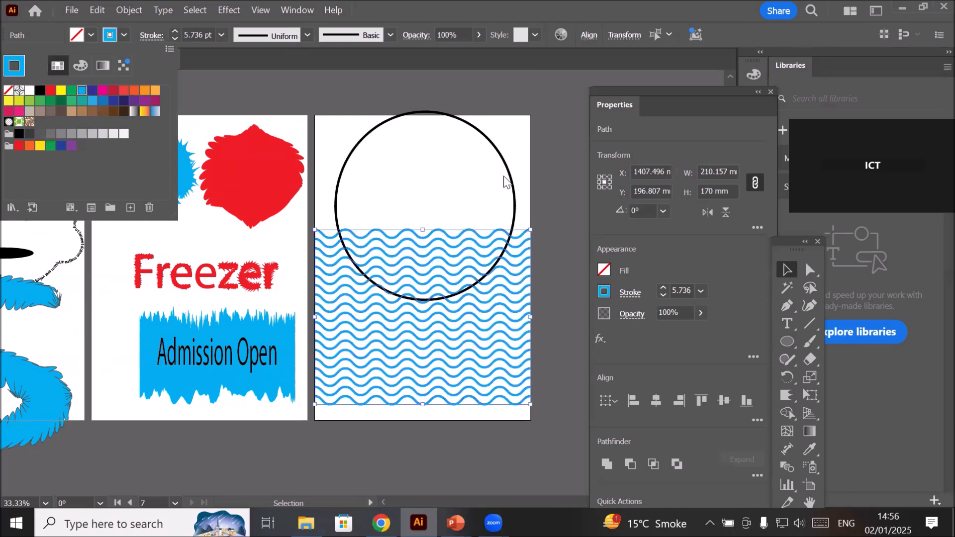
{"action": "left_click", "coordinate": [517, 169]}
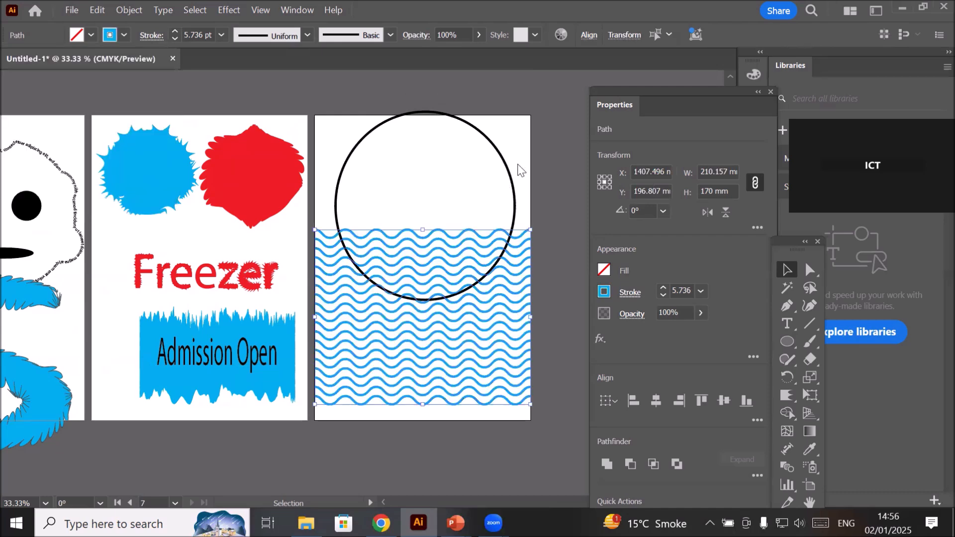
{"action": "left_click", "coordinate": [124, 34]}
{"action": "left_click", "coordinate": [157, 92]}
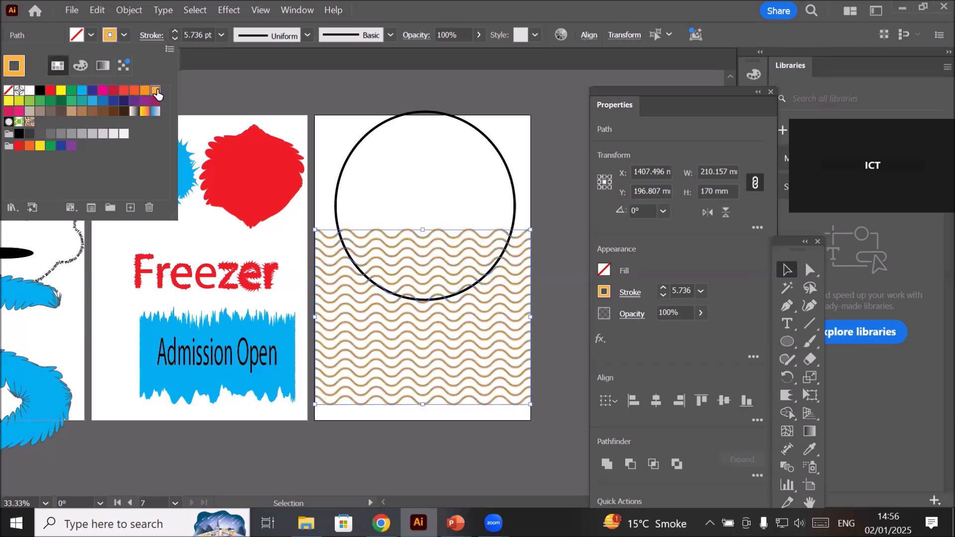
{"action": "left_click", "coordinate": [524, 185]}
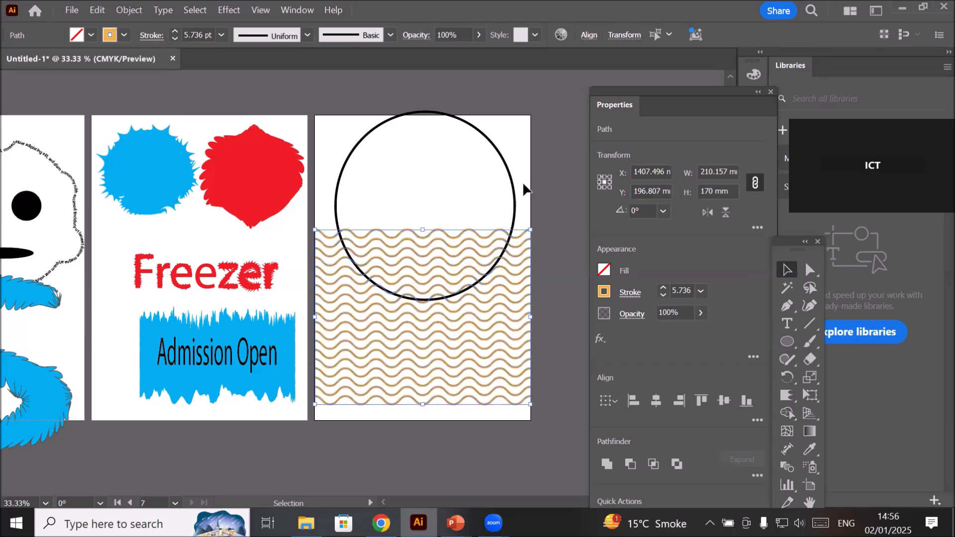
{"action": "left_click", "coordinate": [524, 185]}
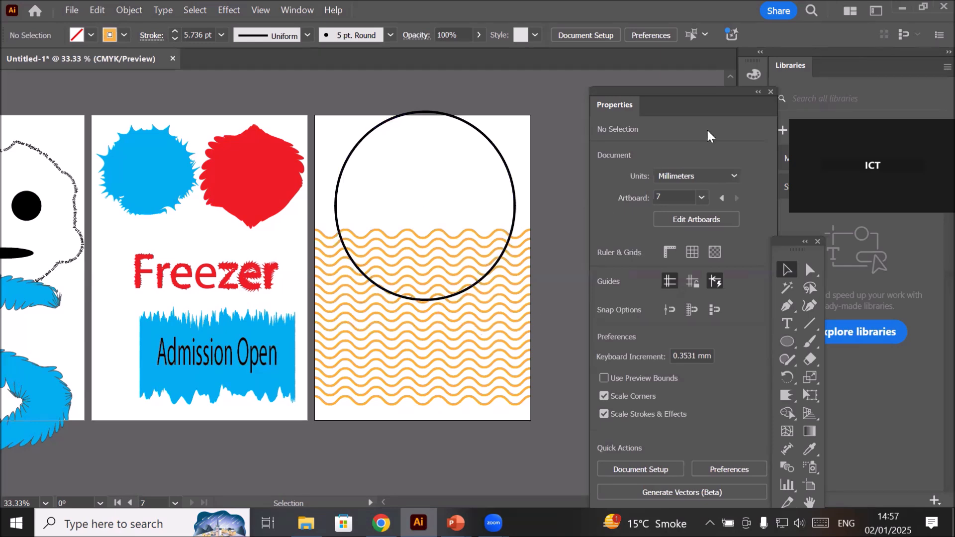
Collapse the Properties panel, list the contents of Layer 1, and group all the wavy lines
{"action": "left_click", "coordinate": [757, 93]}
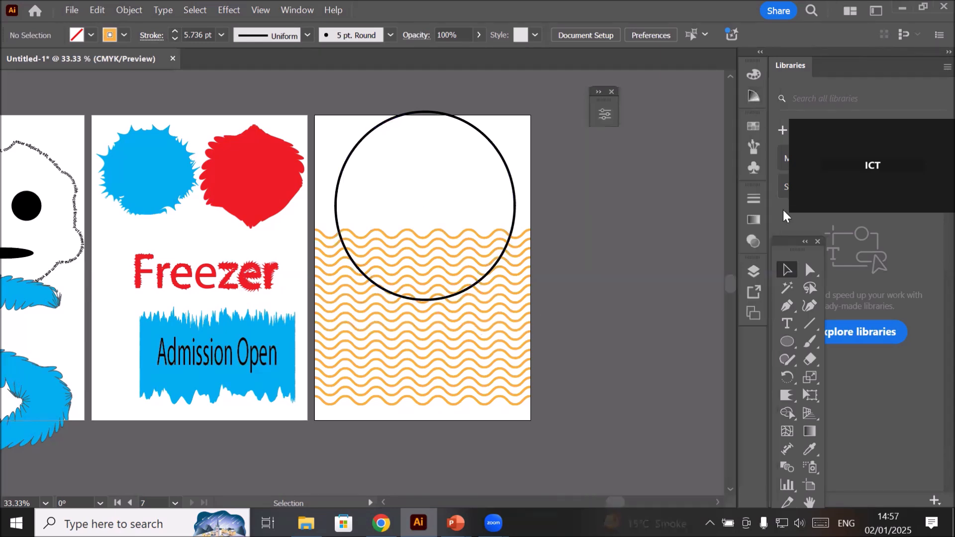
{"action": "left_click", "coordinate": [752, 271]}
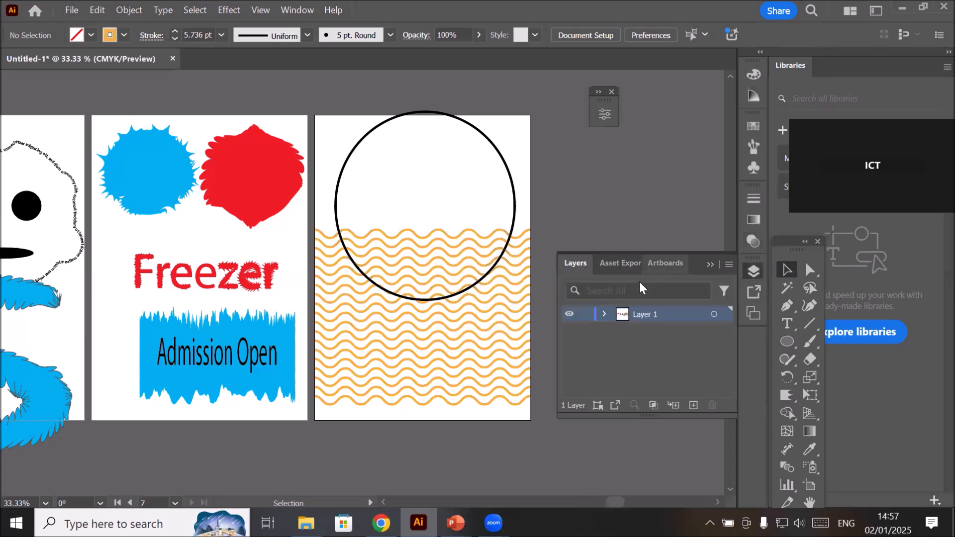
{"action": "left_click", "coordinate": [604, 314]}
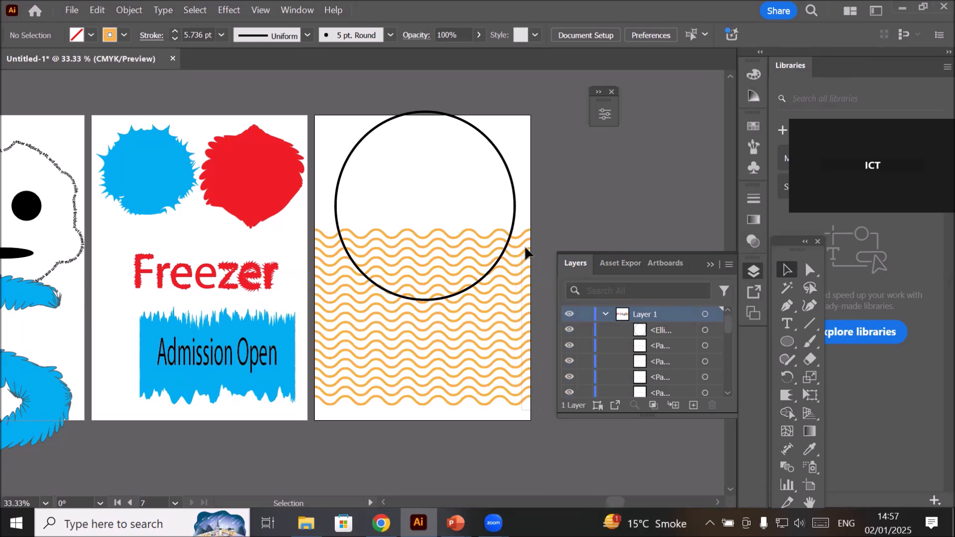
{"action": "left_click", "coordinate": [526, 211]}
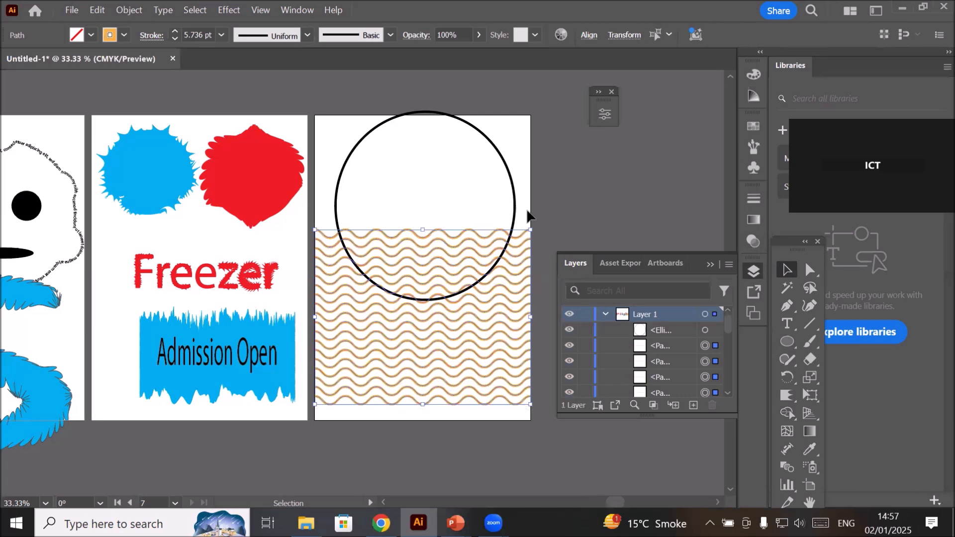
{"action": "right_click", "coordinate": [517, 333]}
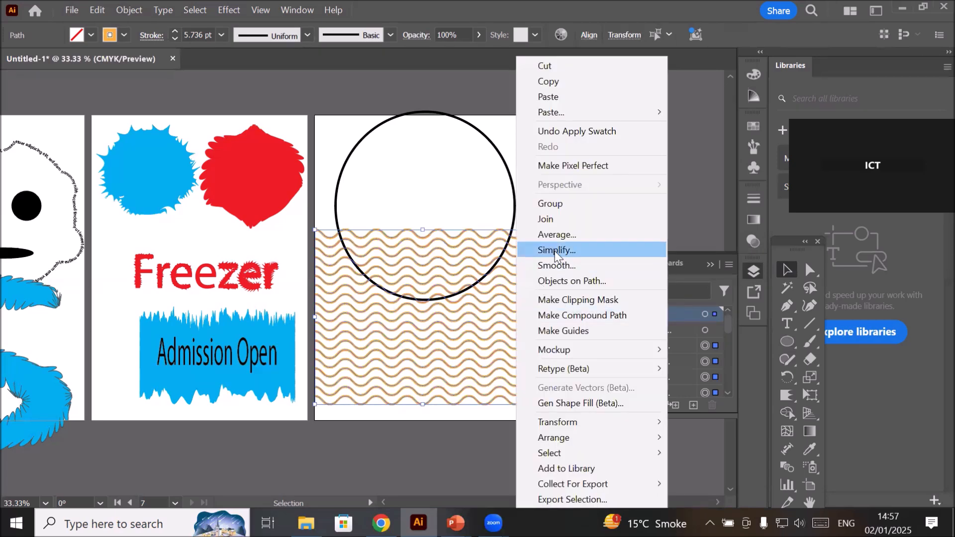
{"action": "left_click", "coordinate": [571, 208]}
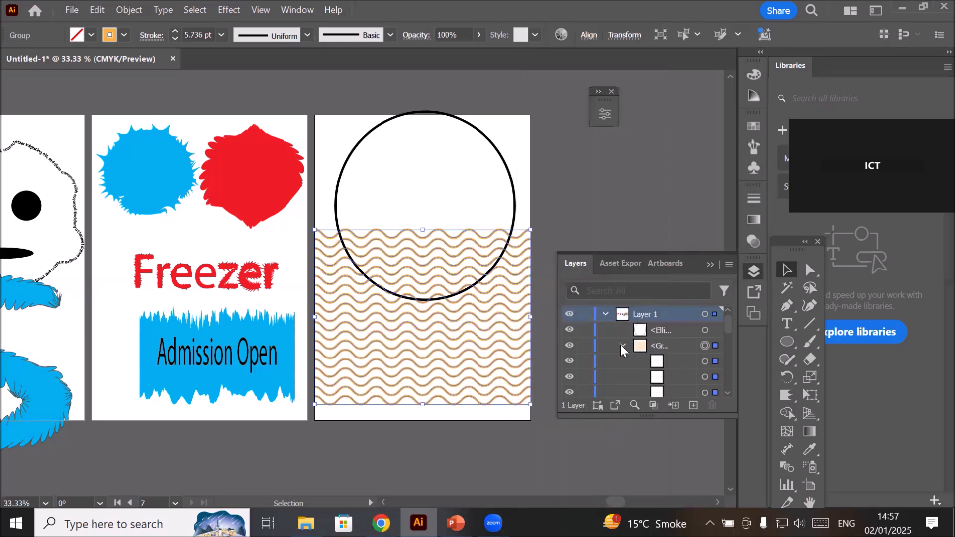
Make a clipping mask from the ellipse and the grouped wavy lines, then clear the selection
{"action": "left_click", "coordinate": [705, 331]}
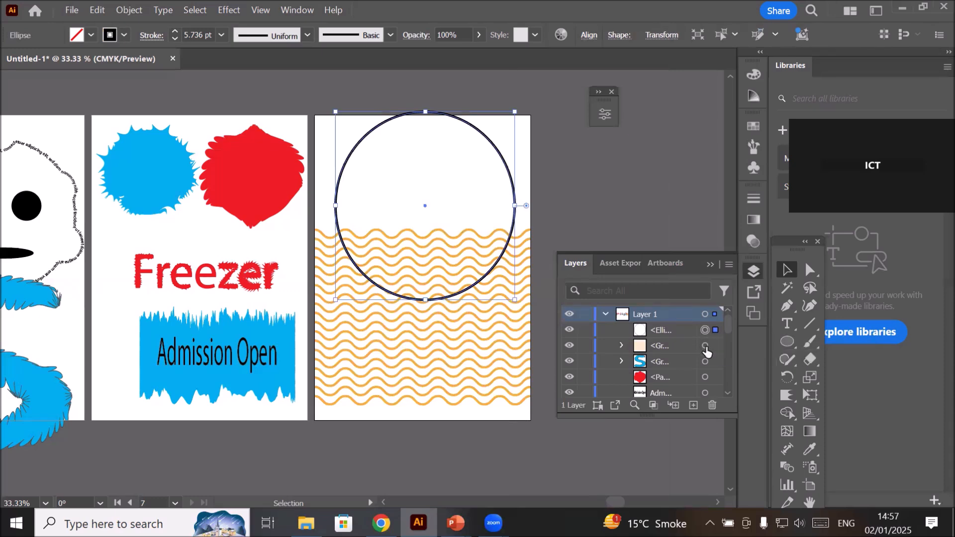
{"action": "left_click", "coordinate": [705, 346], "text": "shift"}
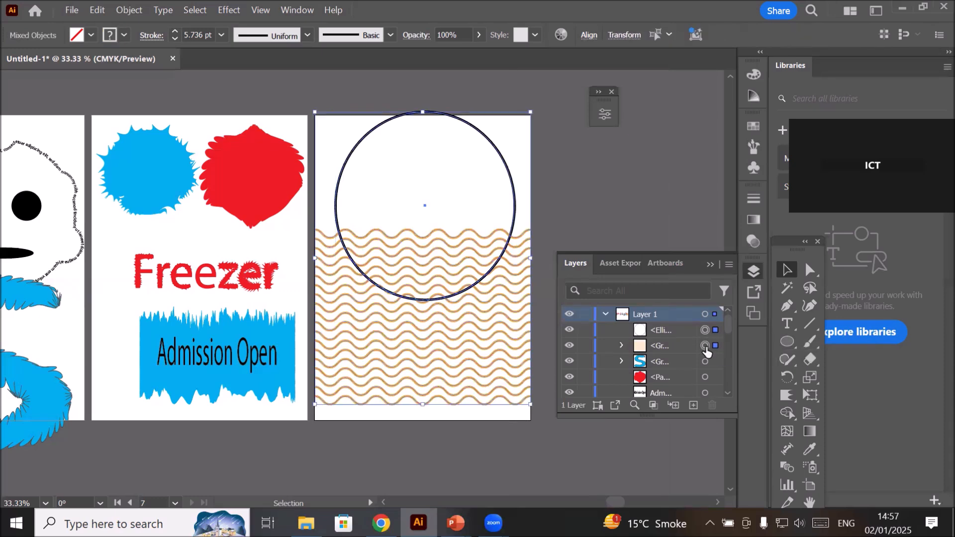
{"action": "left_click", "coordinate": [129, 11]}
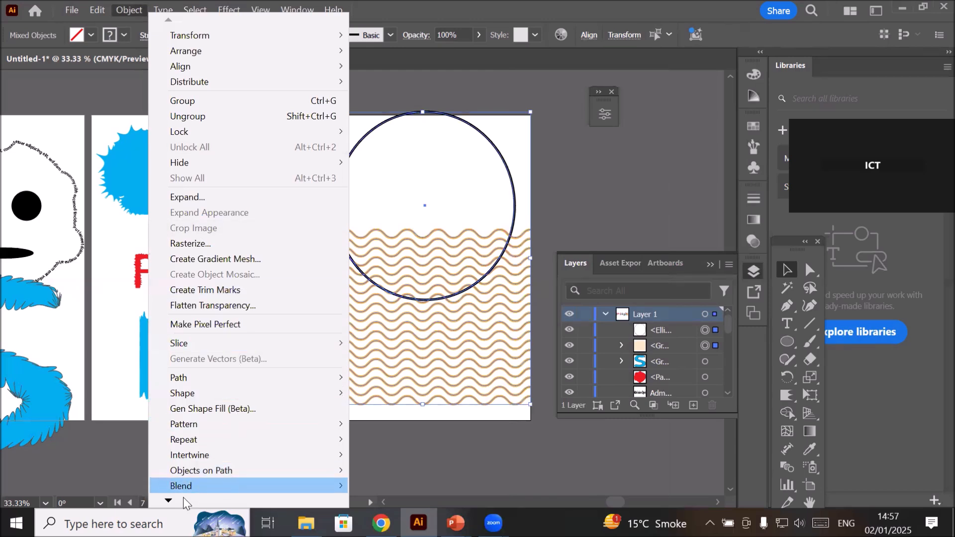
{"action": "mouse_move", "coordinate": [169, 502]}
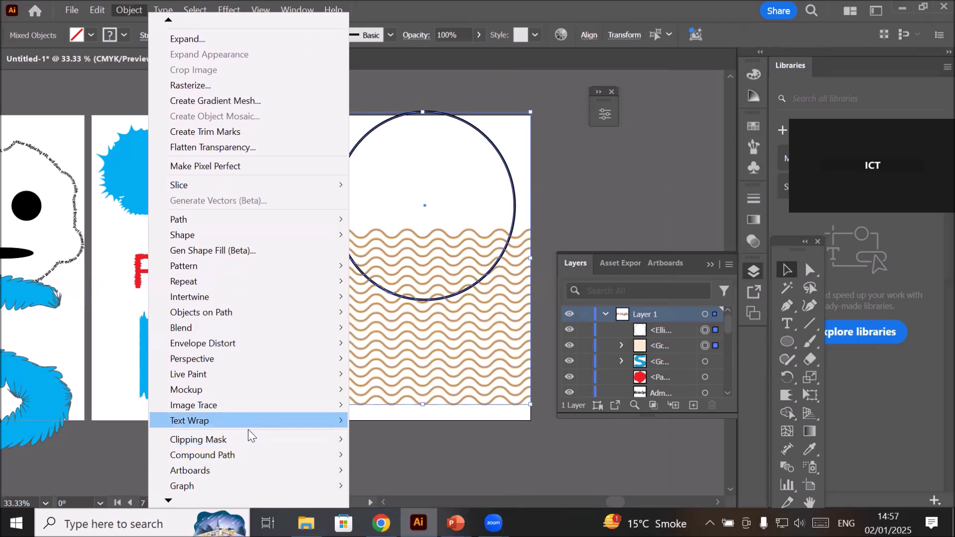
{"action": "mouse_move", "coordinate": [245, 441]}
{"action": "left_click", "coordinate": [383, 440]}
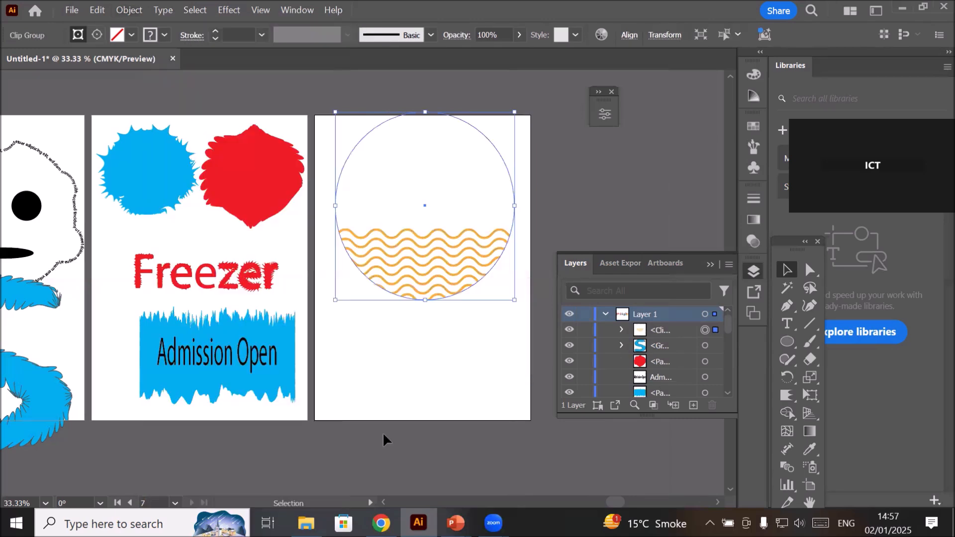
{"action": "left_click", "coordinate": [441, 363]}
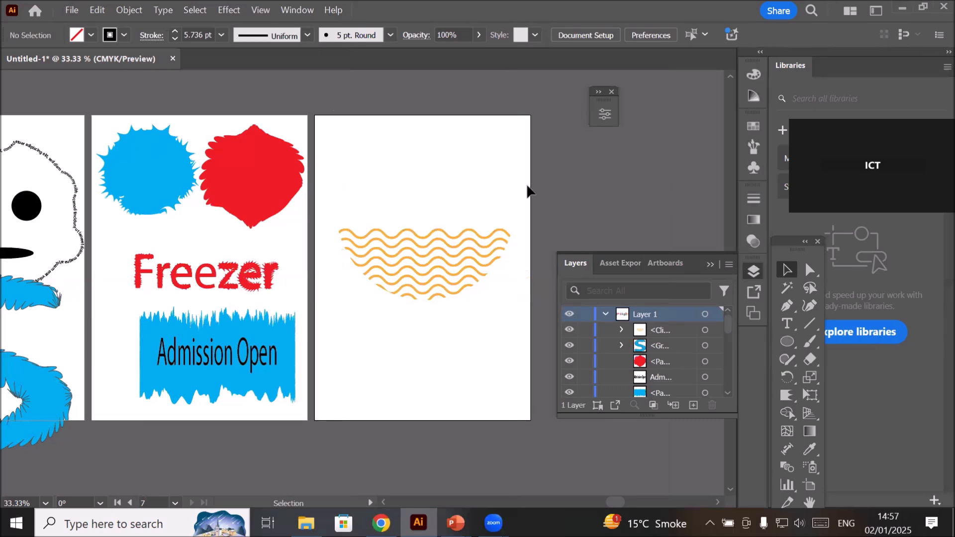
Select the clipped wave group and set its stroke weight to 9 pt
{"action": "left_click", "coordinate": [490, 191]}
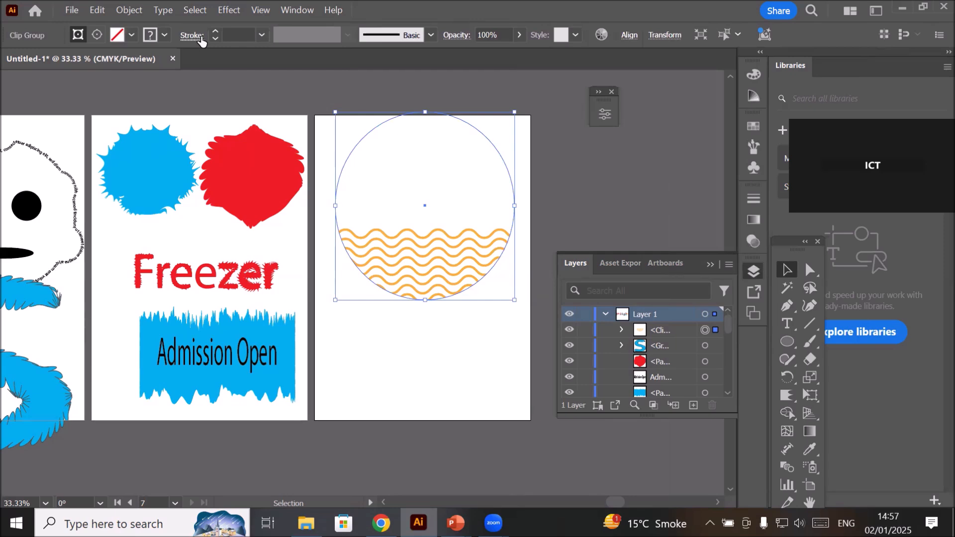
{"action": "left_click", "coordinate": [215, 31]}
{"action": "left_click", "coordinate": [215, 32]}
{"action": "left_click", "coordinate": [215, 32]}
{"action": "left_click", "coordinate": [215, 31]}
{"action": "left_click", "coordinate": [214, 32]}
{"action": "left_click", "coordinate": [215, 31]}
{"action": "left_click", "coordinate": [215, 31]}
{"action": "left_click", "coordinate": [215, 31]}
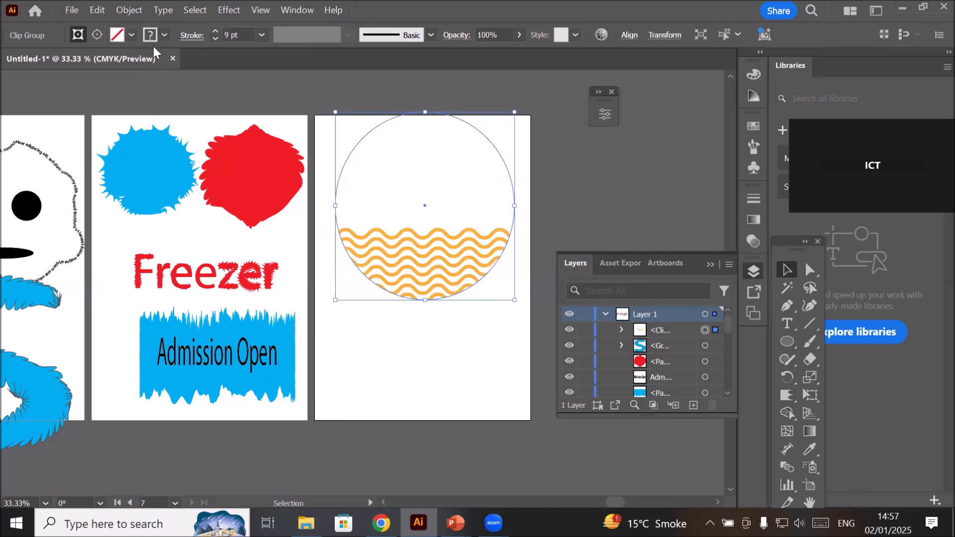
Set the clipped wave group's stroke colour to black and deselect it
{"action": "left_click", "coordinate": [165, 36]}
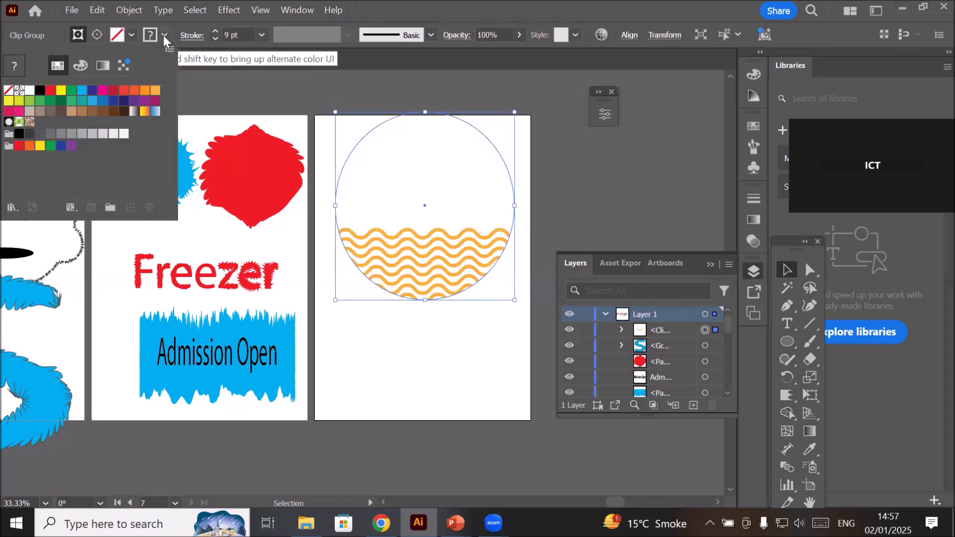
{"action": "left_click", "coordinate": [39, 90]}
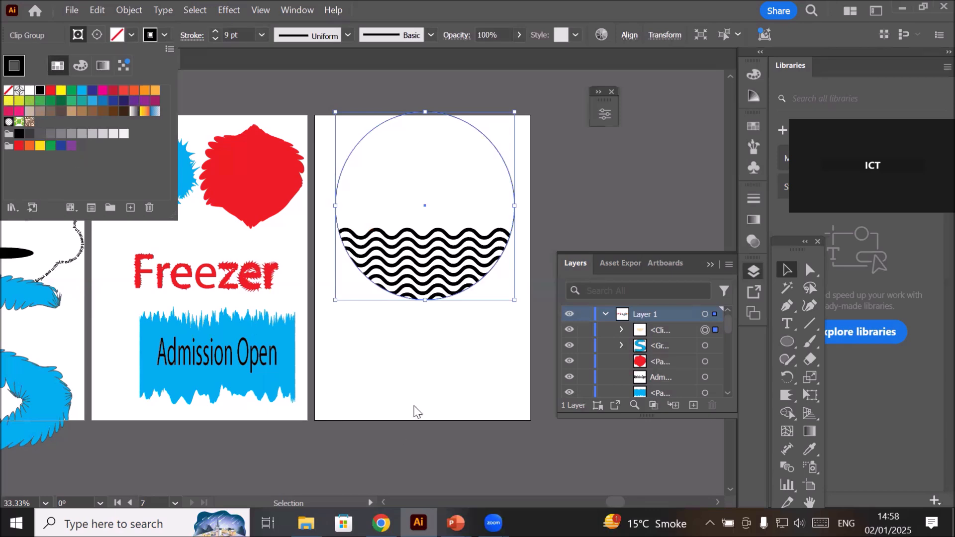
{"action": "left_click", "coordinate": [417, 391]}
{"action": "left_click", "coordinate": [420, 380]}
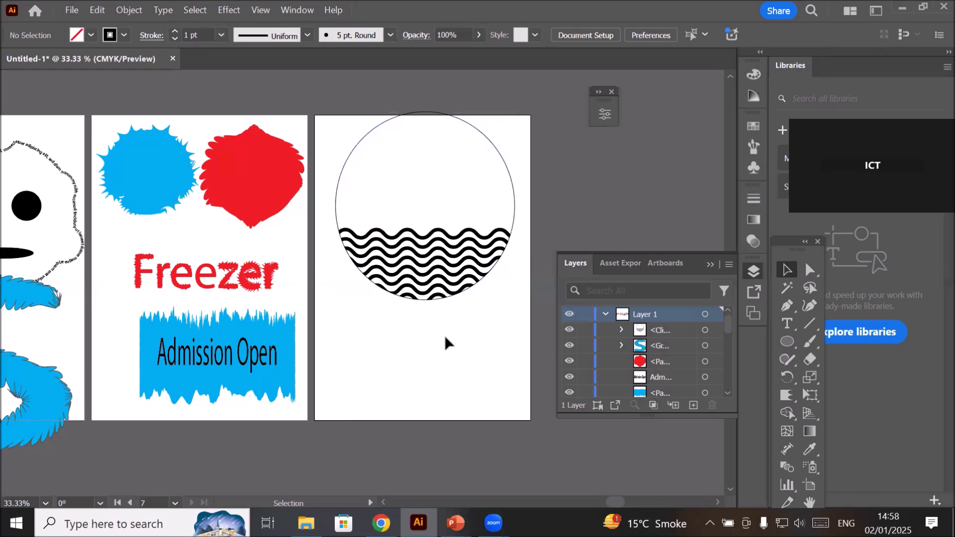
Try a red stroke colour for the clipped waves
{"action": "left_click", "coordinate": [124, 36]}
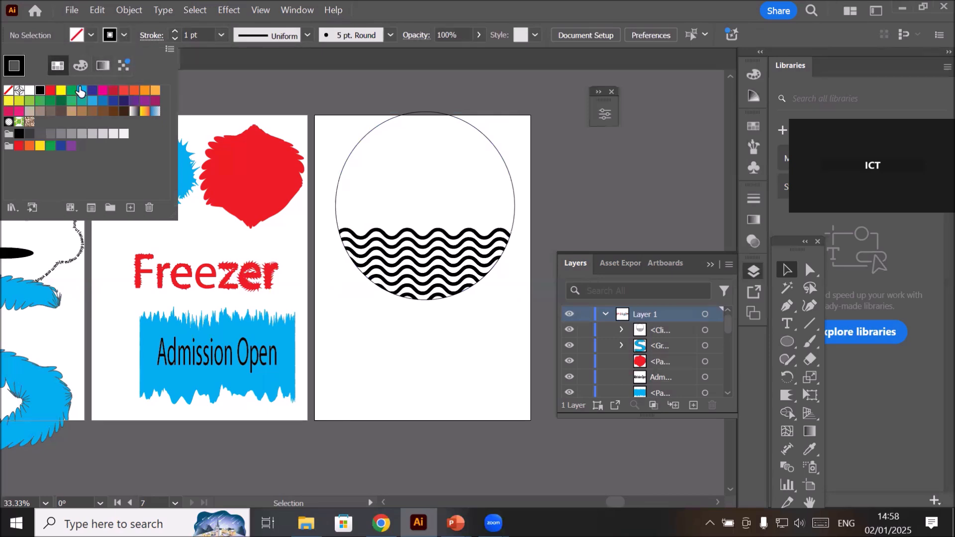
{"action": "left_click", "coordinate": [52, 92]}
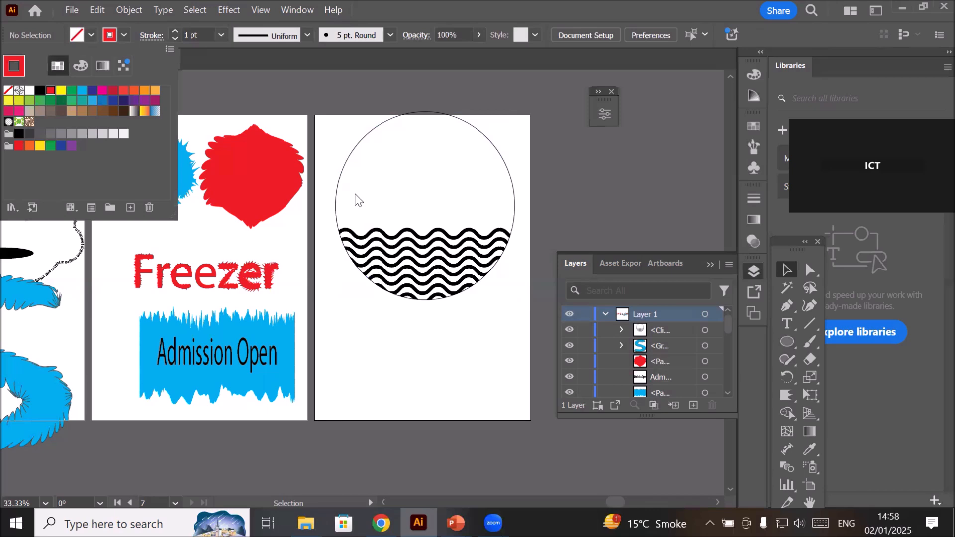
{"action": "left_click", "coordinate": [389, 267]}
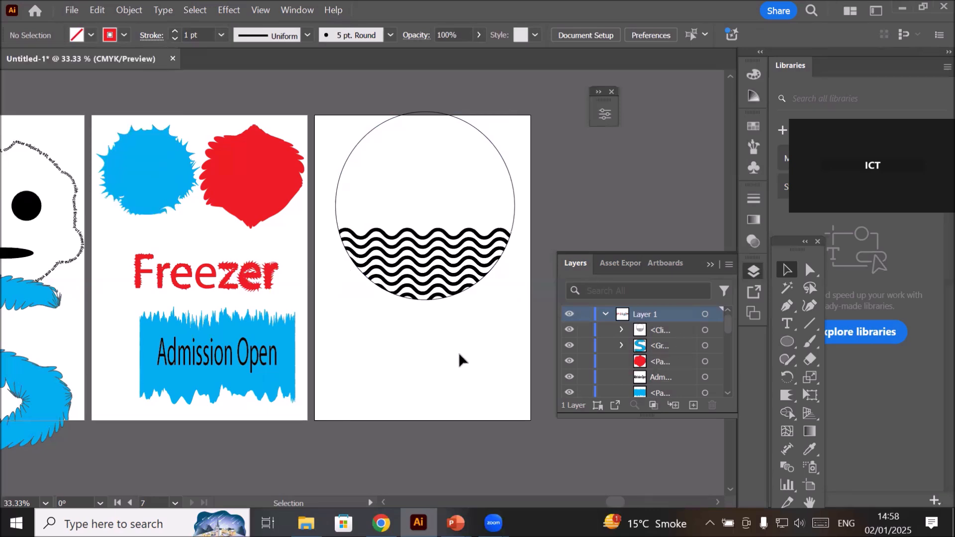
Select the clipped wave group, set its stroke colour to CMYK Magenta, and deselect it
{"action": "left_click", "coordinate": [440, 291]}
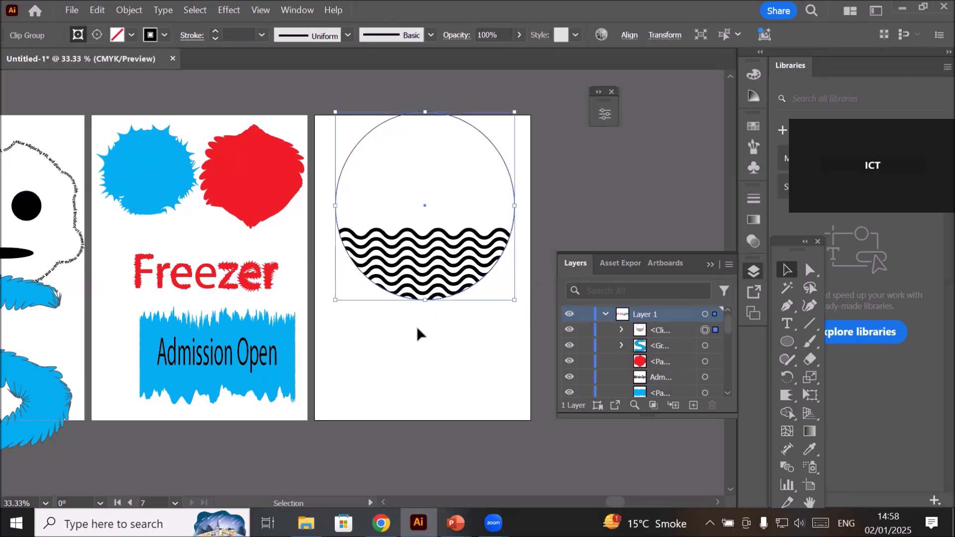
{"action": "left_click", "coordinate": [165, 35]}
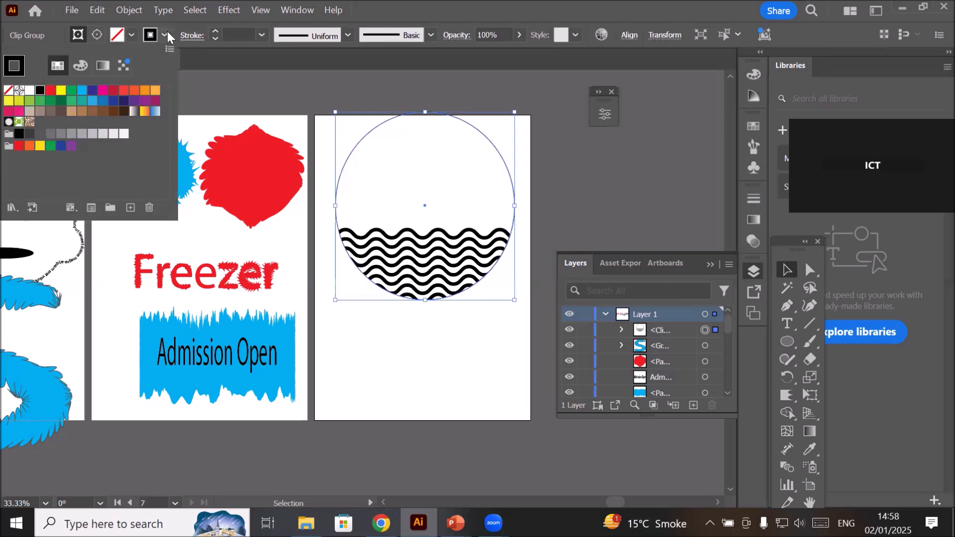
{"action": "left_click", "coordinate": [102, 92]}
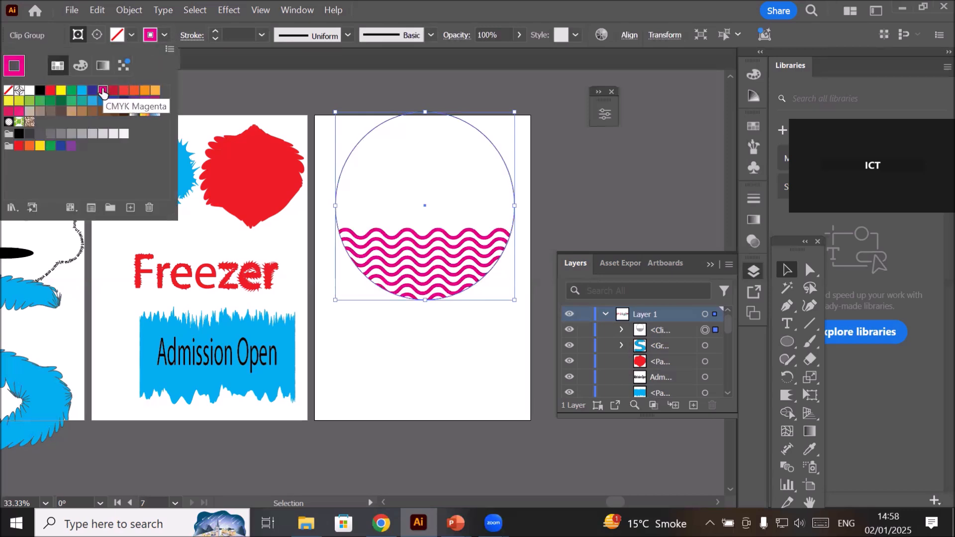
{"action": "left_click", "coordinate": [397, 401]}
{"action": "left_click", "coordinate": [397, 401]}
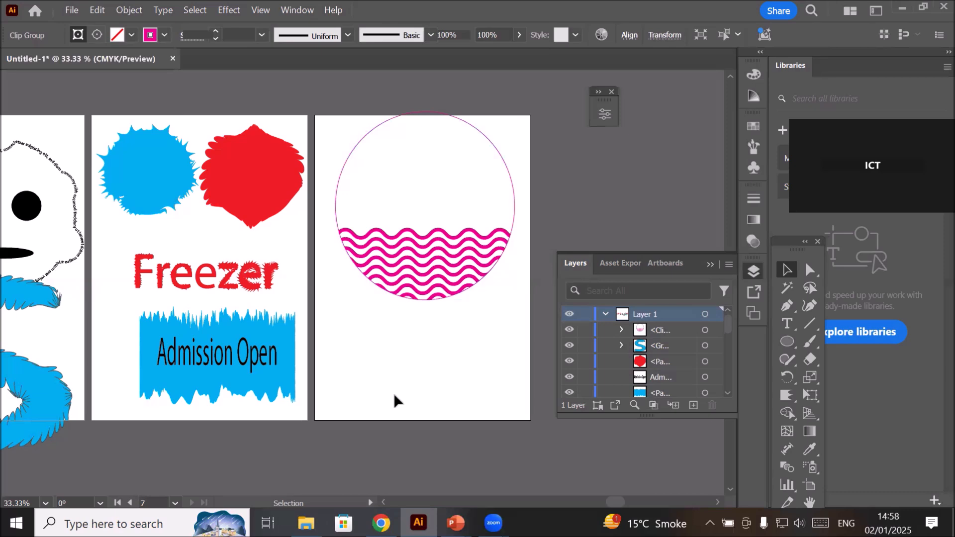
Move the clipped wave circle to the lower part of the artboard and set its stroke weight to 9 pt, outline included
{"action": "left_click_drag", "start_coordinate": [437, 297], "coordinate": [431, 364]}
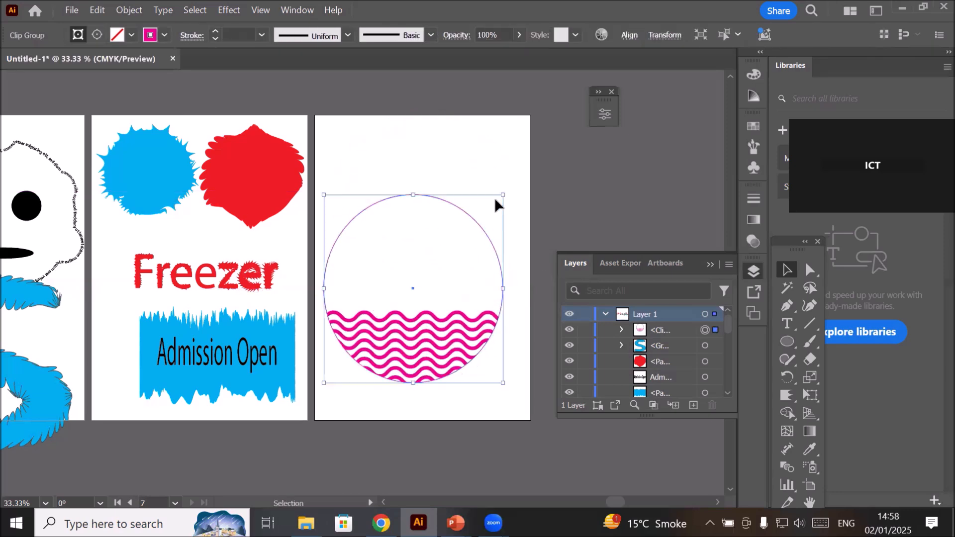
{"action": "left_click", "coordinate": [215, 31]}
{"action": "left_click", "coordinate": [216, 32]}
{"action": "left_click", "coordinate": [215, 32]}
{"action": "left_click", "coordinate": [215, 31]}
{"action": "left_click", "coordinate": [215, 31]}
{"action": "left_click", "coordinate": [215, 32]}
{"action": "left_click", "coordinate": [215, 32]}
{"action": "left_click", "coordinate": [216, 32]}
{"action": "left_click", "coordinate": [215, 32]}
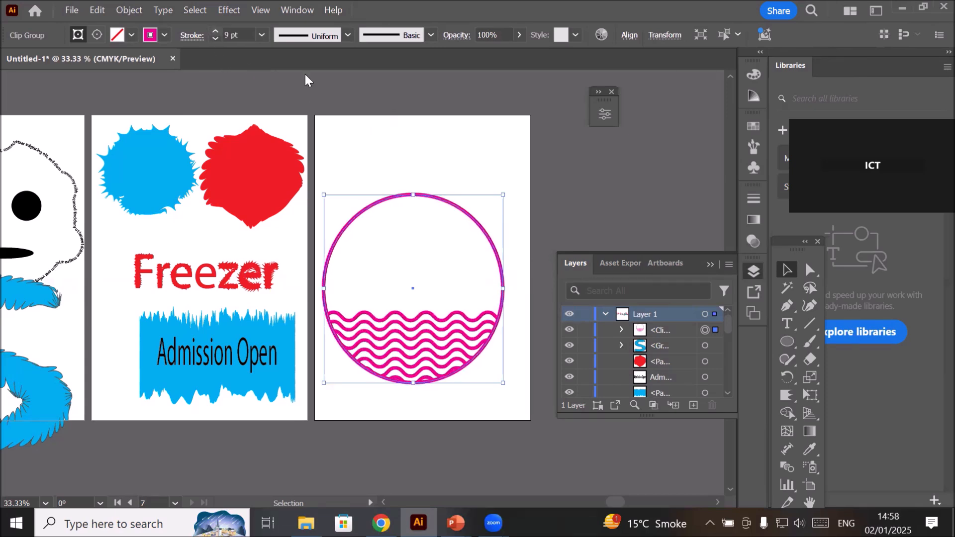
{"action": "left_click", "coordinate": [427, 149]}
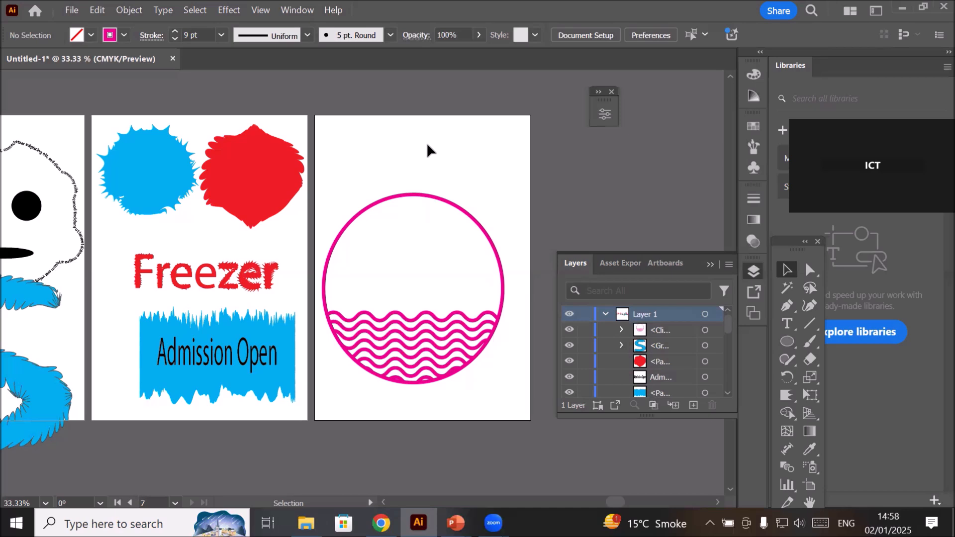
Try a tapered variable width profile for the stroke, then restore the Uniform profile
{"action": "left_click", "coordinate": [308, 35]}
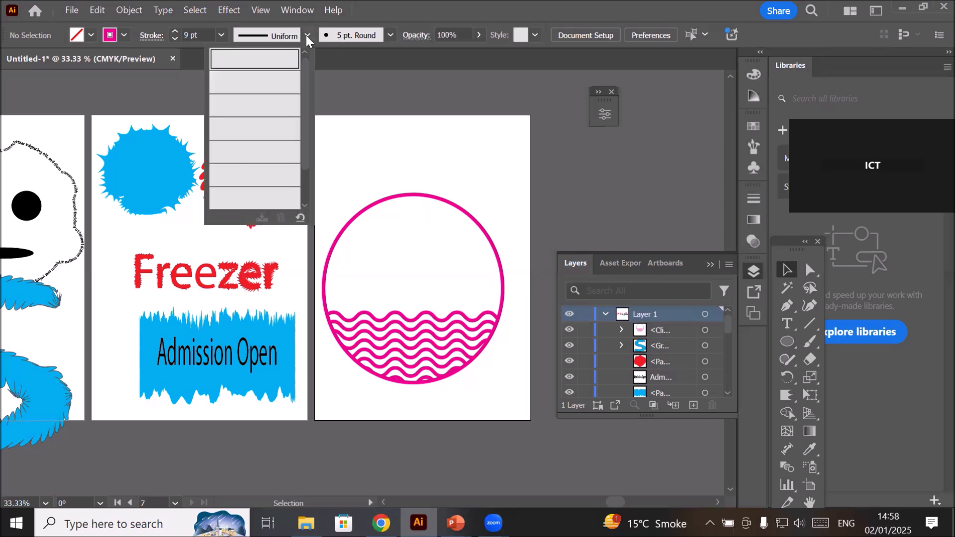
{"action": "left_click", "coordinate": [283, 85]}
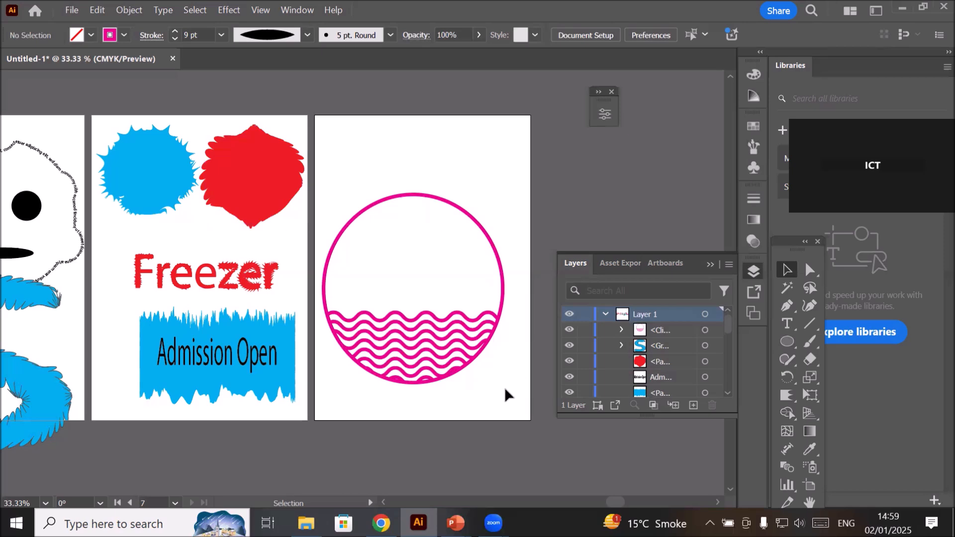
{"action": "left_click", "coordinate": [308, 36]}
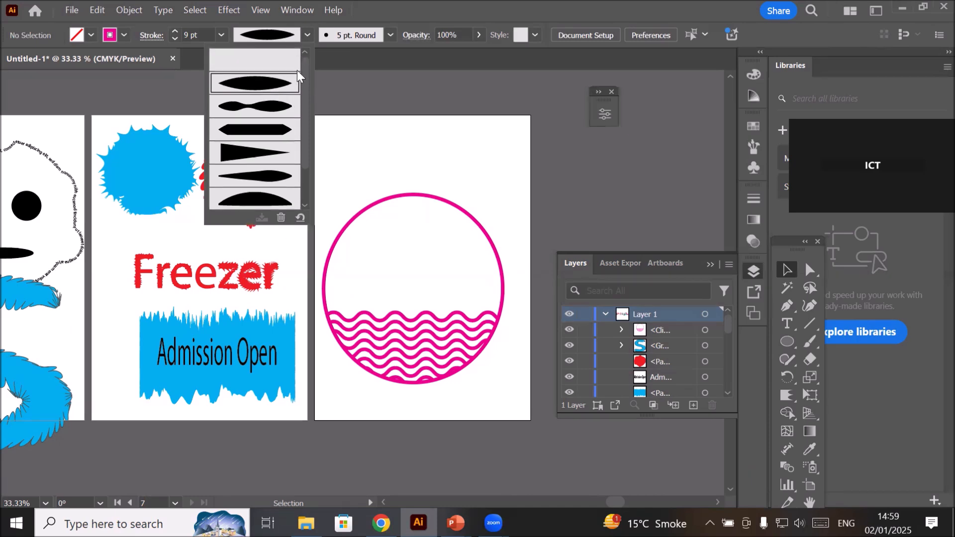
{"action": "left_click", "coordinate": [284, 62]}
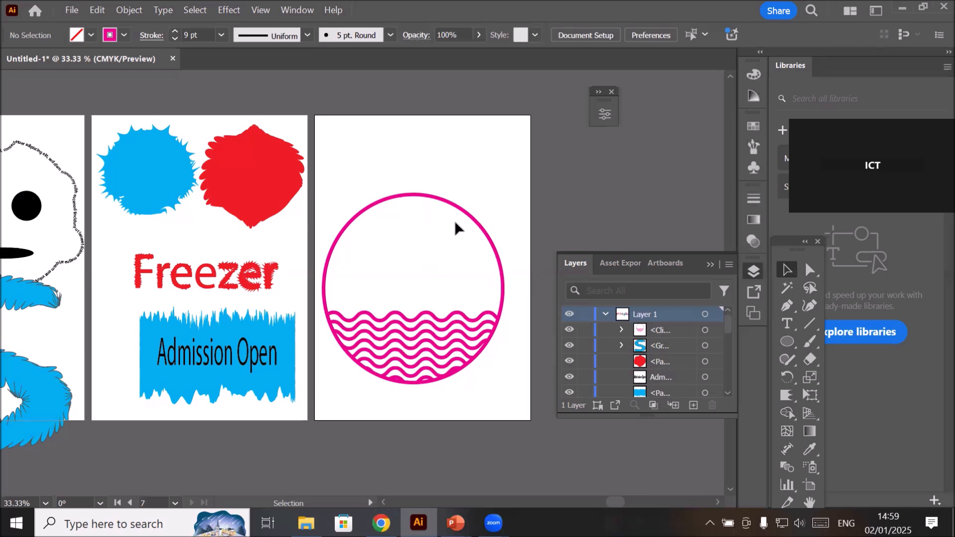
Move the clipped wave circle below the artboard to leave the artboard empty, and deselect it
{"action": "scroll", "coordinate": [455, 223], "scroll_direction": "down", "scroll_amount": 2}
{"action": "left_click_drag", "start_coordinate": [437, 272], "coordinate": [441, 407]}
{"action": "left_click", "coordinate": [445, 241]}
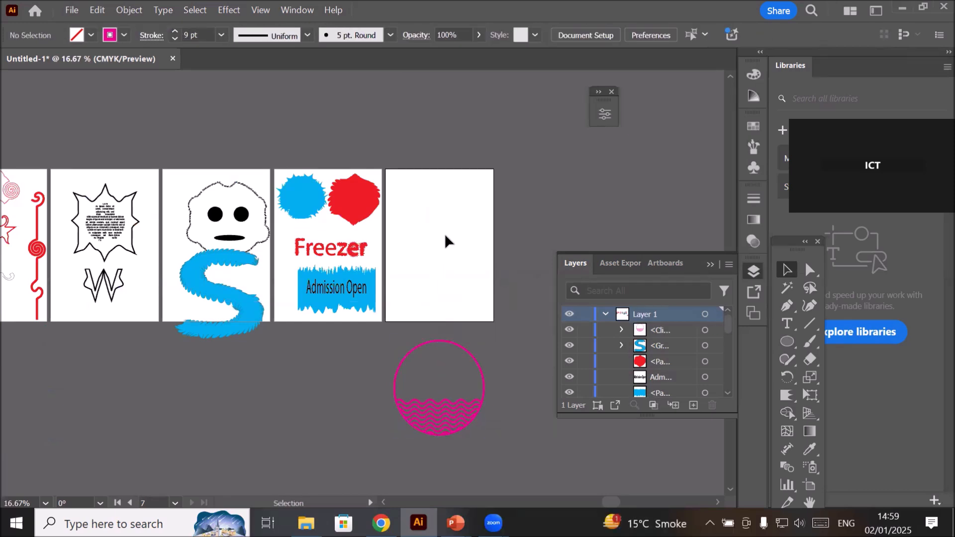
Draw an unfilled magenta ellipse about 131 × 131 mm on the empty artboard and expand the Properties panel
{"action": "scroll", "coordinate": [445, 241], "scroll_direction": "up", "scroll_amount": 1}
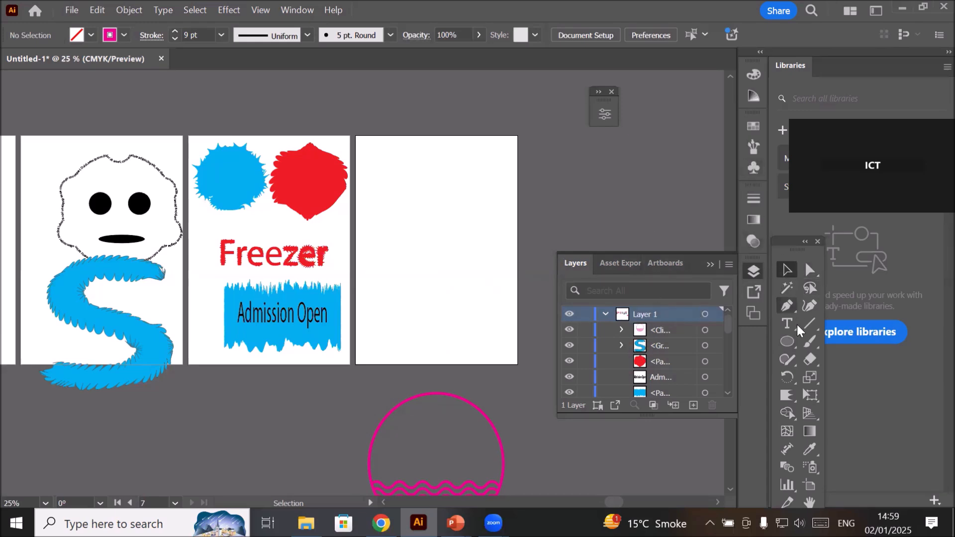
{"action": "left_click", "coordinate": [784, 349]}
{"action": "left_click_drag", "start_coordinate": [393, 171], "coordinate": [495, 273]}
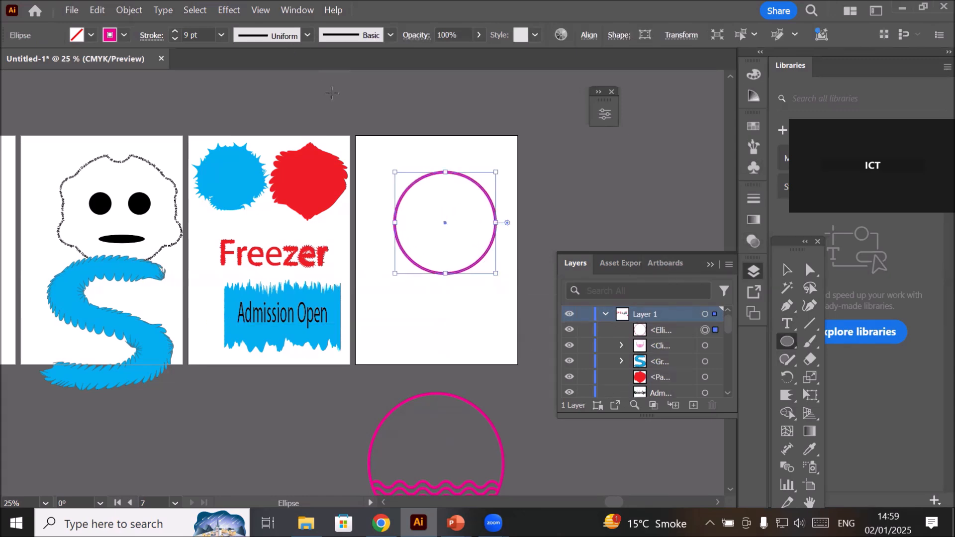
{"action": "left_click", "coordinate": [604, 115]}
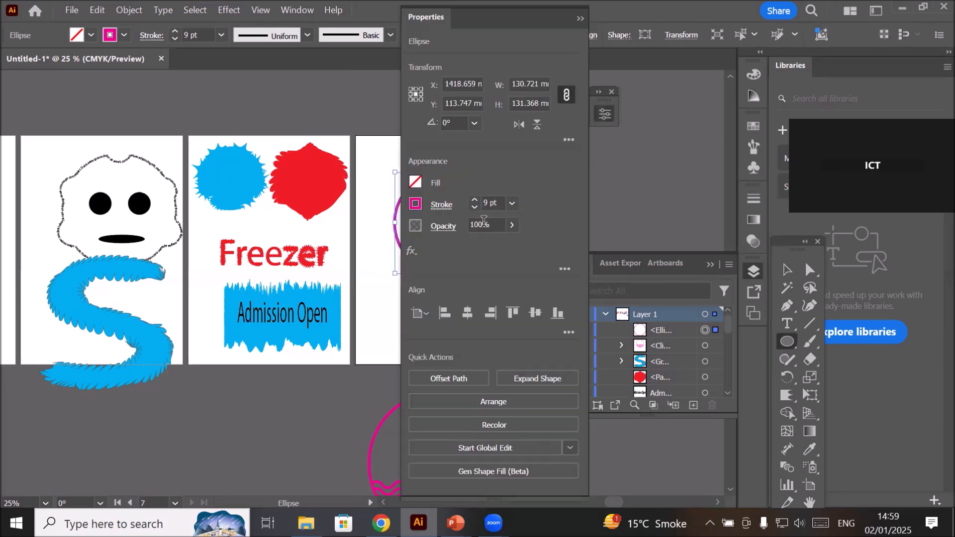
{"action": "left_click", "coordinate": [409, 253]}
{"action": "mouse_move", "coordinate": [503, 234]}
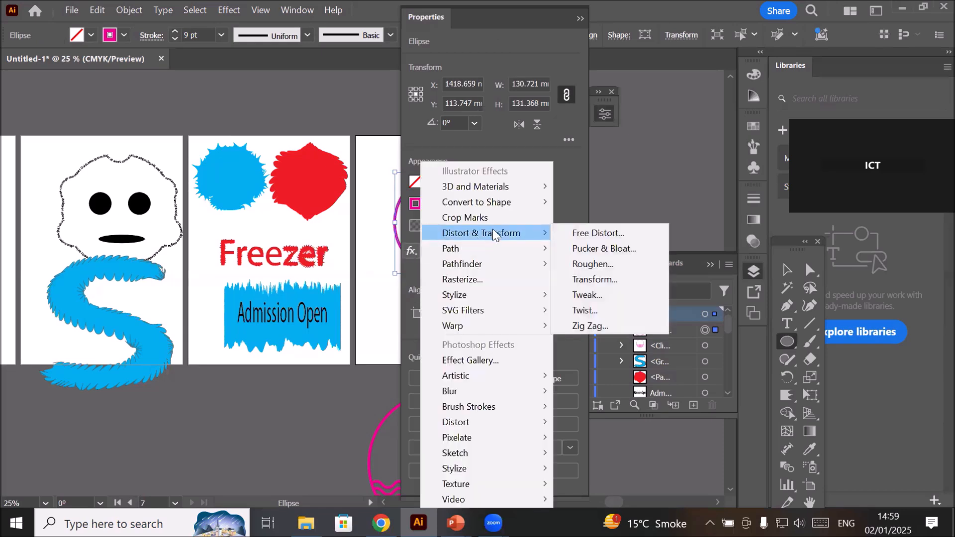
{"action": "left_click", "coordinate": [591, 325]}
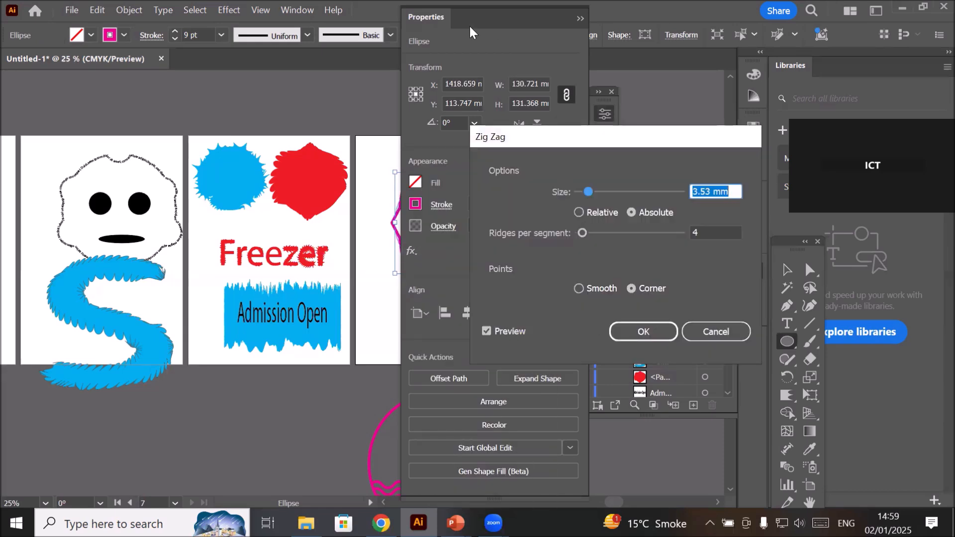
{"action": "left_click_drag", "start_coordinate": [580, 145], "coordinate": [663, 113]}
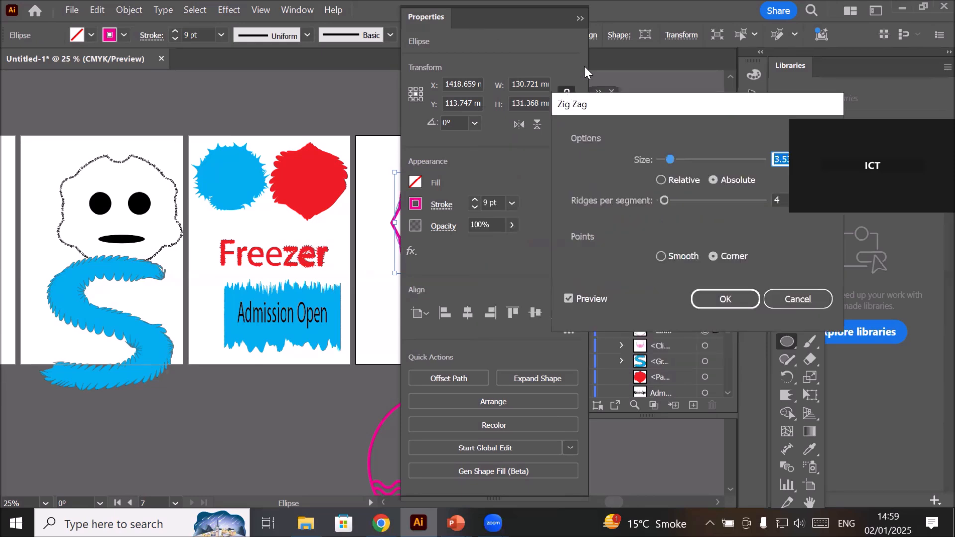
{"action": "left_click", "coordinate": [798, 299]}
Reposition the floating Properties panel beside the artboard so that the magenta circle is fully uncovered
{"action": "left_click_drag", "start_coordinate": [490, 25], "coordinate": [665, 296]}
{"action": "left_click_drag", "start_coordinate": [499, 272], "coordinate": [261, 267]}
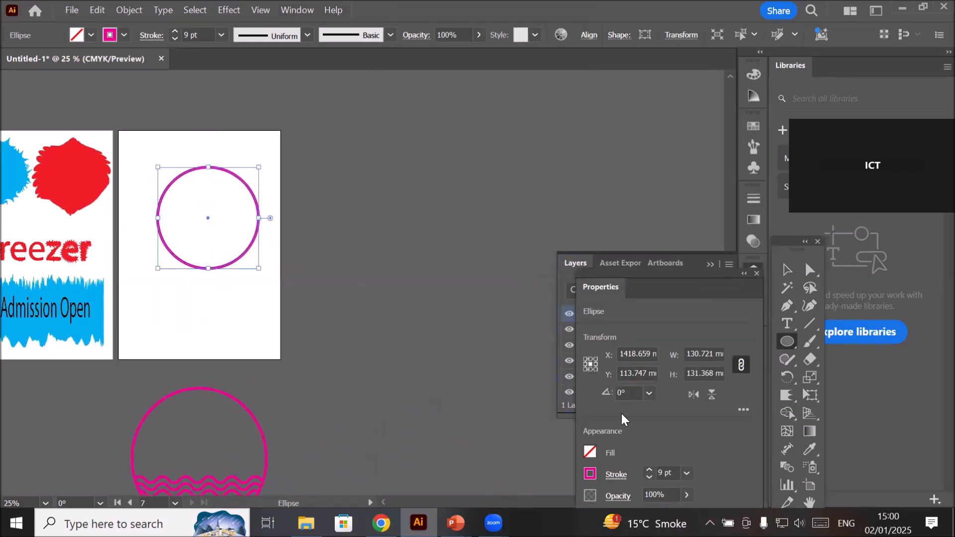
{"action": "left_click_drag", "start_coordinate": [652, 276], "coordinate": [546, 137]}
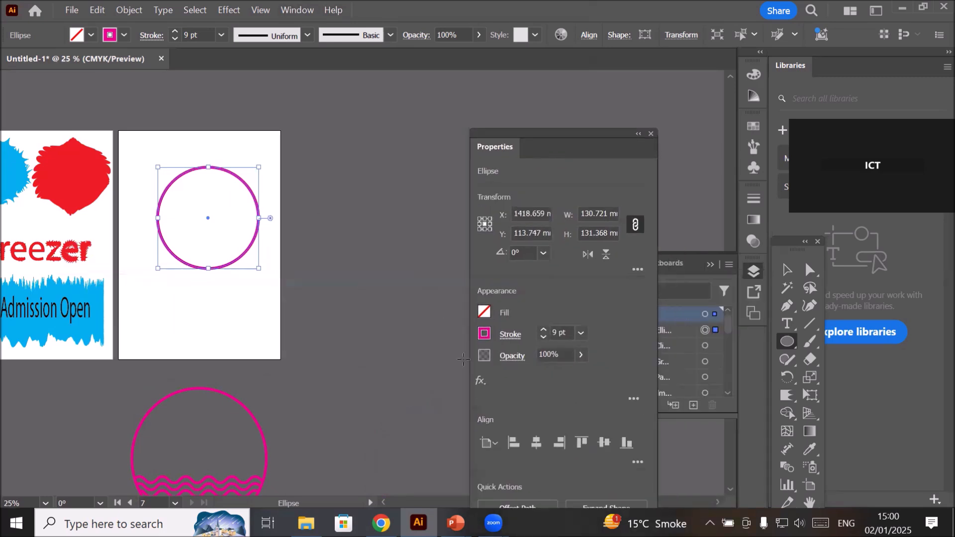
Set up a Zig Zag effect on the magenta circle with an absolute size of about 10.2 mm, 12 ridges per segment and smooth points
{"action": "left_click", "coordinate": [480, 381]}
{"action": "mouse_move", "coordinate": [561, 103]}
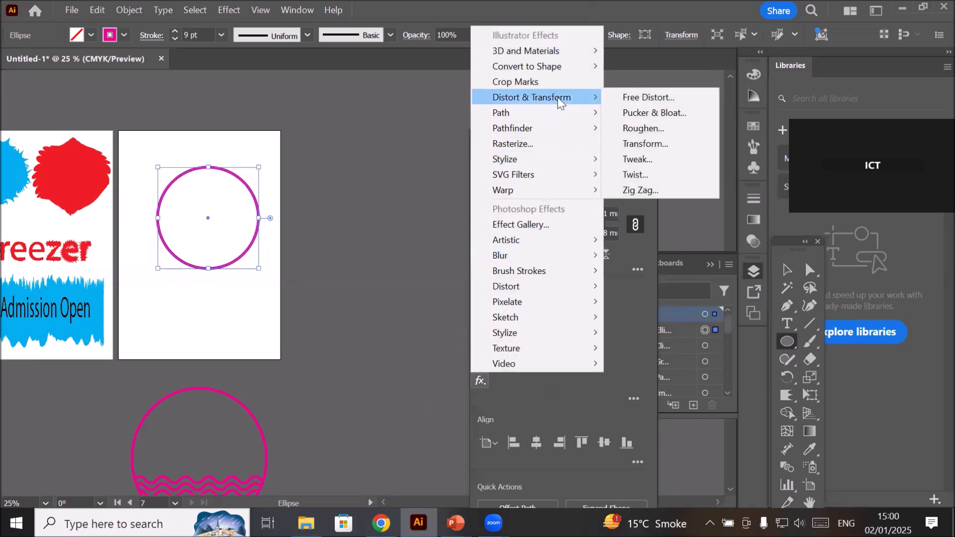
{"action": "left_click", "coordinate": [657, 189]}
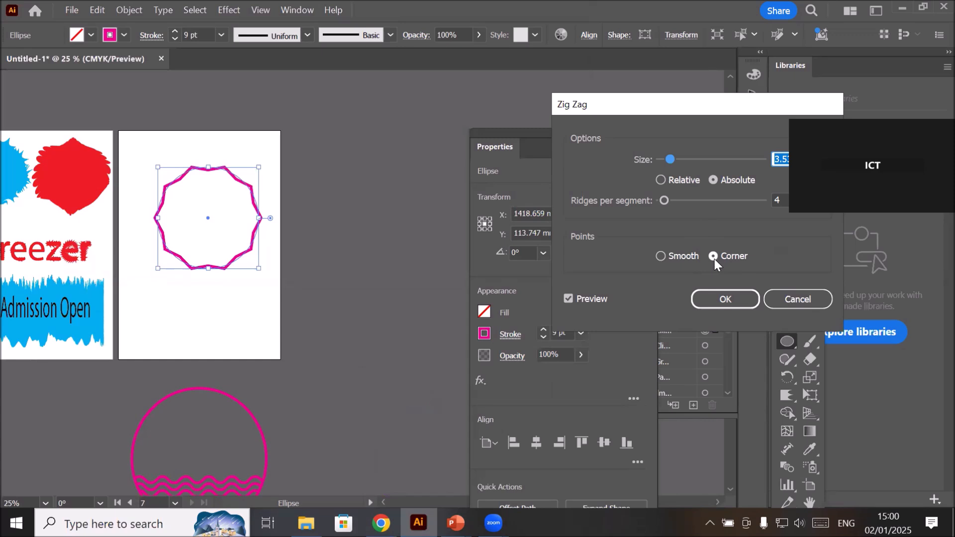
{"action": "left_click_drag", "start_coordinate": [668, 157], "coordinate": [691, 155]}
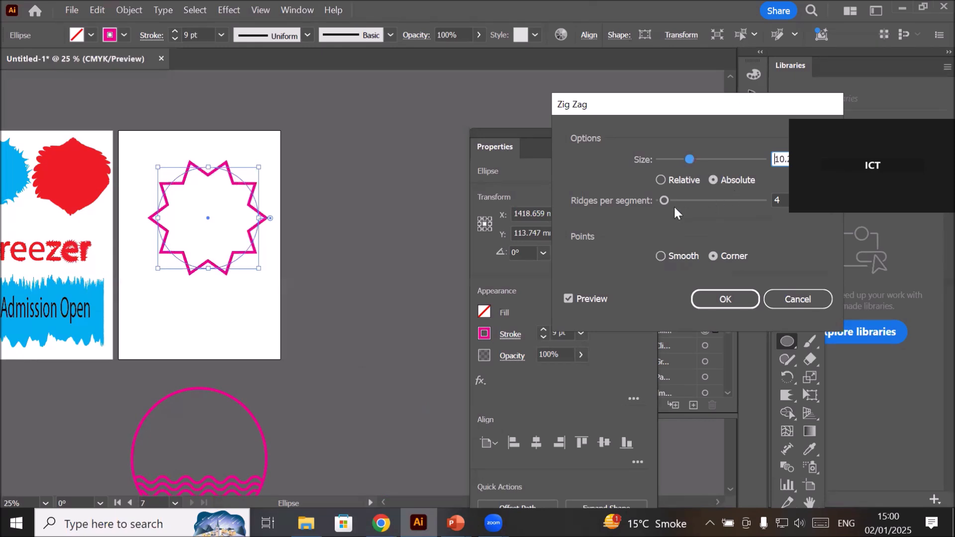
{"action": "left_click_drag", "start_coordinate": [664, 202], "coordinate": [673, 199]}
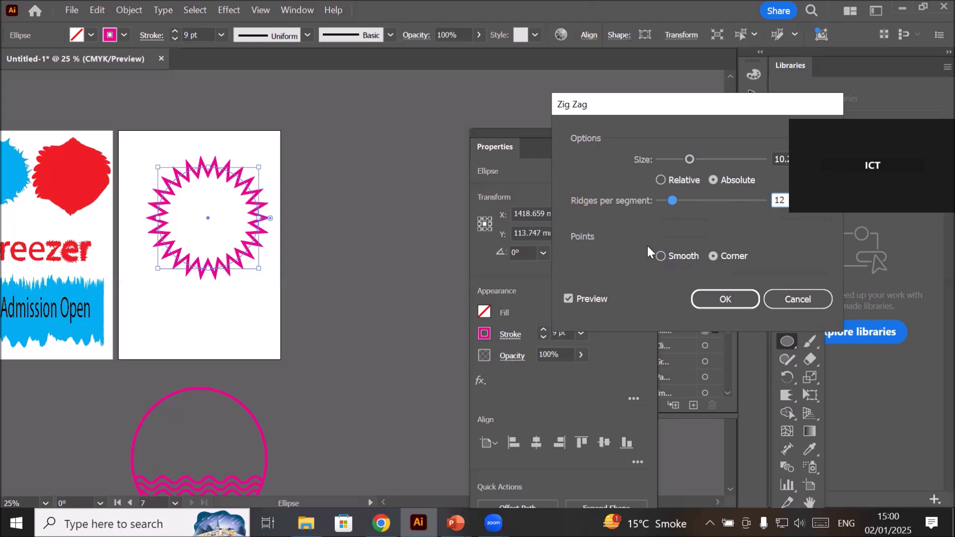
{"action": "left_click", "coordinate": [661, 257]}
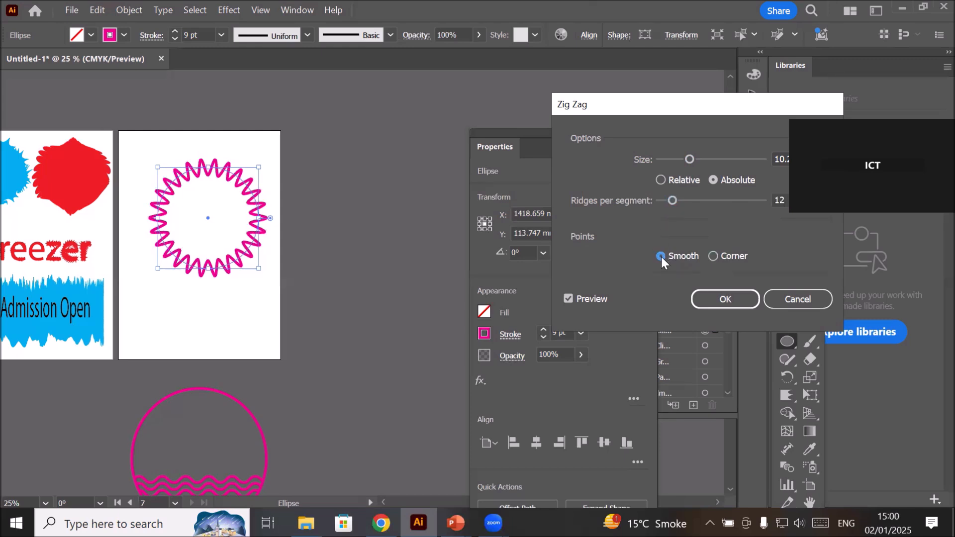
{"action": "left_click", "coordinate": [713, 256]}
{"action": "left_click", "coordinate": [673, 256]}
Reduce the Zig Zag ridges per segment until the circle has twelve rounded points, and apply the effect
{"action": "left_click", "coordinate": [672, 201]}
{"action": "key", "text": "Down"}
{"action": "key", "text": "Down"}
{"action": "key", "text": "Down"}
{"action": "key", "text": "Down"}
{"action": "key", "text": "Down"}
{"action": "key", "text": "Down"}
{"action": "key", "text": "Down"}
{"action": "key", "text": "Down"}
{"action": "key", "text": "Down"}
{"action": "key", "text": "Down"}
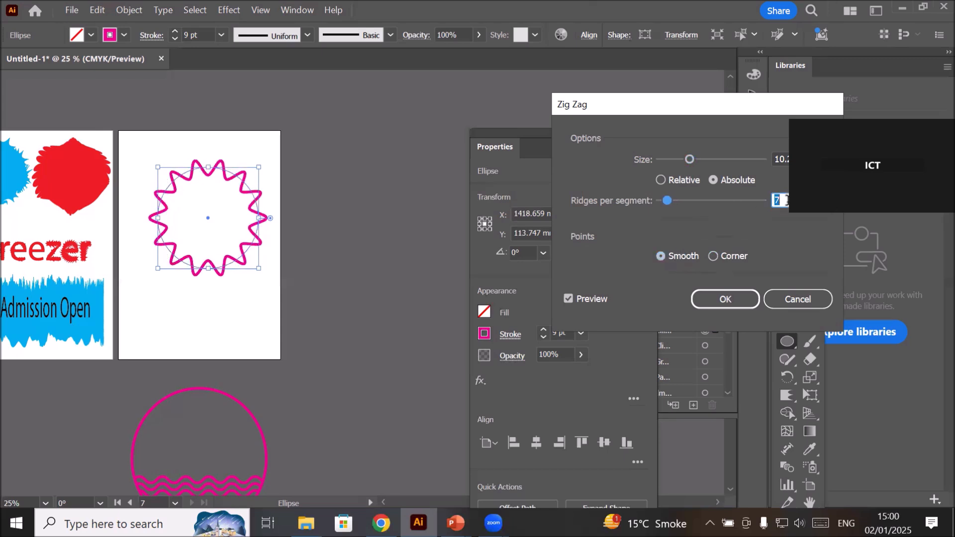
{"action": "key", "text": "Down"}
{"action": "key", "text": "Down"}
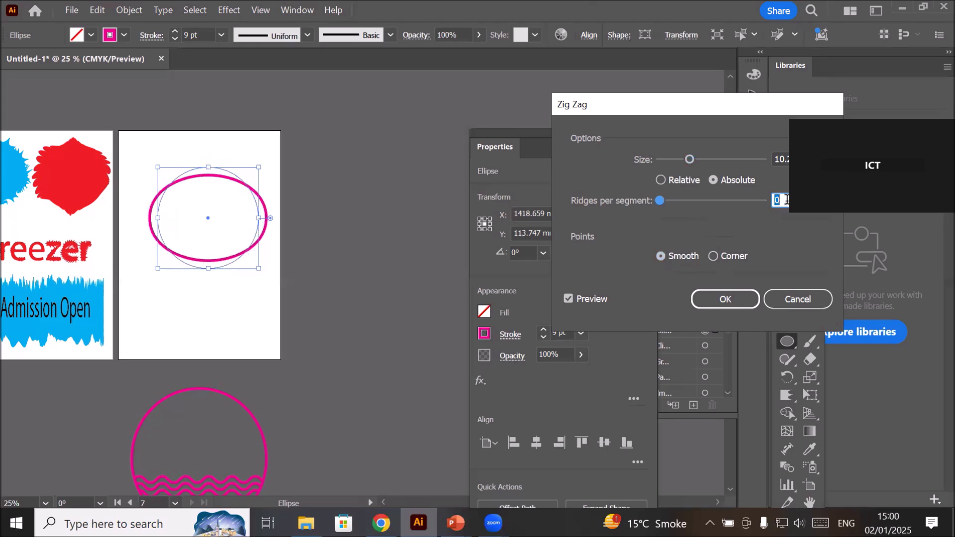
{"action": "key", "text": "Up"}
{"action": "key", "text": "Up"}
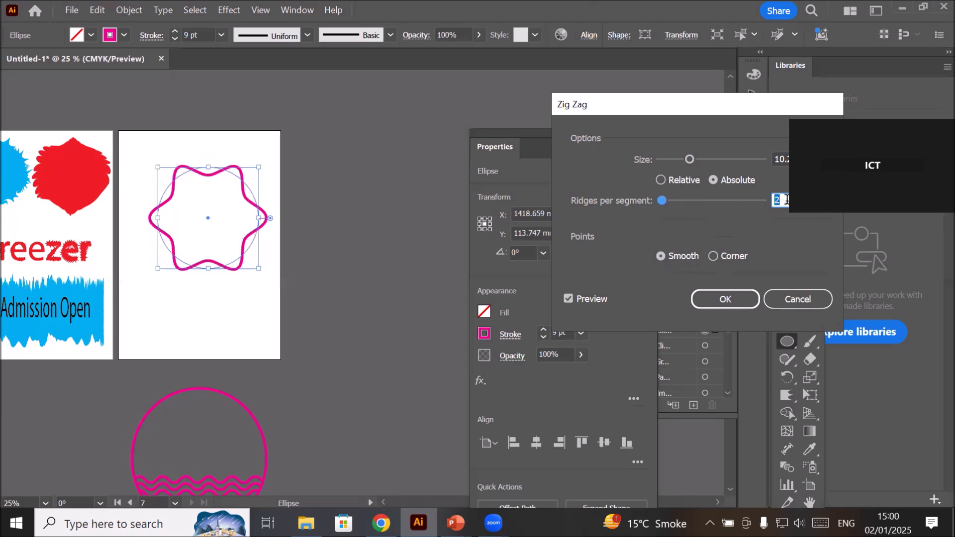
{"action": "key", "text": "Up"}
{"action": "key", "text": "Up"}
{"action": "key", "text": "Up"}
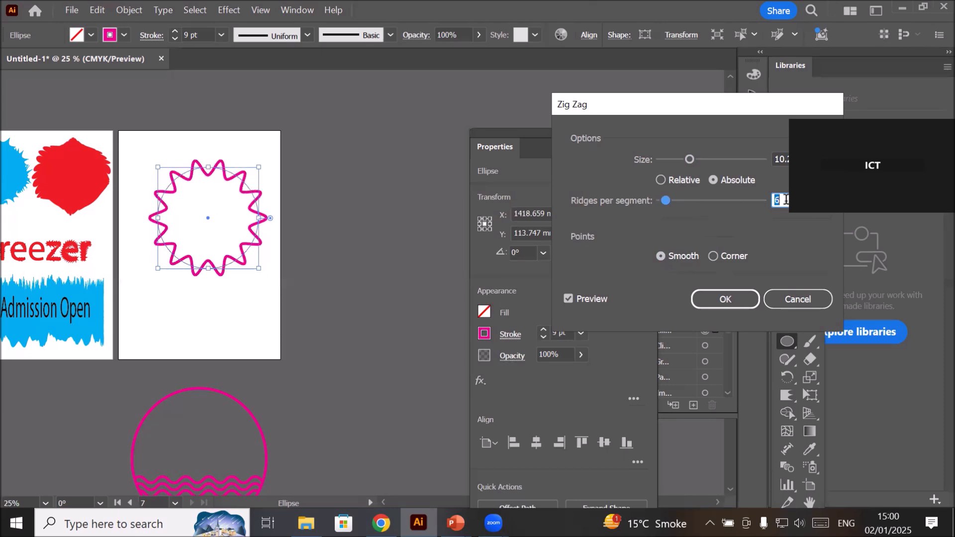
{"action": "left_click", "coordinate": [725, 299]}
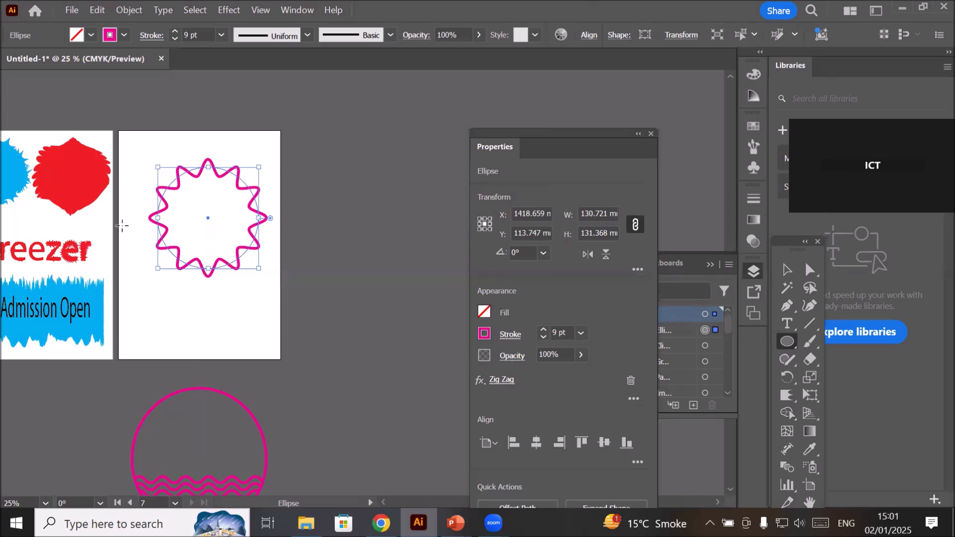
Expand the appearance of the zigzag circle into an editable path
{"action": "scroll", "coordinate": [194, 132], "scroll_direction": "up", "scroll_amount": 1}
{"action": "scroll", "coordinate": [190, 245], "scroll_direction": "up", "scroll_amount": 1}
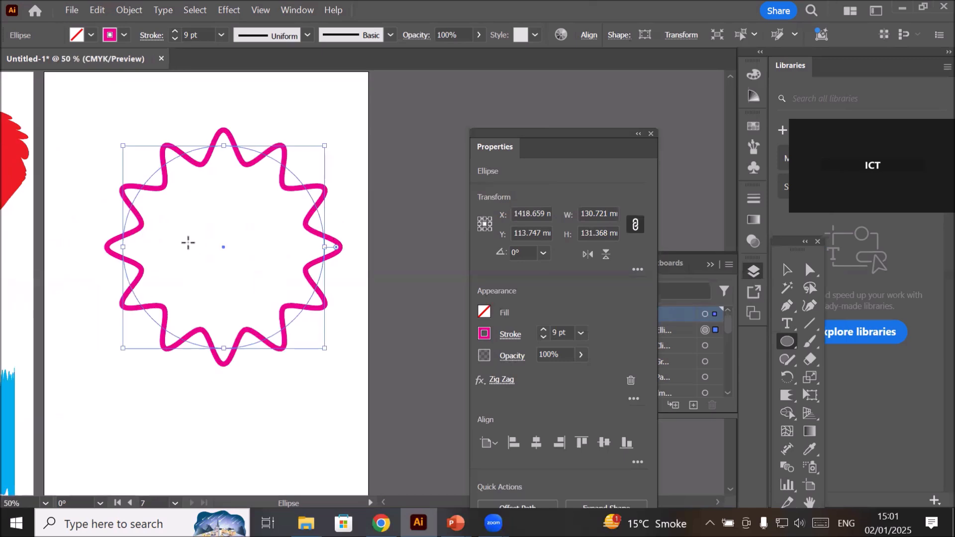
{"action": "left_click", "coordinate": [127, 10]}
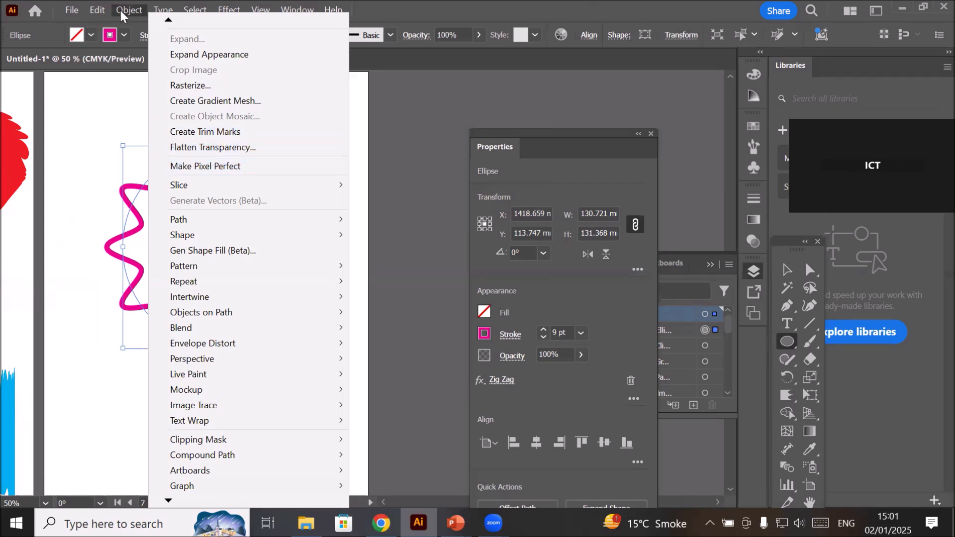
{"action": "left_click", "coordinate": [211, 54]}
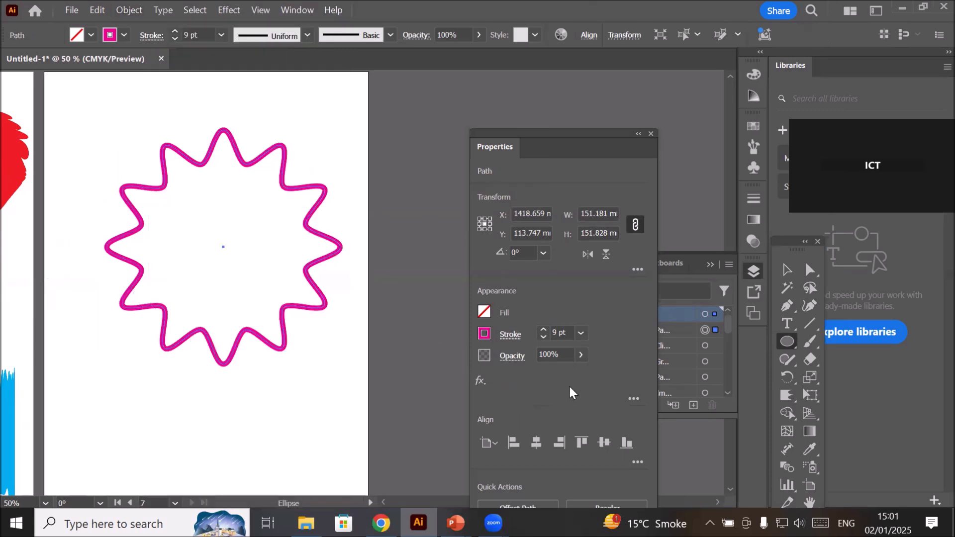
Place placeholder text along the wavy star path with the Type on a Path Tool, and deselect it
{"action": "left_click", "coordinate": [789, 324]}
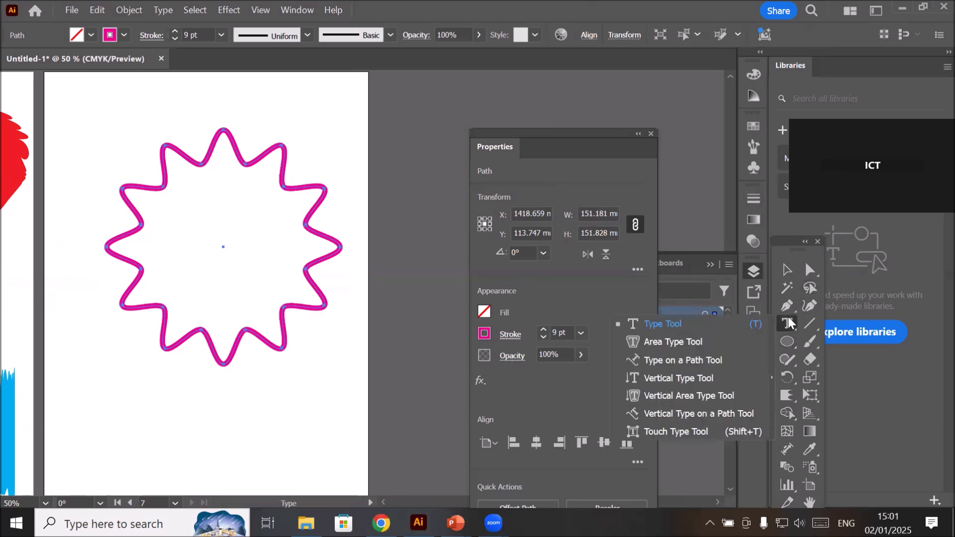
{"action": "left_click", "coordinate": [667, 360]}
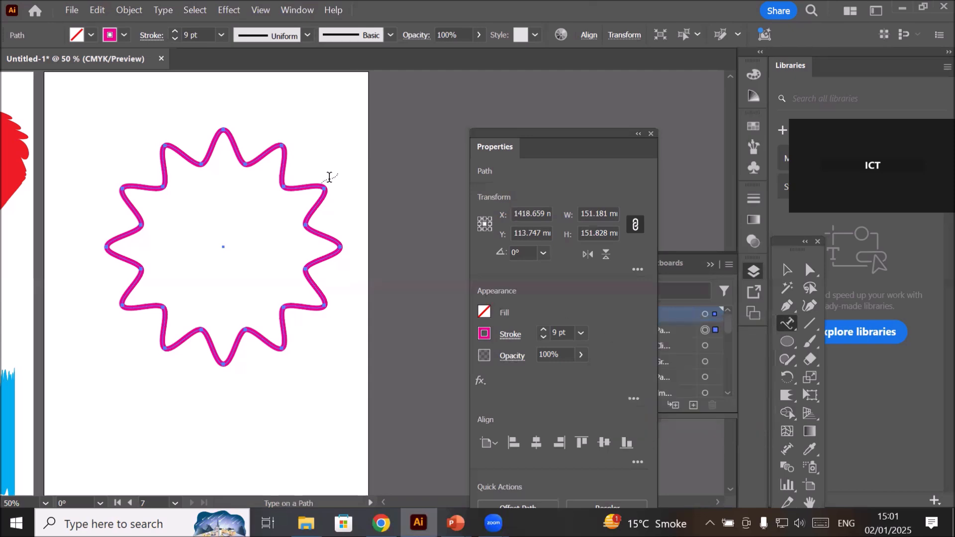
{"action": "left_click", "coordinate": [199, 161]}
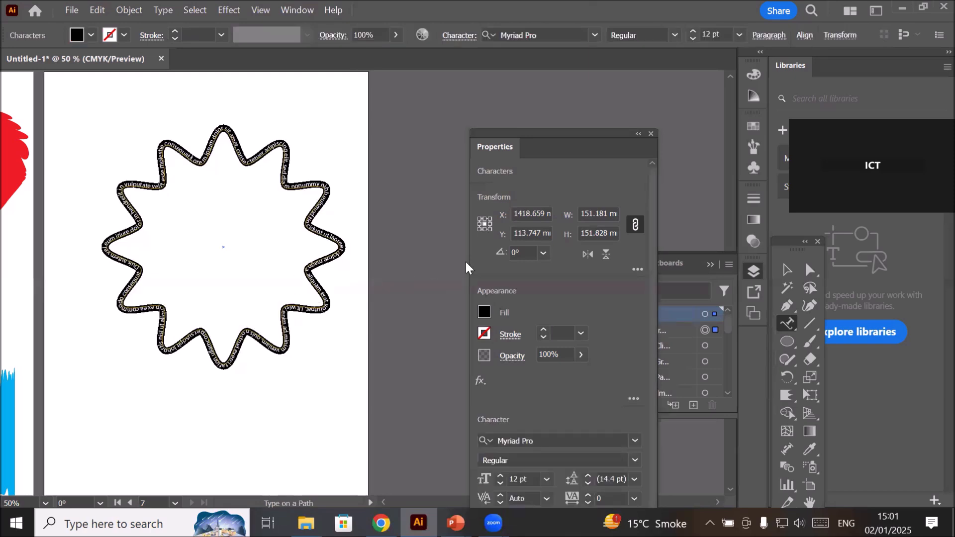
{"action": "left_click", "coordinate": [686, 261]}
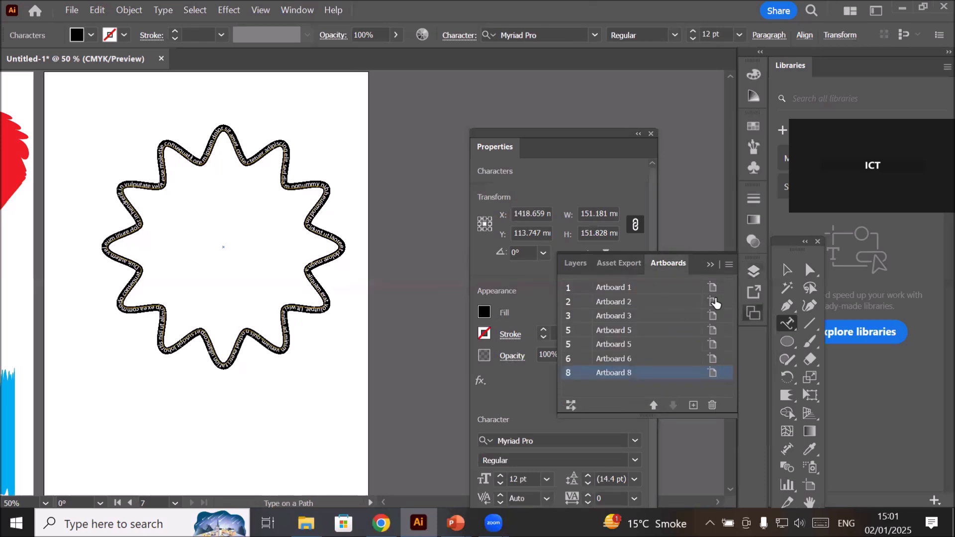
{"action": "left_click", "coordinate": [791, 276]}
{"action": "left_click", "coordinate": [301, 105]}
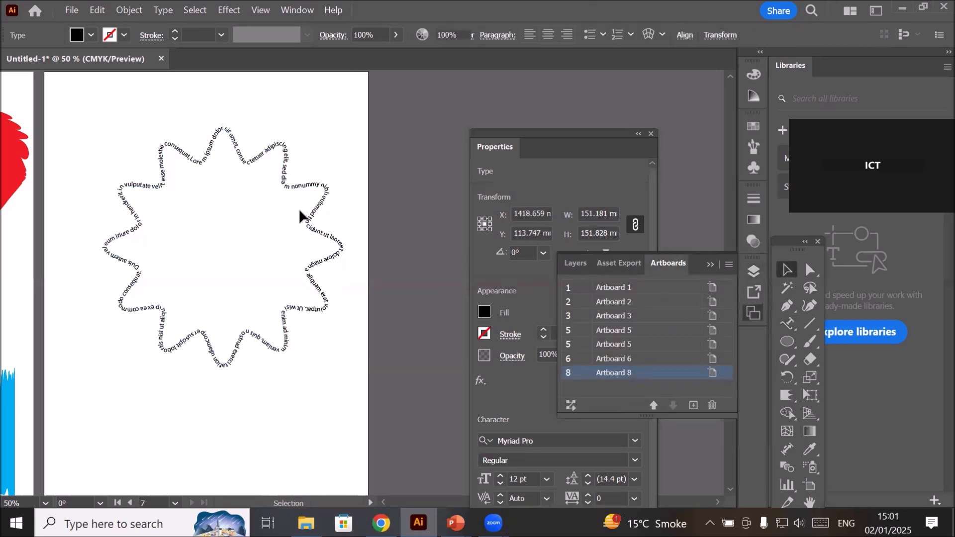
Inspect the wavy path text up close, and move it up and partly off the artboard
{"action": "scroll", "coordinate": [305, 314], "scroll_direction": "down", "scroll_amount": 1}
{"action": "scroll", "coordinate": [292, 317], "scroll_direction": "up", "scroll_amount": 1}
{"action": "scroll", "coordinate": [342, 287], "scroll_direction": "up", "scroll_amount": 4}
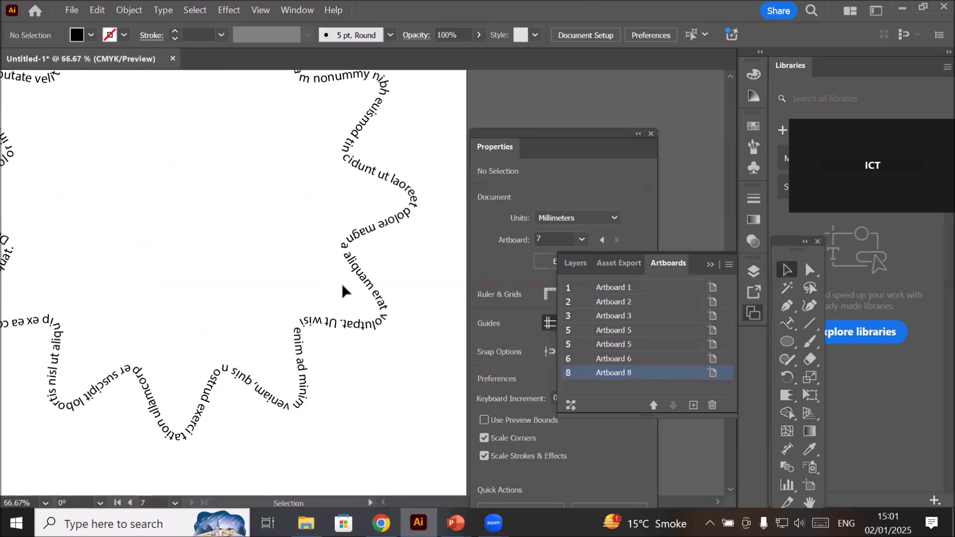
{"action": "scroll", "coordinate": [343, 288], "scroll_direction": "down", "scroll_amount": 5}
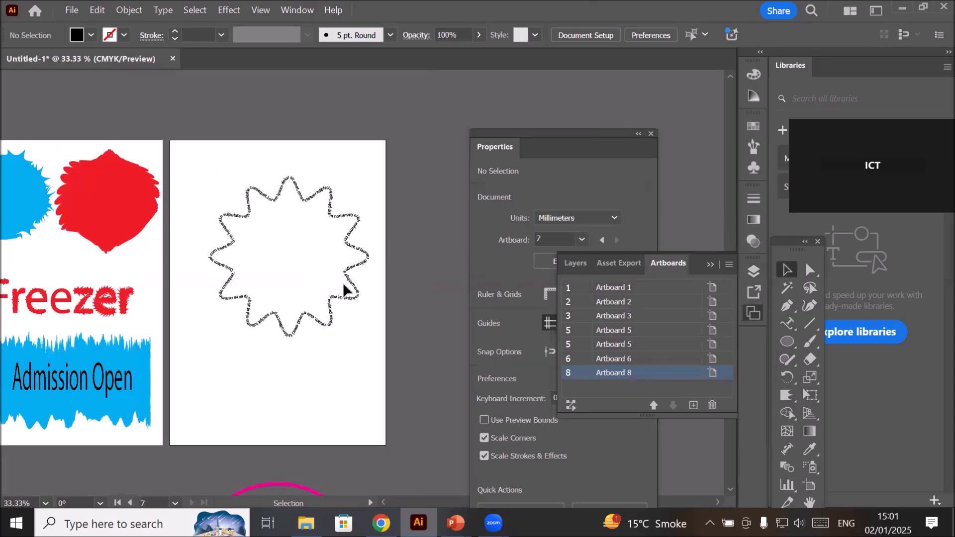
{"action": "left_click_drag", "start_coordinate": [309, 207], "coordinate": [385, 84]}
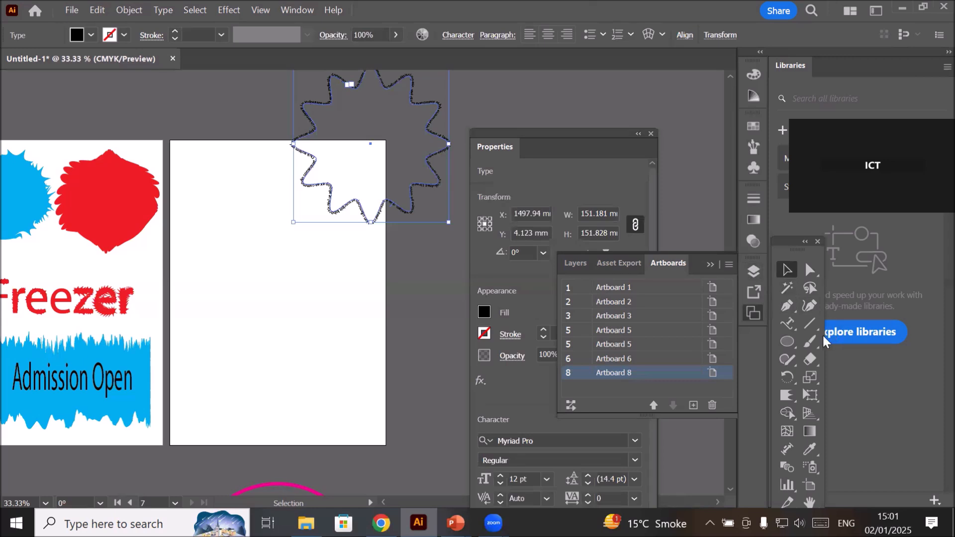
Draw a rectangle about 167 × 81 mm in the lower part of the artboard and fill it with CMYK Blue
{"action": "left_click", "coordinate": [789, 342]}
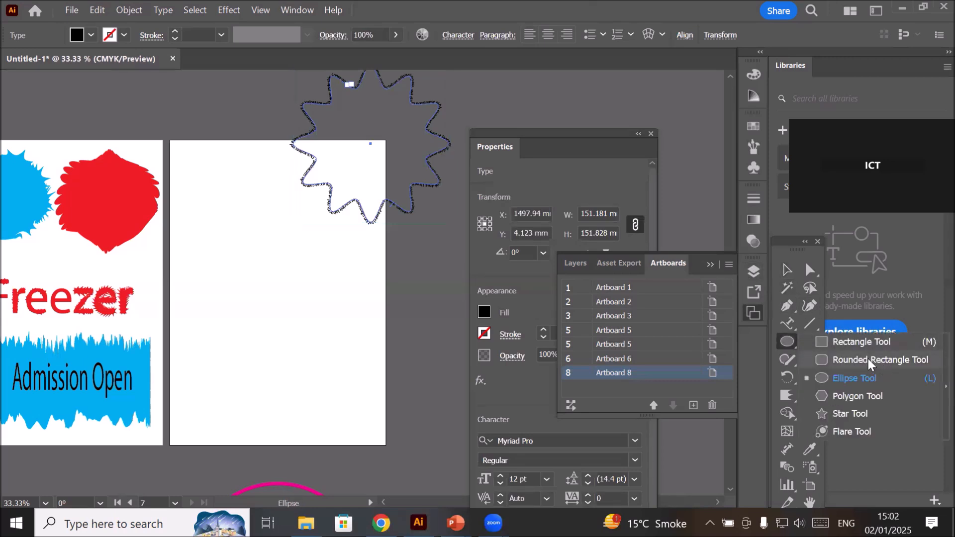
{"action": "left_click", "coordinate": [838, 342]}
{"action": "left_click_drag", "start_coordinate": [201, 331], "coordinate": [373, 414]}
{"action": "left_click", "coordinate": [91, 34]}
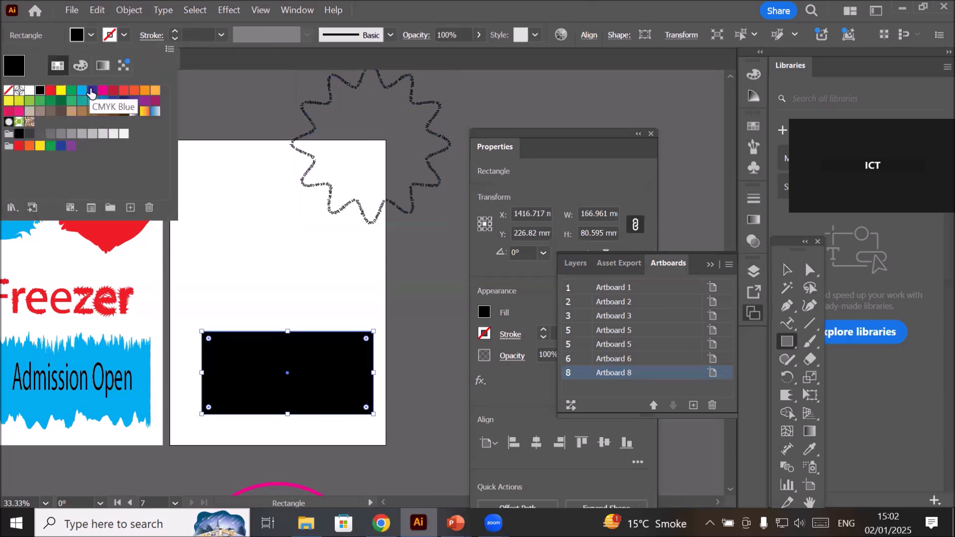
{"action": "left_click", "coordinate": [92, 90]}
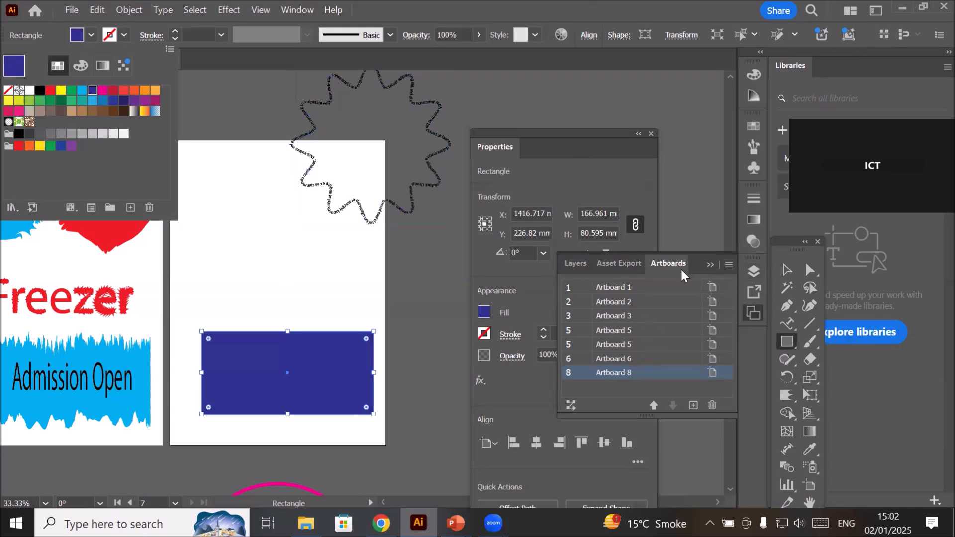
Apply a Zig Zag effect to the blue rectangle with an absolute size of about 6.7 mm, 7 ridges per segment and corner points
{"action": "left_click", "coordinate": [711, 267]}
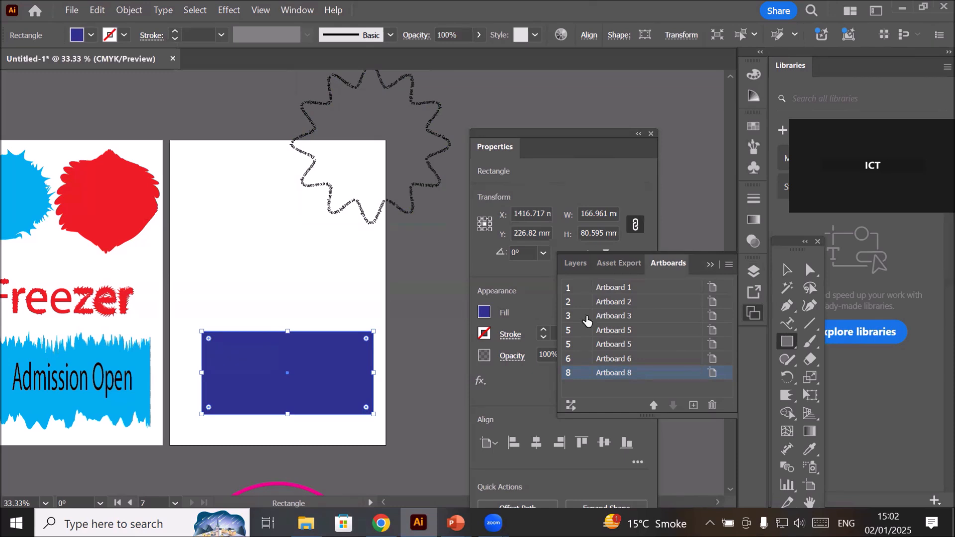
{"action": "left_click", "coordinate": [547, 148]}
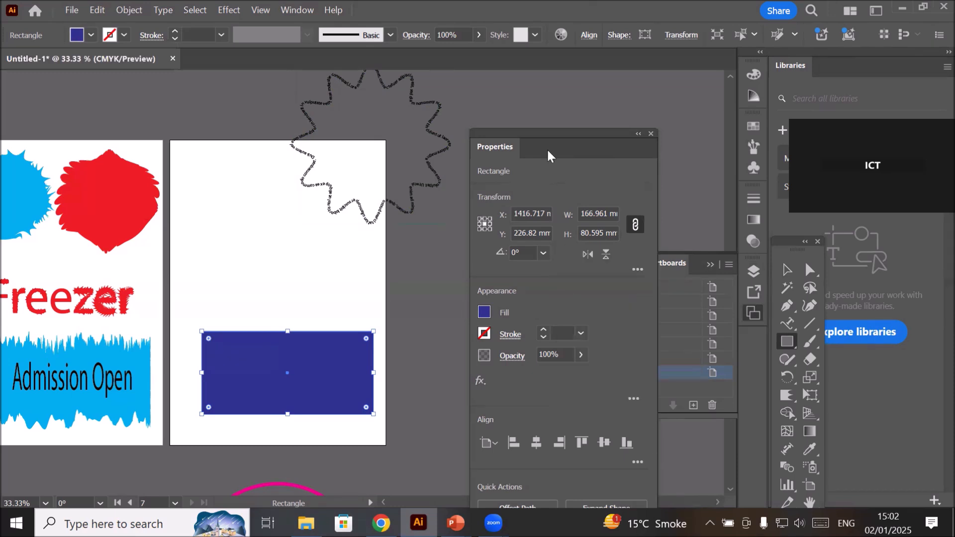
{"action": "left_click", "coordinate": [479, 381]}
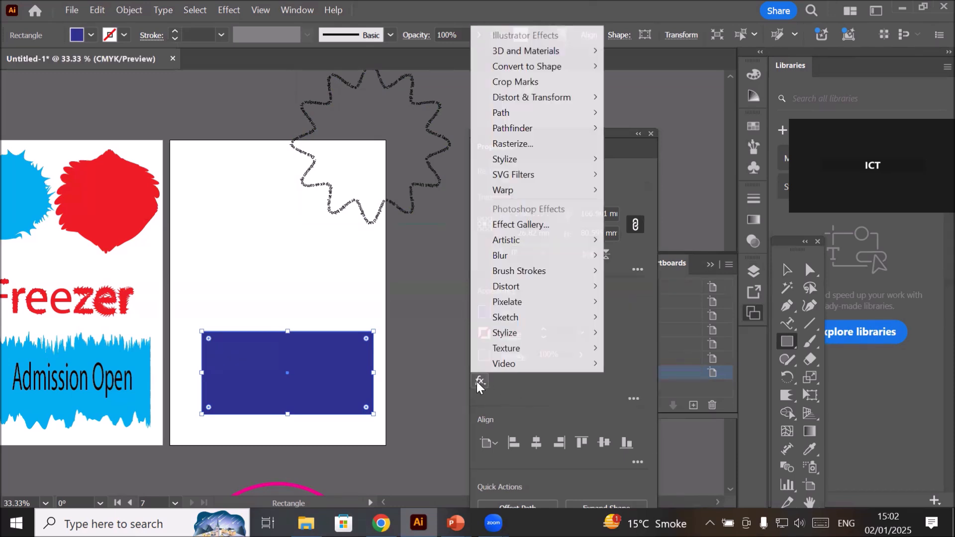
{"action": "mouse_move", "coordinate": [600, 97]}
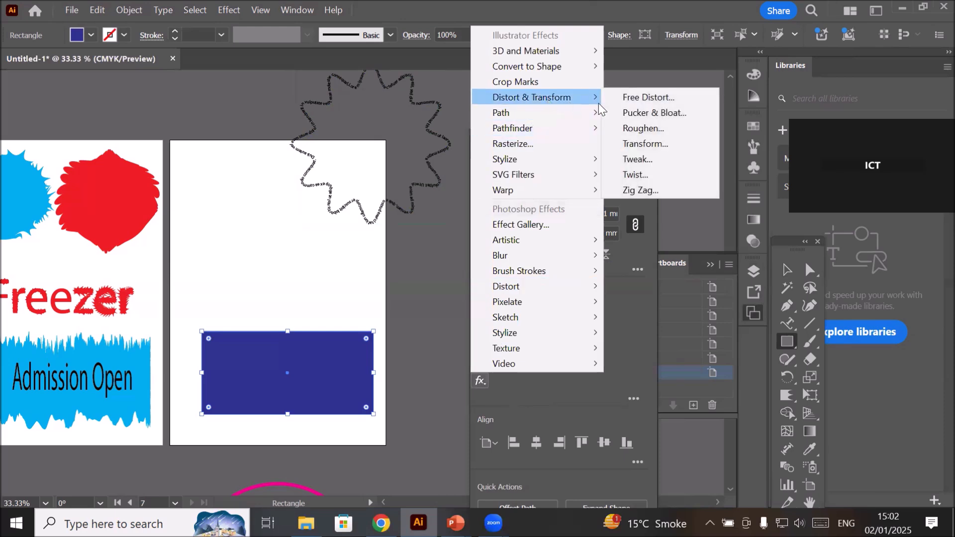
{"action": "left_click", "coordinate": [649, 185]}
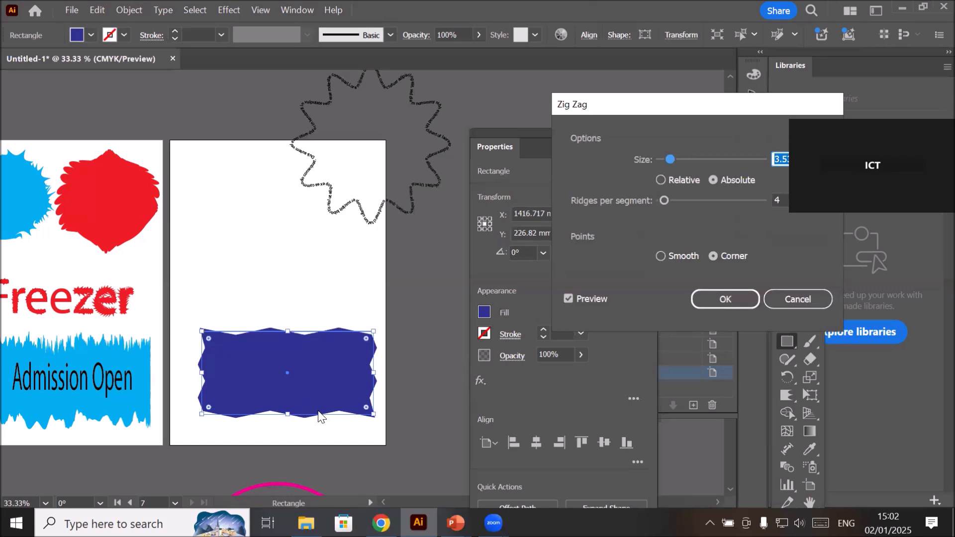
{"action": "left_click_drag", "start_coordinate": [669, 158], "coordinate": [680, 155]}
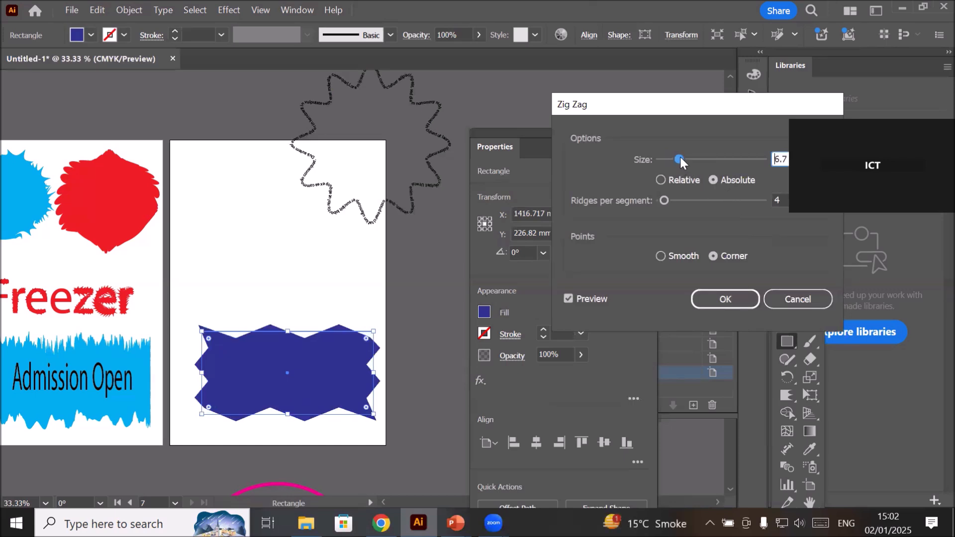
{"action": "mouse_move", "coordinate": [665, 200]}
{"action": "left_mouse_down"}
{"action": "mouse_move", "coordinate": [675, 200]}
{"action": "mouse_move", "coordinate": [666, 199]}
{"action": "left_mouse_up"}
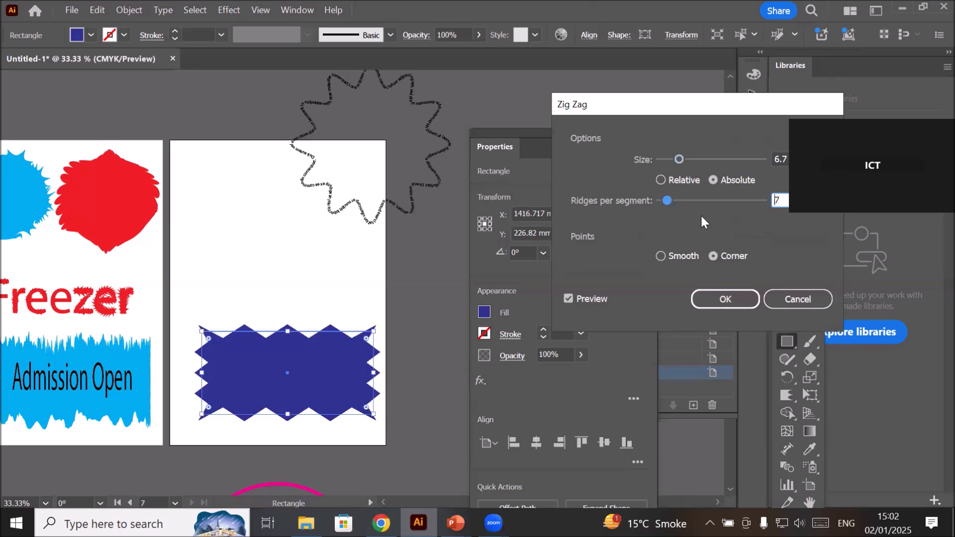
{"action": "left_click", "coordinate": [675, 258]}
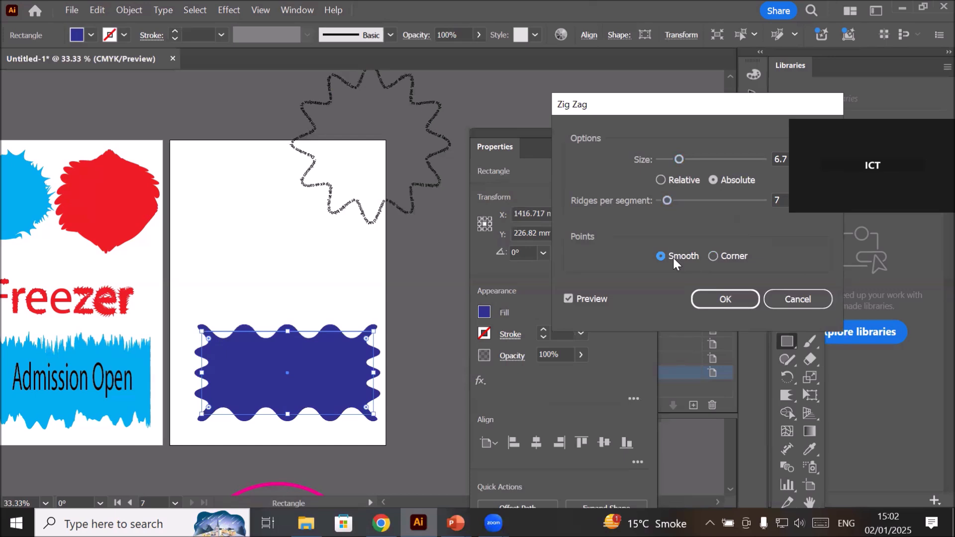
{"action": "left_click", "coordinate": [719, 257]}
{"action": "left_click", "coordinate": [735, 300]}
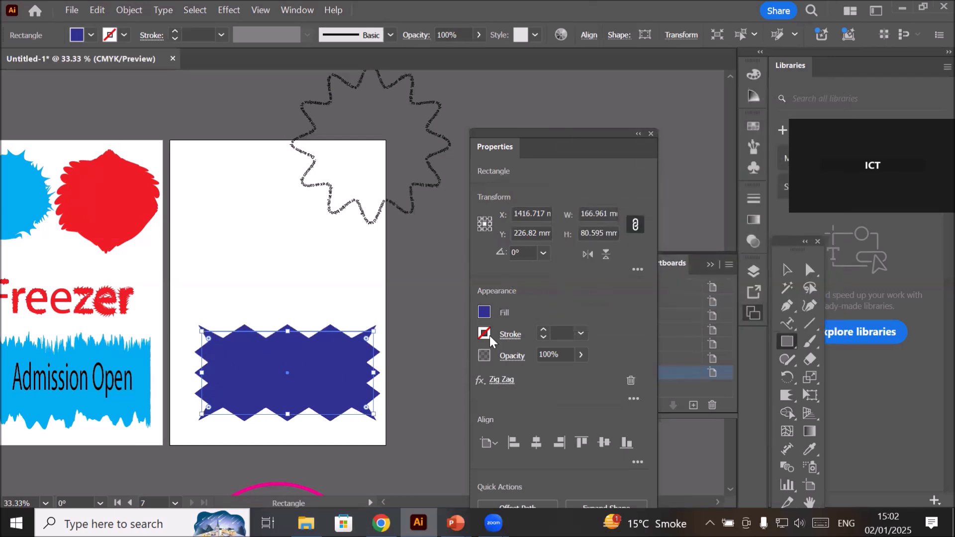
Add a two-line text reading "Admission Open" and "Comming Soon" in the empty area above the blue zigzag shape
{"action": "left_click_drag", "start_coordinate": [786, 319], "coordinate": [647, 324]}
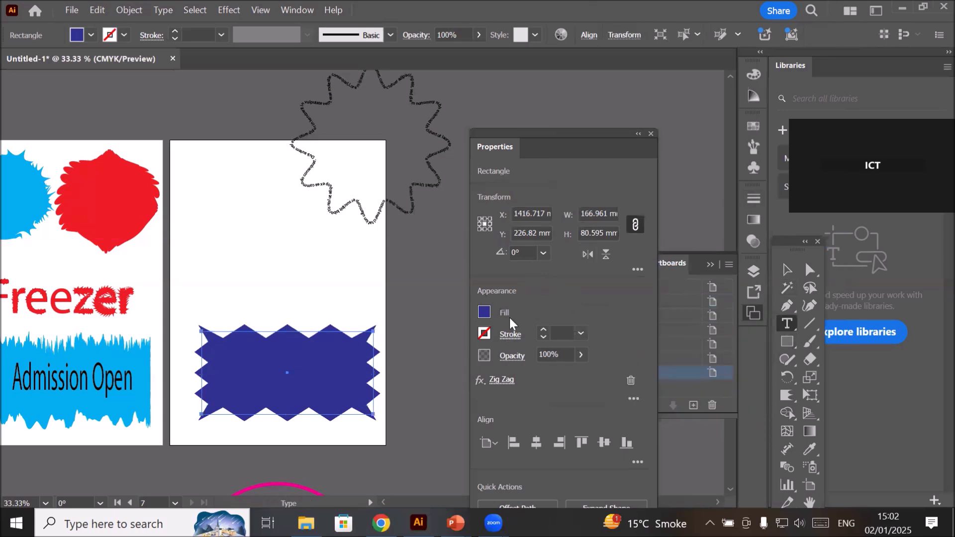
{"action": "left_click", "coordinate": [227, 263]}
{"action": "type", "text": "A"}
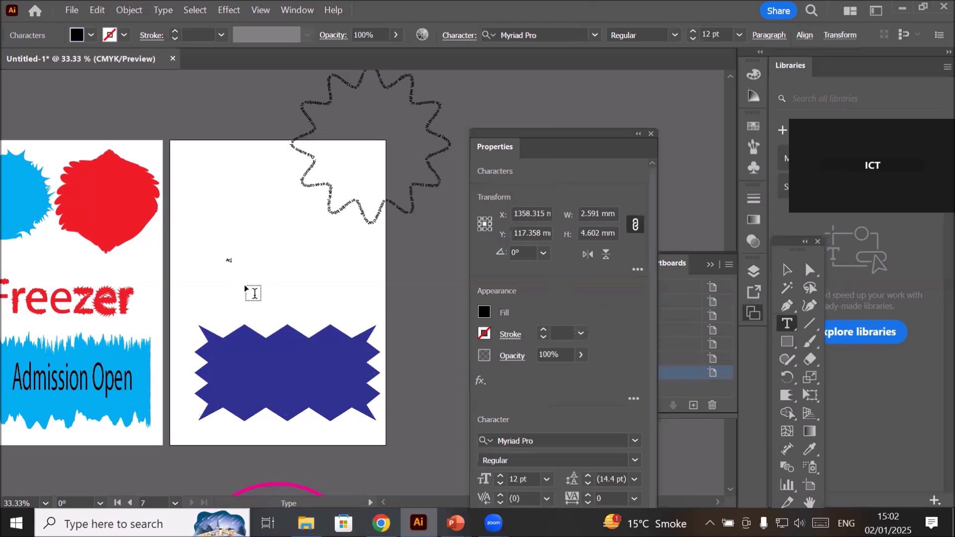
{"action": "type", "text": "dmission C"}
{"action": "type", "text": "q"}
{"action": "type", "text": "omming"}
{"action": "type", "text": " Soon"}
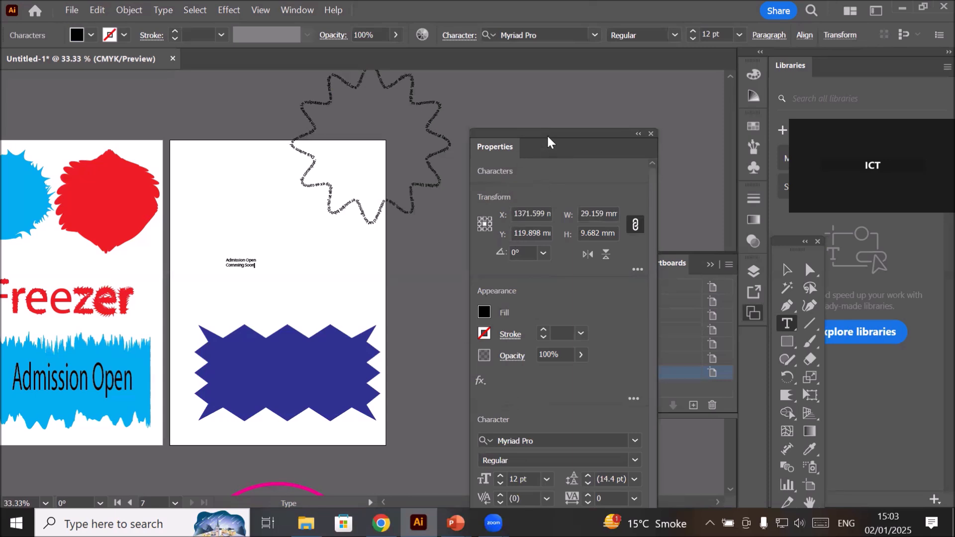
Enlarge the text to about 135 × 49 mm over the blue zigzag shape and fill it with white
{"action": "left_click", "coordinate": [791, 269]}
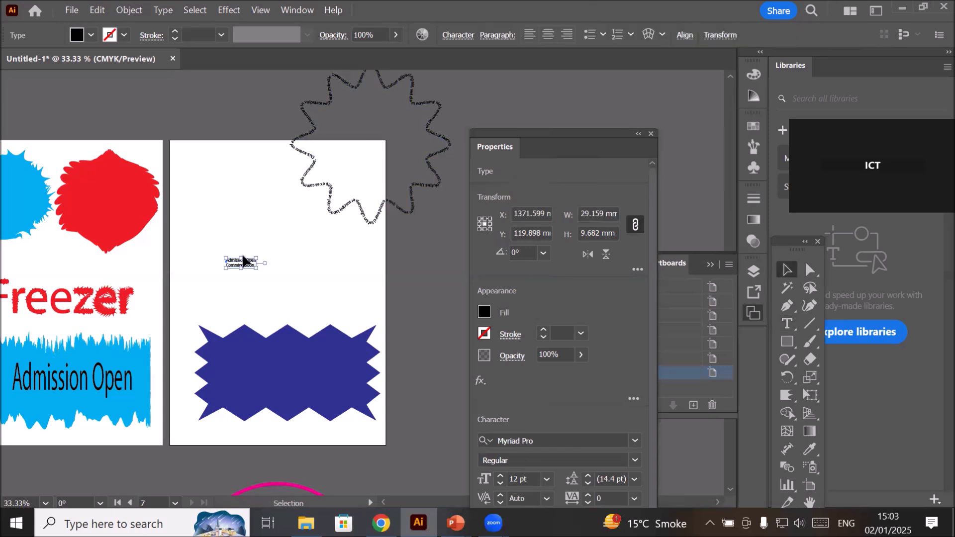
{"action": "left_click_drag", "start_coordinate": [257, 268], "coordinate": [346, 386]}
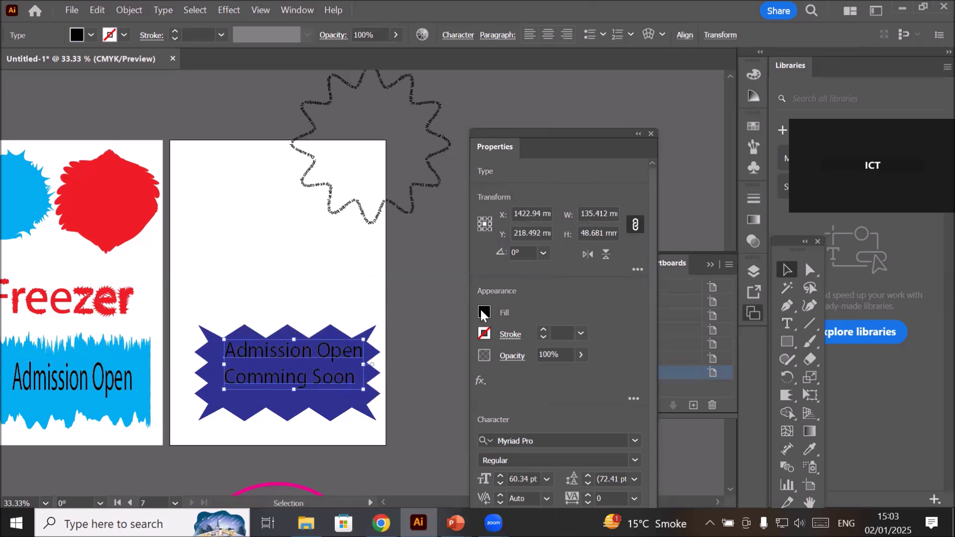
{"action": "left_click", "coordinate": [484, 312]}
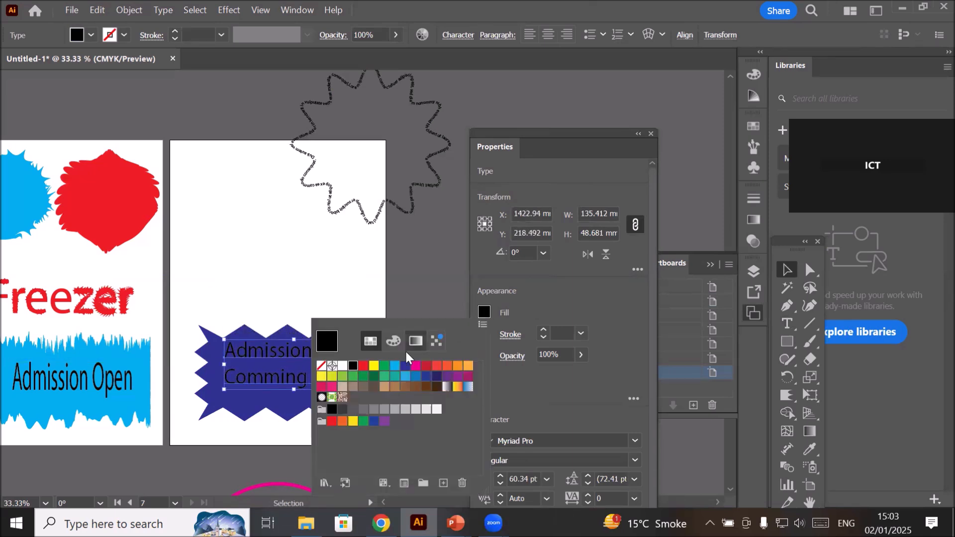
{"action": "left_click", "coordinate": [342, 367]}
{"action": "left_click", "coordinate": [260, 209]}
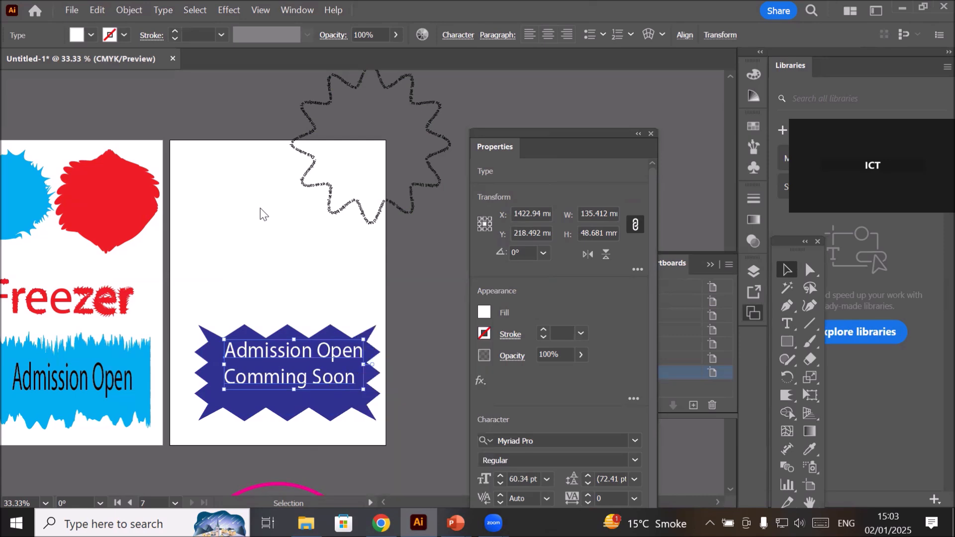
{"action": "left_click_drag", "start_coordinate": [320, 372], "coordinate": [321, 379]}
{"action": "left_click", "coordinate": [366, 289]}
Add four new A4 portrait artboards to the row after the one with the blue zigzag shape
{"action": "scroll", "coordinate": [366, 287], "scroll_direction": "down", "scroll_amount": 2}
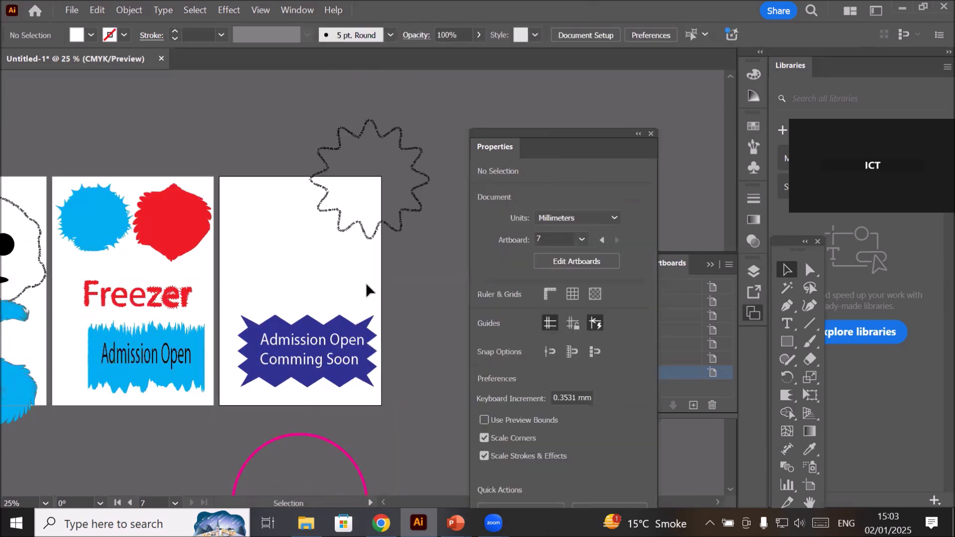
{"action": "scroll", "coordinate": [367, 285], "scroll_direction": "down", "scroll_amount": 2}
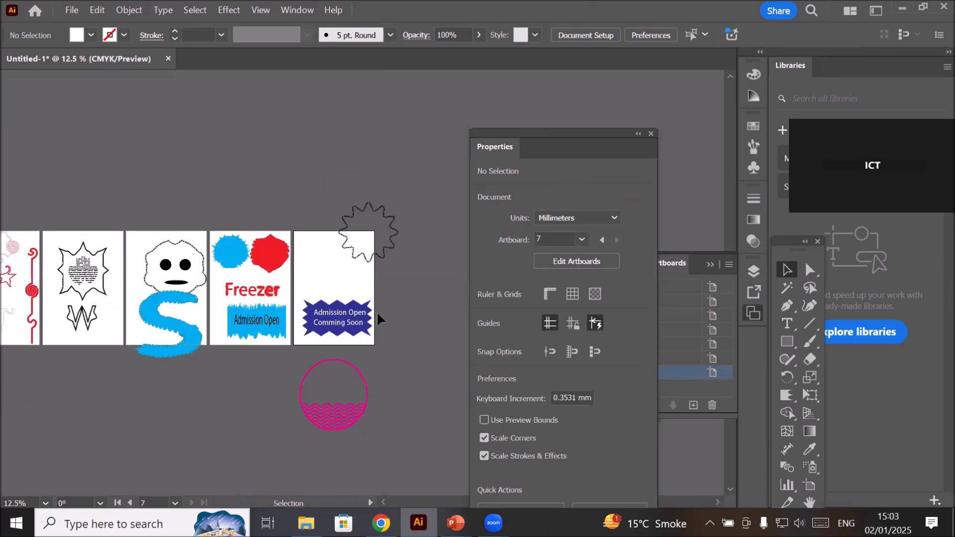
{"action": "left_click_drag", "start_coordinate": [407, 332], "coordinate": [217, 276]}
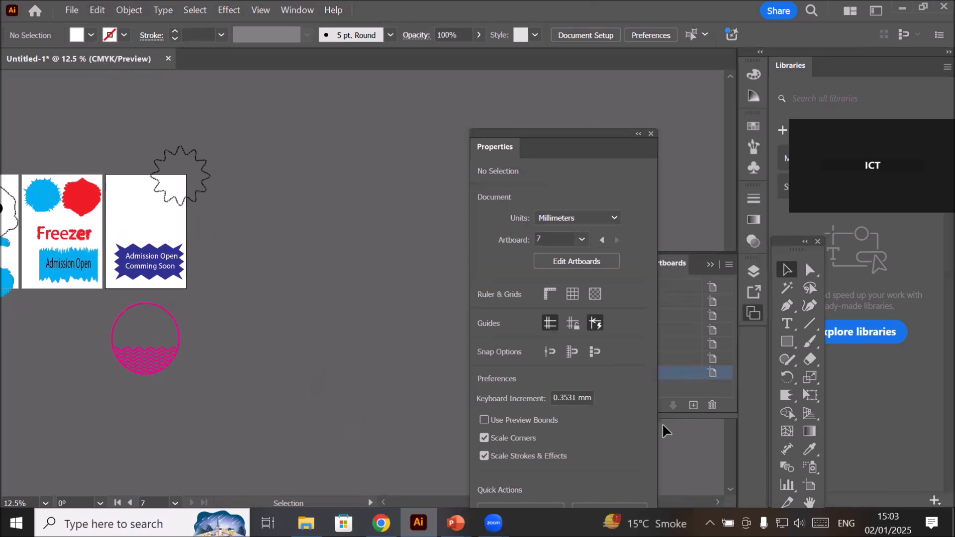
{"action": "left_click", "coordinate": [809, 485]}
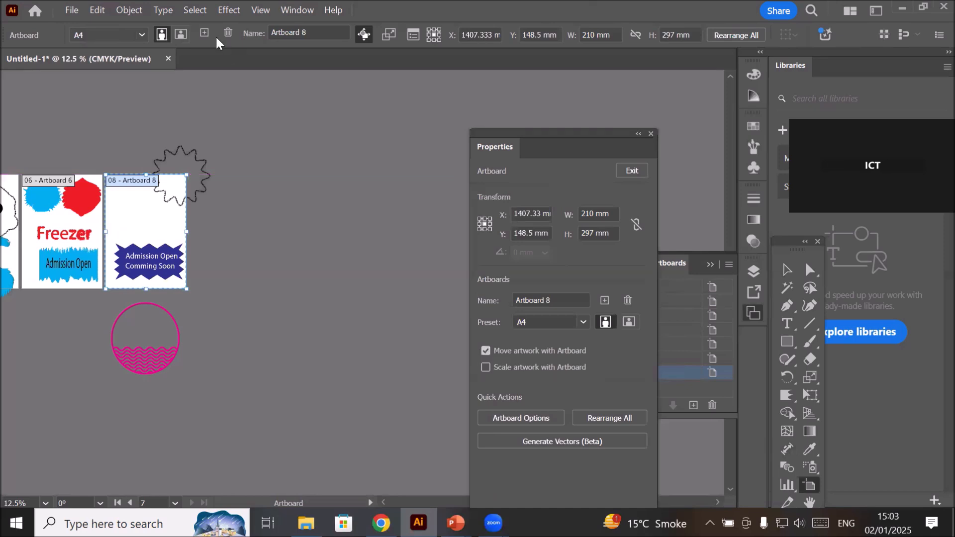
{"action": "left_click", "coordinate": [203, 35]}
{"action": "left_click", "coordinate": [203, 33]}
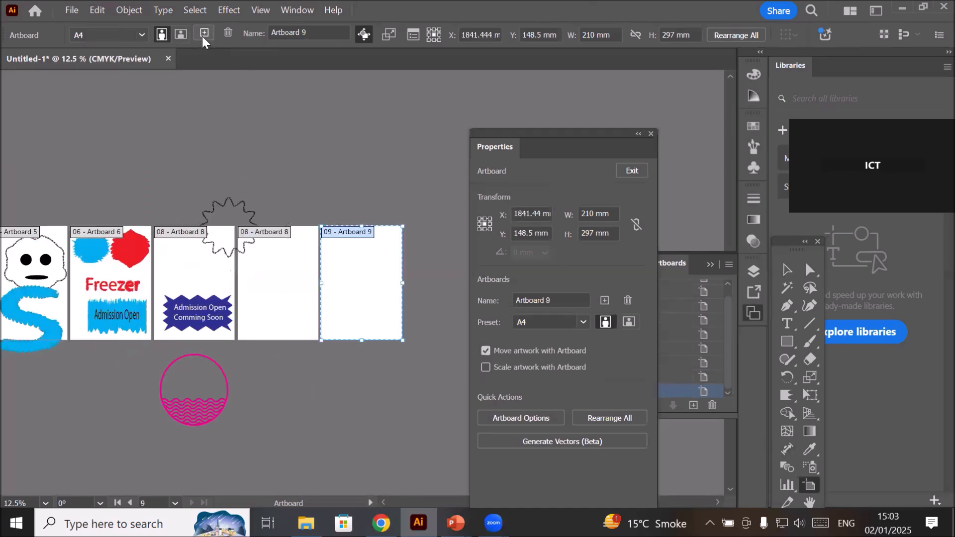
{"action": "left_click", "coordinate": [203, 34]}
{"action": "left_click", "coordinate": [203, 34]}
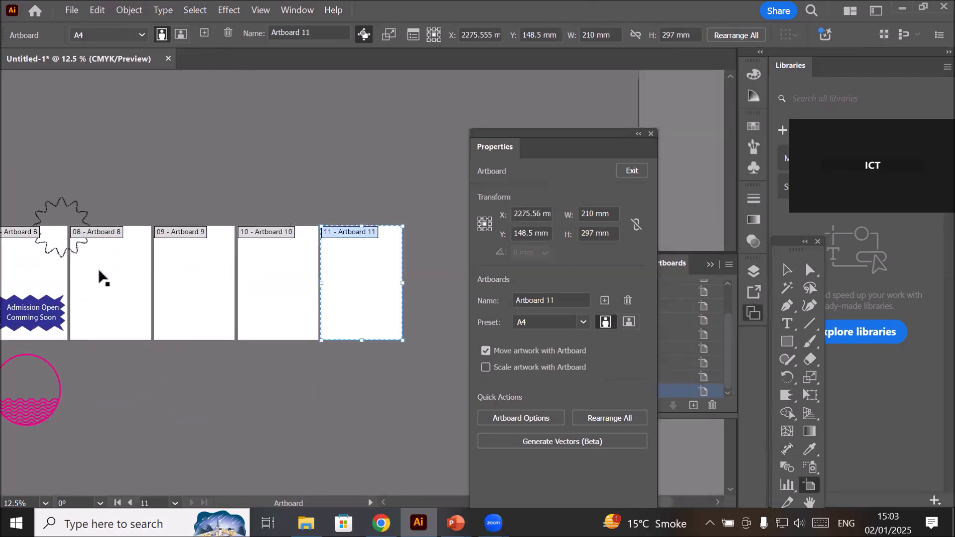
Move the wavy star path text fully onto its artboard, directly above the blue zigzag shape
{"action": "scroll", "coordinate": [100, 276], "scroll_direction": "up", "scroll_amount": 2}
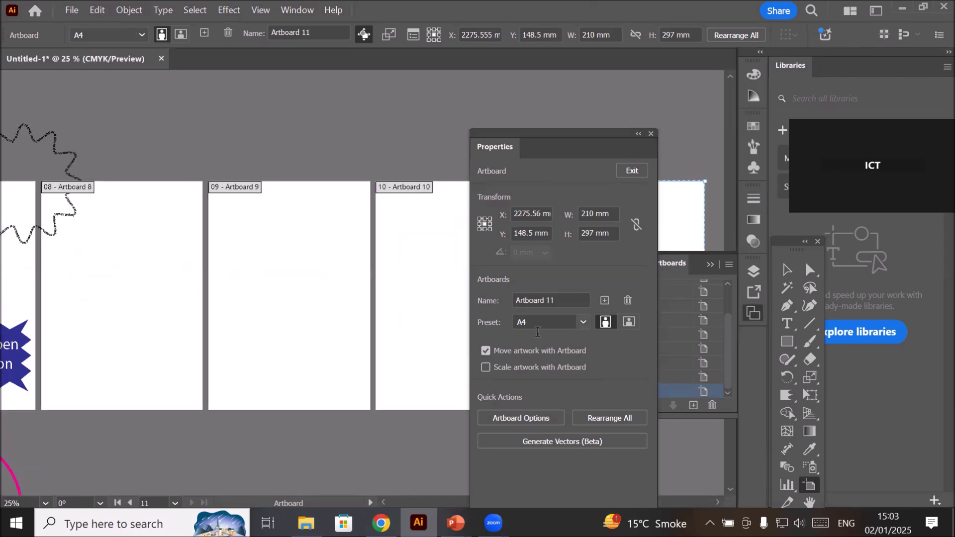
{"action": "left_click_drag", "start_coordinate": [189, 318], "coordinate": [262, 336]}
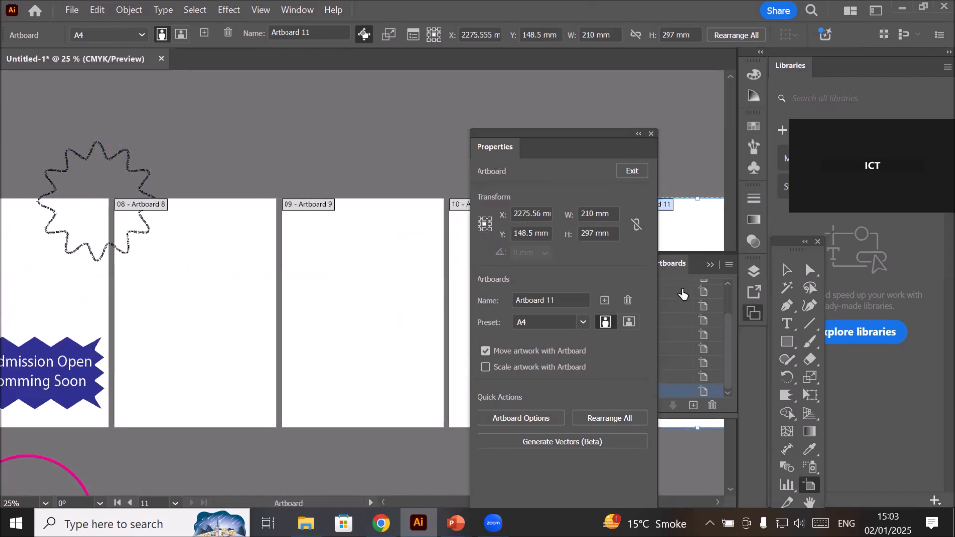
{"action": "left_click", "coordinate": [787, 269]}
{"action": "left_click_drag", "start_coordinate": [64, 239], "coordinate": [7, 302]}
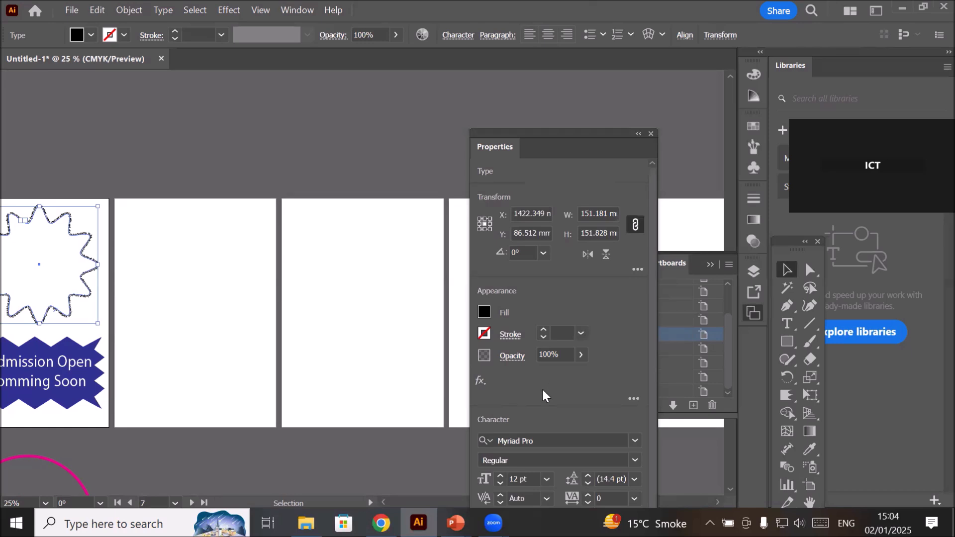
Draw a rectangle about 142 × 96 mm on the first empty artboard and swap its fill and stroke to leave a black outline
{"action": "left_click", "coordinate": [786, 341]}
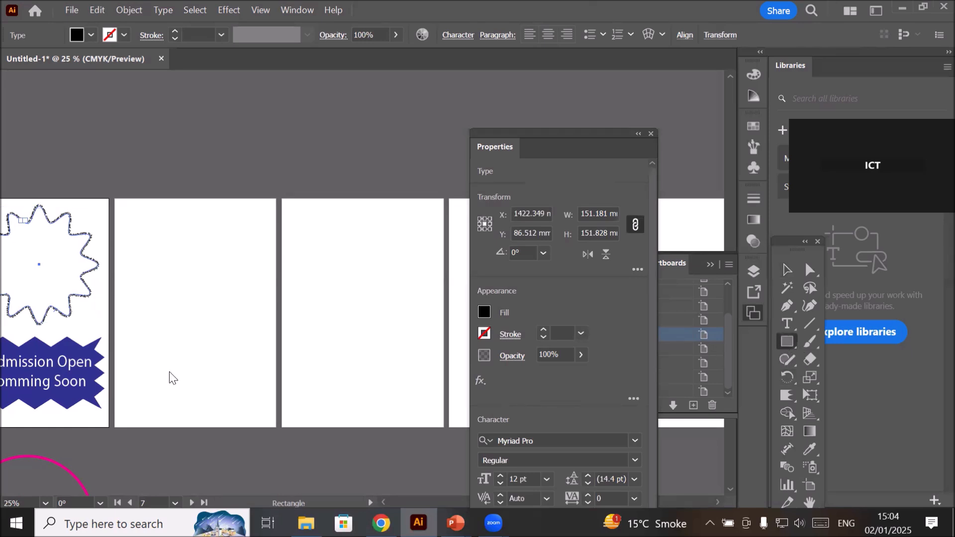
{"action": "left_click_drag", "start_coordinate": [152, 261], "coordinate": [263, 334]}
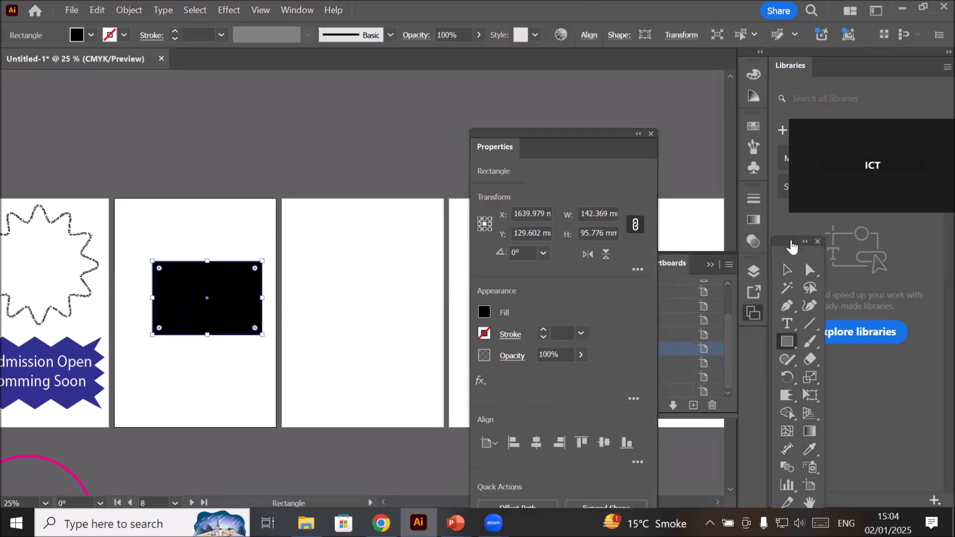
{"action": "left_click_drag", "start_coordinate": [787, 244], "coordinate": [86, 79]}
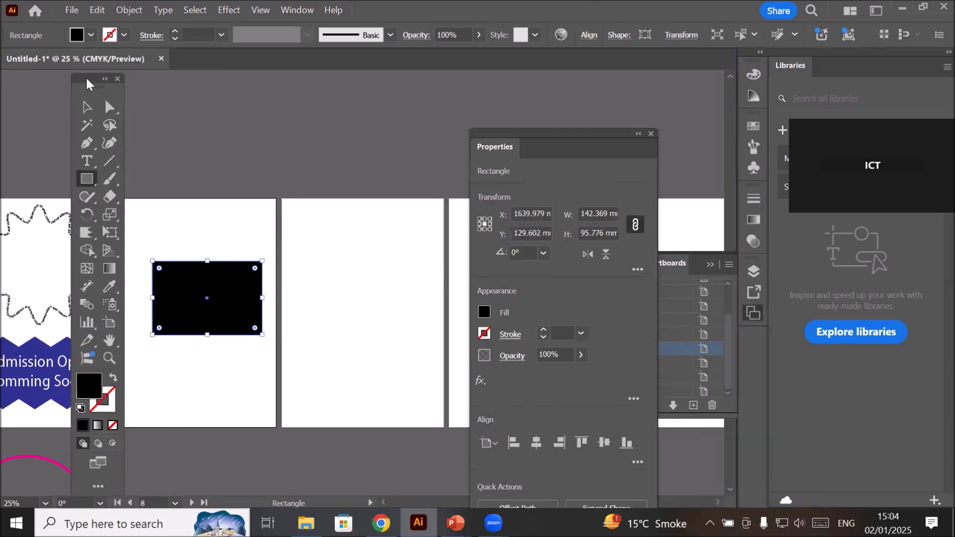
{"action": "left_click", "coordinate": [113, 379]}
Apply a Distort & Transform Twist effect to the outlined rectangle with an angle of 39°
{"action": "scroll", "coordinate": [154, 264], "scroll_direction": "up", "scroll_amount": 2}
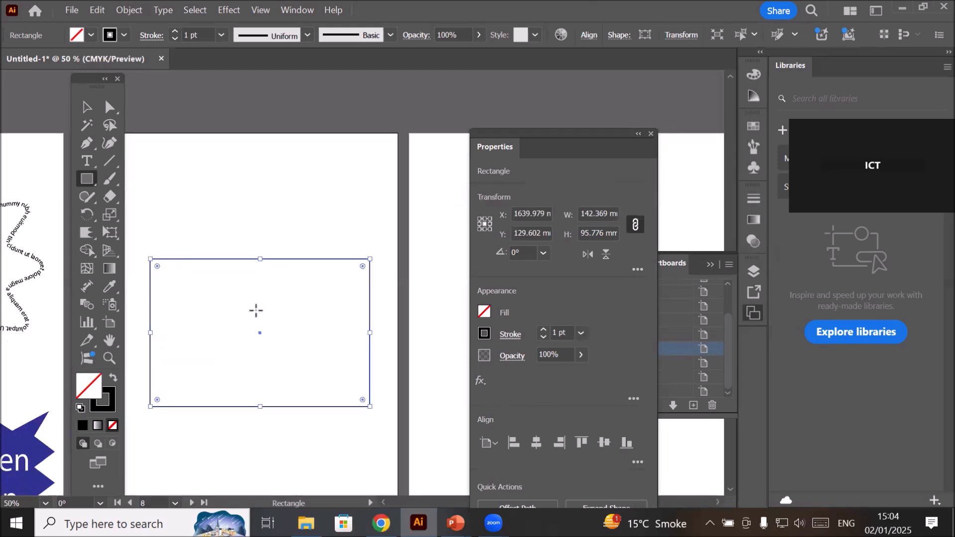
{"action": "left_click", "coordinate": [478, 383]}
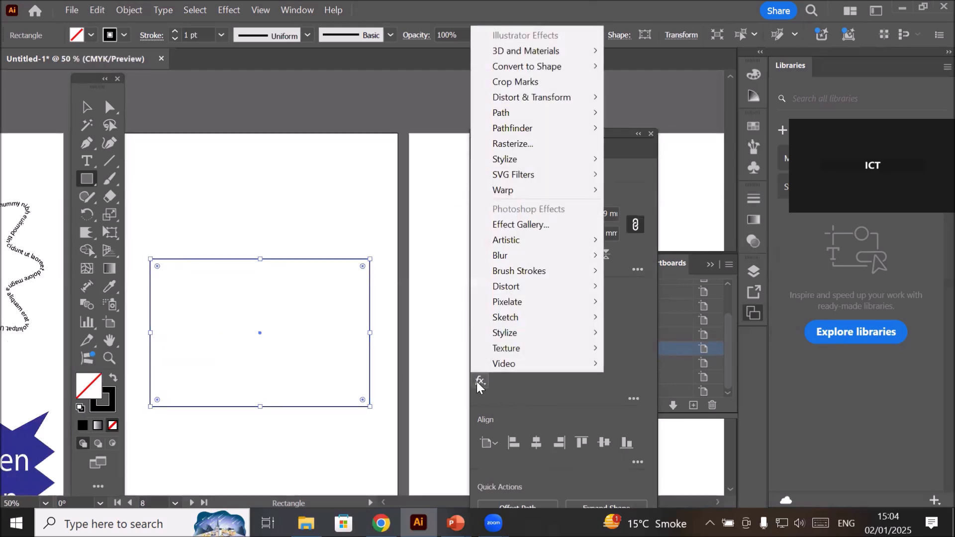
{"action": "mouse_move", "coordinate": [547, 261]}
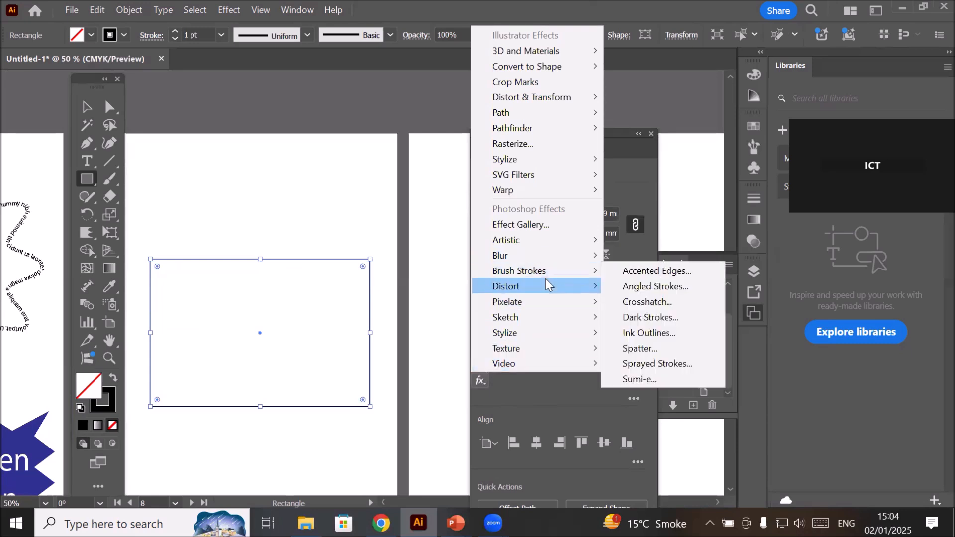
{"action": "mouse_move", "coordinate": [547, 285]}
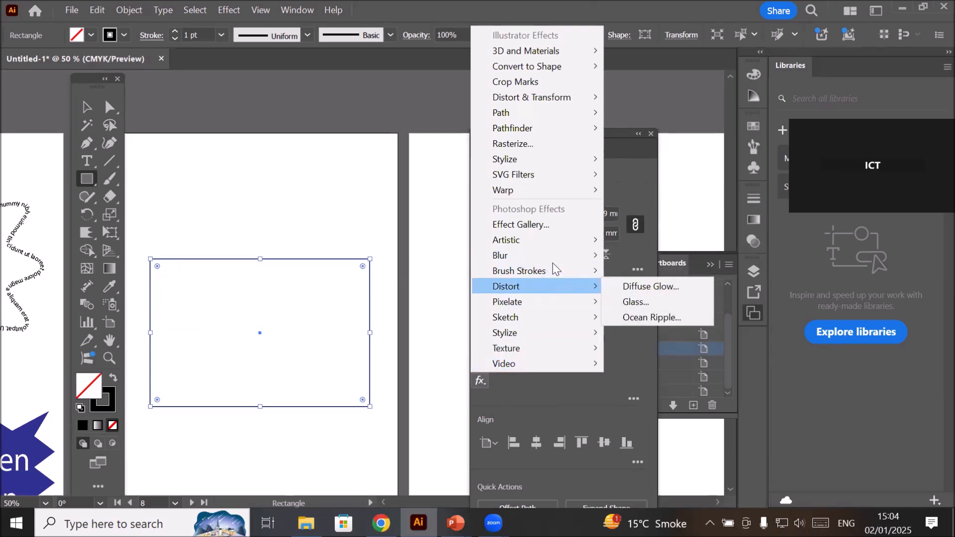
{"action": "mouse_move", "coordinate": [574, 96]}
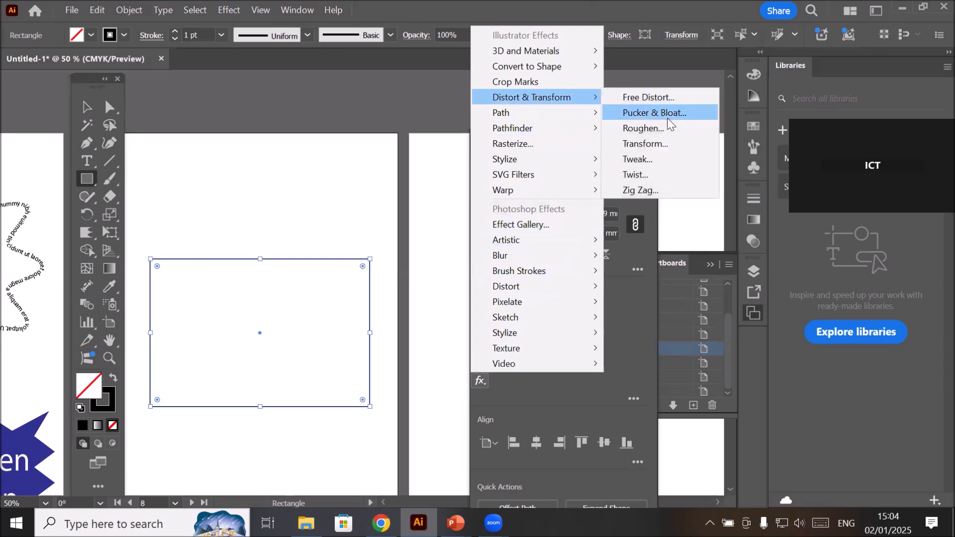
{"action": "left_click", "coordinate": [668, 174]}
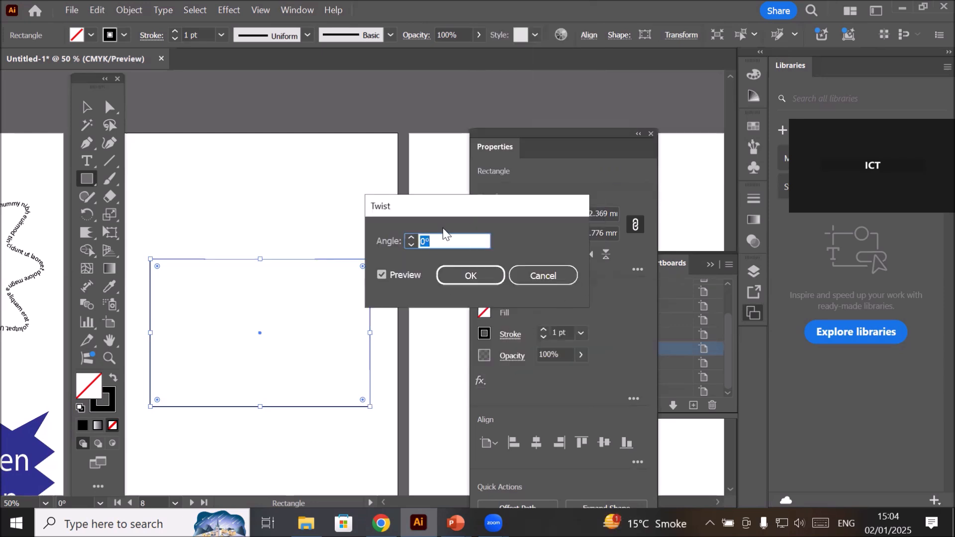
{"action": "left_click_drag", "start_coordinate": [454, 207], "coordinate": [482, 195]}
{"action": "left_click", "coordinate": [438, 226]}
{"action": "left_click", "coordinate": [438, 227]}
{"action": "left_click", "coordinate": [438, 226]}
{"action": "left_click", "coordinate": [439, 227]}
{"action": "left_click", "coordinate": [438, 226]}
{"action": "left_click", "coordinate": [438, 227]}
{"action": "left_click", "coordinate": [438, 227]}
{"action": "left_click", "coordinate": [438, 226]}
{"action": "left_click", "coordinate": [438, 227]}
{"action": "left_click", "coordinate": [438, 227]}
{"action": "left_click", "coordinate": [438, 227]}
{"action": "left_click", "coordinate": [438, 227]}
{"action": "left_click", "coordinate": [439, 227]}
{"action": "left_click", "coordinate": [438, 227]}
{"action": "left_click", "coordinate": [438, 227]}
{"action": "left_click", "coordinate": [438, 227]}
{"action": "left_click", "coordinate": [439, 227]}
{"action": "left_click", "coordinate": [438, 227]}
{"action": "left_click", "coordinate": [438, 227]}
{"action": "left_click", "coordinate": [438, 227]}
{"action": "left_click", "coordinate": [438, 226]}
{"action": "left_click", "coordinate": [438, 227]}
{"action": "left_click", "coordinate": [438, 226]}
{"action": "left_click", "coordinate": [438, 226]}
{"action": "left_click", "coordinate": [438, 227]}
{"action": "left_click", "coordinate": [438, 227]}
{"action": "left_click", "coordinate": [438, 227]}
{"action": "left_click", "coordinate": [438, 227]}
{"action": "left_click", "coordinate": [438, 227]}
{"action": "left_click", "coordinate": [439, 226]}
{"action": "left_click", "coordinate": [438, 227]}
{"action": "left_click", "coordinate": [438, 226]}
{"action": "left_click", "coordinate": [439, 227]}
{"action": "left_click", "coordinate": [439, 226]}
{"action": "left_click", "coordinate": [438, 227]}
{"action": "left_click", "coordinate": [438, 227]}
{"action": "left_click", "coordinate": [438, 227]}
{"action": "left_click", "coordinate": [438, 227]}
{"action": "left_click", "coordinate": [438, 227]}
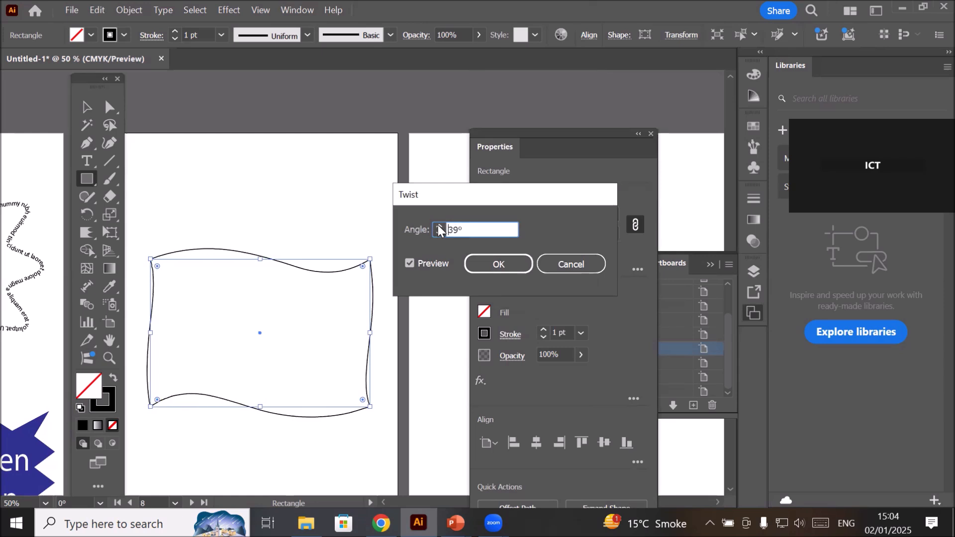
{"action": "left_click", "coordinate": [497, 262]}
Flatten the twisted rectangle to a height of about 36 mm, and move it to the upper part of its artboard
{"action": "scroll", "coordinate": [365, 288], "scroll_direction": "down", "scroll_amount": 2}
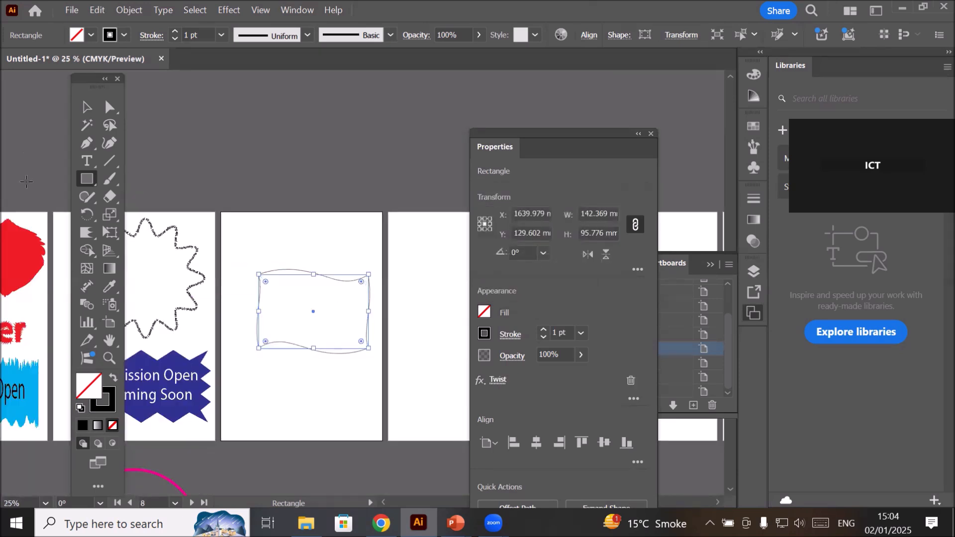
{"action": "left_click", "coordinate": [86, 108]}
{"action": "left_click_drag", "start_coordinate": [313, 348], "coordinate": [318, 302]}
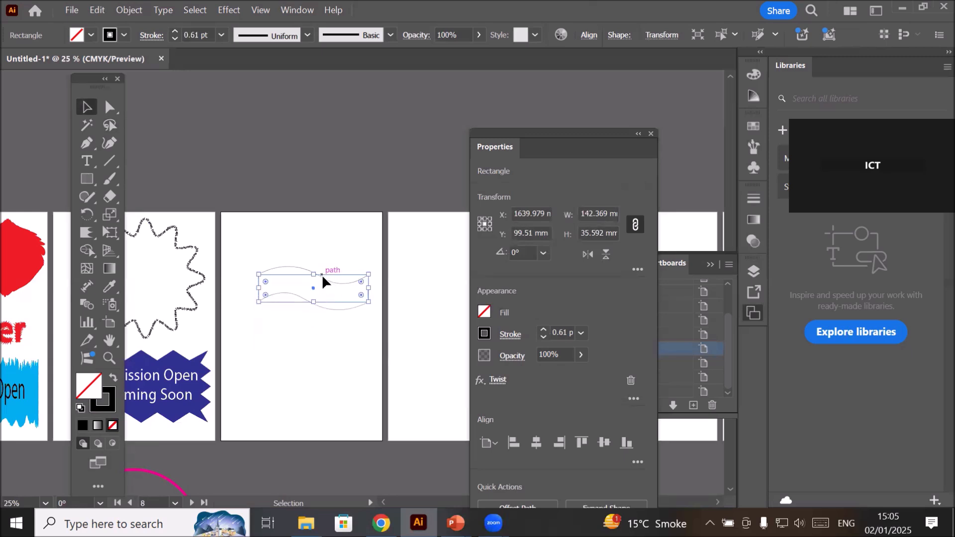
{"action": "left_click_drag", "start_coordinate": [321, 276], "coordinate": [306, 226]}
{"action": "left_click", "coordinate": [318, 312]}
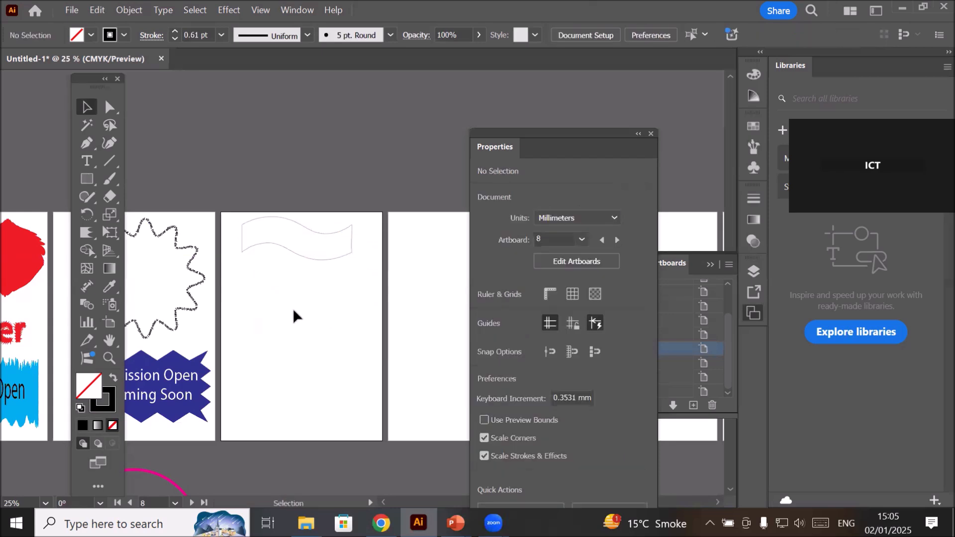
Add the text "Headline" and enlarge it to about 182 × 45 mm below the wavy banner shape
{"action": "left_click", "coordinate": [86, 160]}
{"action": "left_click", "coordinate": [264, 301]}
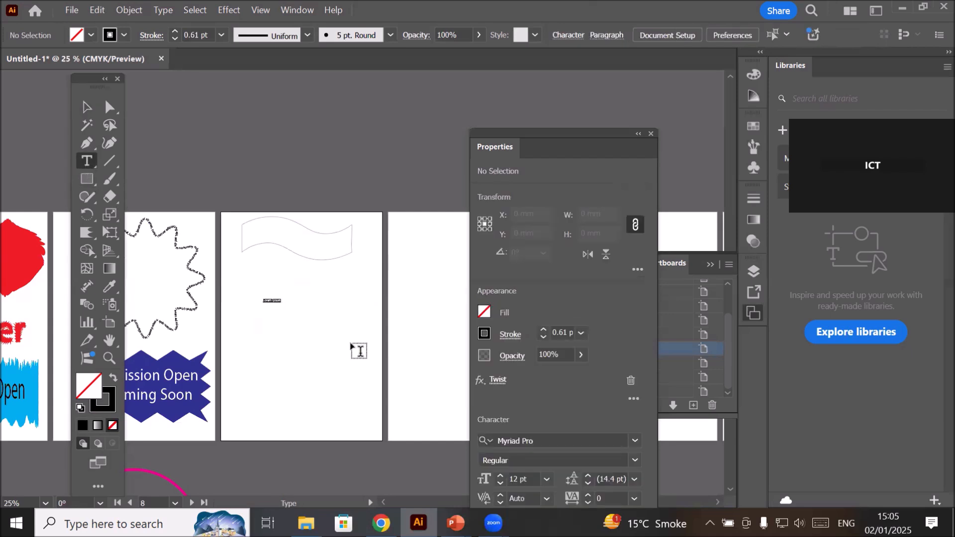
{"action": "type", "text": "Heading"}
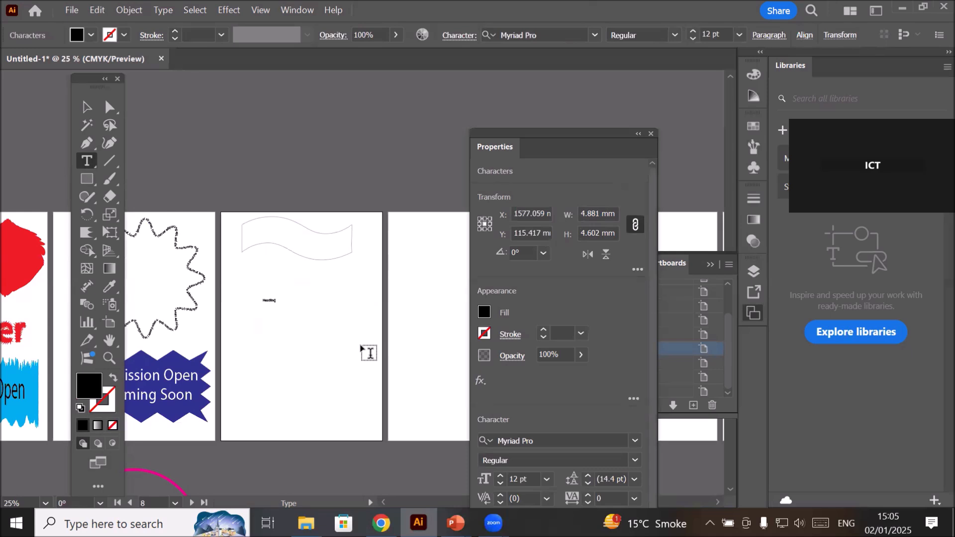
{"action": "left_click", "coordinate": [87, 107]}
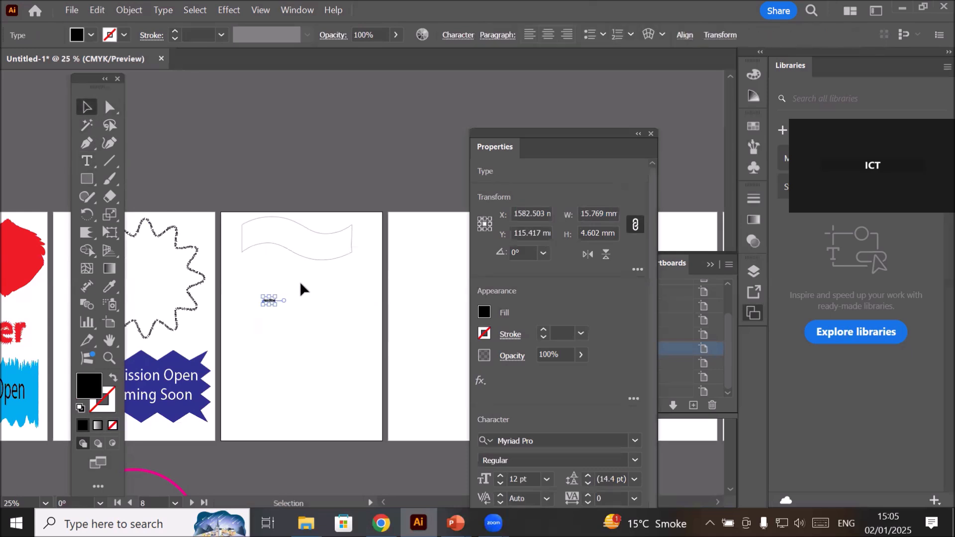
{"action": "left_click_drag", "start_coordinate": [275, 308], "coordinate": [344, 290]}
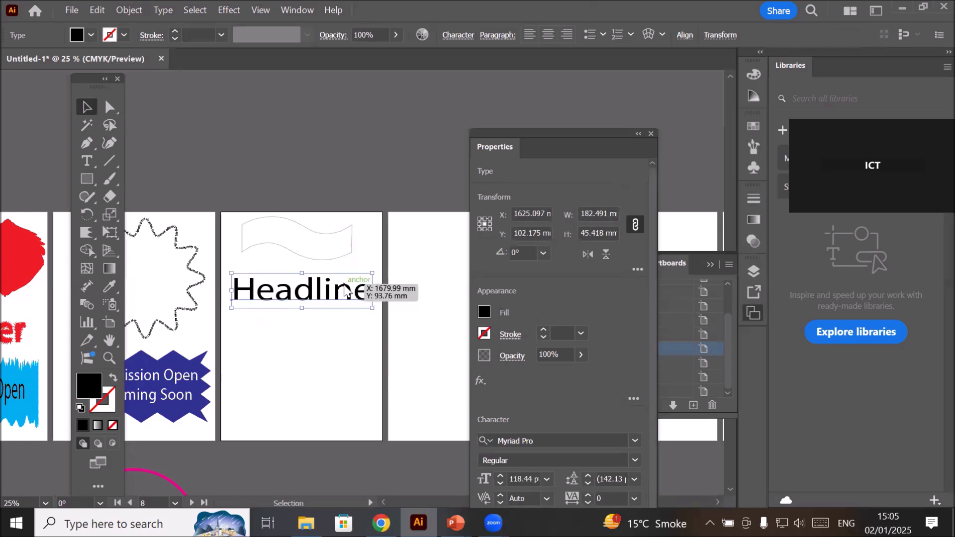
Convert the "Headline" text to outlines
{"action": "right_click", "coordinate": [344, 291]}
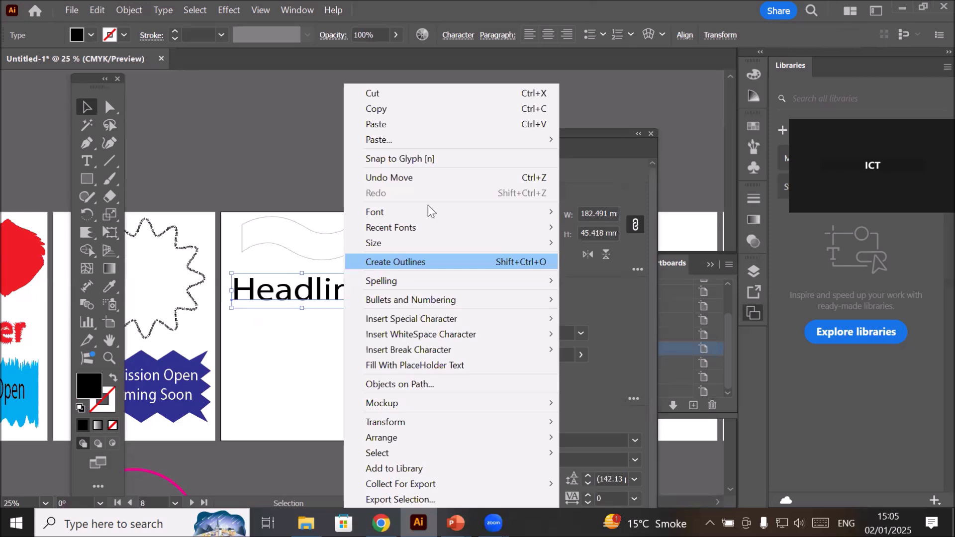
{"action": "left_click", "coordinate": [529, 263]}
{"action": "scroll", "coordinate": [454, 305], "scroll_direction": "up", "scroll_amount": 2}
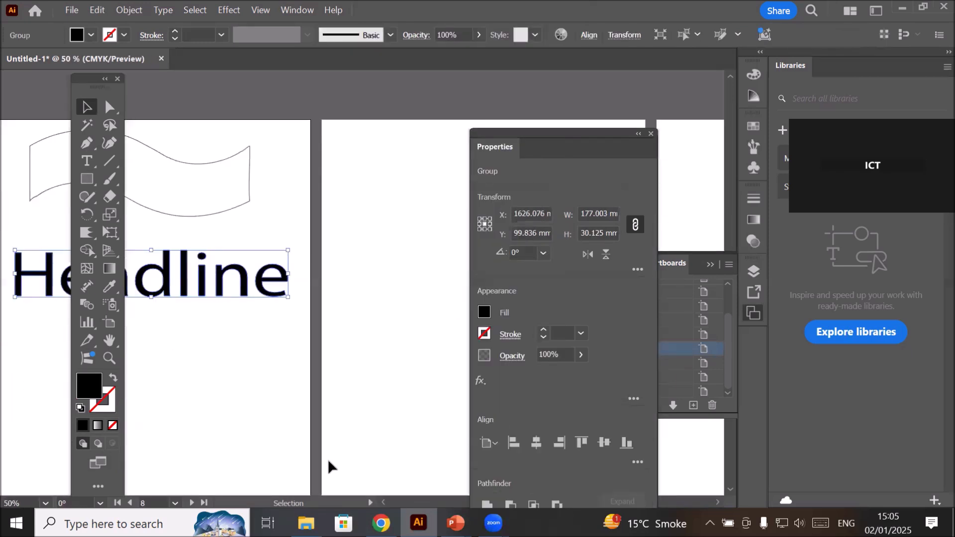
Apply a Distort & Transform Twist effect with an angle of -29° to the outlined "Headline" text
{"action": "left_click_drag", "start_coordinate": [252, 373], "coordinate": [367, 303]}
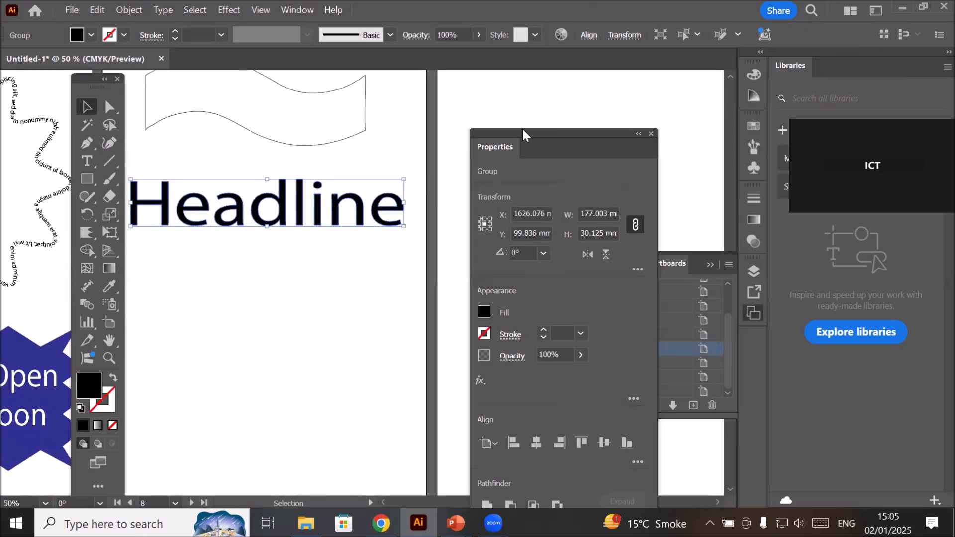
{"action": "left_click_drag", "start_coordinate": [520, 131], "coordinate": [539, 70]}
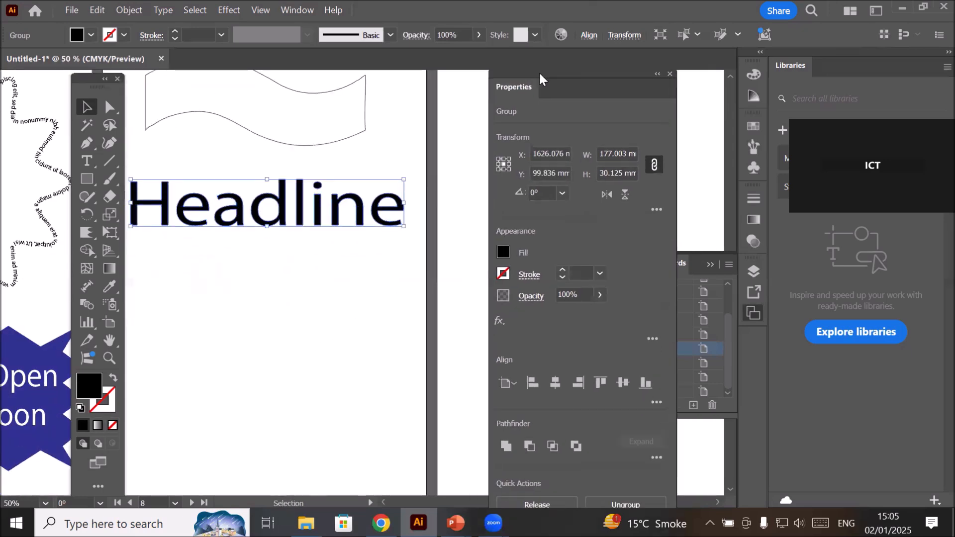
{"action": "left_click", "coordinate": [501, 322]}
{"action": "mouse_move", "coordinate": [626, 237]}
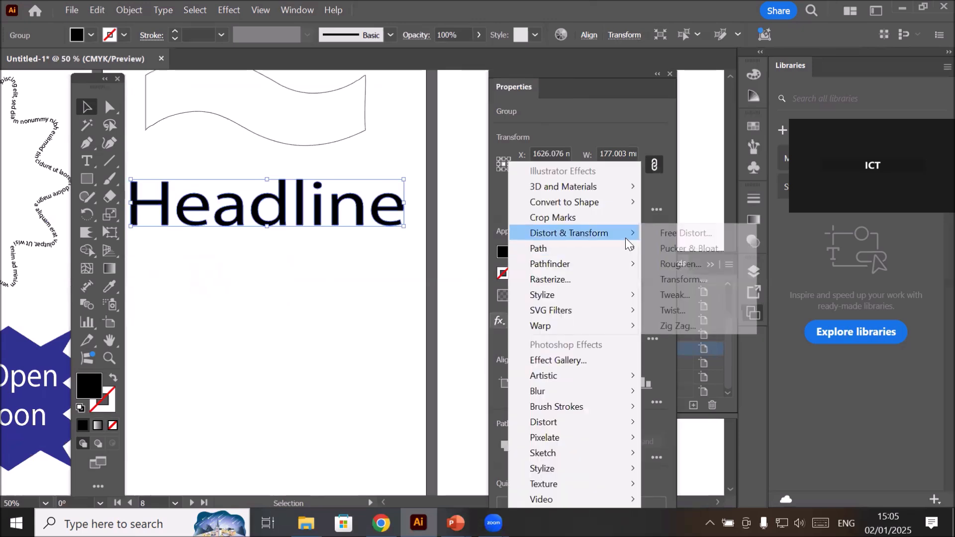
{"action": "left_click", "coordinate": [681, 310]}
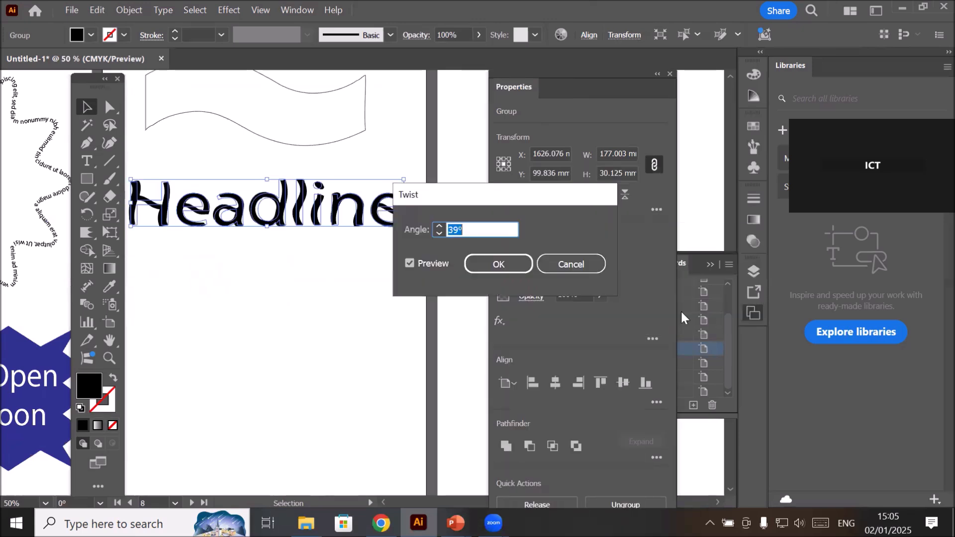
{"action": "left_click", "coordinate": [487, 227]}
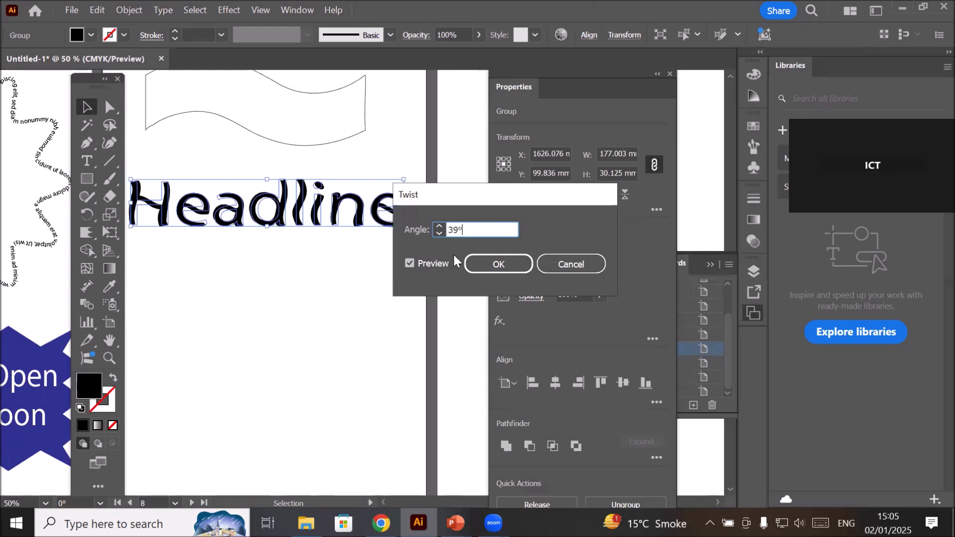
{"action": "key", "text": "Down"}
{"action": "key", "text": "Down"}
{"action": "key", "text": "Down"}
{"action": "key", "text": "Down"}
{"action": "key", "text": "Down"}
{"action": "key", "text": "Down"}
{"action": "key", "text": "Down"}
{"action": "key", "text": "Down"}
{"action": "key", "text": "Down"}
{"action": "key", "text": "Down"}
{"action": "key", "text": "Down"}
{"action": "key", "text": "Down"}
{"action": "key", "text": "Down"}
{"action": "key", "text": "Down"}
{"action": "key", "text": "Down"}
{"action": "key", "text": "Down"}
{"action": "key", "text": "Down"}
{"action": "key", "text": "Down"}
{"action": "key", "text": "Down"}
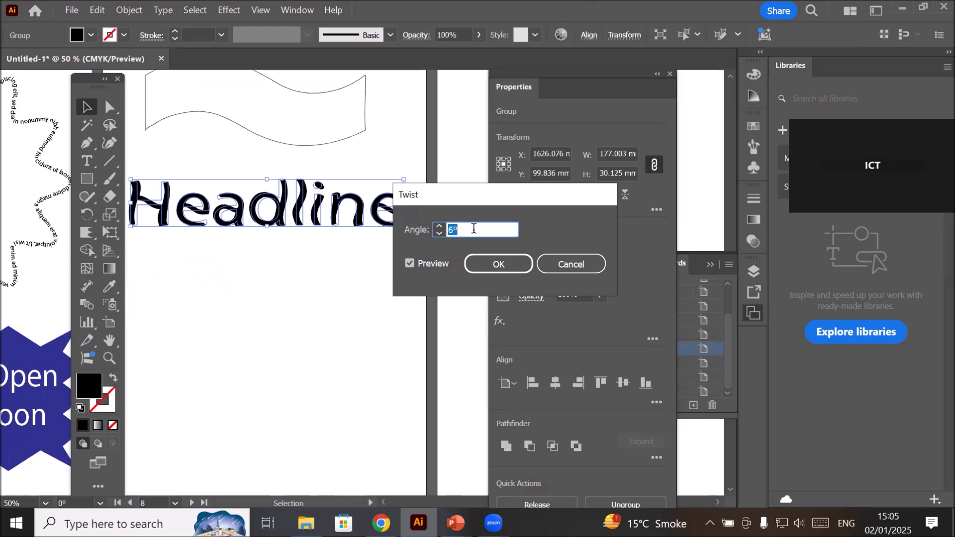
{"action": "key", "text": "Down"}
{"action": "key", "text": "Down"}
{"action": "key", "text": "Down"}
{"action": "key", "text": "Down"}
{"action": "key", "text": "Down"}
{"action": "key", "text": "Down"}
{"action": "key", "text": "Down"}
{"action": "key", "text": "Down"}
{"action": "left_click", "coordinate": [485, 270]}
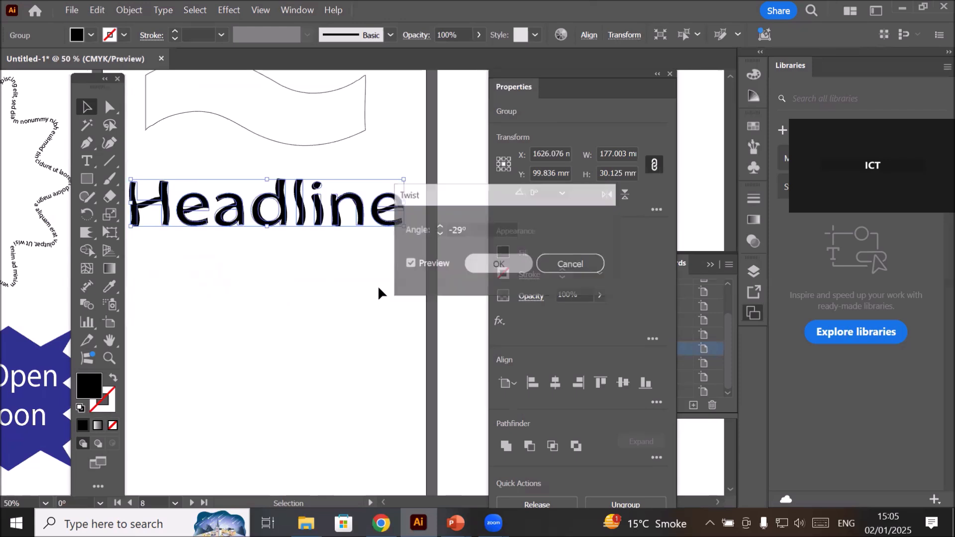
{"action": "left_click", "coordinate": [300, 301]}
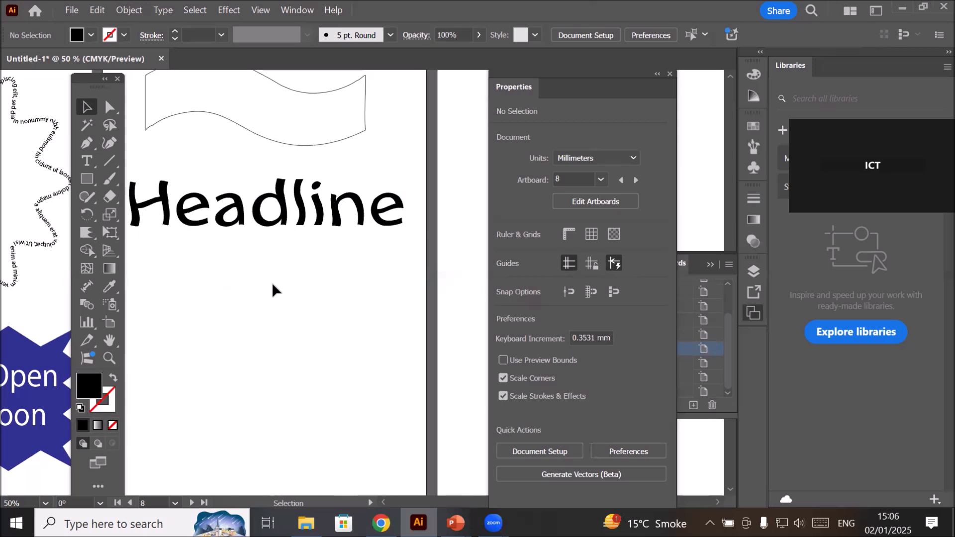
Draw a rectangle about 131 × 81 mm below "Headline" and swap its fill and stroke to leave a black outline without fill
{"action": "left_click", "coordinate": [88, 182]}
{"action": "left_click_drag", "start_coordinate": [180, 277], "coordinate": [382, 403]}
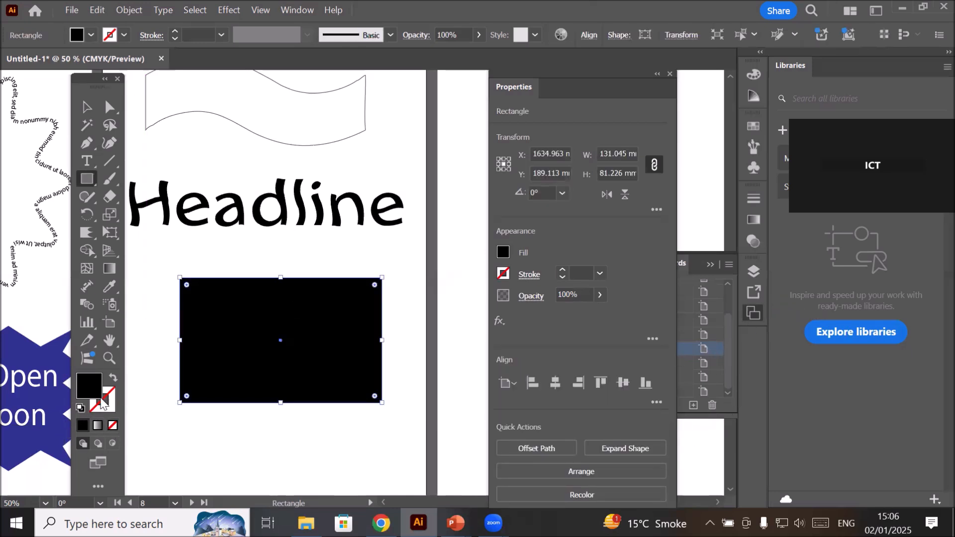
{"action": "left_click", "coordinate": [113, 377]}
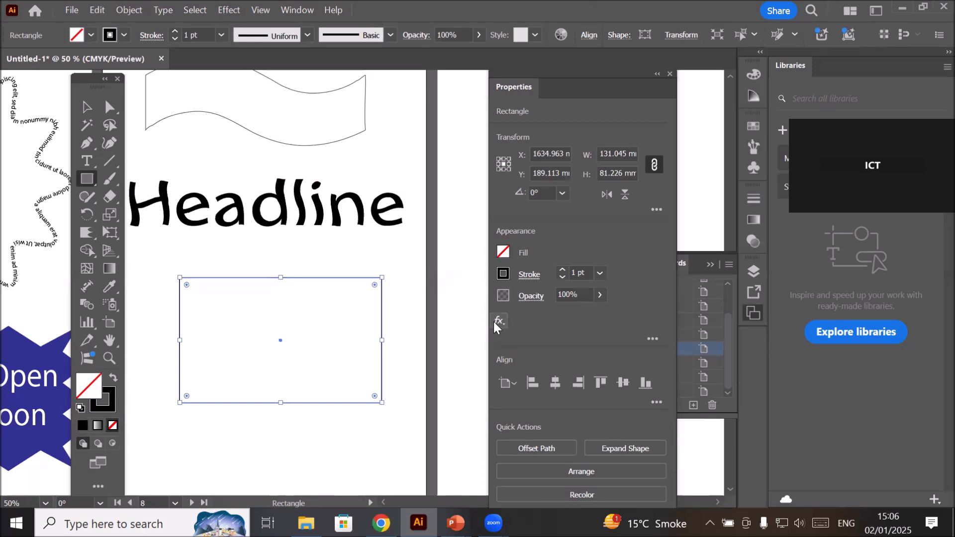
Start a Distort & Transform Tweak effect on the outlined rectangle with horizontal and vertical amounts of 0%
{"action": "left_click", "coordinate": [229, 10]}
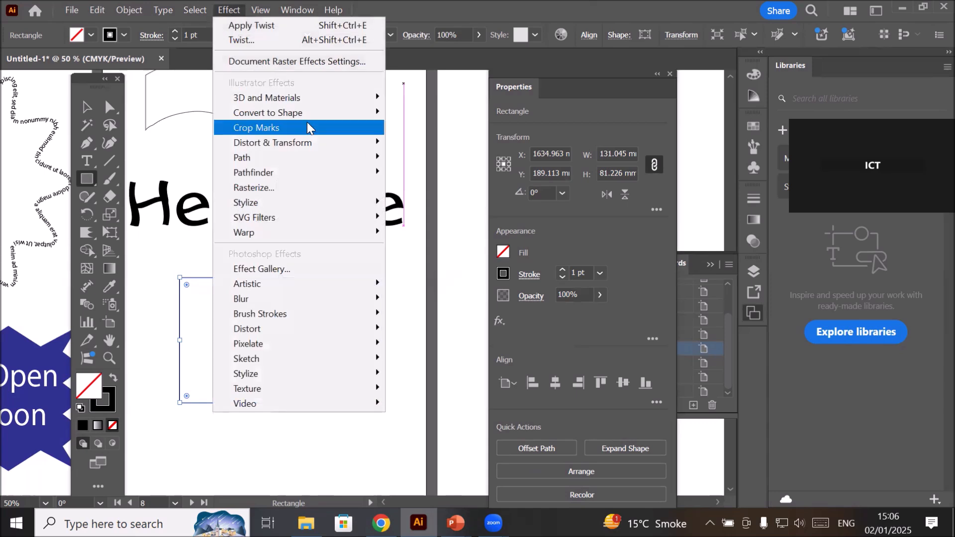
{"action": "mouse_move", "coordinate": [315, 140]}
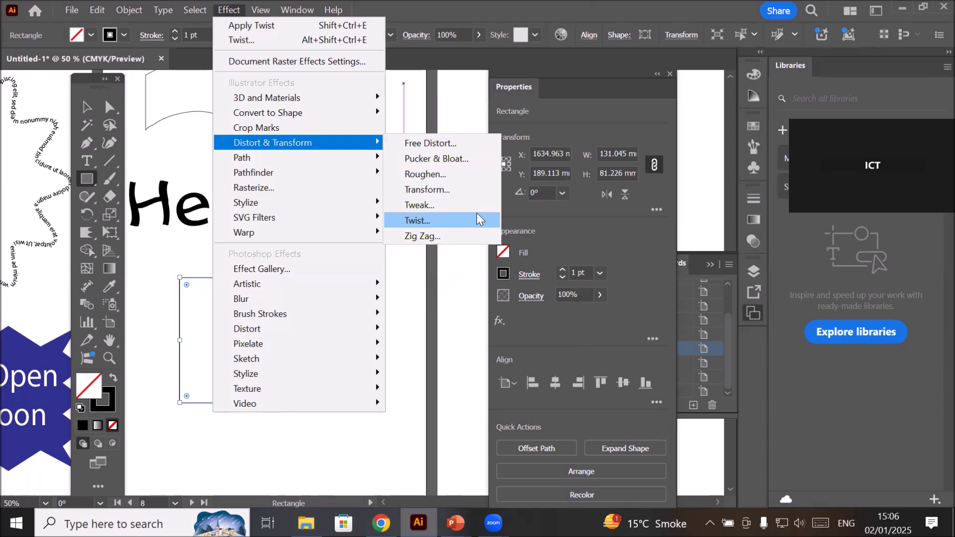
{"action": "left_click", "coordinate": [448, 202]}
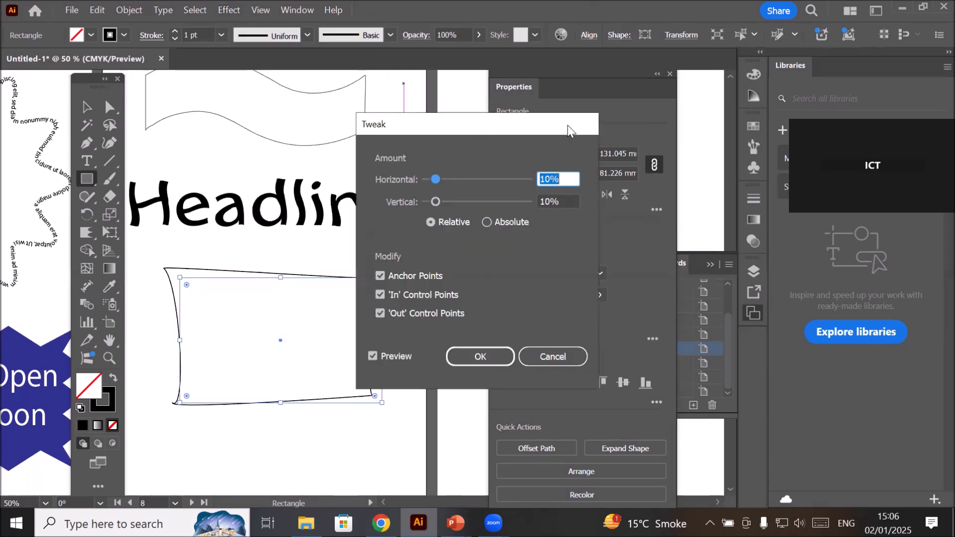
{"action": "left_click_drag", "start_coordinate": [475, 130], "coordinate": [570, 118]}
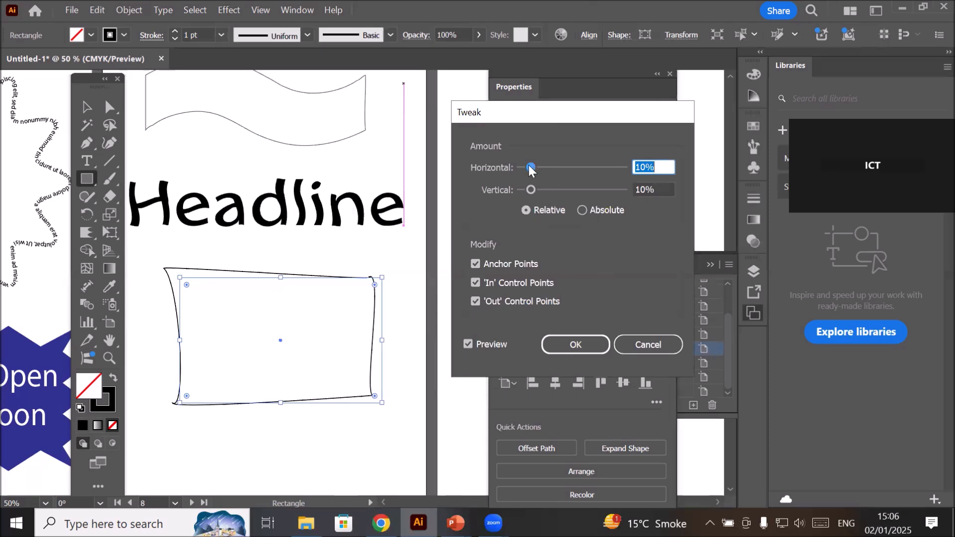
{"action": "left_click_drag", "start_coordinate": [528, 166], "coordinate": [501, 178]}
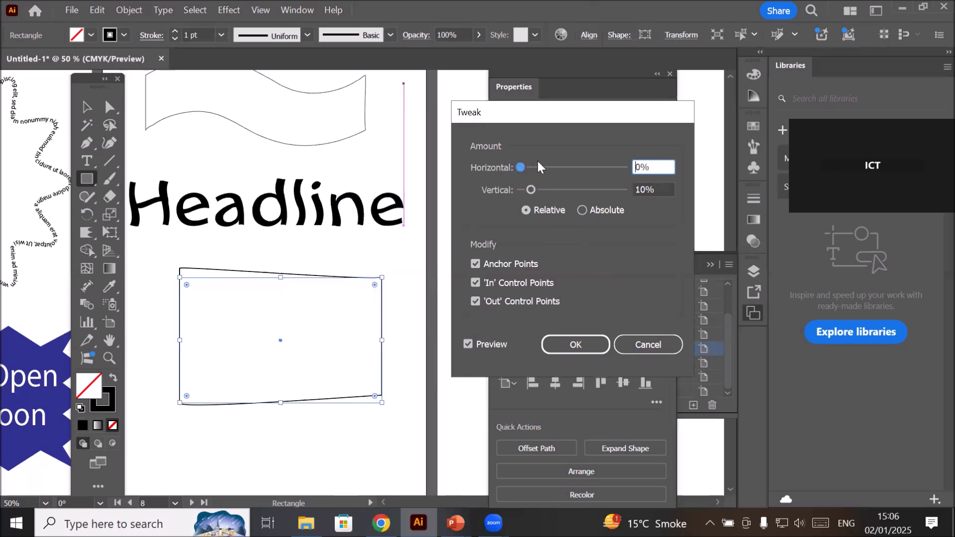
{"action": "left_click_drag", "start_coordinate": [531, 190], "coordinate": [457, 188]}
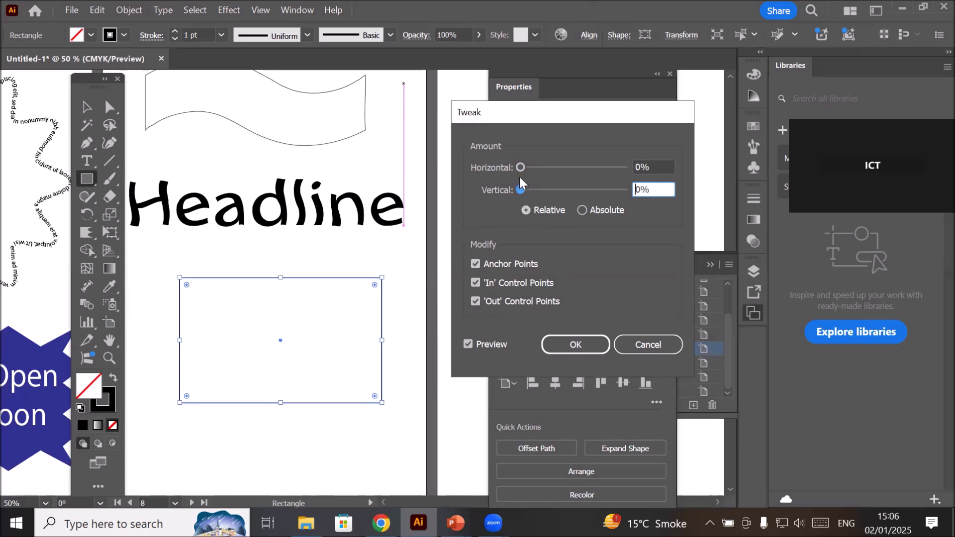
Preview horizontal Tweak amounts of 38%, 56%, 66%, 100% and 16% on the rectangle
{"action": "left_click_drag", "start_coordinate": [521, 167], "coordinate": [562, 167]}
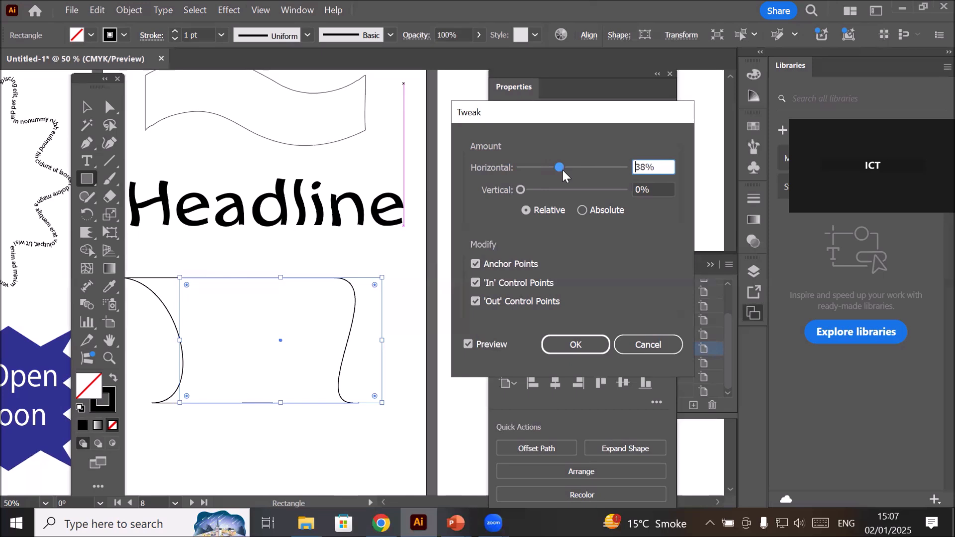
{"action": "left_click_drag", "start_coordinate": [562, 167], "coordinate": [581, 171]}
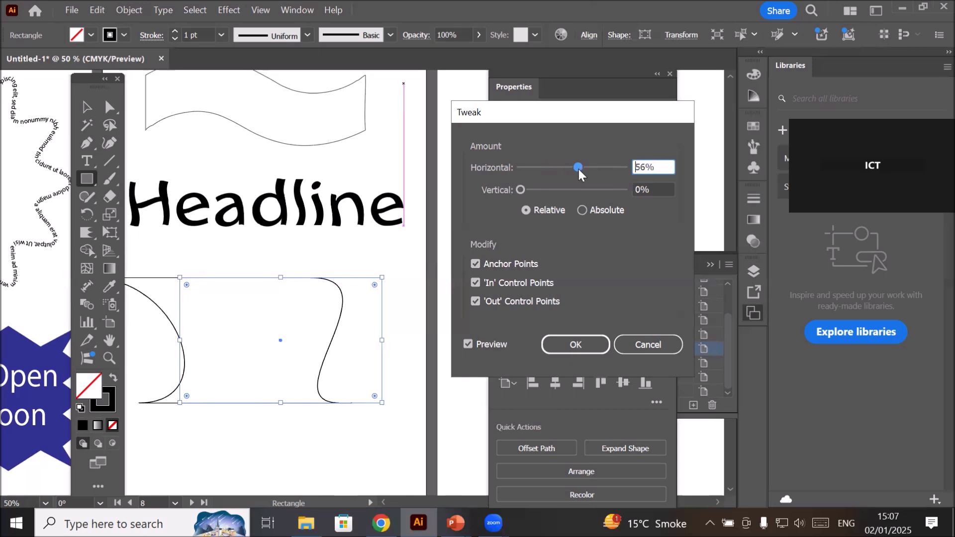
{"action": "left_click_drag", "start_coordinate": [581, 167], "coordinate": [589, 166]}
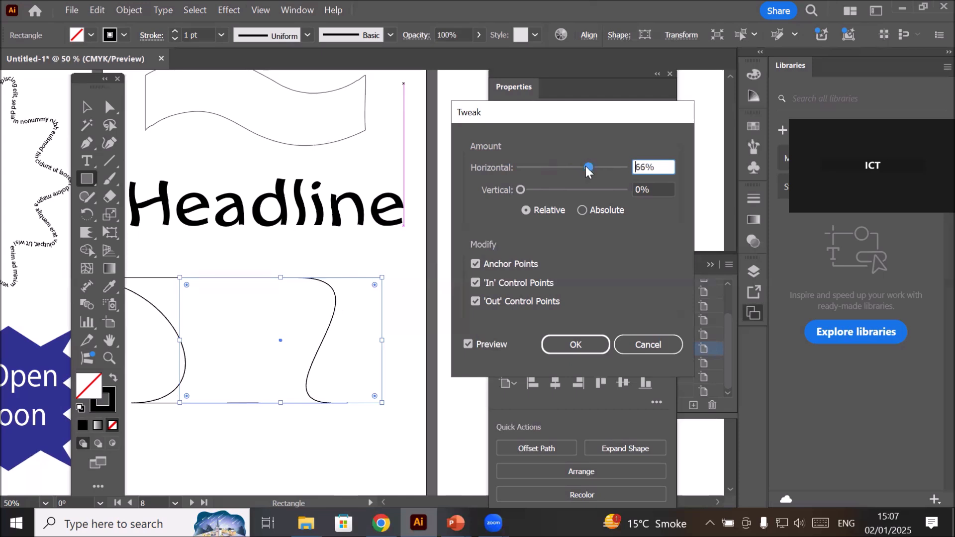
{"action": "left_click_drag", "start_coordinate": [583, 167], "coordinate": [637, 169]}
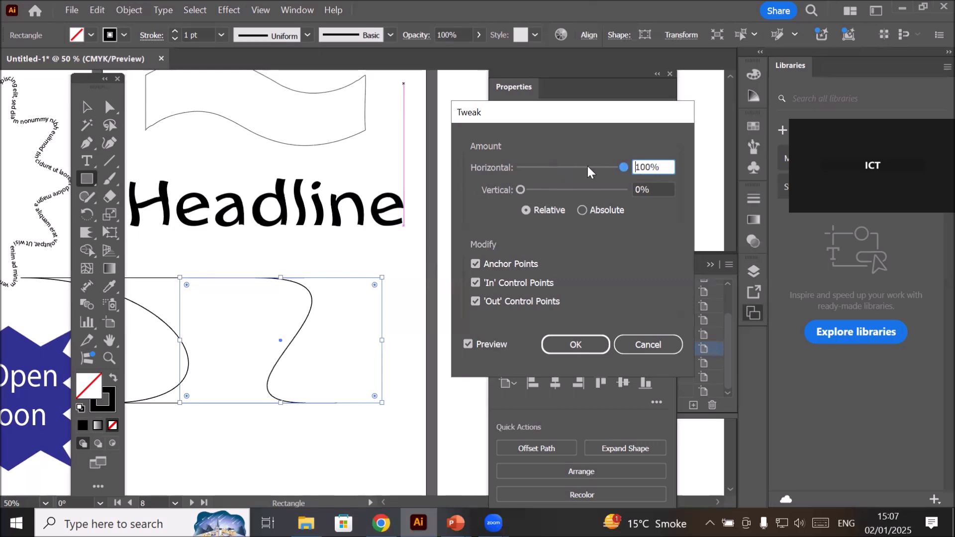
{"action": "left_click_drag", "start_coordinate": [624, 167], "coordinate": [534, 172]}
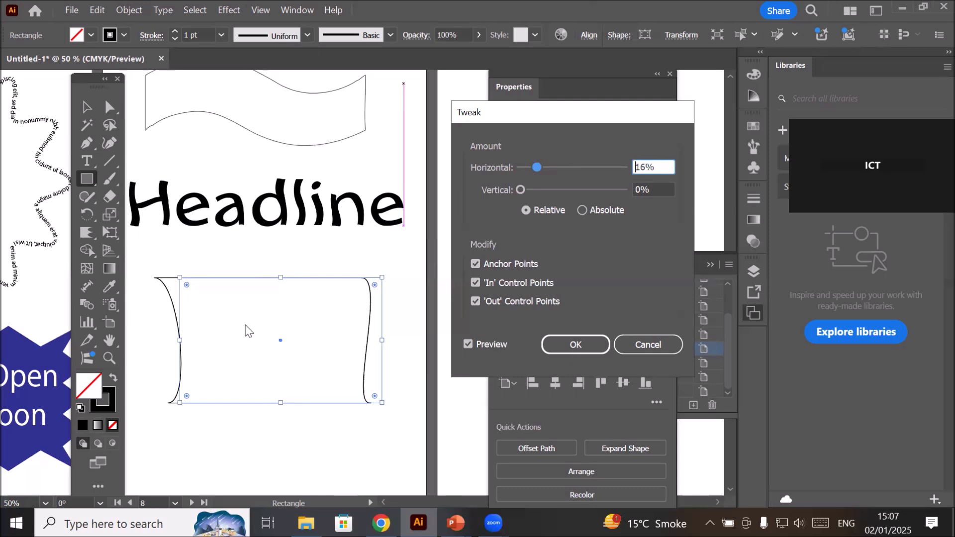
Set the Tweak amounts to 0% horizontal and 74% vertical, and apply the effect to the rectangle
{"action": "left_click_drag", "start_coordinate": [536, 166], "coordinate": [467, 160]}
{"action": "left_click", "coordinate": [518, 188]}
{"action": "left_click_drag", "start_coordinate": [518, 190], "coordinate": [582, 183]}
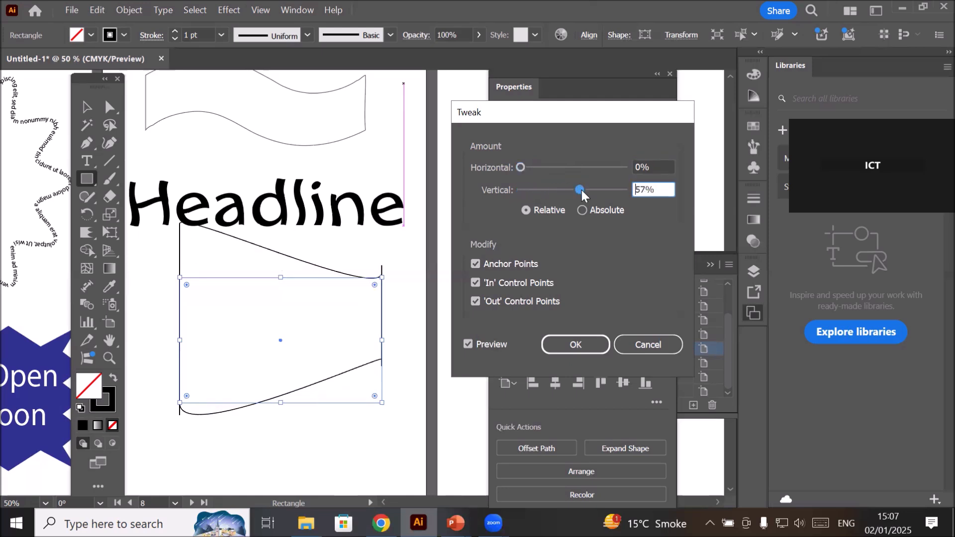
{"action": "left_click_drag", "start_coordinate": [581, 191], "coordinate": [601, 189]}
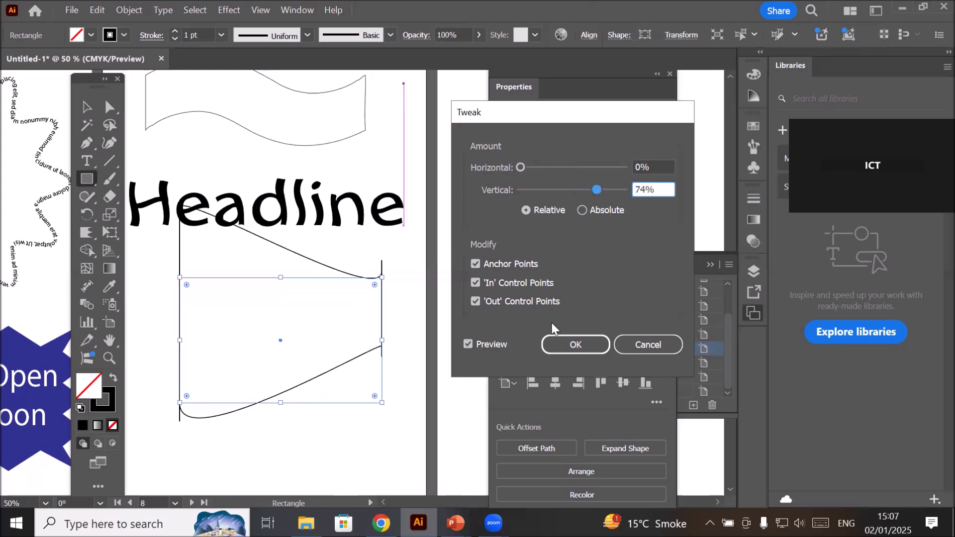
{"action": "left_click", "coordinate": [576, 345]}
Move the tweaked rectangle down on its artboard so it sits clear of the "Headline" text
{"action": "scroll", "coordinate": [349, 355], "scroll_direction": "down", "scroll_amount": 3}
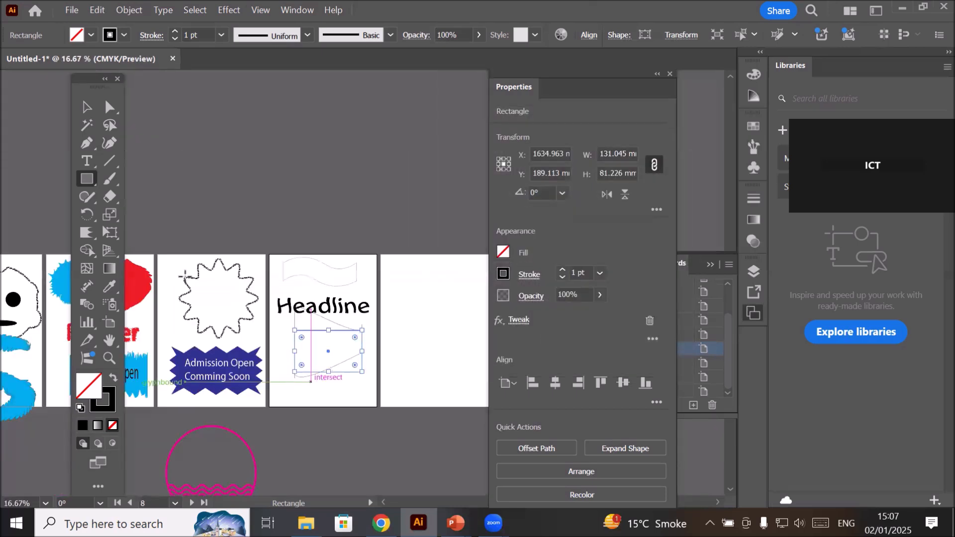
{"action": "left_click", "coordinate": [87, 106]}
{"action": "left_click_drag", "start_coordinate": [338, 361], "coordinate": [337, 384]}
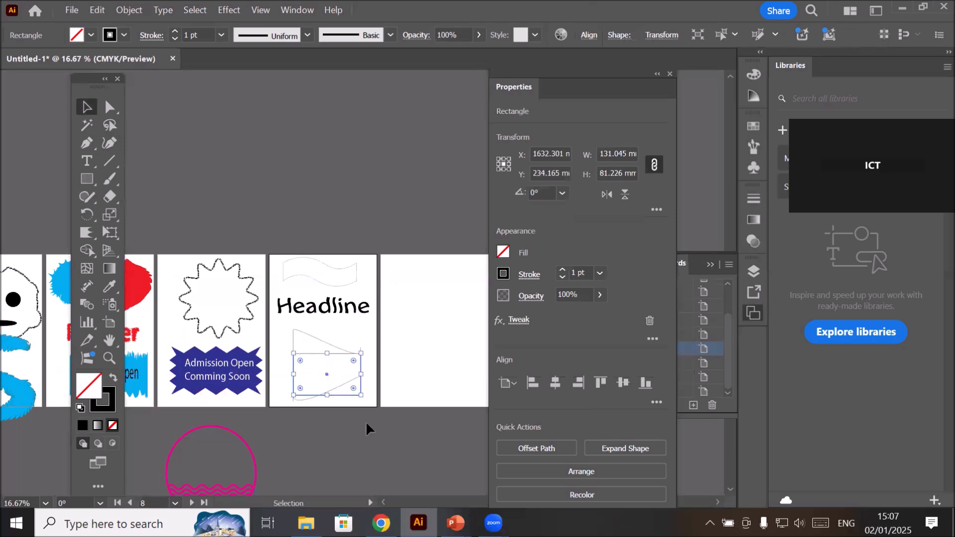
Increase the tweaked rectangle's stroke weight to 6 pt
{"action": "scroll", "coordinate": [362, 417], "scroll_direction": "up", "scroll_amount": 2}
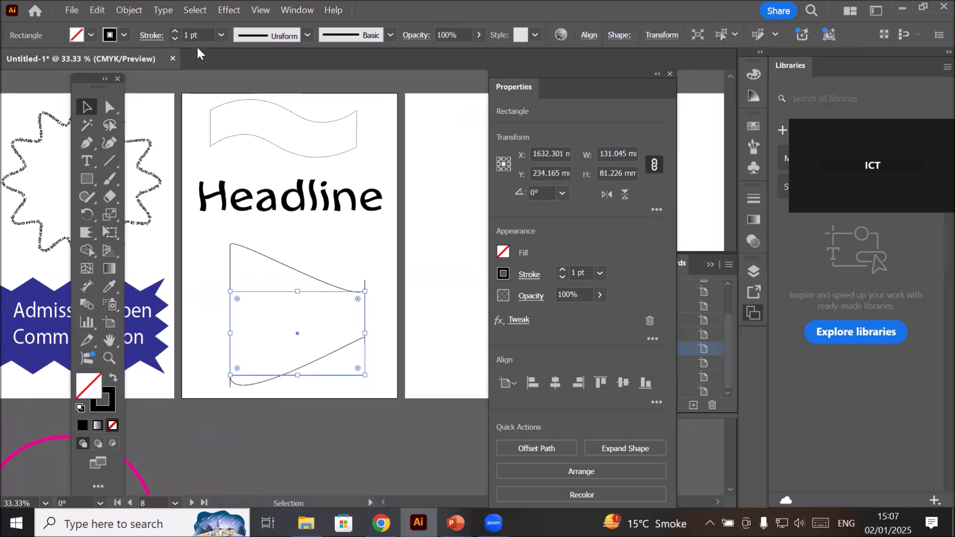
{"action": "left_click", "coordinate": [175, 33]}
{"action": "left_click", "coordinate": [175, 33]}
{"action": "left_click", "coordinate": [175, 33]}
{"action": "left_click", "coordinate": [175, 32]}
{"action": "left_click", "coordinate": [175, 32]}
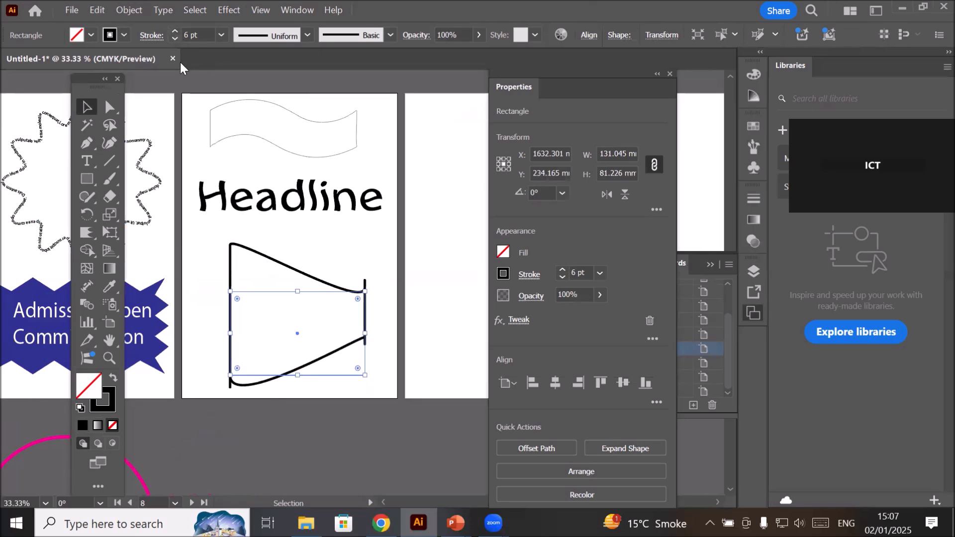
Expand the appearance of the tweaked rectangle and deselect it
{"action": "left_click", "coordinate": [130, 11]}
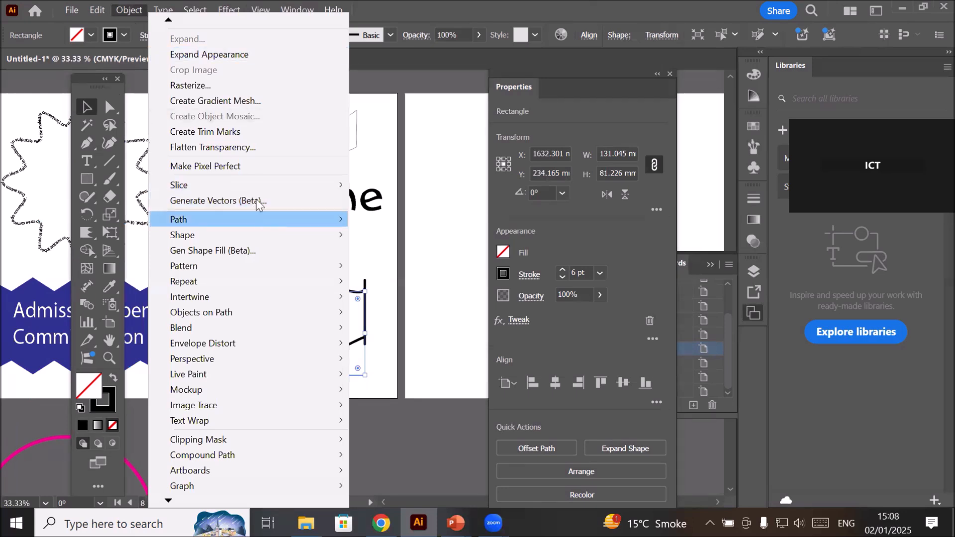
{"action": "left_click", "coordinate": [221, 57]}
{"action": "left_click", "coordinate": [374, 226]}
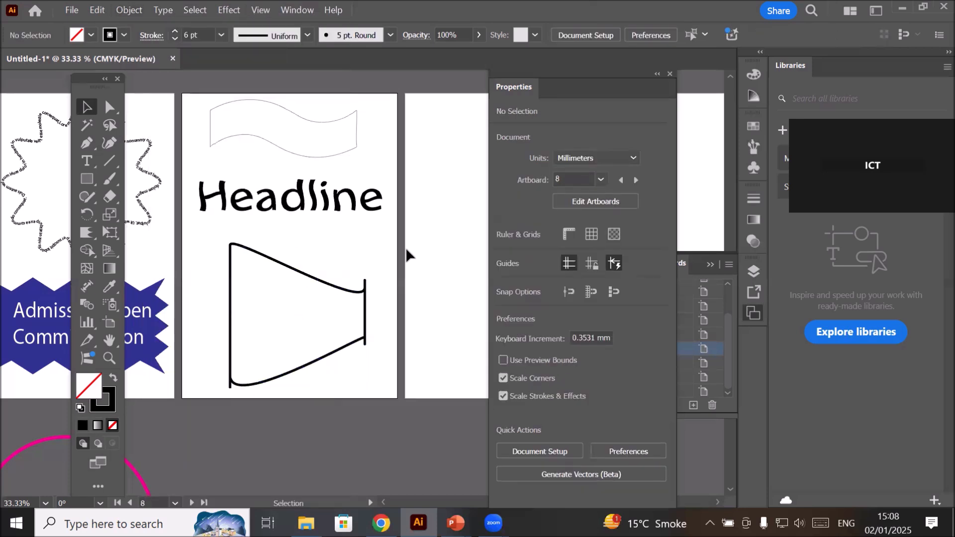
Add the text "TWEAK" on the empty artboard beside the headline artboard
{"action": "left_click_drag", "start_coordinate": [431, 264], "coordinate": [230, 267]}
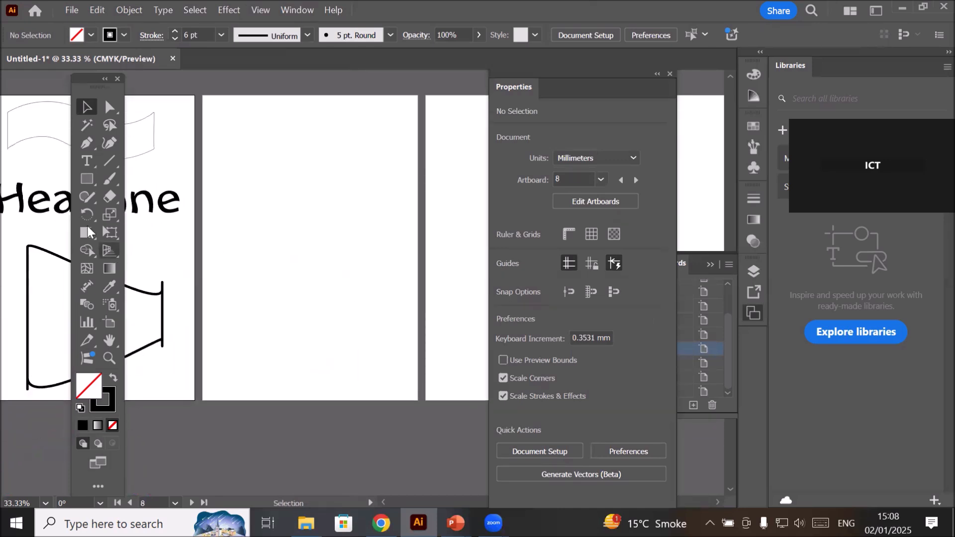
{"action": "left_click", "coordinate": [87, 161]}
{"action": "left_click", "coordinate": [279, 217]}
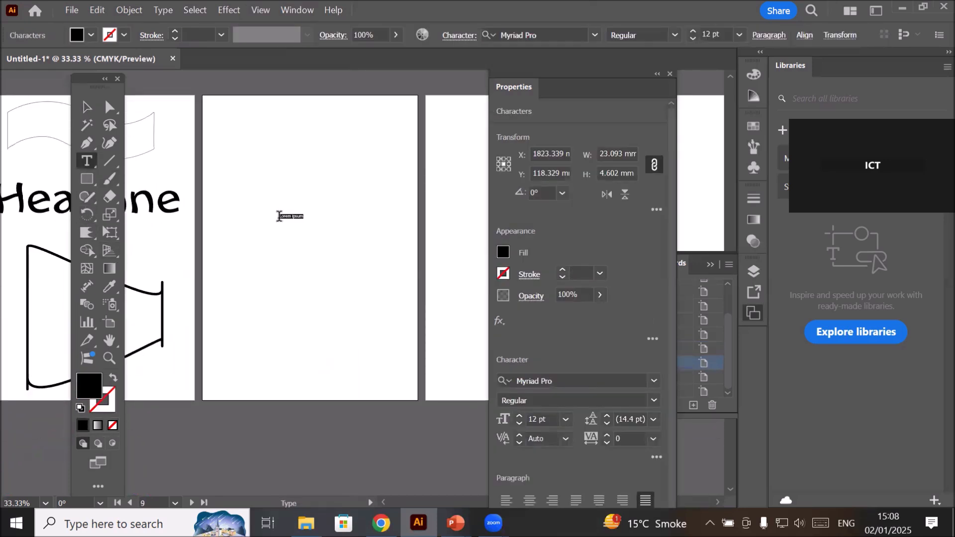
{"action": "type", "text": "Tw"}
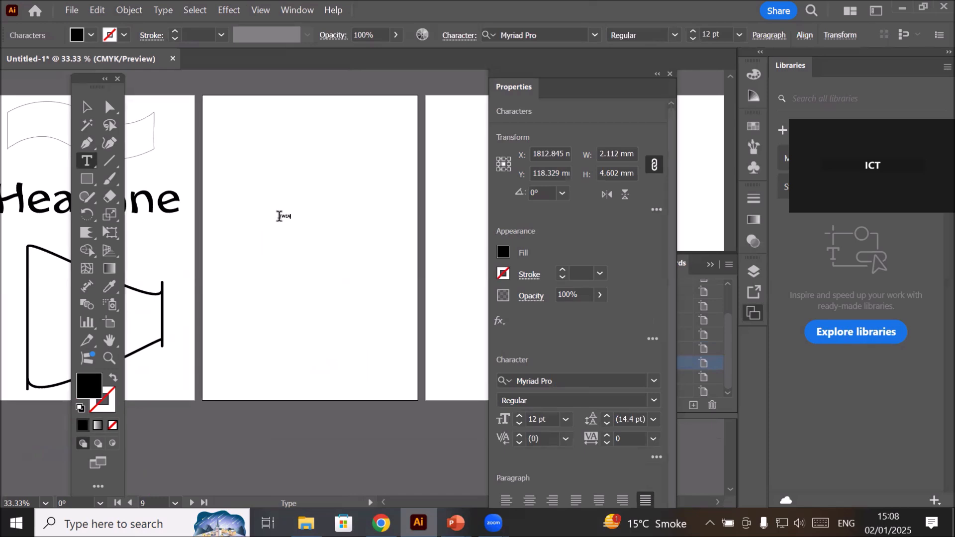
Enlarge the "TWEAK" text to about 133 × 65 mm and convert it to outlines
{"action": "left_click", "coordinate": [86, 106]}
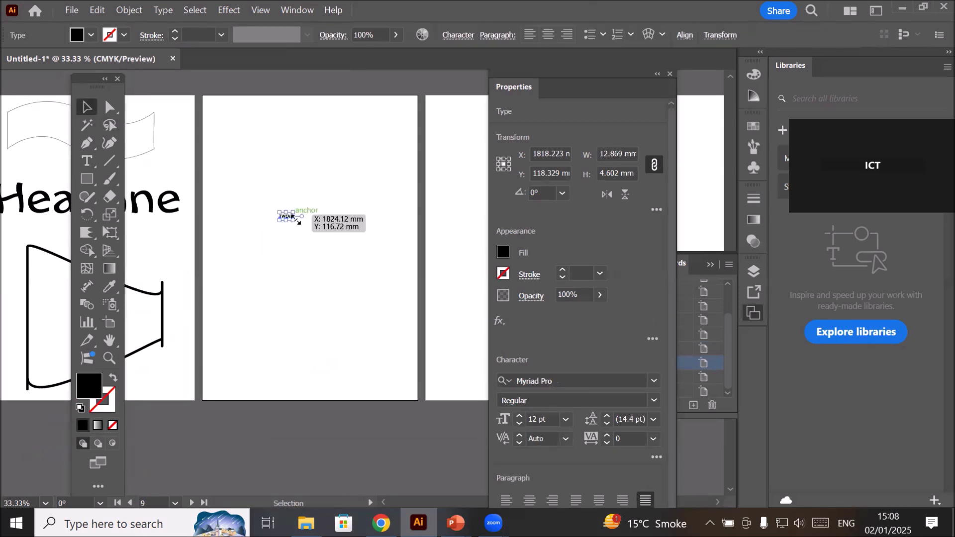
{"action": "left_click_drag", "start_coordinate": [296, 220], "coordinate": [354, 213]}
{"action": "right_click", "coordinate": [354, 214]}
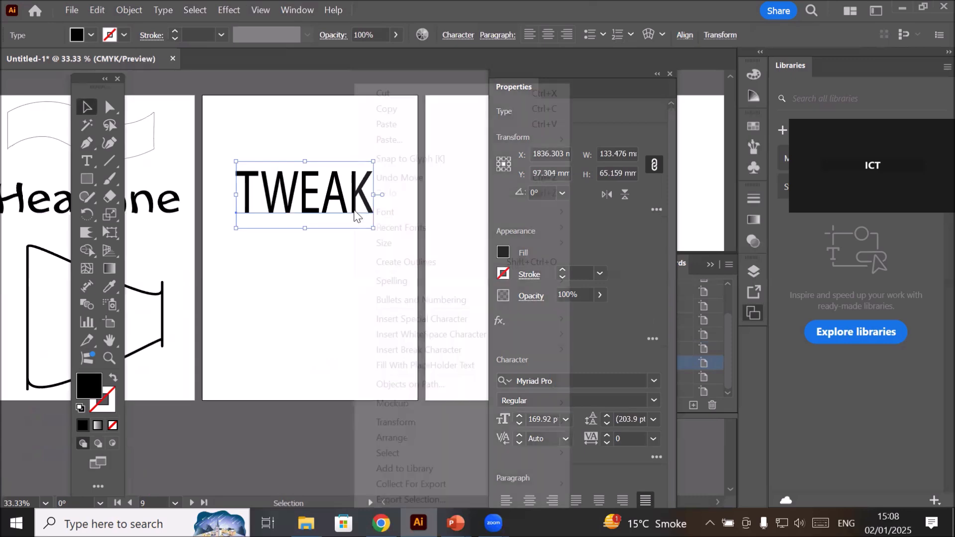
{"action": "left_click", "coordinate": [416, 264]}
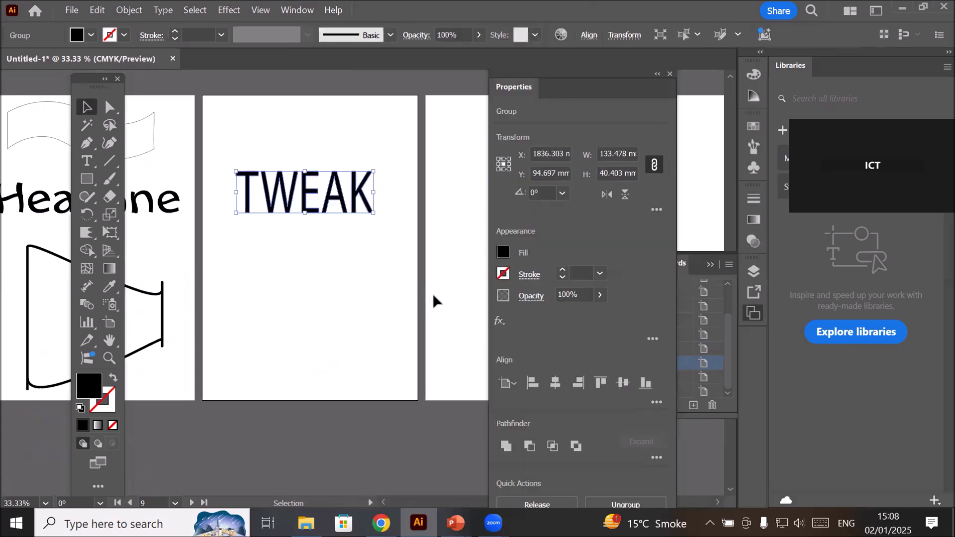
Apply a Tweak effect to the outlined "TWEAK" text with 14% horizontal and 35% vertical relative amounts, then deselect it
{"action": "left_click", "coordinate": [498, 321]}
{"action": "mouse_move", "coordinate": [606, 230]}
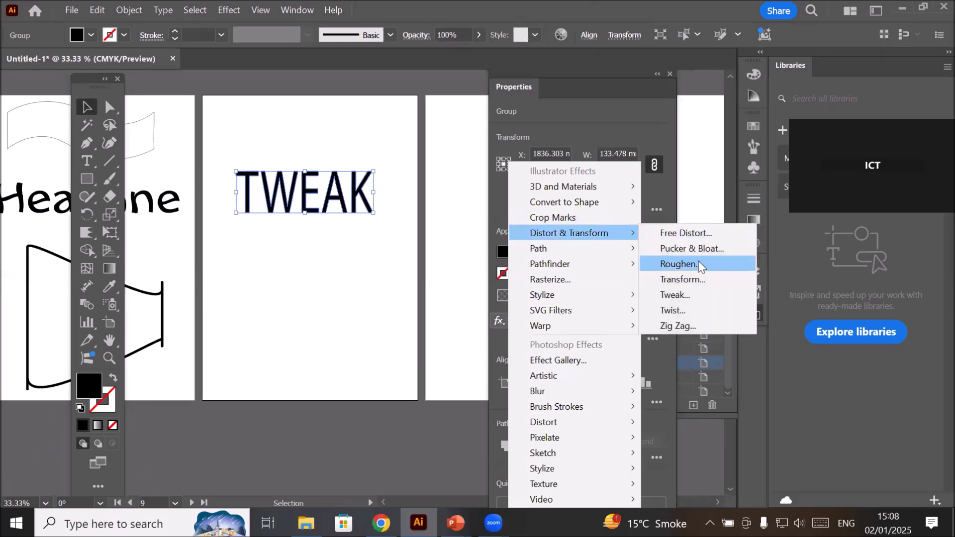
{"action": "left_click", "coordinate": [676, 295]}
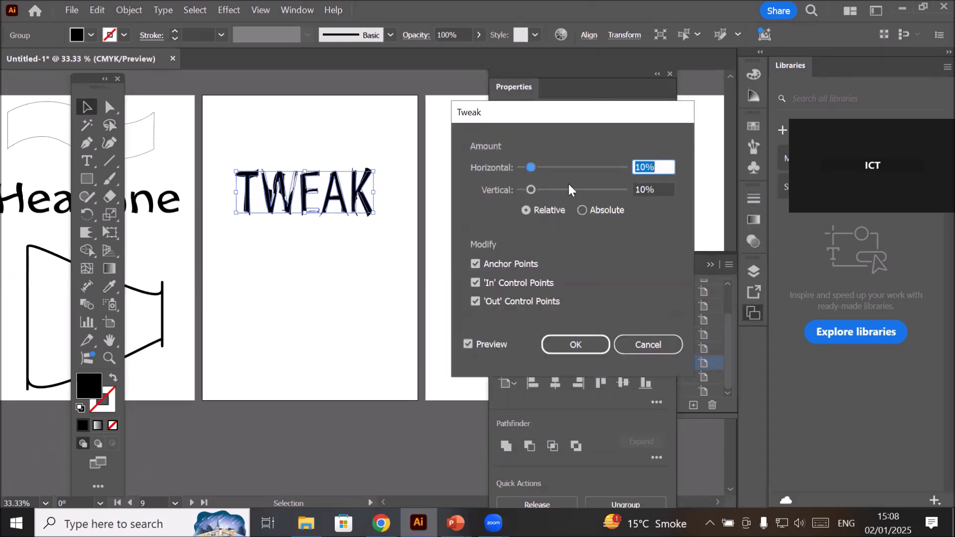
{"action": "left_click_drag", "start_coordinate": [553, 167], "coordinate": [557, 190]}
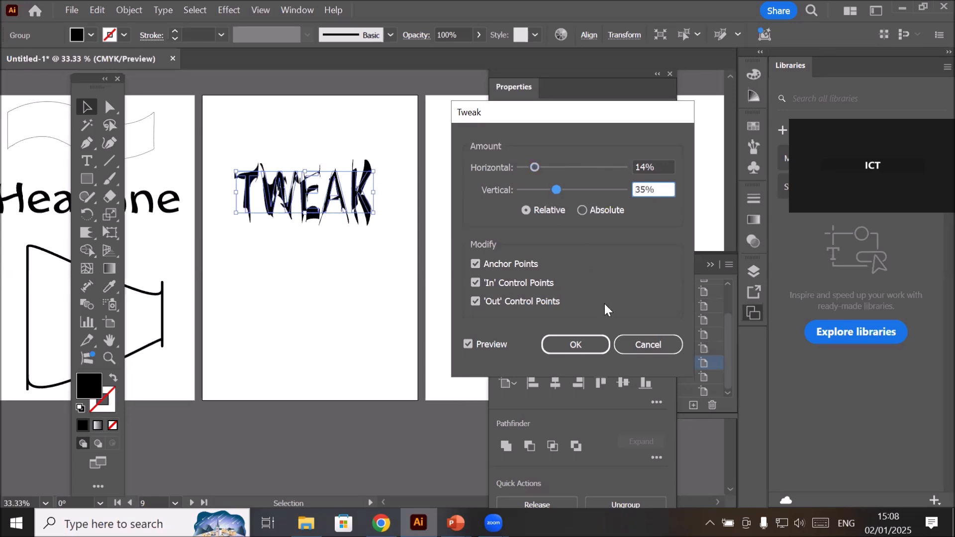
{"action": "left_click", "coordinate": [578, 347]}
{"action": "left_click", "coordinate": [328, 290]}
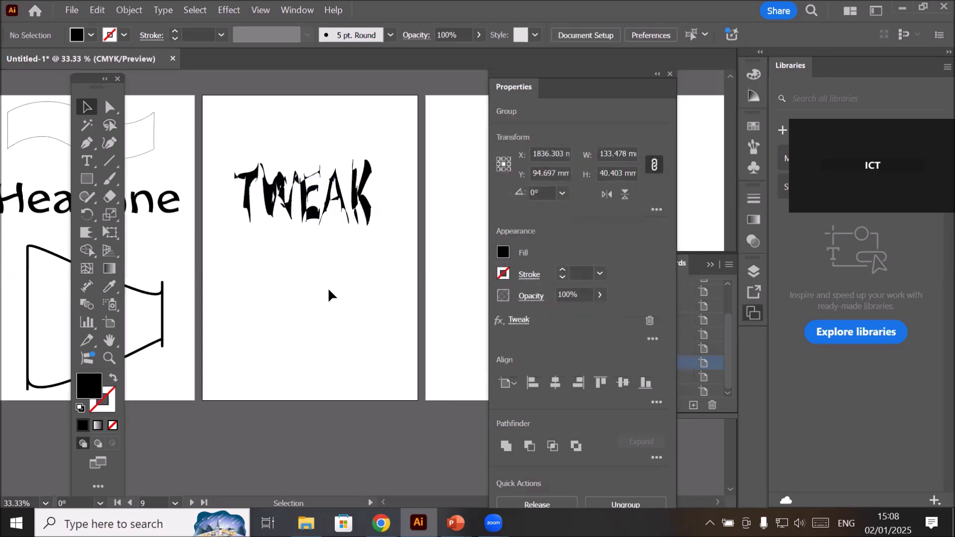
Remove the Tweak effect from the outlined "TWEAK" text
{"action": "scroll", "coordinate": [315, 241], "scroll_direction": "up", "scroll_amount": 3}
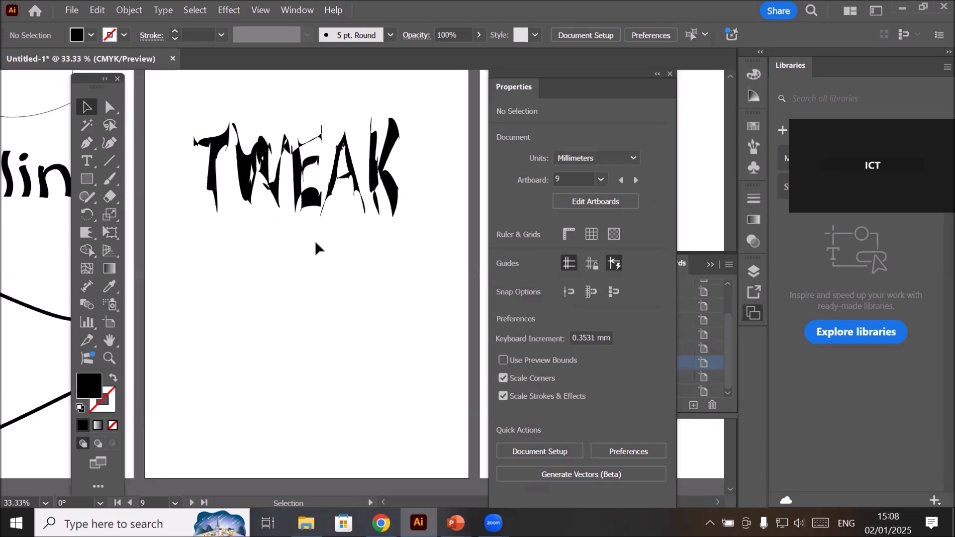
{"action": "scroll", "coordinate": [315, 240], "scroll_direction": "down", "scroll_amount": 2}
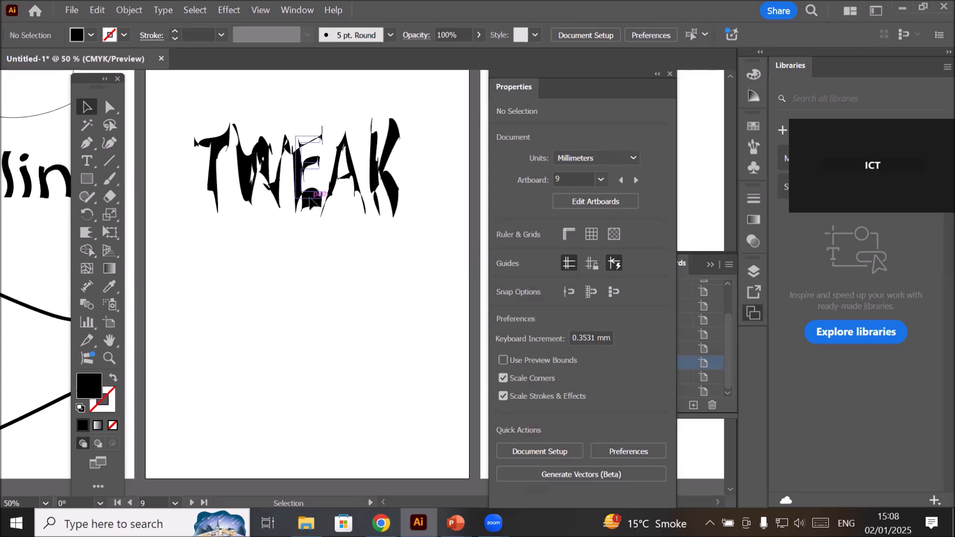
{"action": "left_click", "coordinate": [311, 200]}
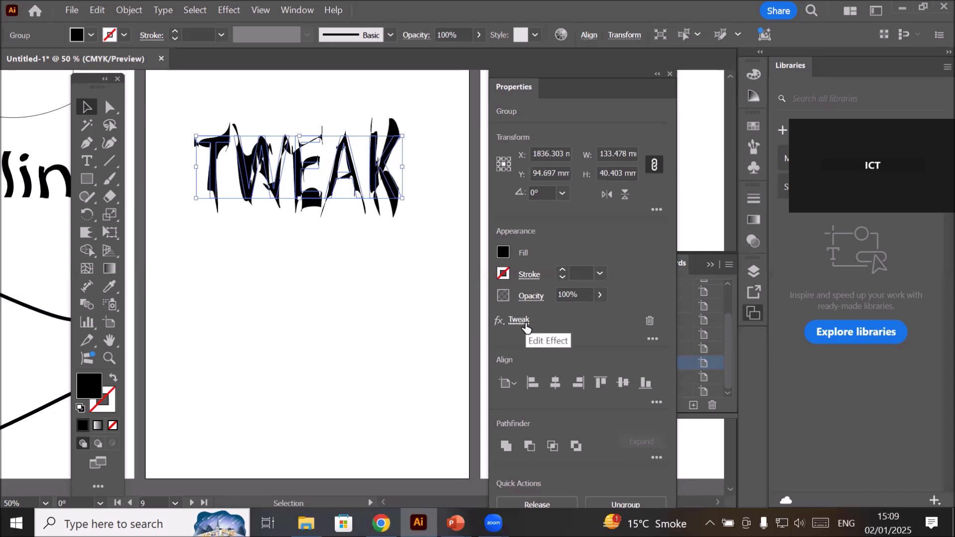
{"action": "left_click", "coordinate": [650, 321]}
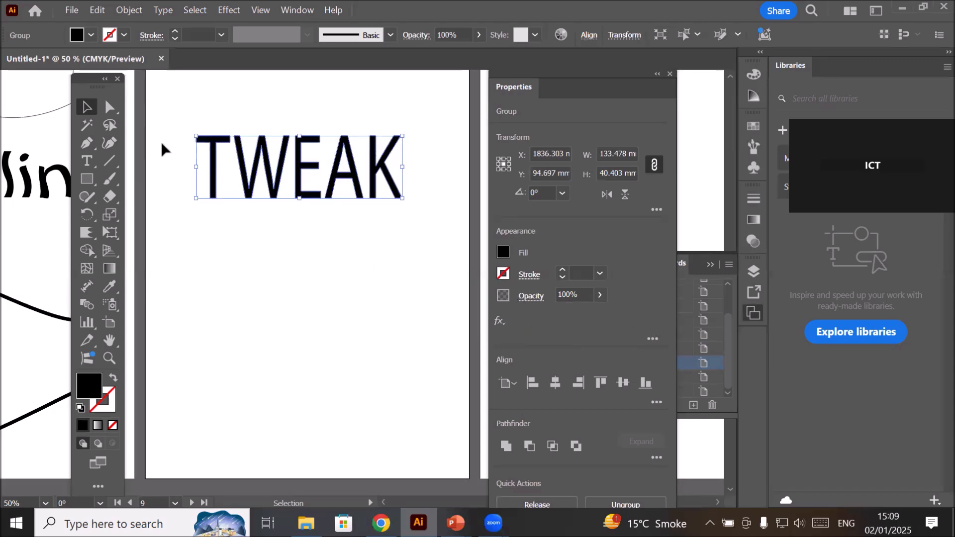
Open the Roughen effect settings for the outlined "TWEAK" text
{"action": "left_click", "coordinate": [499, 321]}
{"action": "mouse_move", "coordinate": [611, 231]}
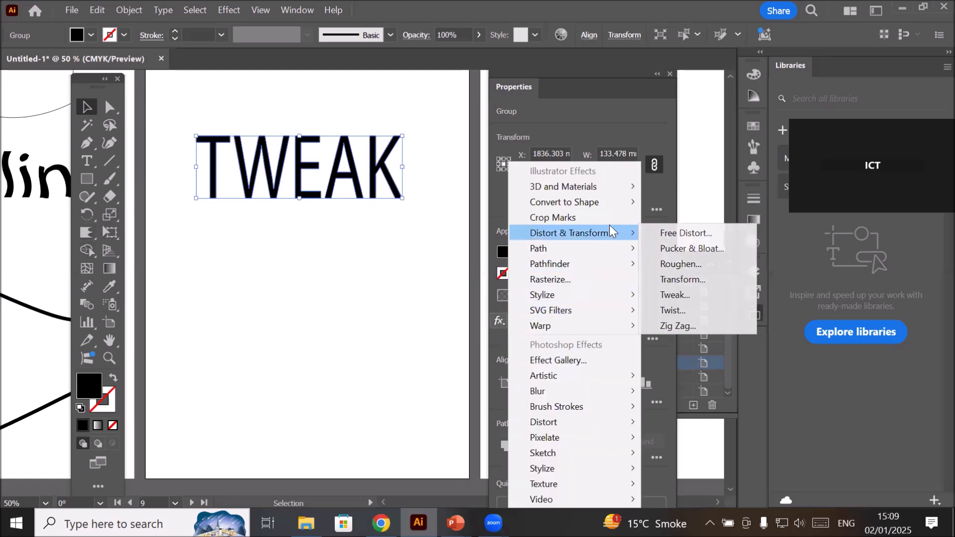
{"action": "left_click", "coordinate": [720, 268]}
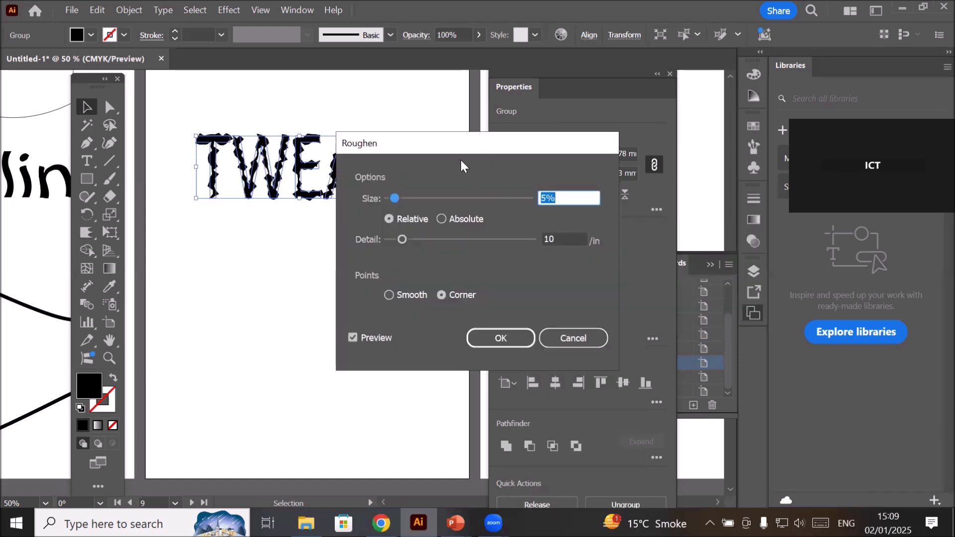
Apply the Roughen effect to the TWEAK text with 5% relative size, detail 65 per inch and corner points
{"action": "left_click_drag", "start_coordinate": [460, 141], "coordinate": [552, 140]}
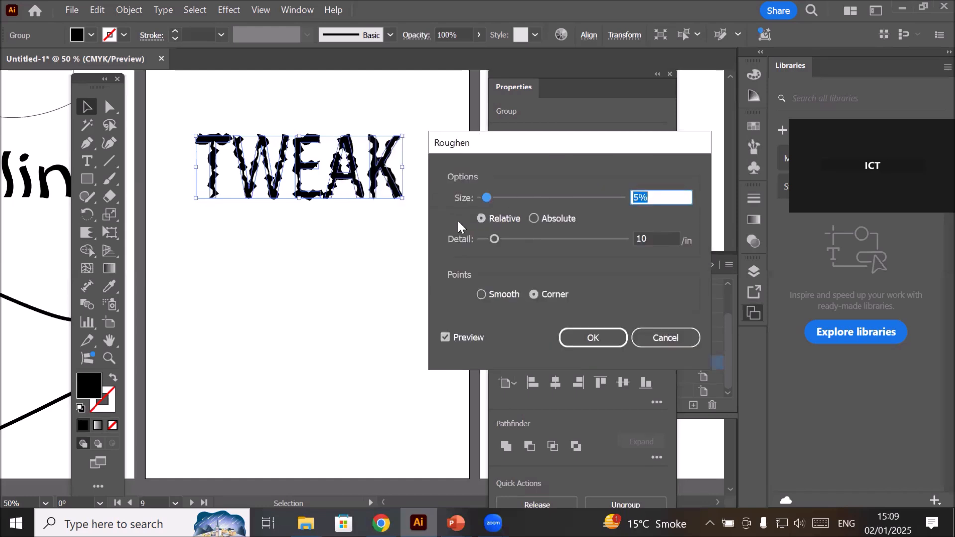
{"action": "mouse_move", "coordinate": [487, 195]}
{"action": "left_mouse_down"}
{"action": "mouse_move", "coordinate": [550, 201]}
{"action": "mouse_move", "coordinate": [484, 200]}
{"action": "left_mouse_up"}
{"action": "left_click_drag", "start_coordinate": [495, 239], "coordinate": [575, 237]}
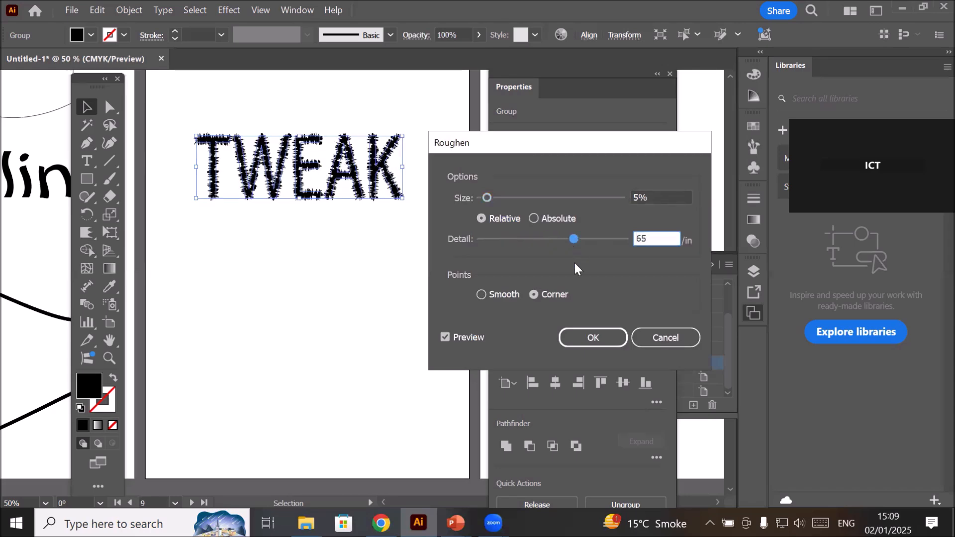
{"action": "left_click", "coordinate": [593, 338]}
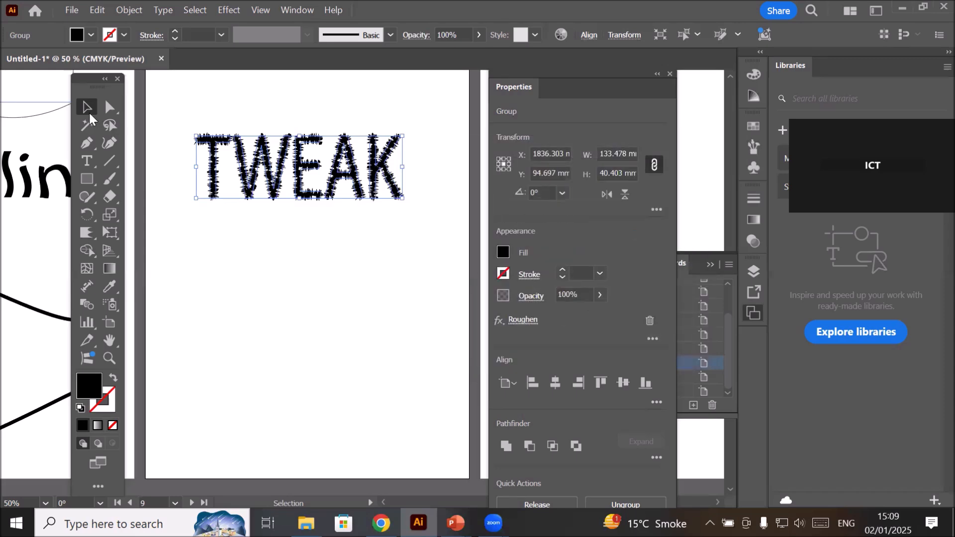
{"action": "left_click", "coordinate": [239, 272]}
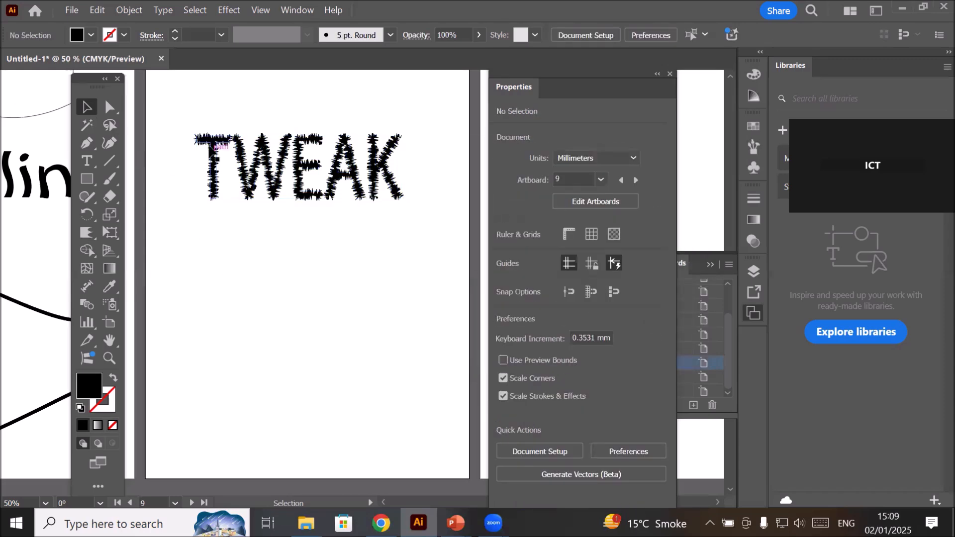
Draw a rectangle about 155 by 85 mm below the TWEAK text and swap its fill and stroke colours
{"action": "scroll", "coordinate": [209, 149], "scroll_direction": "up", "scroll_amount": 1}
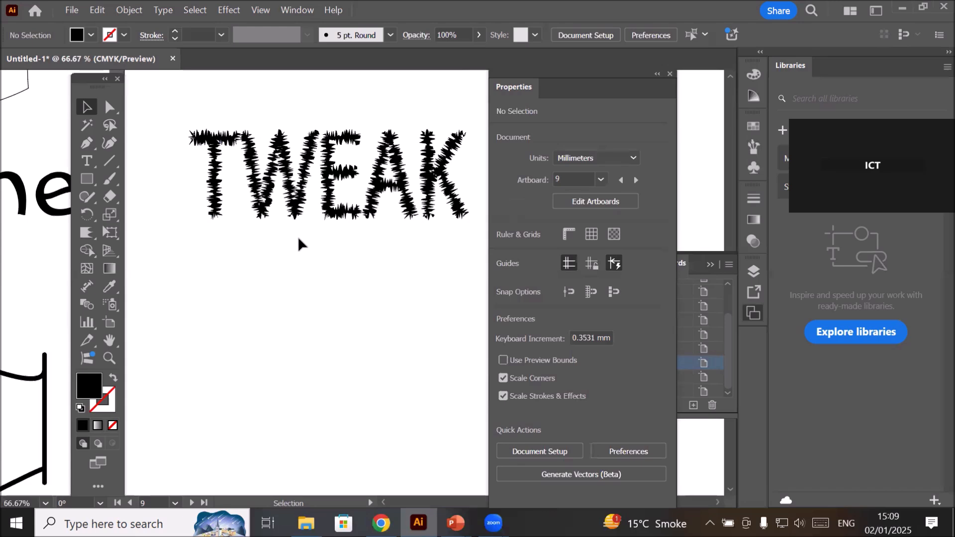
{"action": "scroll", "coordinate": [297, 237], "scroll_direction": "down", "scroll_amount": 2}
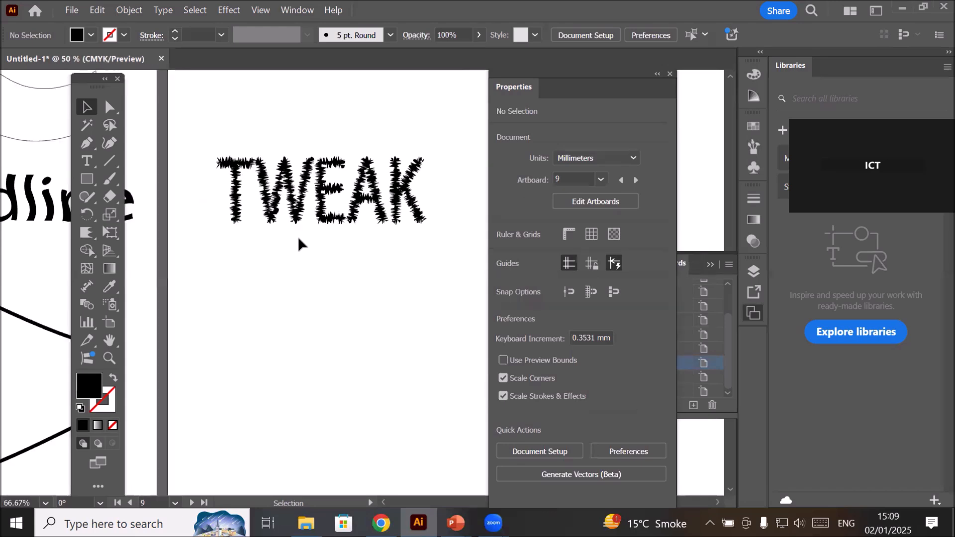
{"action": "left_click", "coordinate": [87, 178]}
{"action": "left_click_drag", "start_coordinate": [245, 285], "coordinate": [405, 373]}
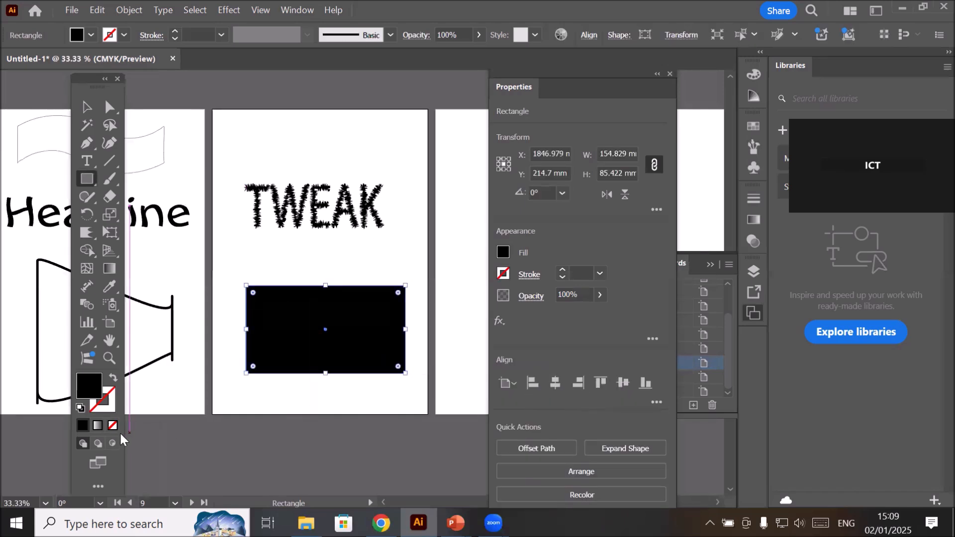
{"action": "left_click", "coordinate": [114, 377]}
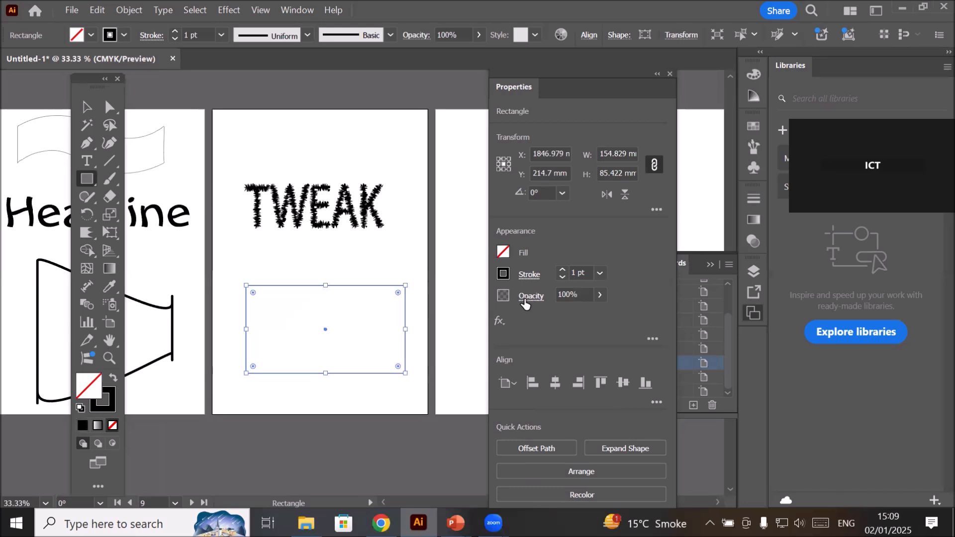
{"action": "scroll", "coordinate": [443, 318], "scroll_direction": "up", "scroll_amount": 1}
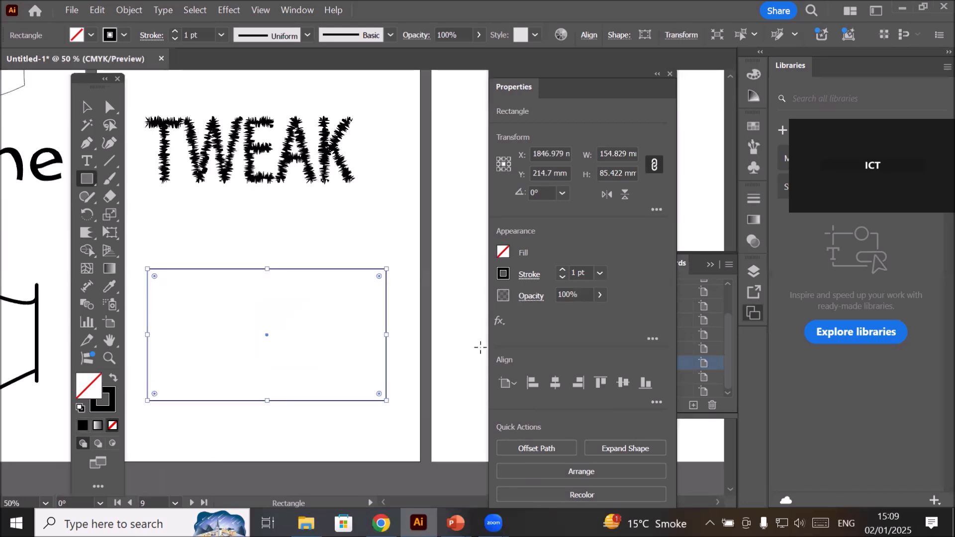
Apply the Roughen effect to the rectangle with 3% relative size, detail 6 per inch and corner points
{"action": "left_click", "coordinate": [500, 322]}
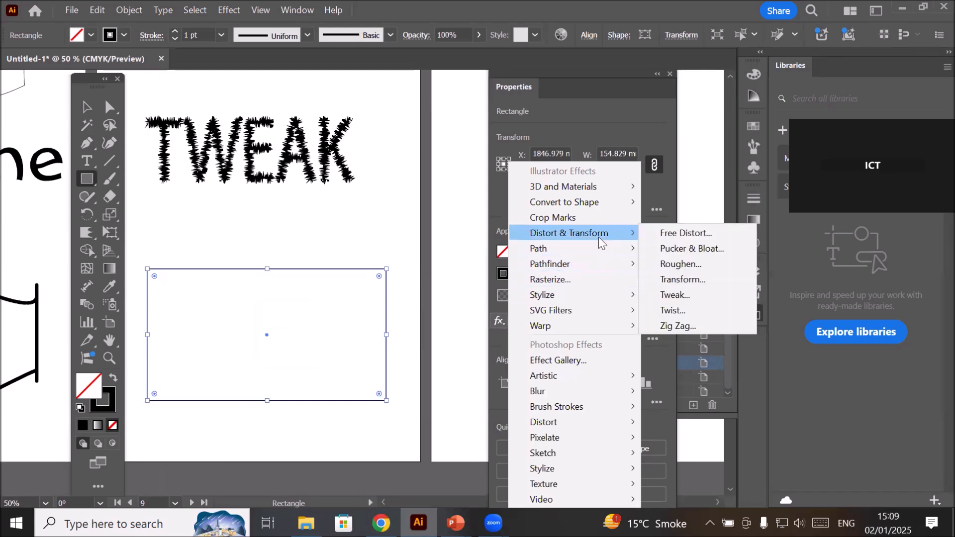
{"action": "left_click", "coordinate": [684, 264]}
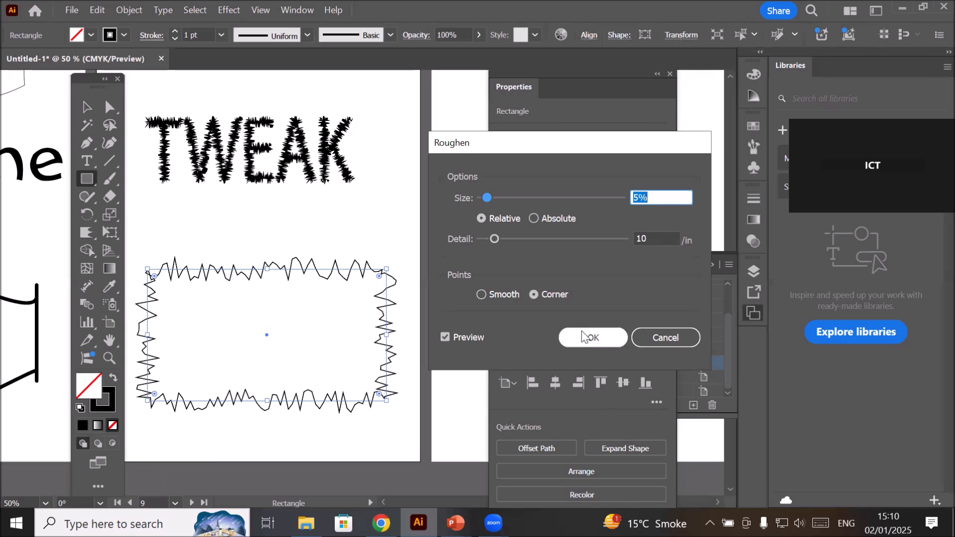
{"action": "left_click", "coordinate": [495, 294]}
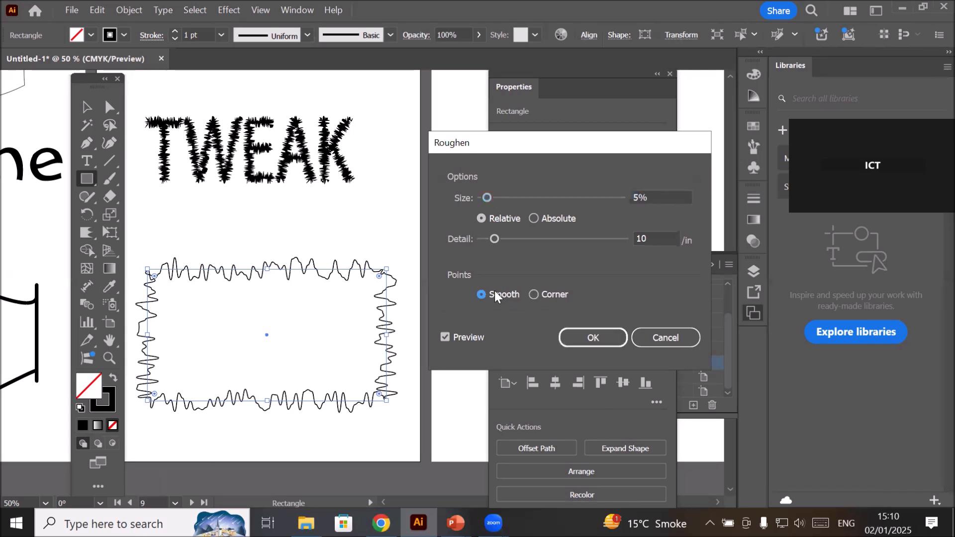
{"action": "left_click", "coordinate": [533, 296]}
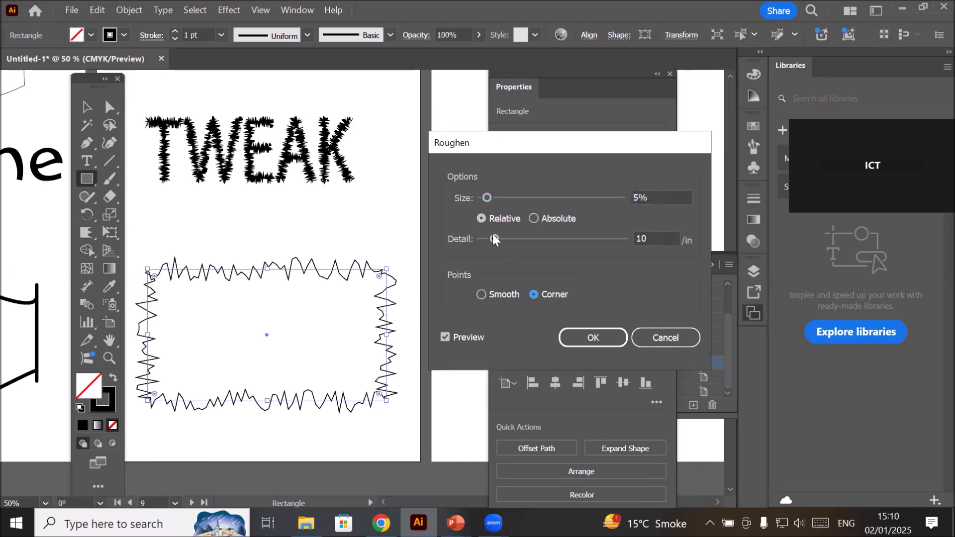
{"action": "mouse_move", "coordinate": [485, 197]}
{"action": "left_mouse_down"}
{"action": "mouse_move", "coordinate": [501, 198]}
{"action": "mouse_move", "coordinate": [481, 197]}
{"action": "left_mouse_up"}
{"action": "mouse_move", "coordinate": [493, 239]}
{"action": "left_mouse_down"}
{"action": "mouse_move", "coordinate": [559, 237]}
{"action": "mouse_move", "coordinate": [486, 241]}
{"action": "left_mouse_up"}
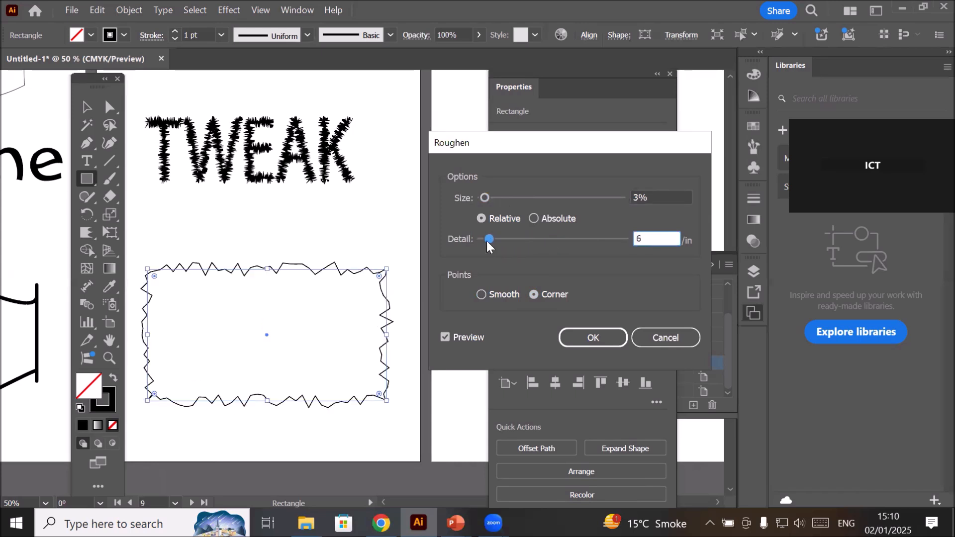
{"action": "left_click", "coordinate": [479, 293]}
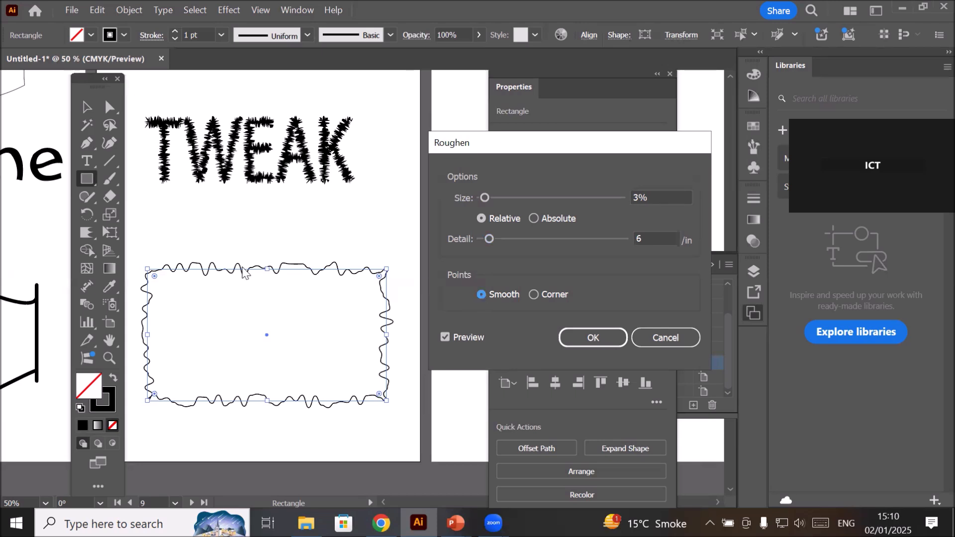
{"action": "left_click", "coordinate": [533, 295]}
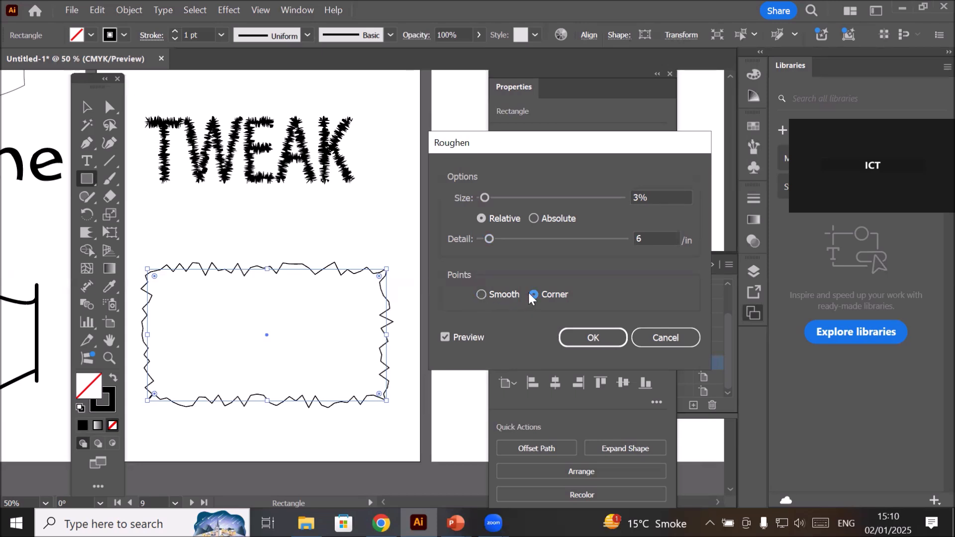
{"action": "left_click", "coordinate": [581, 334]}
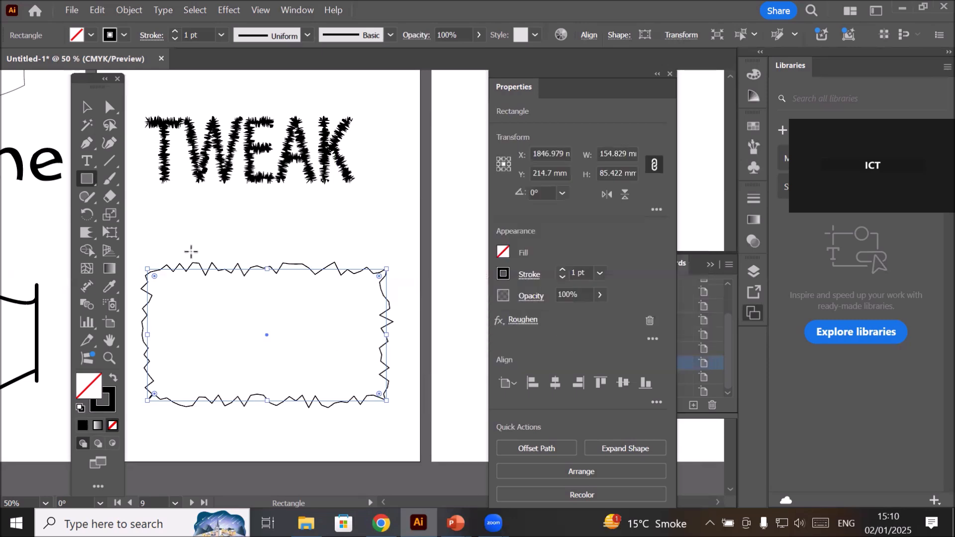
Fill the roughened rectangle with light blue from the colour swatches
{"action": "left_click", "coordinate": [93, 36]}
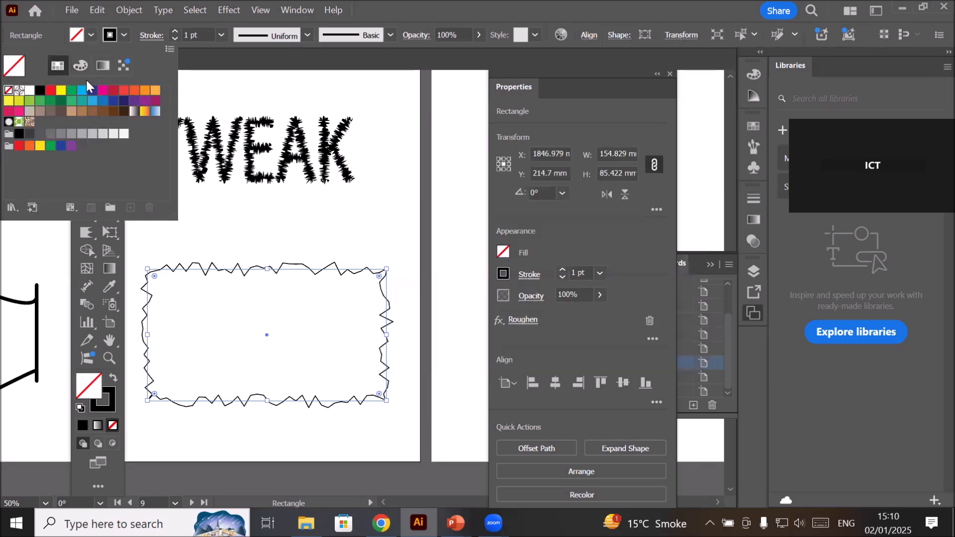
{"action": "left_click", "coordinate": [82, 90]}
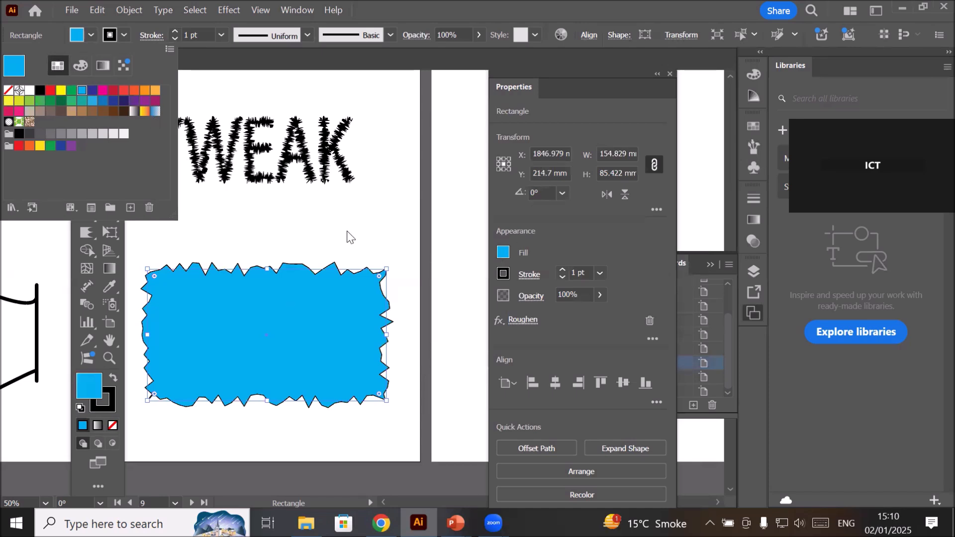
{"action": "left_click", "coordinate": [83, 384]}
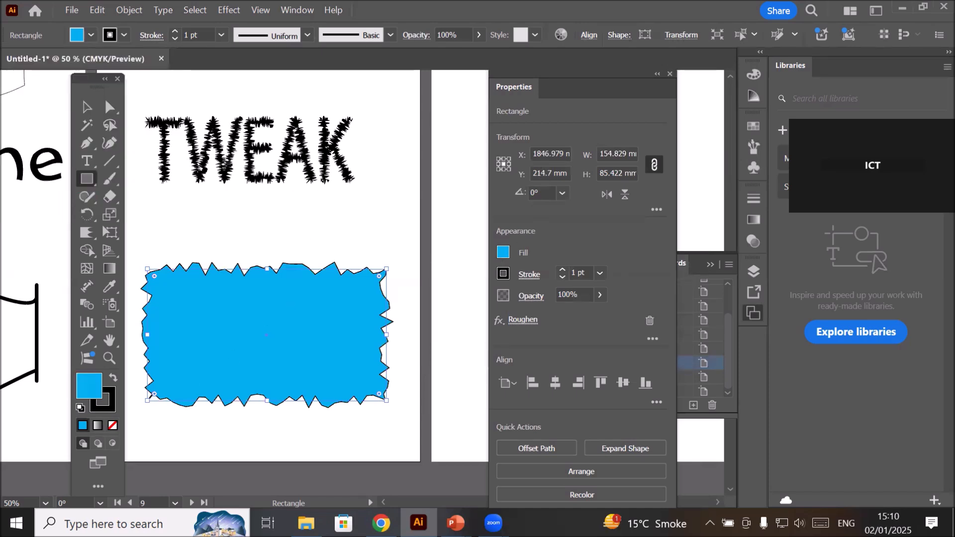
Move the blue roughened rectangle over the TWEAK text and send it to the back
{"action": "left_click", "coordinate": [87, 107]}
{"action": "left_click_drag", "start_coordinate": [252, 318], "coordinate": [243, 145]}
{"action": "right_click", "coordinate": [243, 145]}
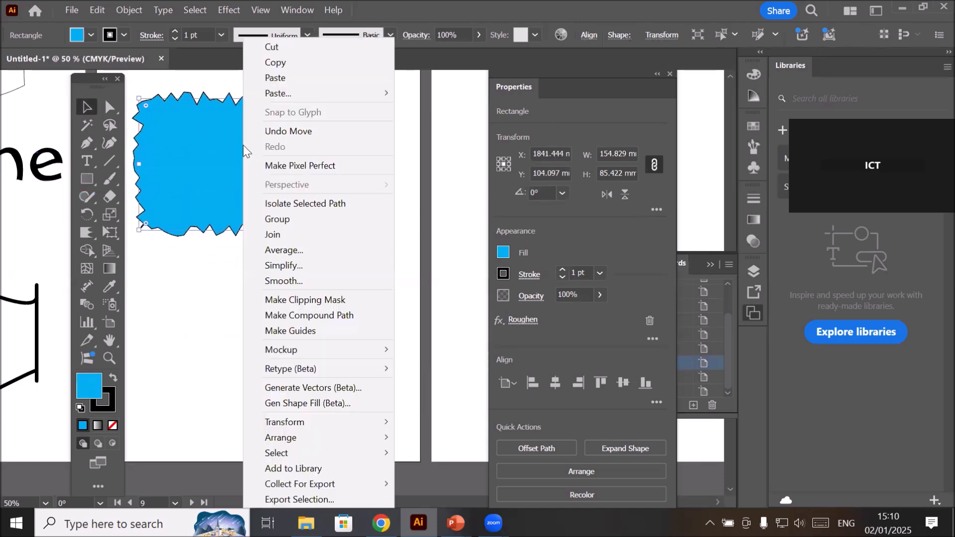
{"action": "mouse_move", "coordinate": [383, 442]}
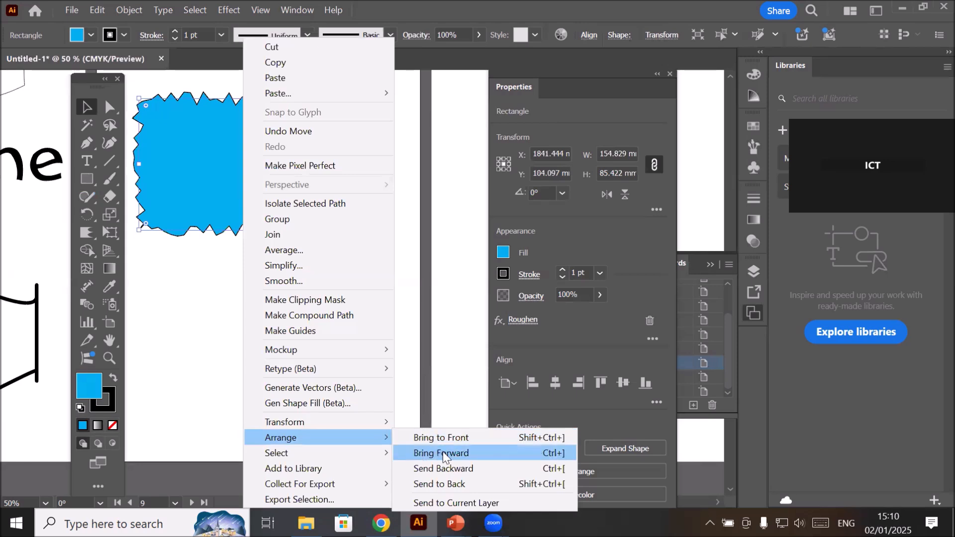
{"action": "left_click", "coordinate": [443, 480]}
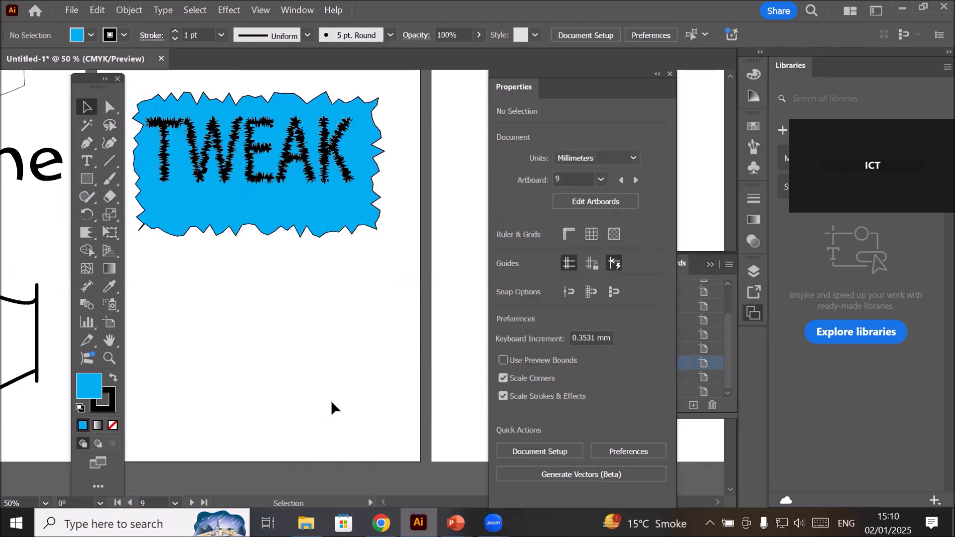
Draw a second blue rectangle about 97 by 69 mm in the empty area below the TWEAK banner
{"action": "left_click", "coordinate": [89, 185]}
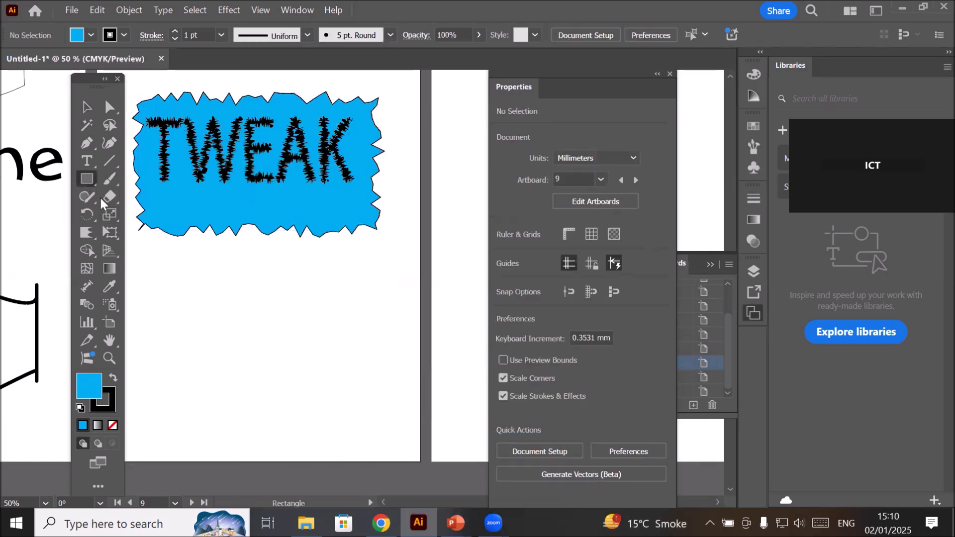
{"action": "left_click_drag", "start_coordinate": [196, 297], "coordinate": [346, 403]}
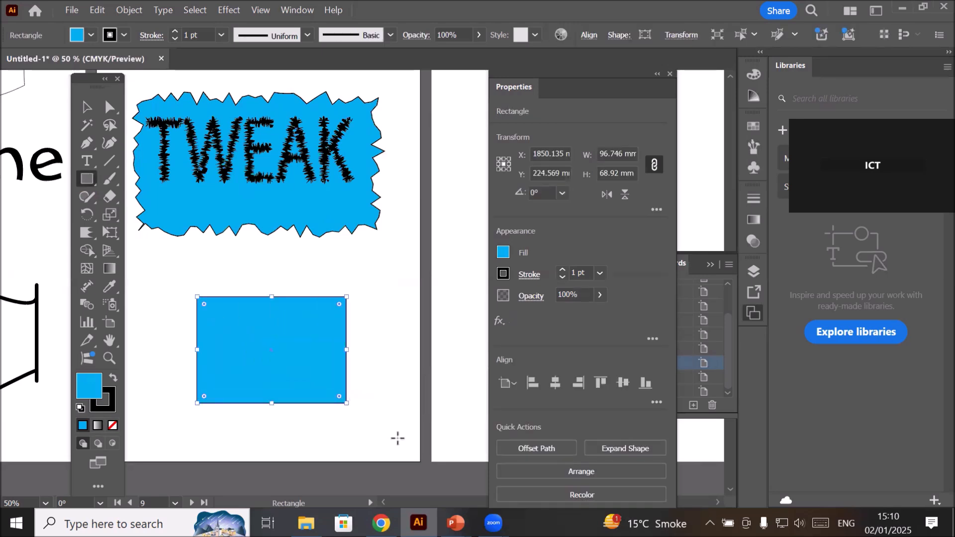
{"action": "left_click", "coordinate": [498, 320]}
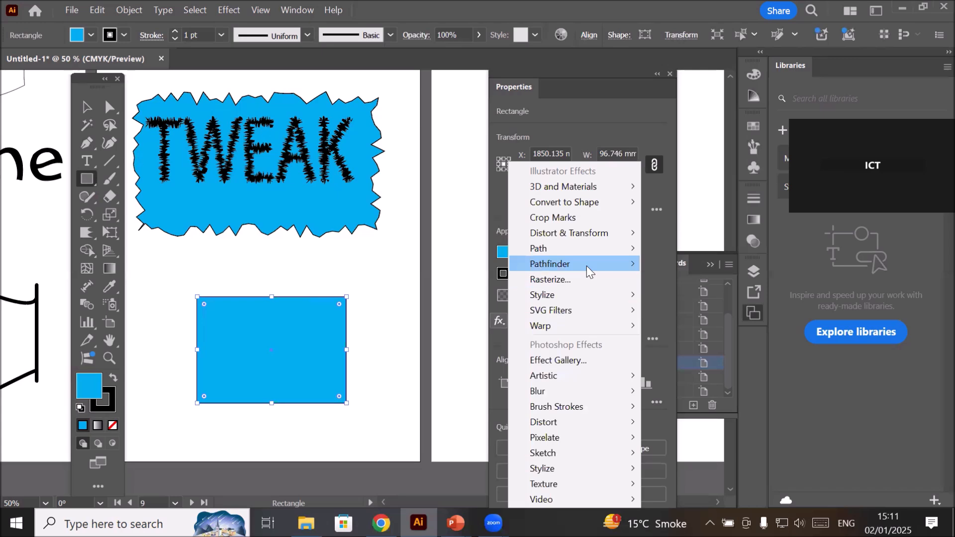
{"action": "mouse_move", "coordinate": [586, 264]}
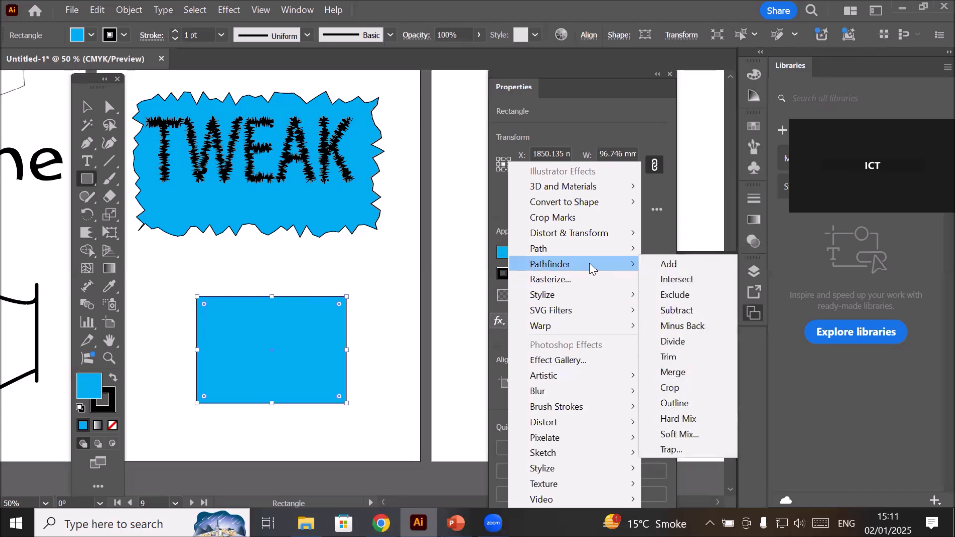
{"action": "mouse_move", "coordinate": [601, 236]}
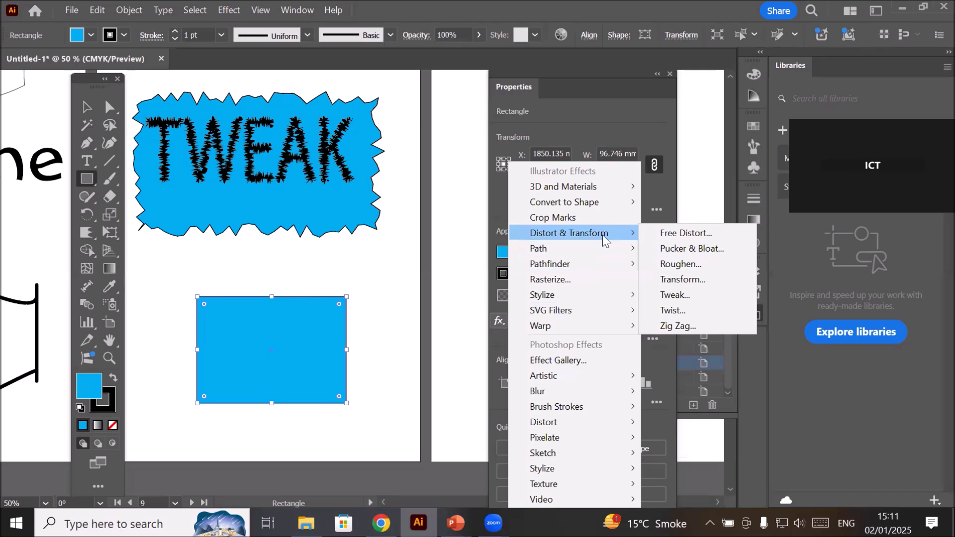
{"action": "left_click", "coordinate": [682, 281]}
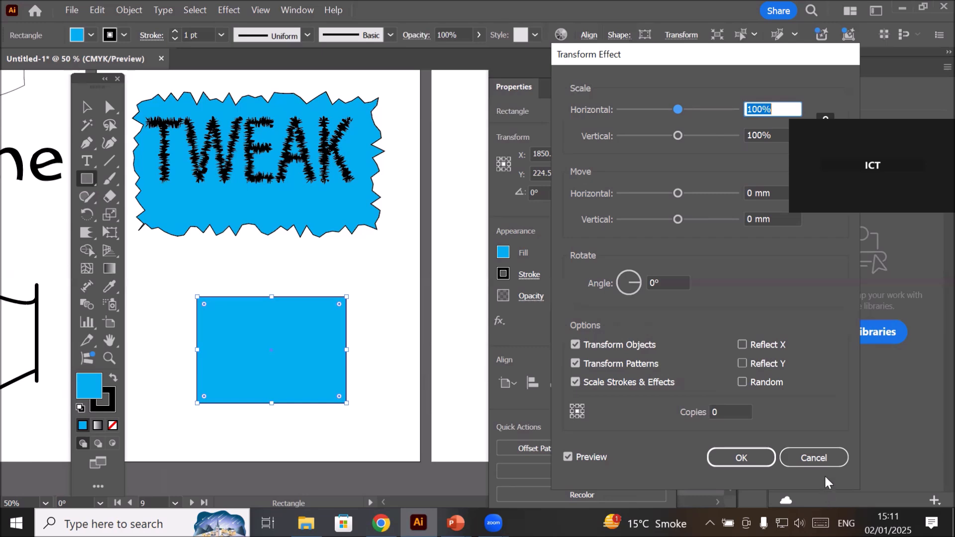
{"action": "left_click", "coordinate": [726, 412]}
{"action": "mouse_move", "coordinate": [690, 408]}
{"action": "left_mouse_down"}
{"action": "mouse_move", "coordinate": [768, 423]}
{"action": "mouse_move", "coordinate": [776, 412]}
{"action": "mouse_move", "coordinate": [696, 408]}
{"action": "left_mouse_up"}
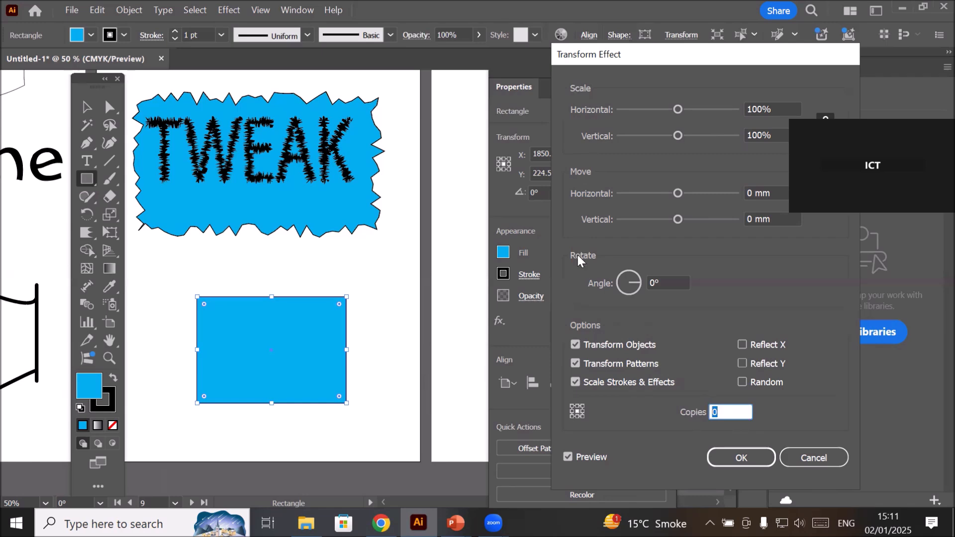
{"action": "left_click", "coordinate": [740, 407]}
{"action": "left_click", "coordinate": [814, 458]}
Draw a thin horizontal rectangle about 191 by 9 mm along the lower edge of the next empty artboard
{"action": "key", "text": "space"}
{"action": "left_click_drag", "start_coordinate": [397, 307], "coordinate": [136, 325]}
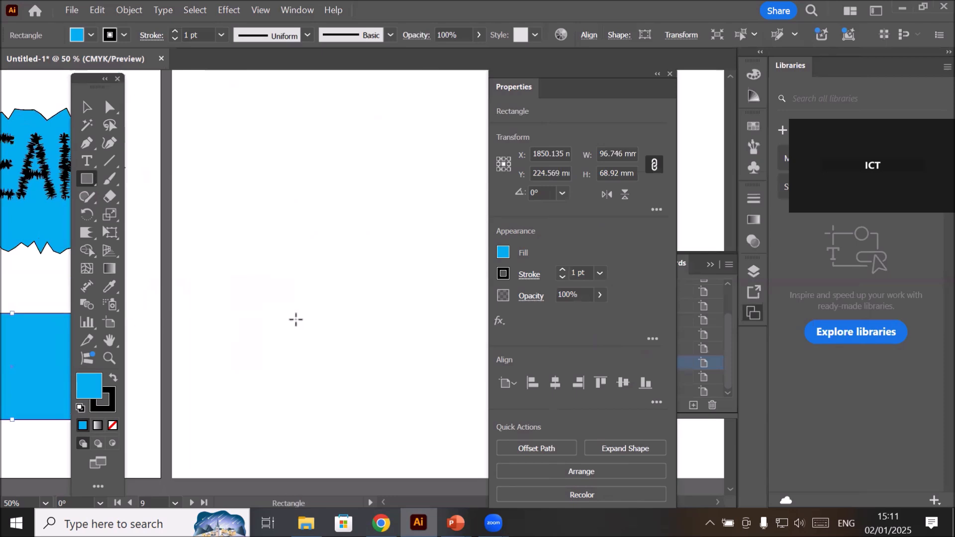
{"action": "scroll", "coordinate": [308, 312], "scroll_direction": "down", "scroll_amount": 1}
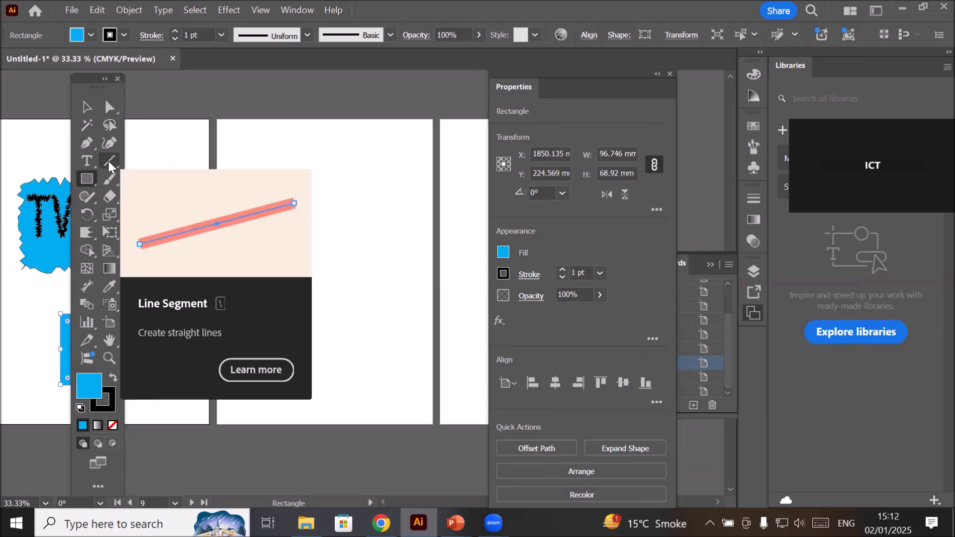
{"action": "left_click", "coordinate": [109, 161]}
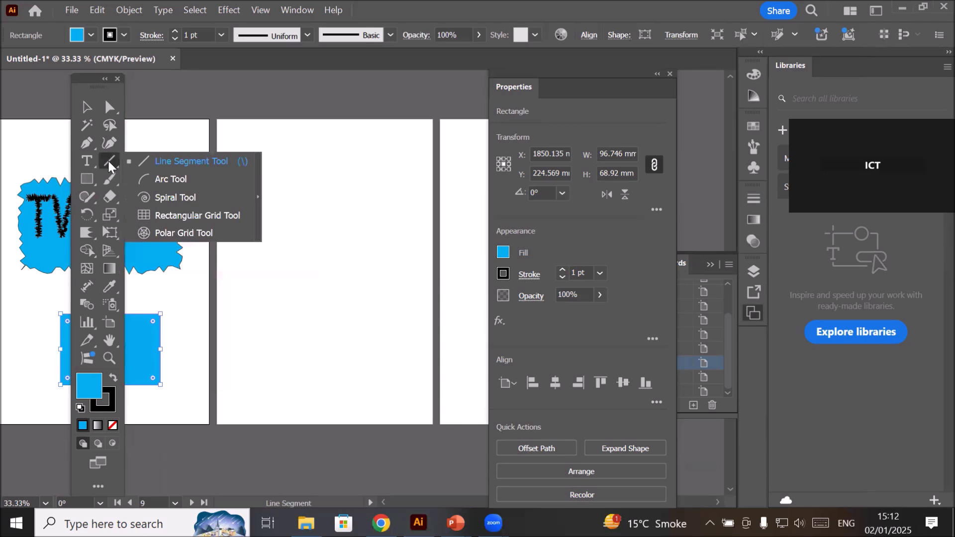
{"action": "left_click", "coordinate": [87, 179]}
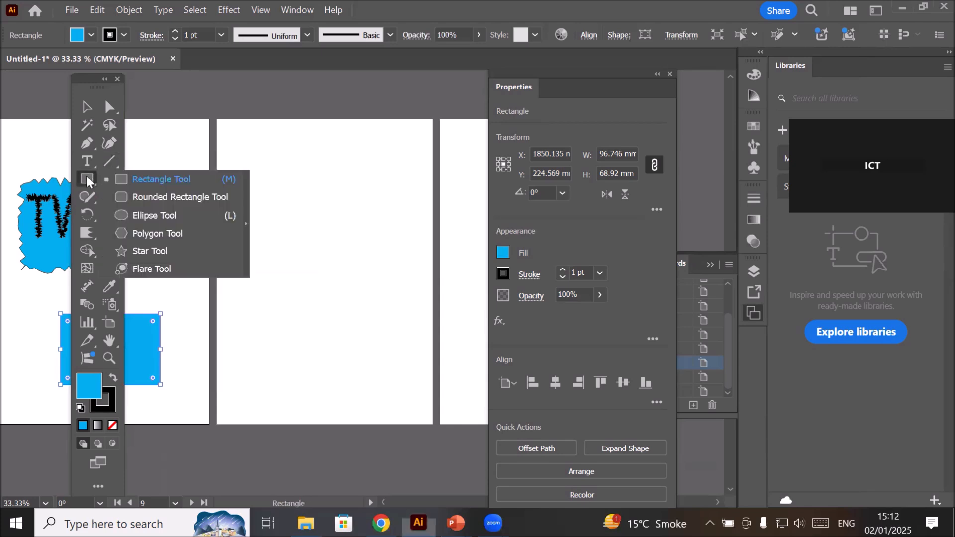
{"action": "left_click", "coordinate": [151, 180]}
{"action": "left_click_drag", "start_coordinate": [230, 403], "coordinate": [426, 412]}
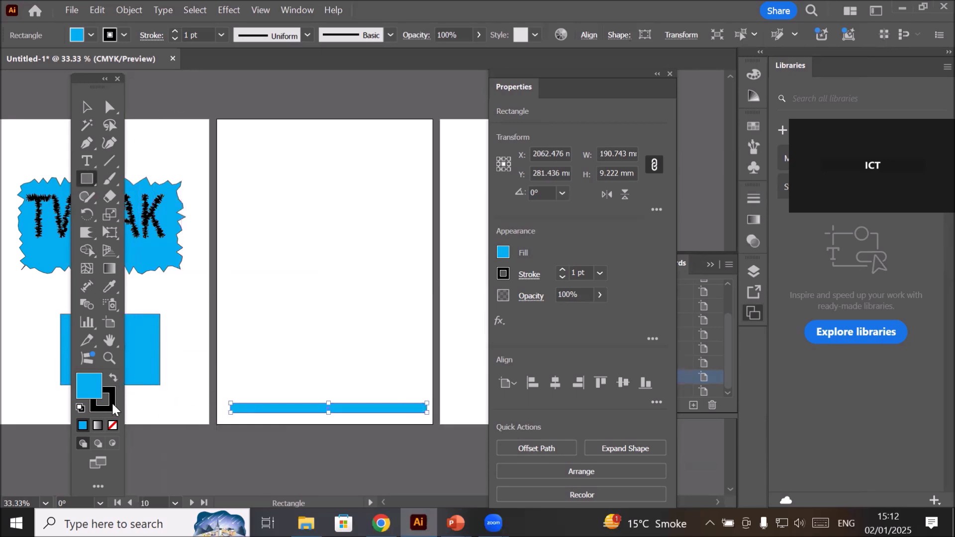
Reset the thin rectangle's fill and stroke to the defaults and refill it with light blue
{"action": "left_click", "coordinate": [79, 408]}
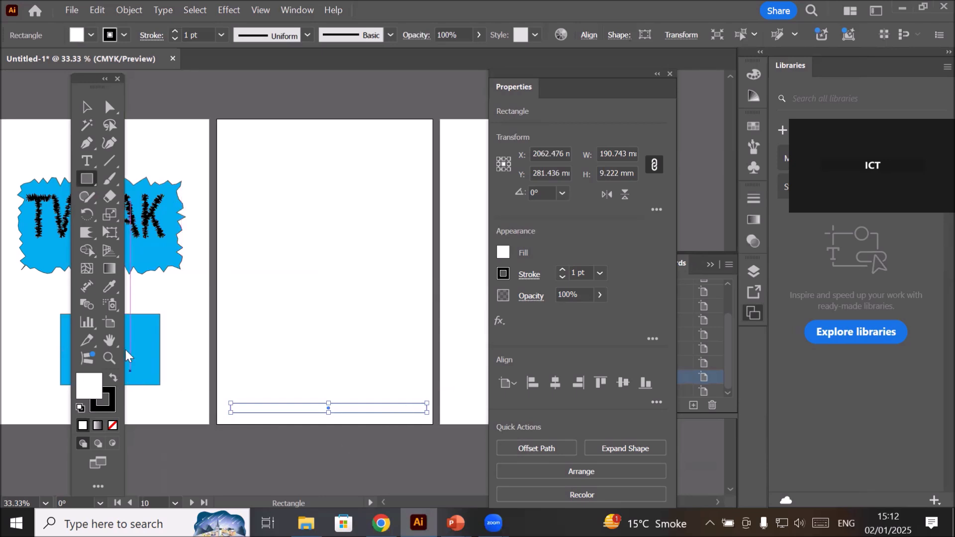
{"action": "left_click", "coordinate": [91, 35]}
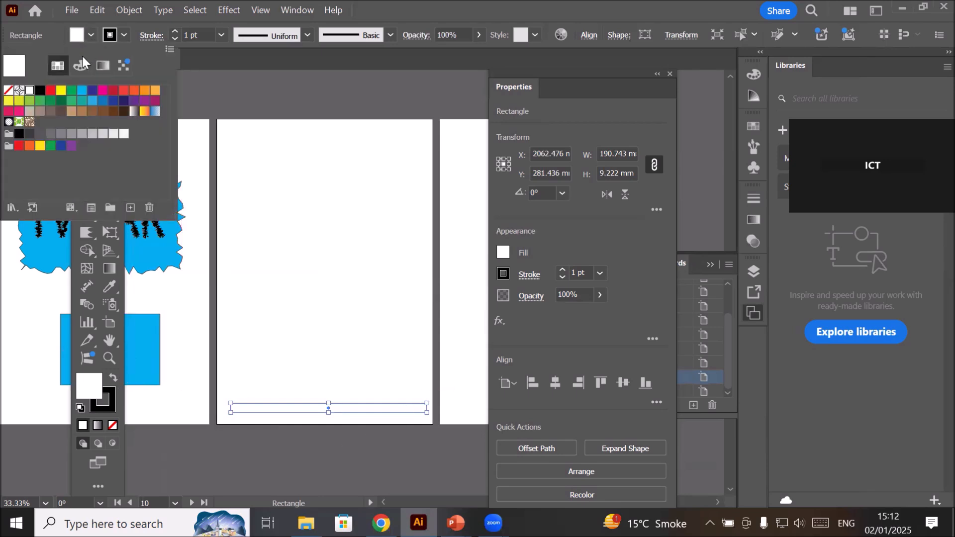
{"action": "left_click", "coordinate": [82, 90]}
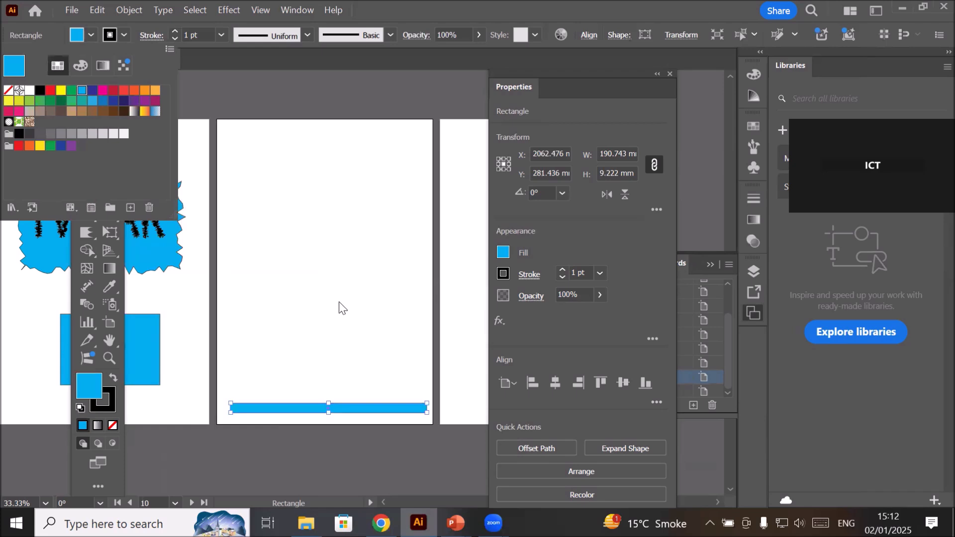
Widen the thin rectangle to about 212 mm to span the artboard and move it onto the artboard's lower edge
{"action": "left_click", "coordinate": [321, 421]}
{"action": "scroll", "coordinate": [321, 422], "scroll_direction": "up", "scroll_amount": 1}
{"action": "scroll", "coordinate": [324, 417], "scroll_direction": "down", "scroll_amount": 1}
{"action": "mouse_move", "coordinate": [232, 410]}
{"action": "left_mouse_down"}
{"action": "mouse_move", "coordinate": [209, 412]}
{"action": "mouse_move", "coordinate": [217, 409]}
{"action": "left_mouse_up"}
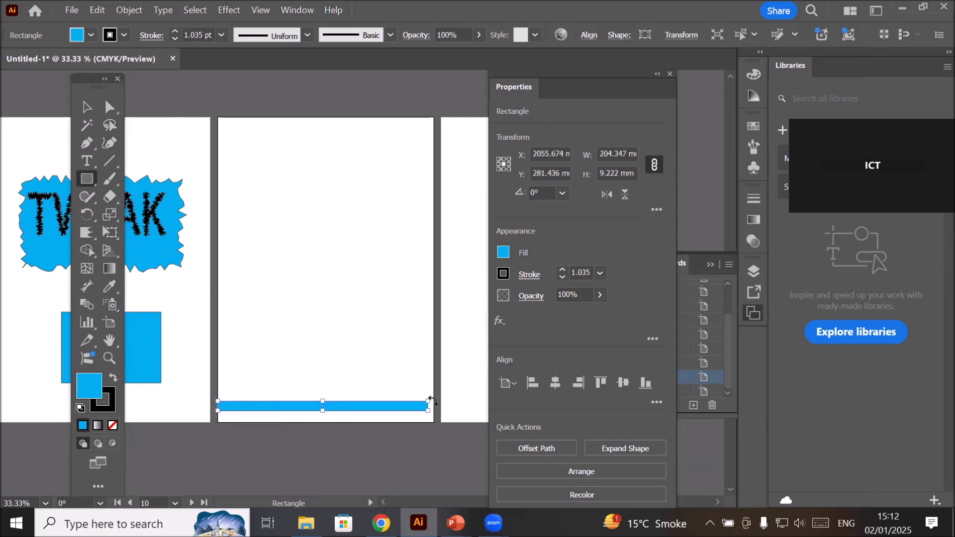
{"action": "left_click_drag", "start_coordinate": [429, 407], "coordinate": [436, 404]}
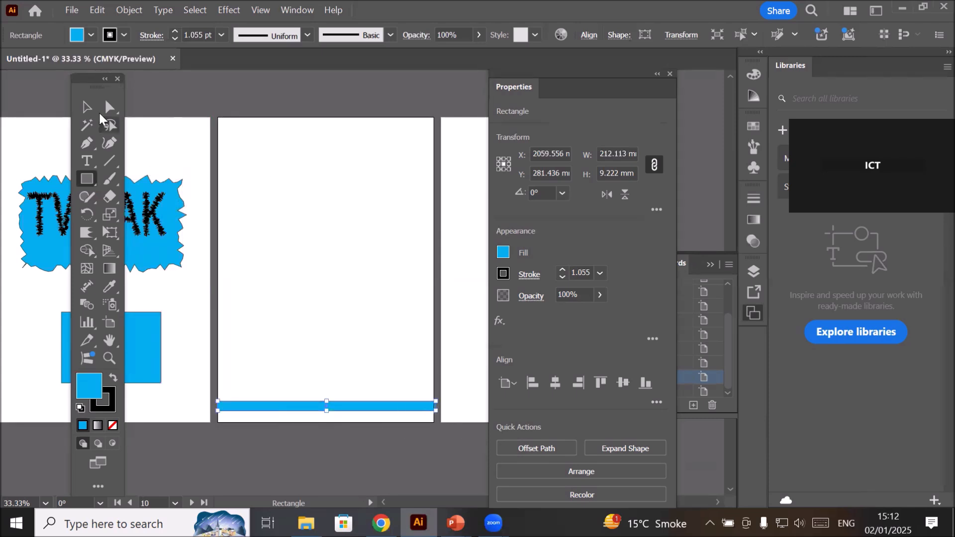
{"action": "left_click", "coordinate": [87, 107]}
{"action": "left_click_drag", "start_coordinate": [346, 408], "coordinate": [341, 412]}
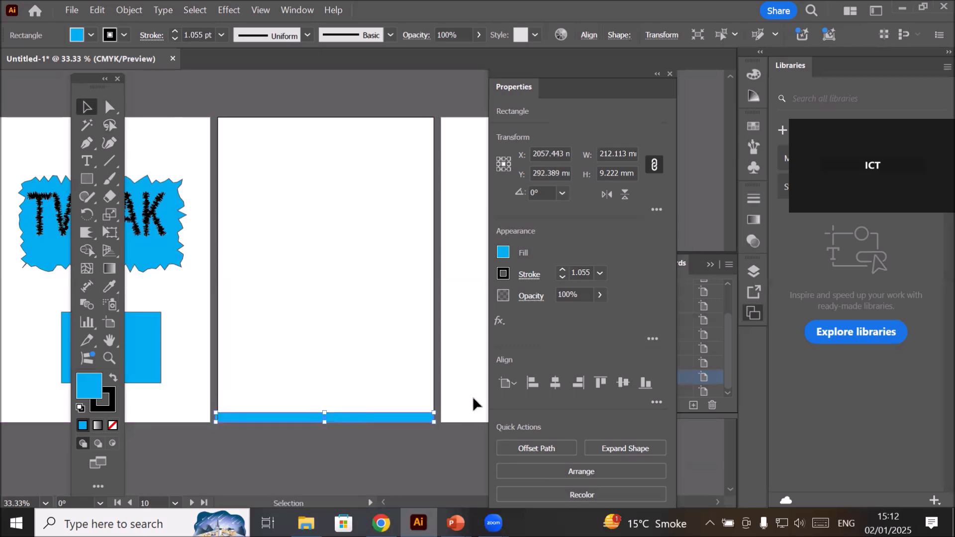
Start a Distort & Transform > Transform effect on the thin blue rectangle
{"action": "key", "text": "space"}
{"action": "left_click_drag", "start_coordinate": [448, 380], "coordinate": [396, 384]}
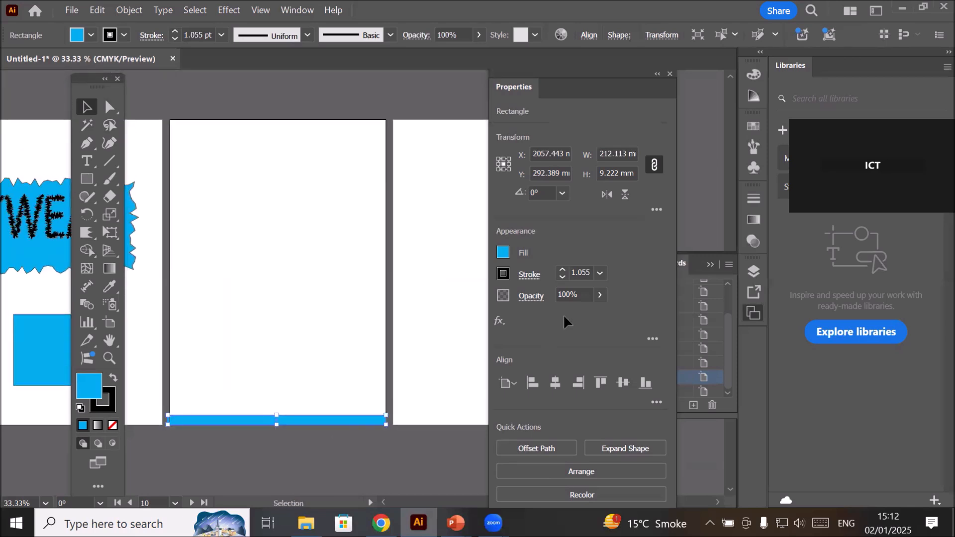
{"action": "left_click", "coordinate": [499, 320]}
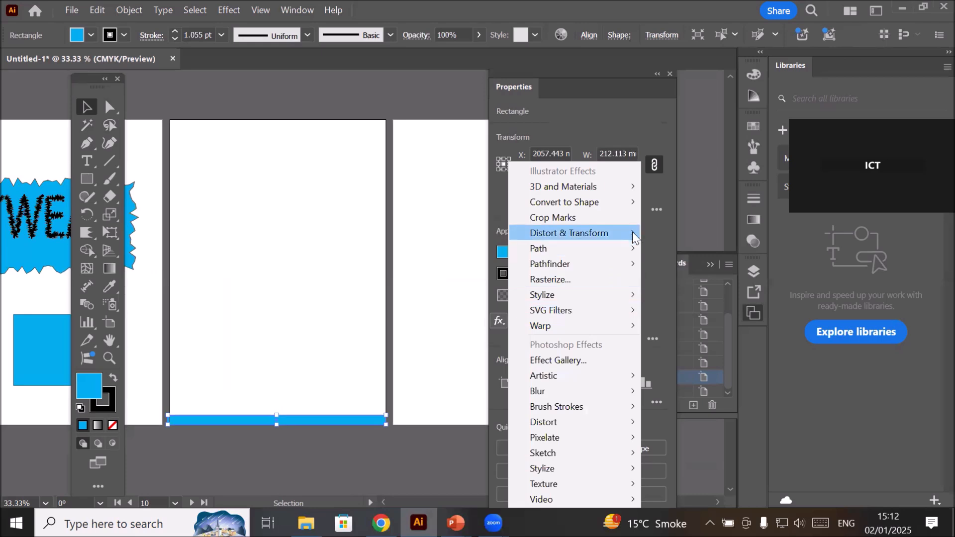
{"action": "mouse_move", "coordinate": [640, 227]}
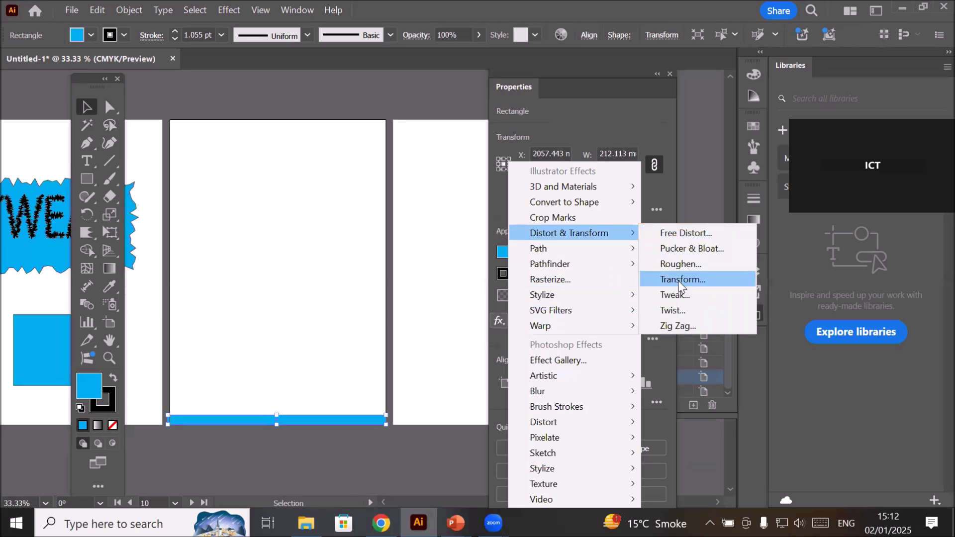
{"action": "left_click", "coordinate": [679, 285]}
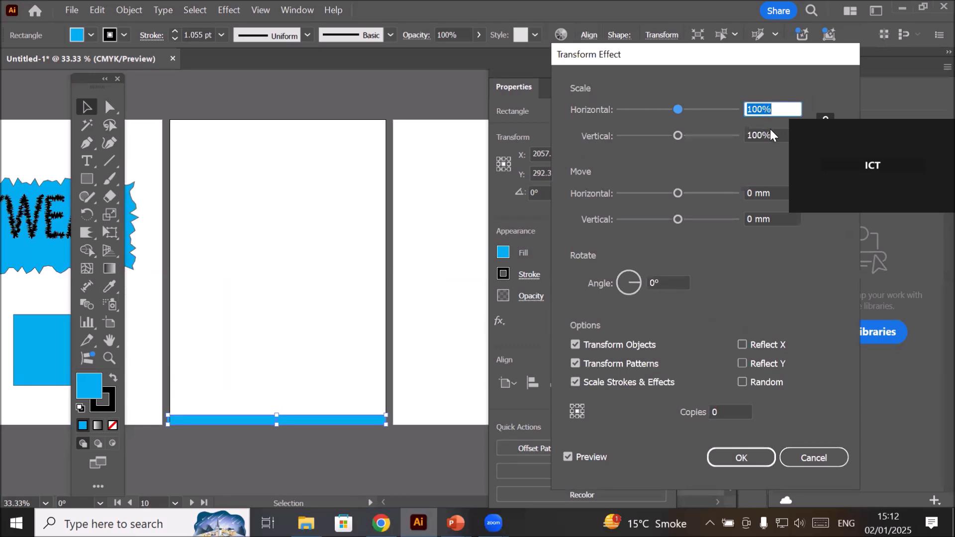
Try scaling the rectangle to 95% both horizontally and vertically
{"action": "key", "text": "Down"}
{"action": "key", "text": "Down"}
{"action": "key", "text": "Down"}
{"action": "key", "text": "Down"}
{"action": "key", "text": "Down"}
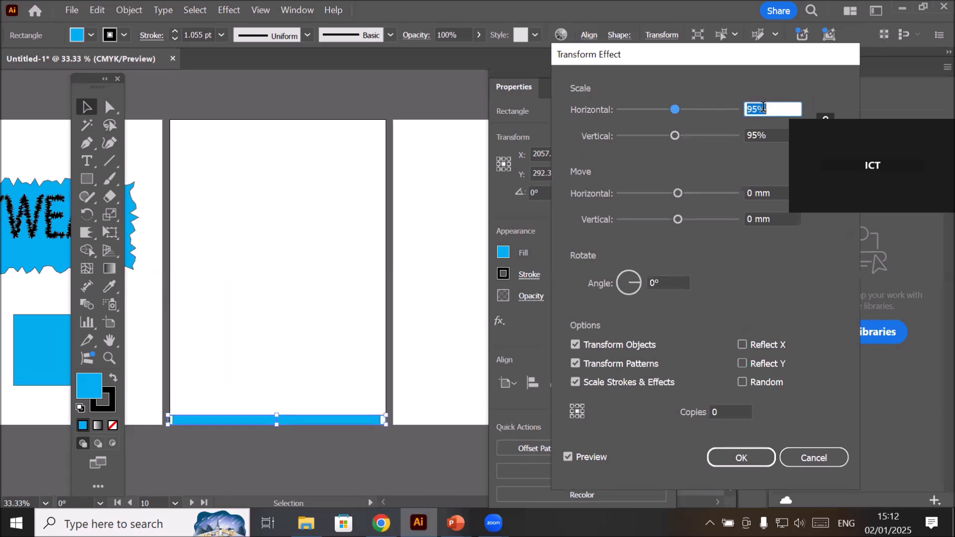
{"action": "key", "text": "Up"}
{"action": "key", "text": "Up"}
{"action": "key", "text": "Up"}
{"action": "key", "text": "Up"}
{"action": "key", "text": "Up"}
{"action": "key", "text": "Up"}
{"action": "key", "text": "Down"}
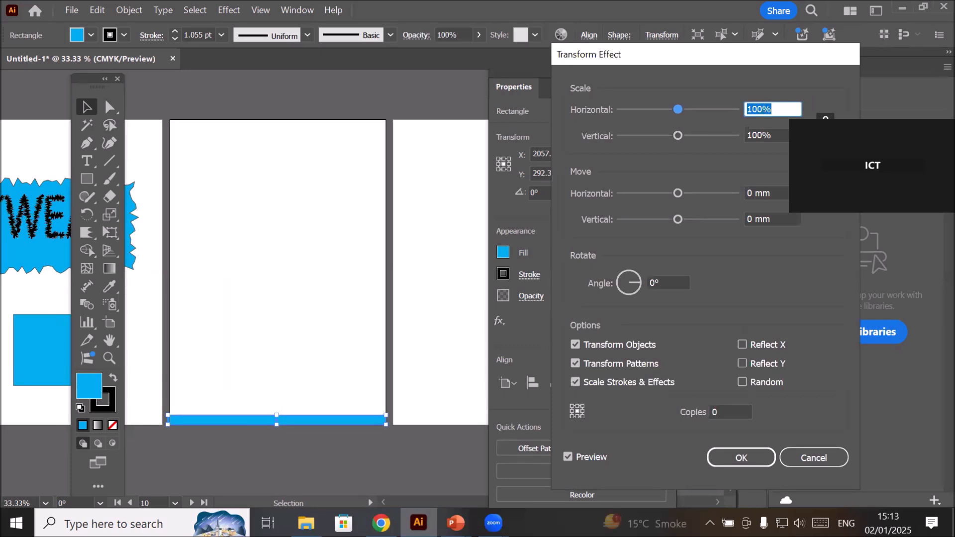
Unlink the scale values and set the horizontal scale to 90%, keeping the vertical scale at 100%
{"action": "left_click", "coordinate": [765, 110]}
{"action": "key", "text": "Down"}
{"action": "key", "text": "Down"}
{"action": "key", "text": "Down"}
{"action": "key", "text": "Down"}
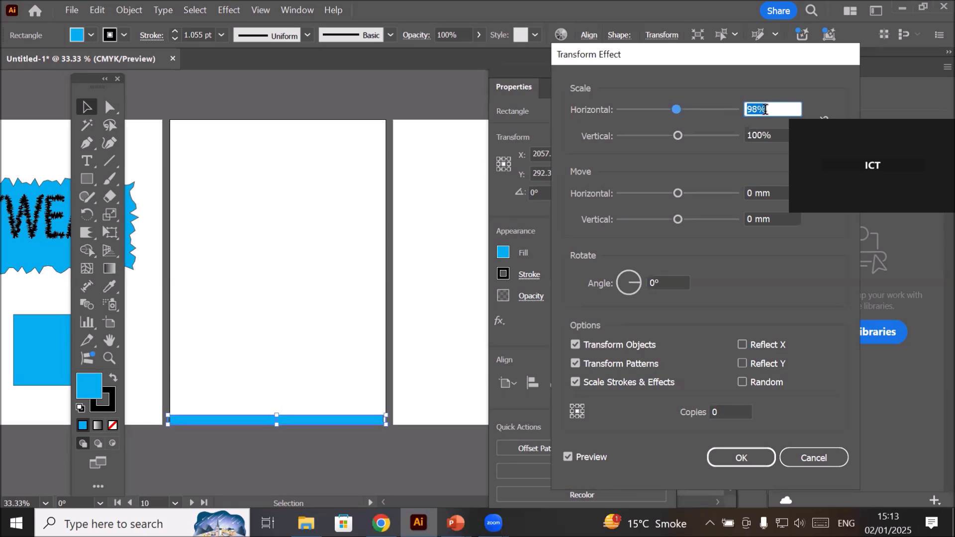
{"action": "key", "text": "Down"}
{"action": "key", "text": "Down"}
{"action": "key", "text": "Down"}
{"action": "key", "text": "Down"}
Set the effect's reference point to the lower-left corner and the number of copies to 10
{"action": "left_click", "coordinate": [572, 416]}
{"action": "left_click", "coordinate": [577, 416]}
{"action": "left_click", "coordinate": [571, 418]}
{"action": "left_click", "coordinate": [728, 410]}
{"action": "key", "text": "Up"}
{"action": "key", "text": "Up"}
{"action": "key", "text": "Up"}
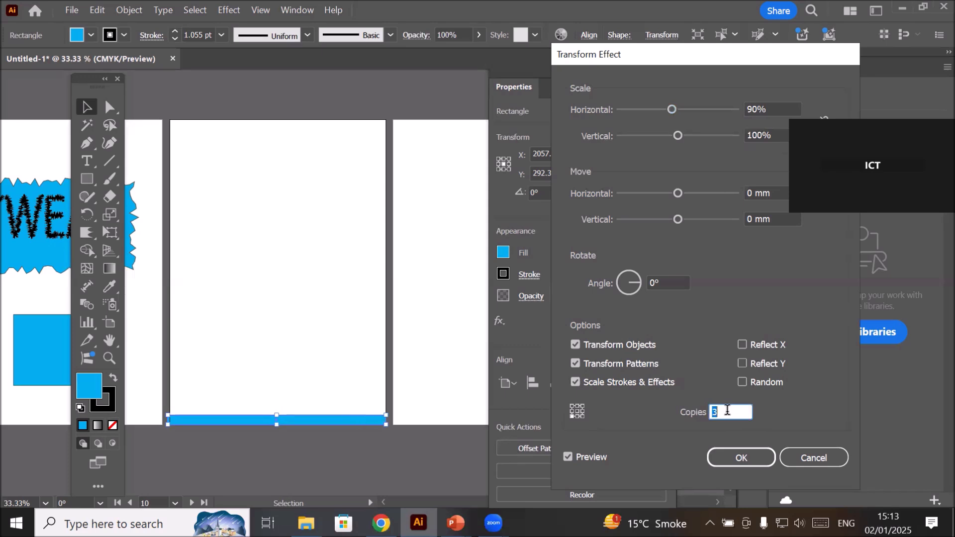
{"action": "key", "text": "Up"}
{"action": "key", "text": "Up"}
{"action": "key", "text": "Up"}
{"action": "key", "text": "Up"}
{"action": "key", "text": "Up"}
Set the effect's vertical move to -11 mm so the copies stack upward as separate bars
{"action": "left_click", "coordinate": [779, 219]}
{"action": "key", "text": "Down"}
{"action": "key", "text": "Down"}
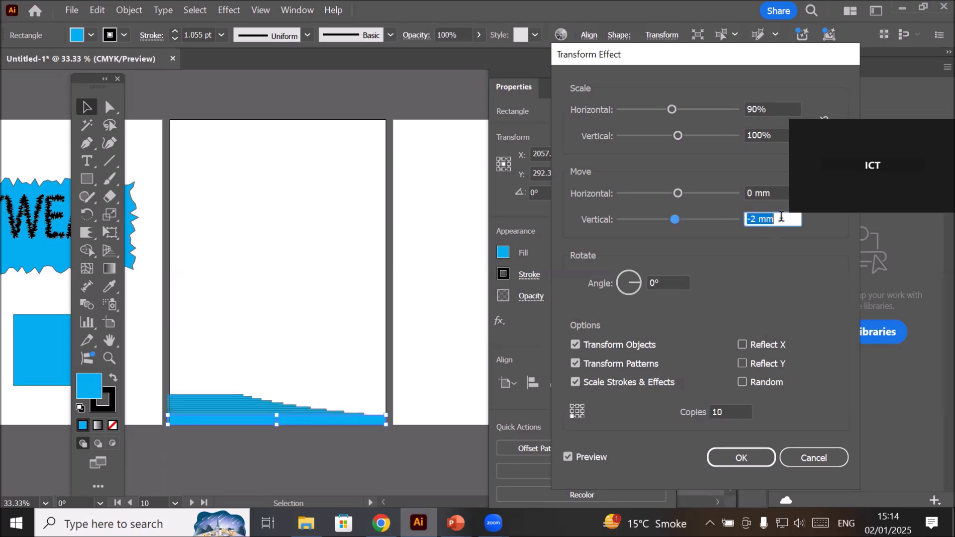
{"action": "key", "text": "Down"}
{"action": "key", "text": "Down"}
{"action": "key", "text": "Down"}
{"action": "key", "text": "Down"}
{"action": "key", "text": "Down"}
{"action": "key", "text": "Down"}
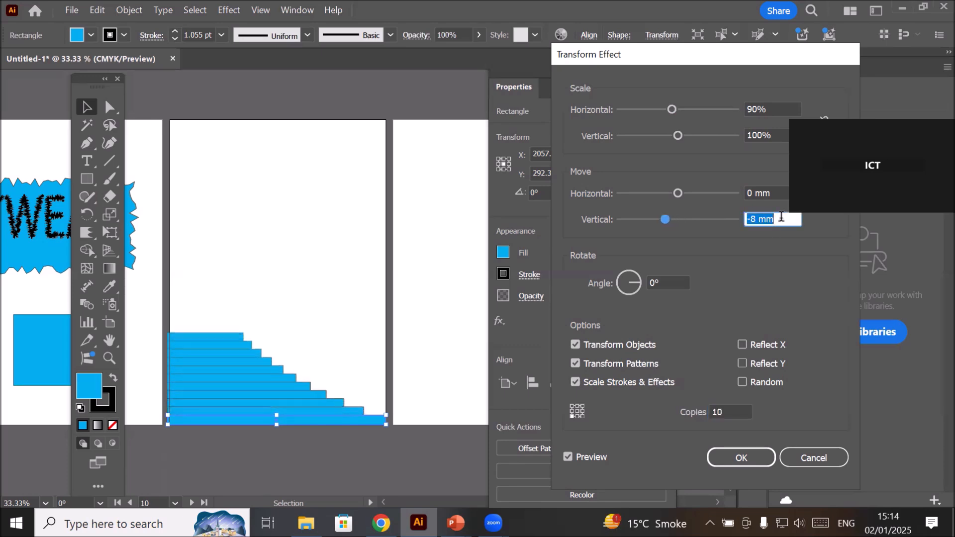
{"action": "key", "text": "Down"}
{"action": "key", "text": "Down"}
{"action": "key", "text": "Down"}
{"action": "key", "text": "Down"}
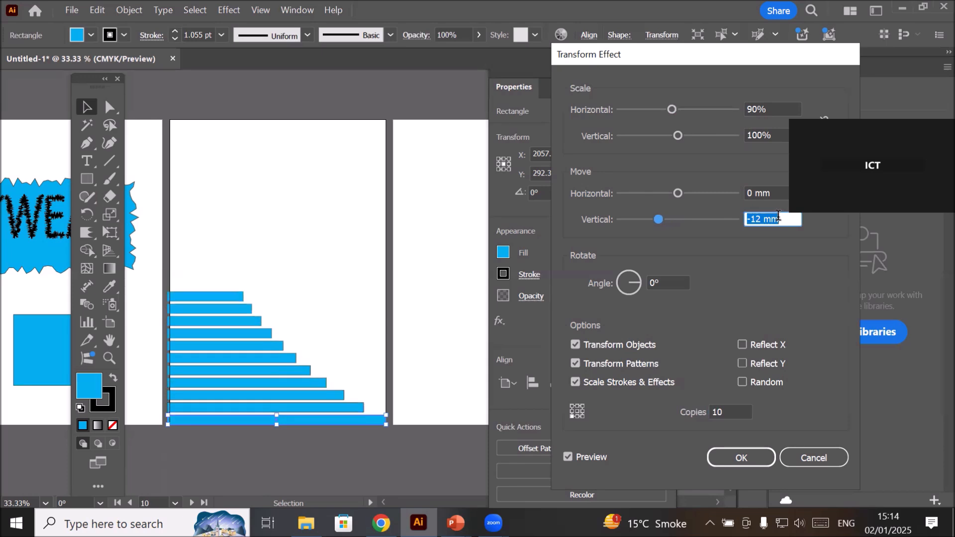
{"action": "key", "text": "Up"}
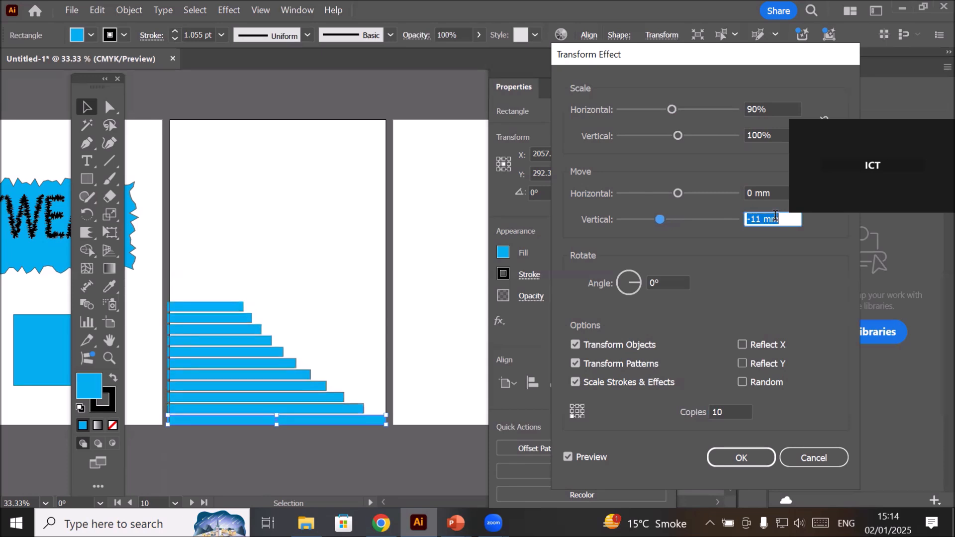
Increase the number of copies to 26 to fill the artboard's height
{"action": "left_click", "coordinate": [735, 412]}
{"action": "key", "text": "Up"}
{"action": "key", "text": "Up"}
{"action": "key", "text": "Up"}
{"action": "key", "text": "Up"}
{"action": "key", "text": "Up"}
{"action": "key", "text": "Up"}
{"action": "key", "text": "Up"}
{"action": "key", "text": "Up"}
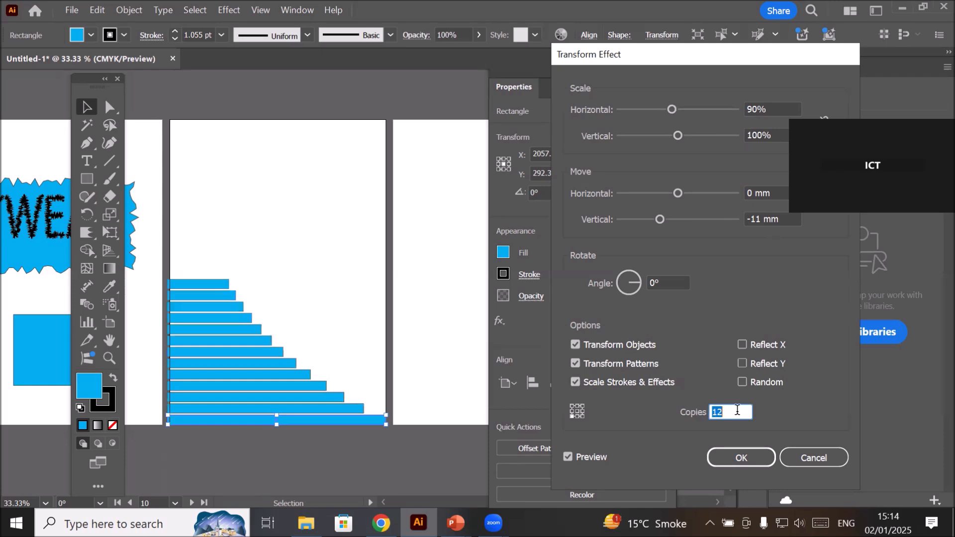
{"action": "key", "text": "Up"}
{"action": "key", "text": "Up"}
{"action": "key", "text": "Up"}
{"action": "key", "text": "Up"}
{"action": "key", "text": "Up"}
{"action": "key", "text": "Up"}
{"action": "key", "text": "Up"}
{"action": "key", "text": "Up"}
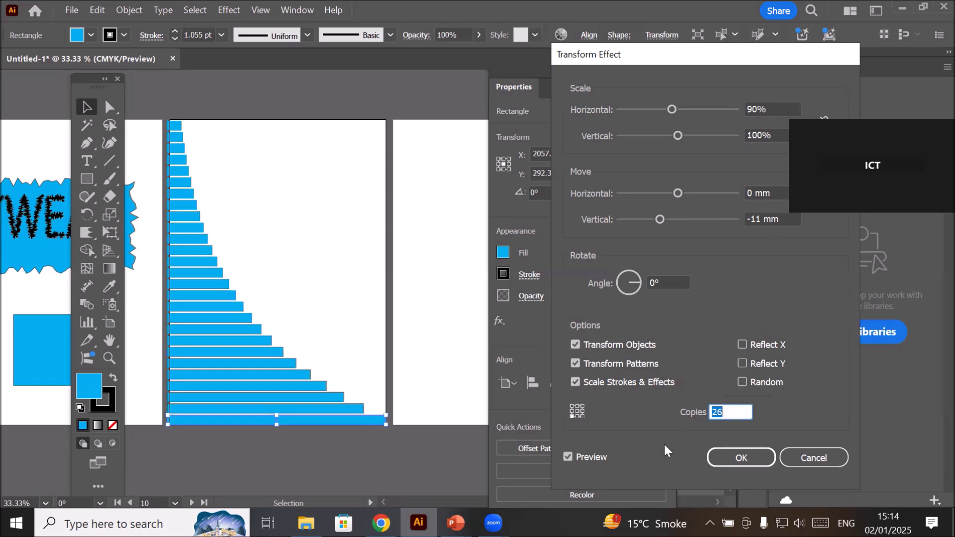
Compare the three lower reference points and set the effect's reference point to the lower-right corner
{"action": "left_click", "coordinate": [580, 414]}
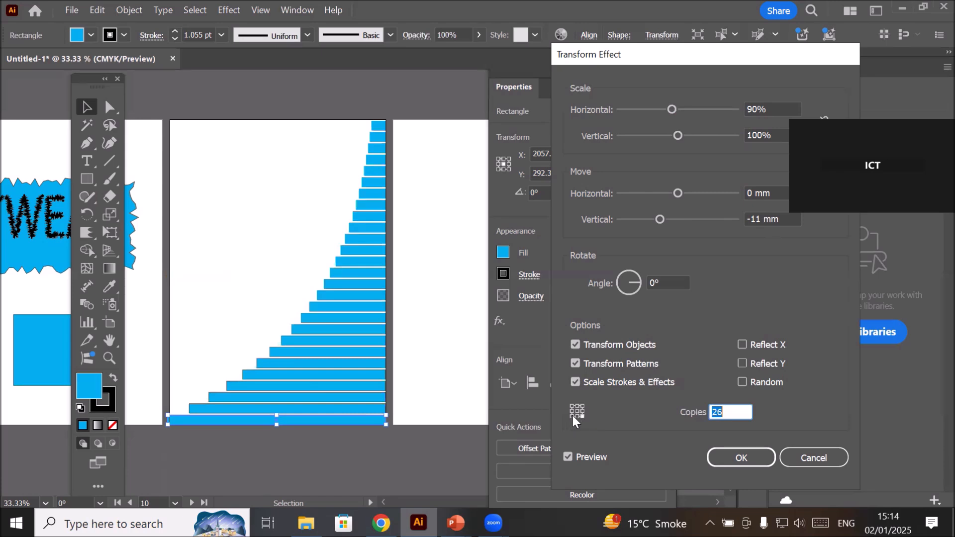
{"action": "left_click", "coordinate": [572, 416]}
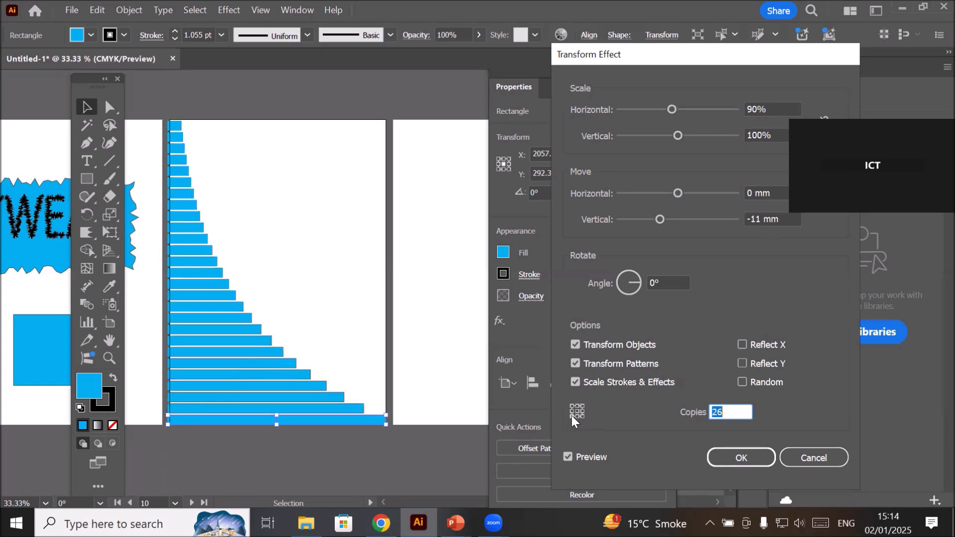
{"action": "left_click", "coordinate": [575, 416]}
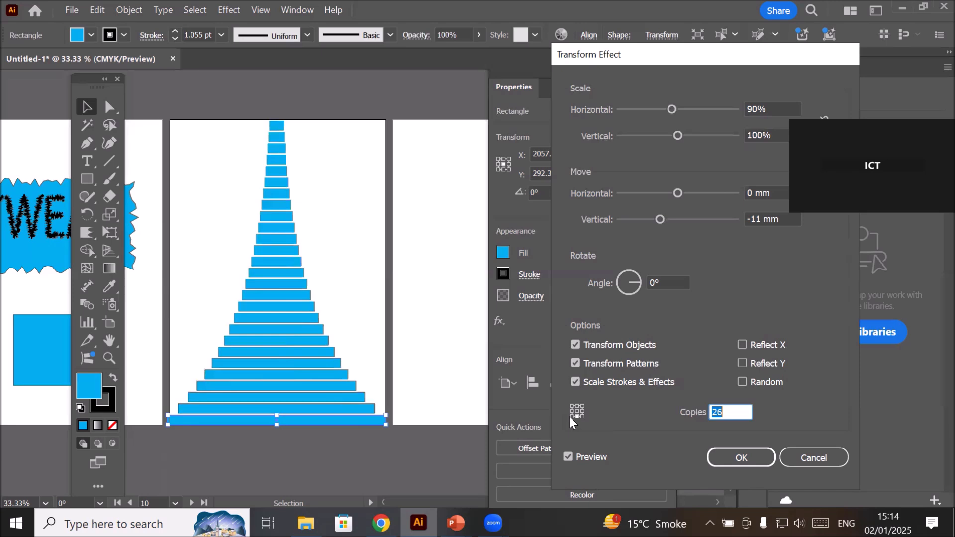
{"action": "left_click", "coordinate": [571, 416]}
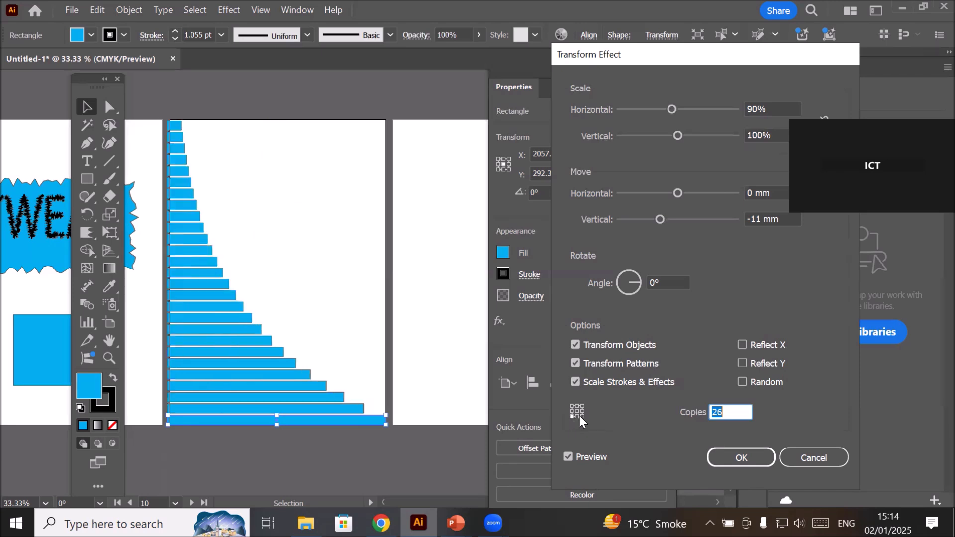
{"action": "left_click", "coordinate": [582, 415]}
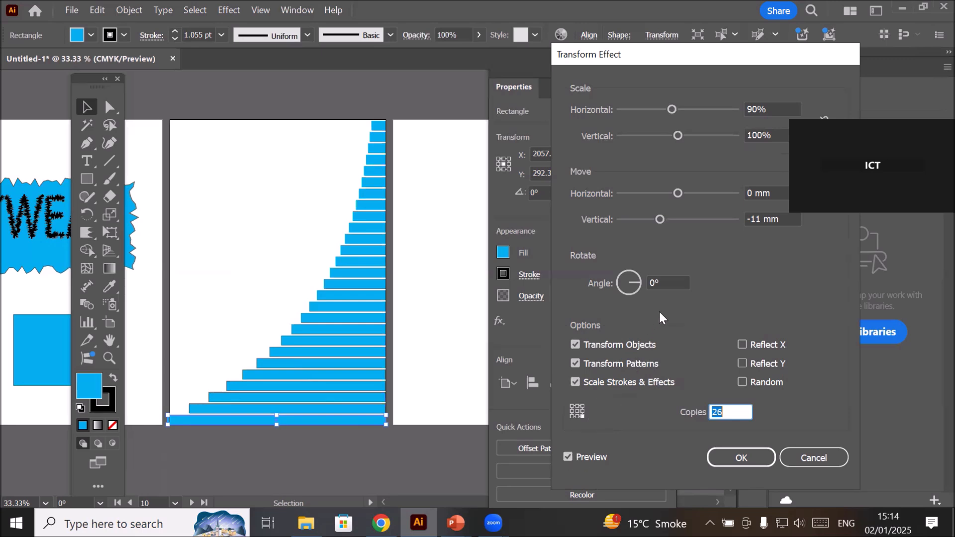
Try different positive and negative rotation angles for the copies and set the angle to 6°
{"action": "left_click", "coordinate": [668, 283]}
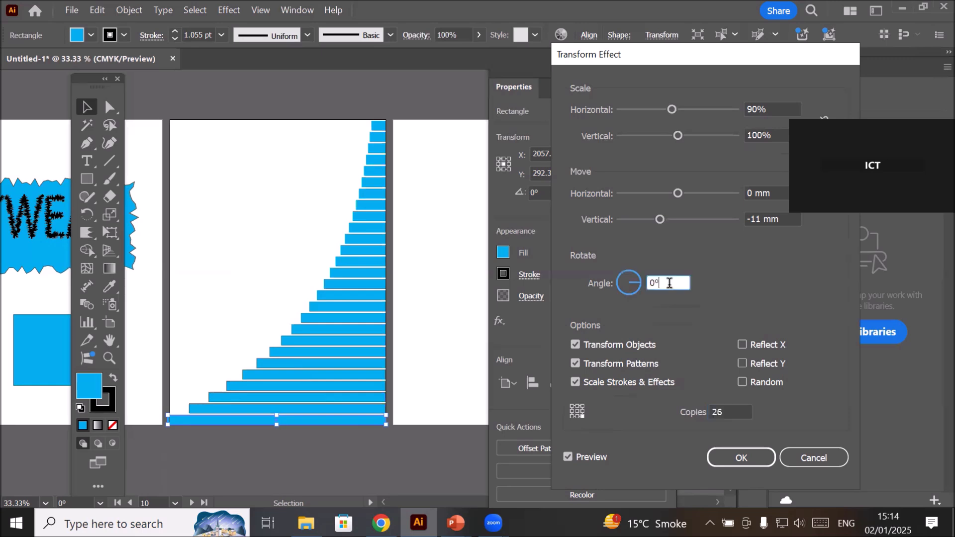
{"action": "key", "text": "Up"}
{"action": "key", "text": "Up"}
{"action": "key", "text": "Up"}
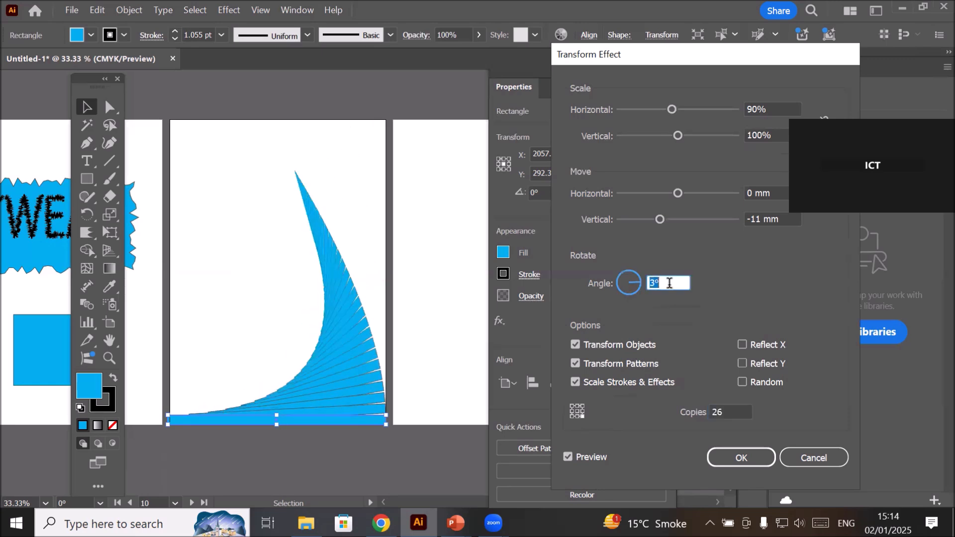
{"action": "key", "text": "Up"}
{"action": "key", "text": "Up"}
{"action": "key", "text": "Up"}
{"action": "key", "text": "Up"}
{"action": "key", "text": "Up"}
{"action": "key", "text": "Up"}
{"action": "key", "text": "Up"}
{"action": "key", "text": "Up"}
{"action": "key", "text": "Up"}
{"action": "key", "text": "Down"}
{"action": "key", "text": "Down"}
{"action": "key", "text": "Down"}
{"action": "key", "text": "Down"}
{"action": "key", "text": "Down"}
{"action": "key", "text": "Down"}
{"action": "key", "text": "Down"}
{"action": "key", "text": "Down"}
{"action": "key", "text": "Down"}
{"action": "key", "text": "Down"}
{"action": "key", "text": "Down"}
{"action": "key", "text": "Down"}
{"action": "key", "text": "Down"}
{"action": "key", "text": "Down"}
{"action": "key", "text": "Down"}
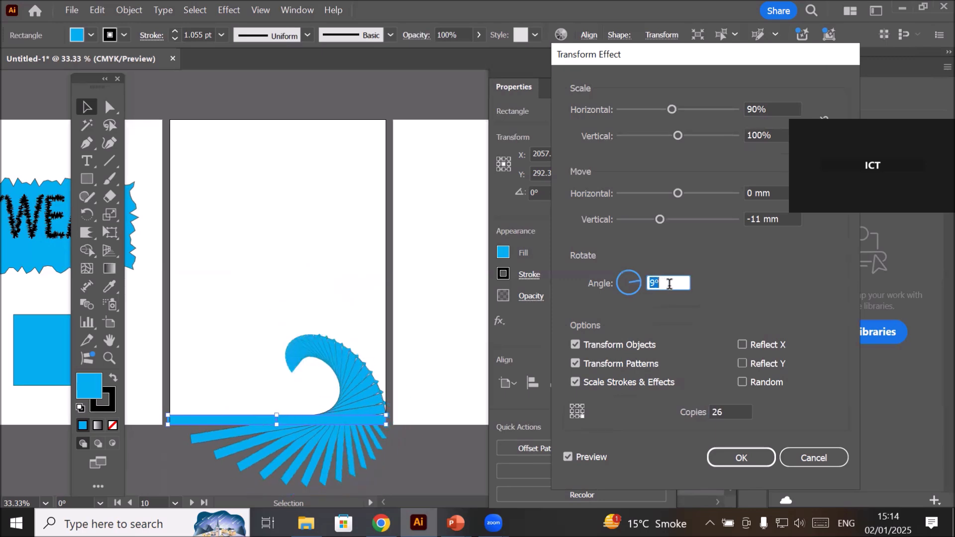
{"action": "key", "text": "Up"}
{"action": "key", "text": "Up"}
{"action": "key", "text": "Up"}
{"action": "key", "text": "Up"}
{"action": "key", "text": "Up"}
{"action": "key", "text": "Up"}
{"action": "key", "text": "Up"}
{"action": "key", "text": "Up"}
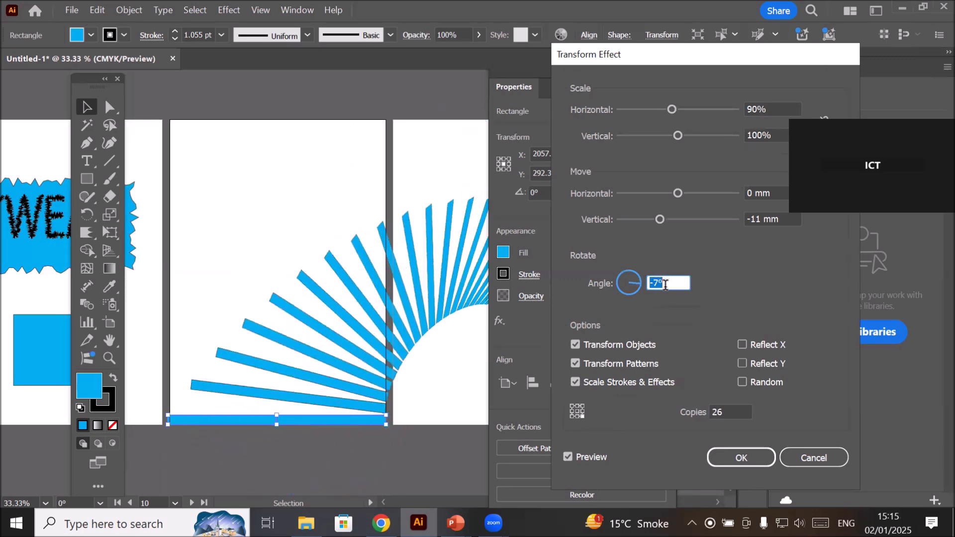
{"action": "key", "text": "Up"}
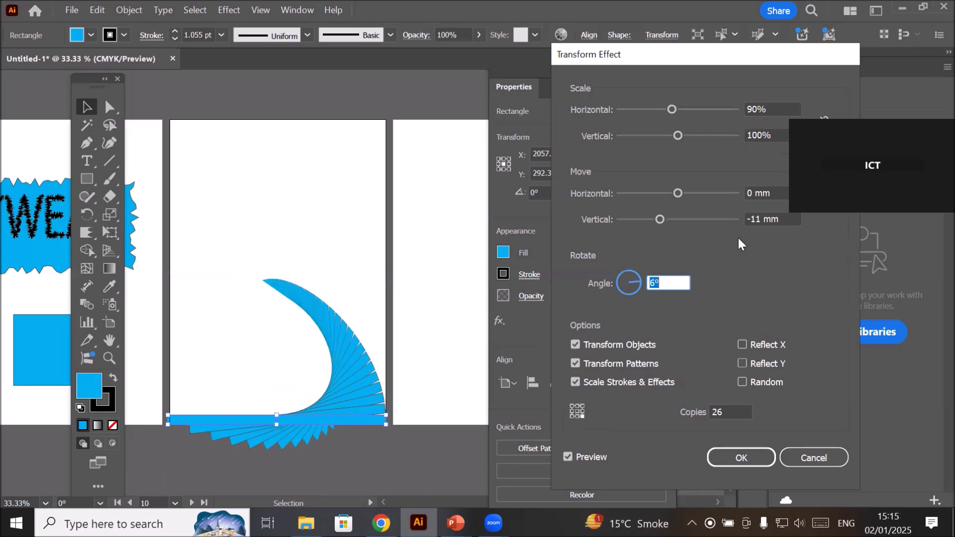
Set the effect's vertical move to -20 mm to spread the rotated copies apart
{"action": "left_click", "coordinate": [785, 220]}
{"action": "key", "text": "Down"}
{"action": "key", "text": "Down"}
{"action": "key", "text": "Down"}
{"action": "key", "text": "Down"}
{"action": "key", "text": "Down"}
{"action": "key", "text": "Down"}
{"action": "key", "text": "Down"}
{"action": "key", "text": "Down"}
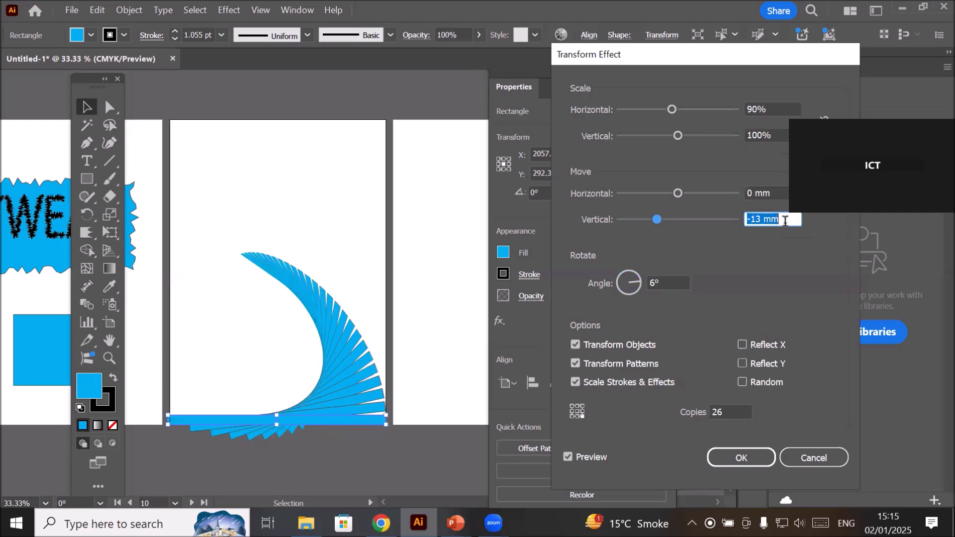
{"action": "key", "text": "Down"}
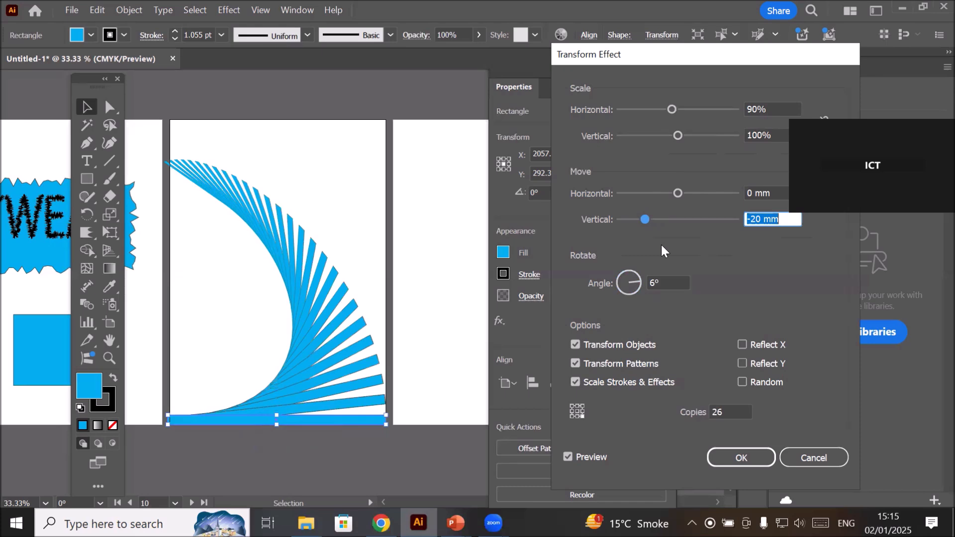
Try the Reflect Y and Reflect X options on the copies
{"action": "left_click", "coordinate": [742, 364]}
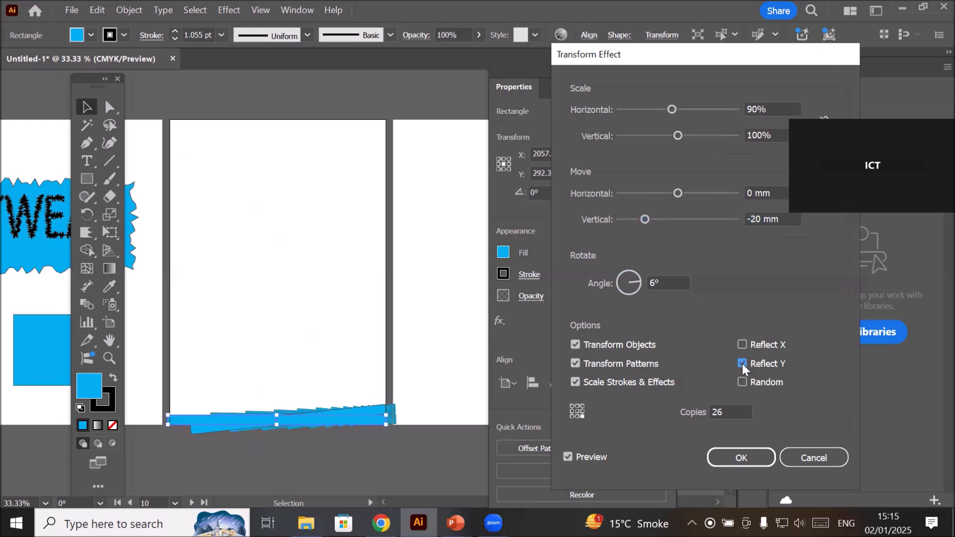
{"action": "left_click", "coordinate": [742, 364]}
{"action": "left_click", "coordinate": [743, 344]}
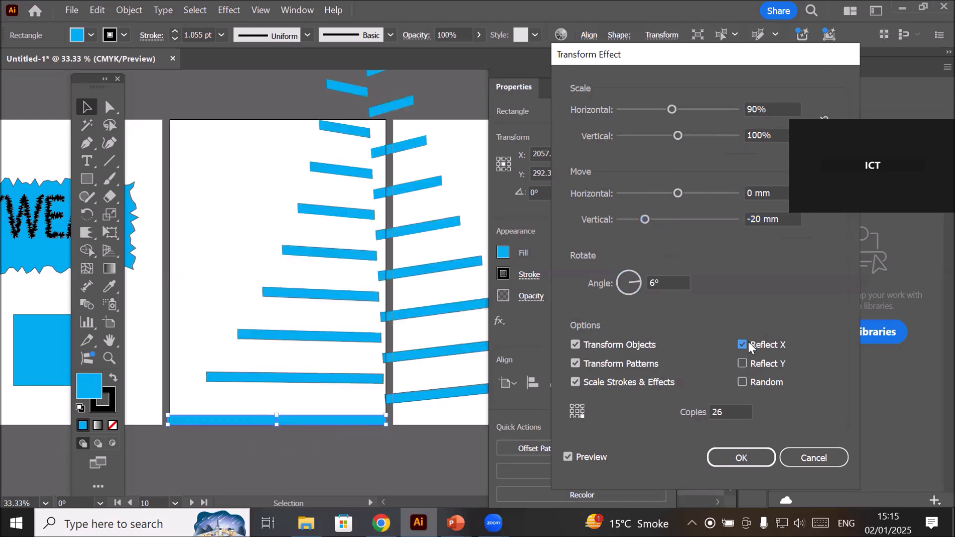
{"action": "left_click", "coordinate": [743, 345]}
{"action": "left_click", "coordinate": [743, 344]}
{"action": "left_click", "coordinate": [748, 343]}
{"action": "left_click", "coordinate": [748, 343]}
{"action": "left_click", "coordinate": [748, 343]}
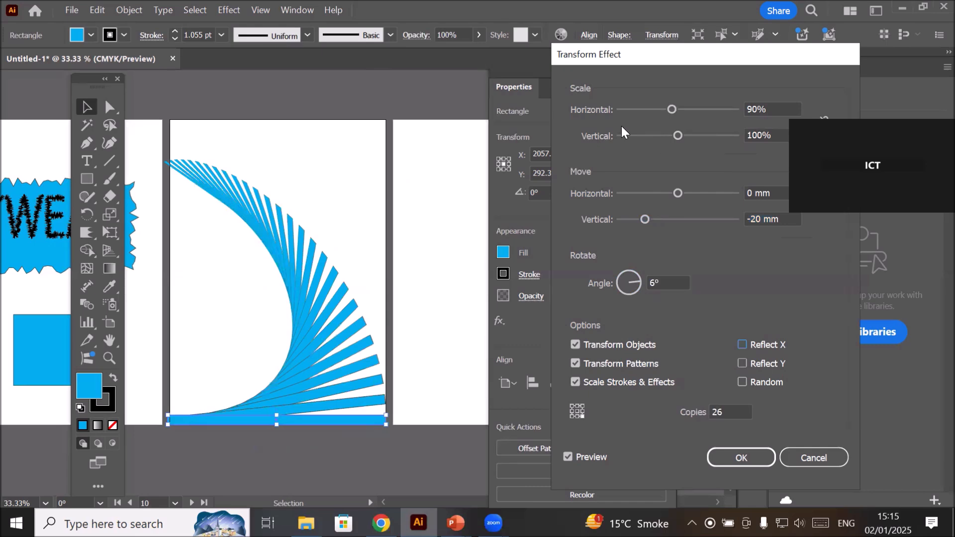
Set the rotation angle of the bar copies to 0° so the bars stay horizontal
{"action": "left_click", "coordinate": [661, 282]}
{"action": "key", "text": "Down"}
{"action": "key", "text": "Down"}
{"action": "key", "text": "Down"}
{"action": "key", "text": "Down"}
{"action": "key", "text": "Down"}
{"action": "key", "text": "Down"}
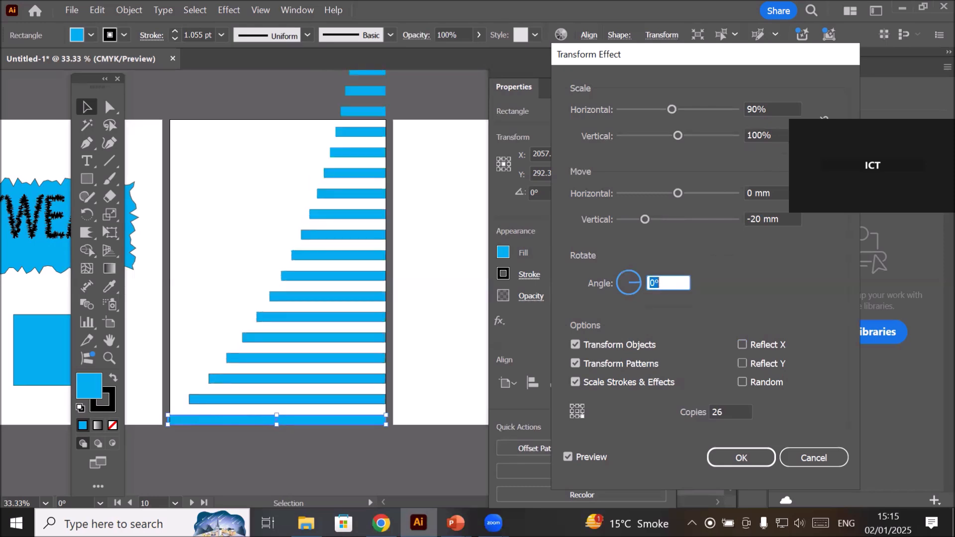
Set the effect's vertical move to -11 mm to stack the bar copies closely up the artboard
{"action": "left_click", "coordinate": [779, 219]}
{"action": "key", "text": "Down"}
{"action": "key", "text": "Up"}
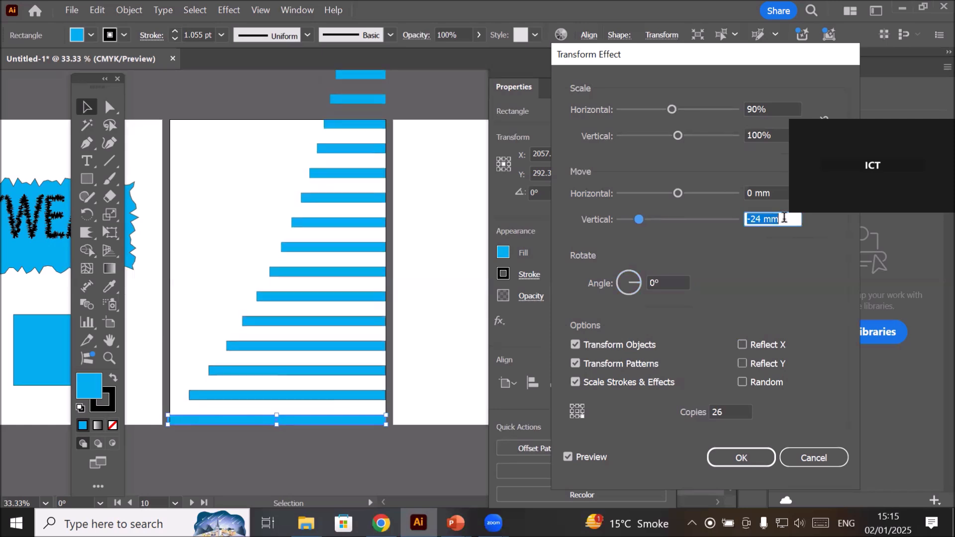
{"action": "key", "text": "Up"}
{"action": "key", "text": "Up"}
{"action": "key", "text": "Up"}
{"action": "key", "text": "Up"}
{"action": "key", "text": "Up"}
{"action": "key", "text": "Up"}
{"action": "key", "text": "Up"}
{"action": "key", "text": "Up"}
{"action": "key", "text": "Up"}
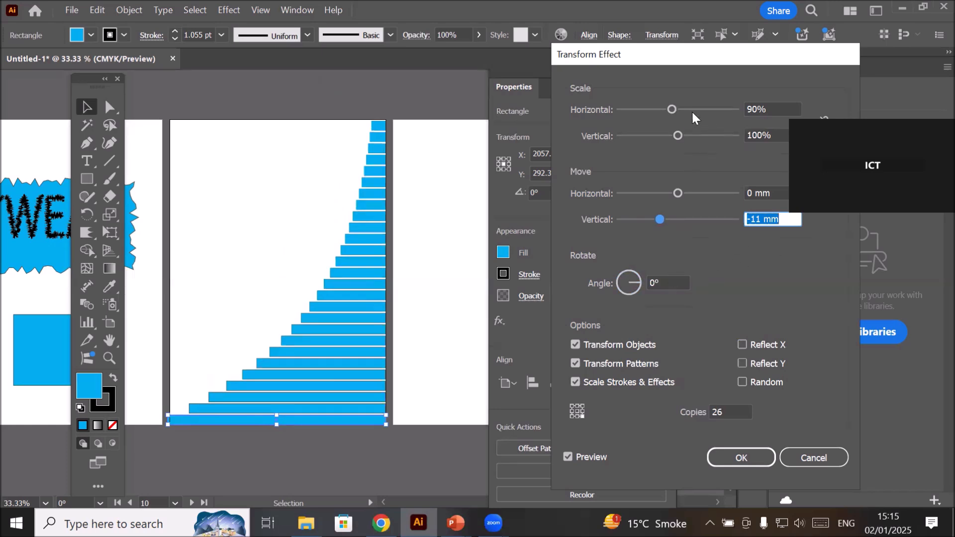
Try raising the horizontal scale of the bar copies step by step to 100%
{"action": "left_click", "coordinate": [771, 108]}
{"action": "key", "text": "Up"}
{"action": "key", "text": "Up"}
{"action": "key", "text": "Up"}
{"action": "key", "text": "Up"}
{"action": "key", "text": "Up"}
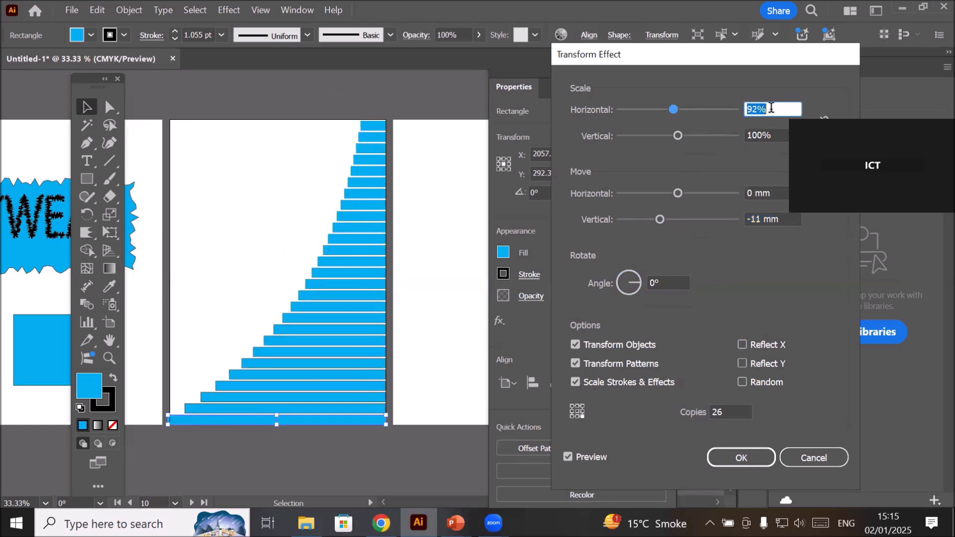
{"action": "key", "text": "Up"}
{"action": "key", "text": "Up"}
{"action": "key", "text": "Up"}
{"action": "key", "text": "Up"}
{"action": "key", "text": "Up"}
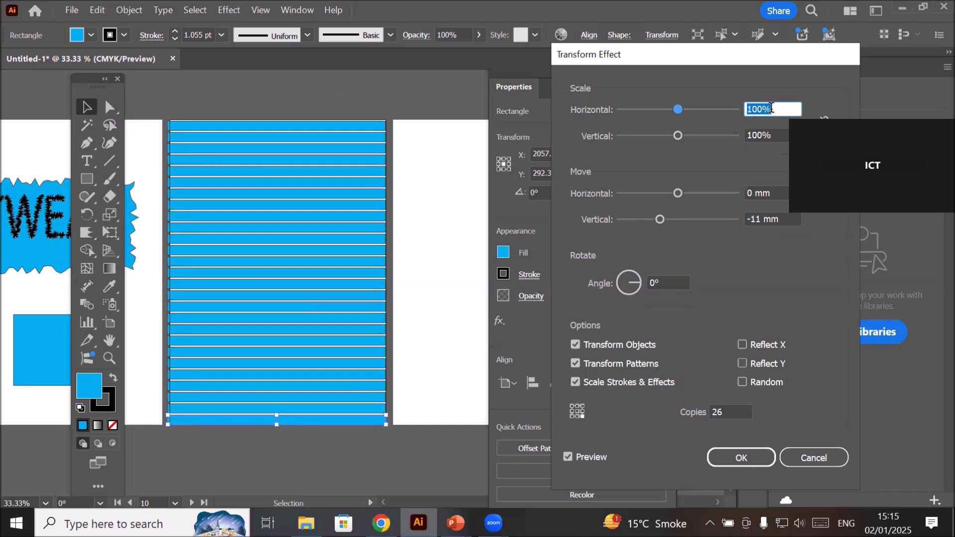
Reduce the horizontal scale of the bar copies to 89%, apply the Transform effect and deselect the bars
{"action": "key", "text": "Down"}
{"action": "key", "text": "Down"}
{"action": "key", "text": "Down"}
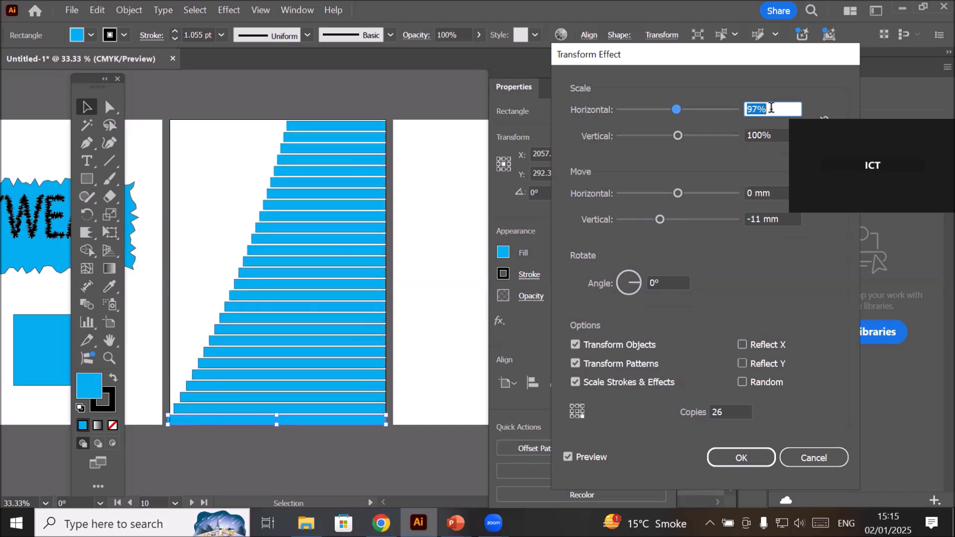
{"action": "key", "text": "Down"}
{"action": "key", "text": "Down"}
{"action": "key", "text": "Down"}
{"action": "key", "text": "Down"}
{"action": "key", "text": "Down"}
{"action": "key", "text": "Down"}
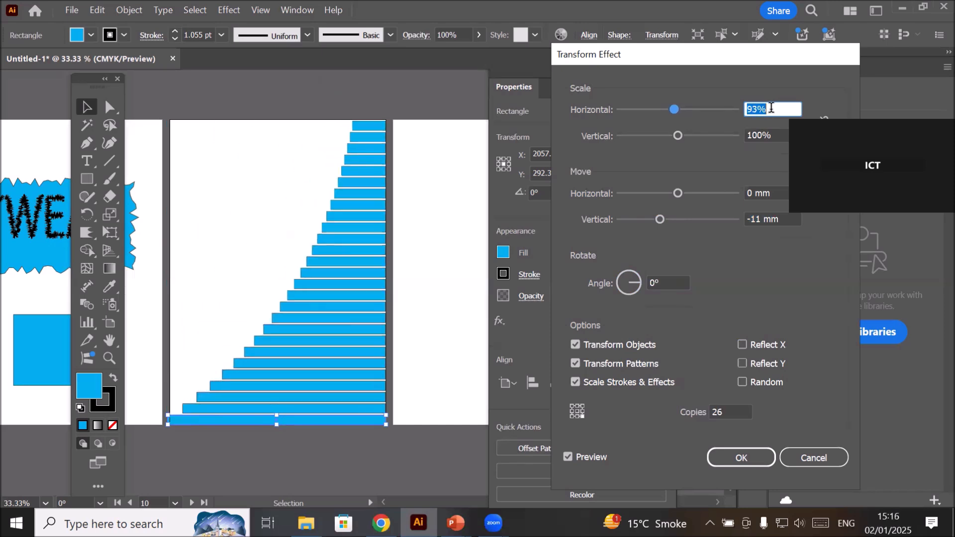
{"action": "key", "text": "Down"}
{"action": "key", "text": "Down"}
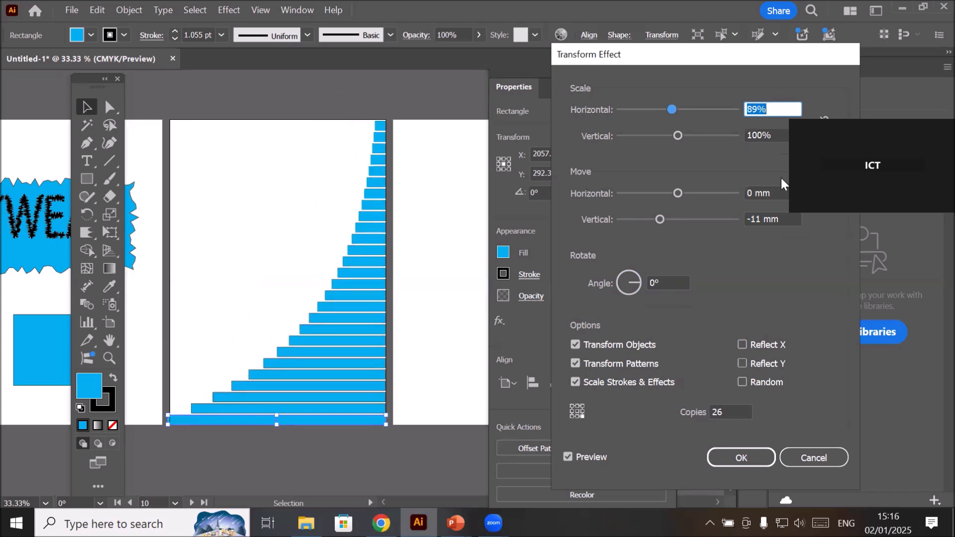
{"action": "left_click", "coordinate": [733, 460]}
{"action": "left_click", "coordinate": [429, 322]}
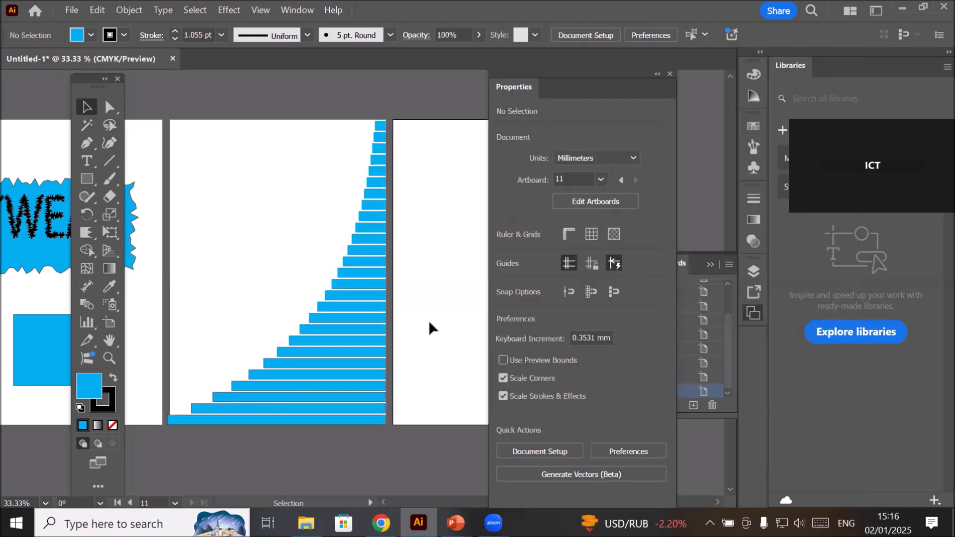
Remove the Transform effect from the stepped bars and move the remaining bar below the artboard
{"action": "left_click", "coordinate": [343, 323]}
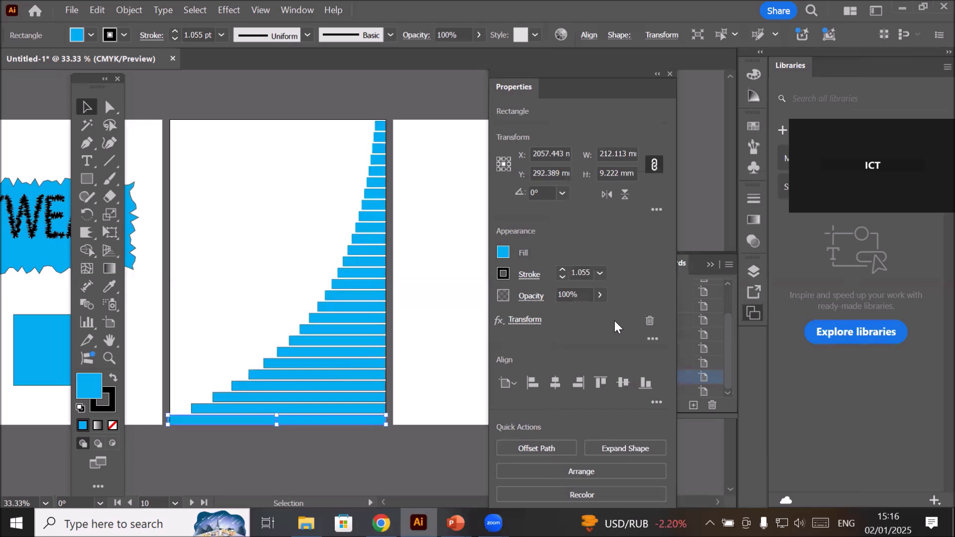
{"action": "left_click", "coordinate": [649, 322]}
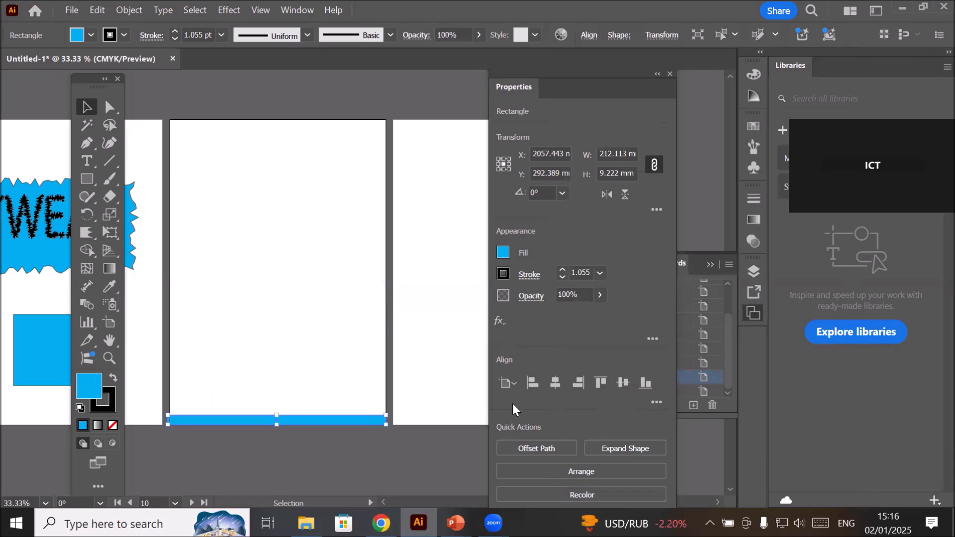
{"action": "left_click_drag", "start_coordinate": [343, 424], "coordinate": [350, 464]}
Draw a flat ellipse on the emptied artboard and adjust its size to about 88 mm wide by 17 mm high
{"action": "left_click", "coordinate": [88, 182]}
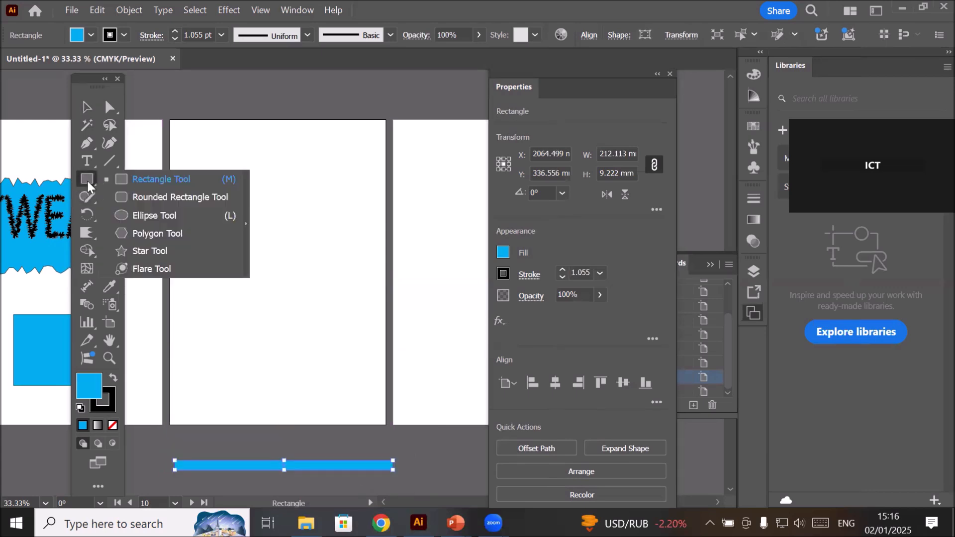
{"action": "left_click", "coordinate": [141, 216]}
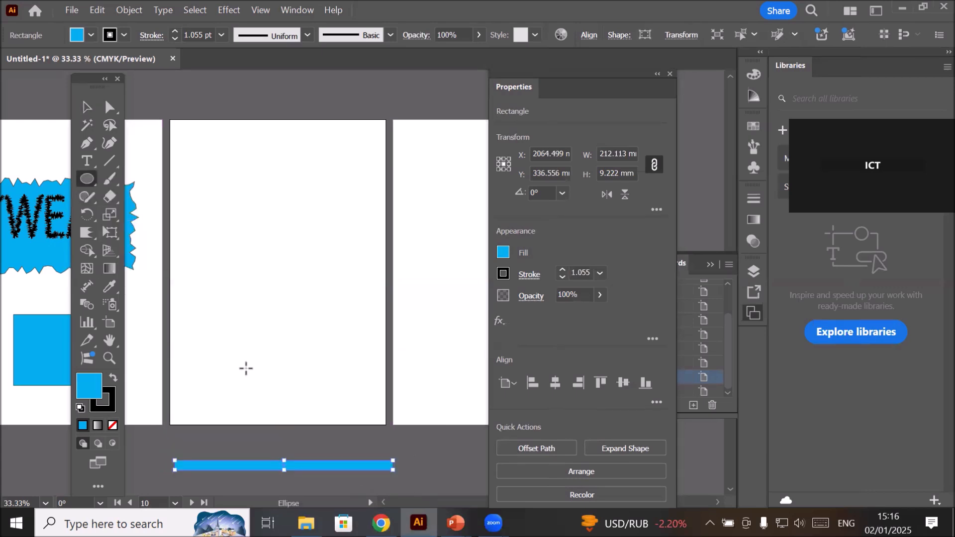
{"action": "left_click_drag", "start_coordinate": [284, 289], "coordinate": [387, 307]}
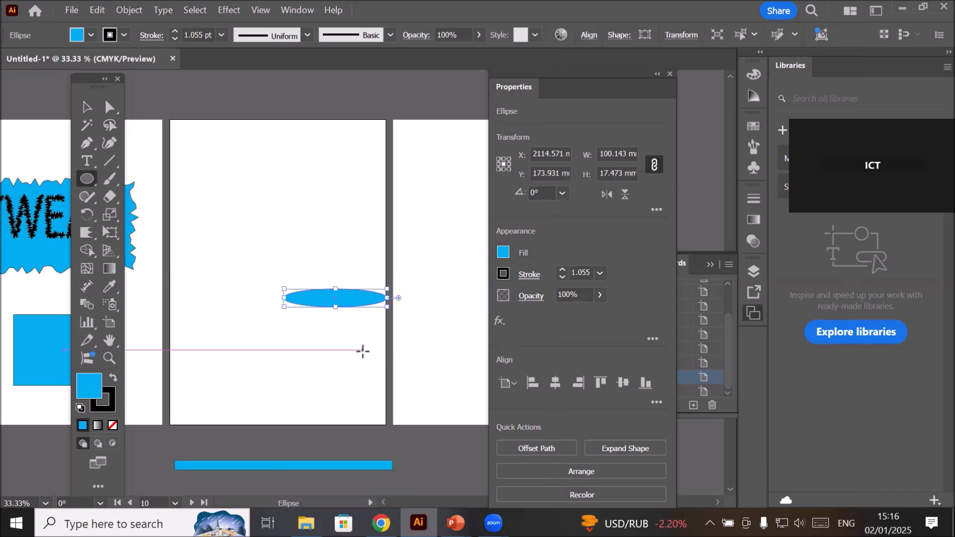
{"action": "left_click_drag", "start_coordinate": [287, 300], "coordinate": [294, 303]}
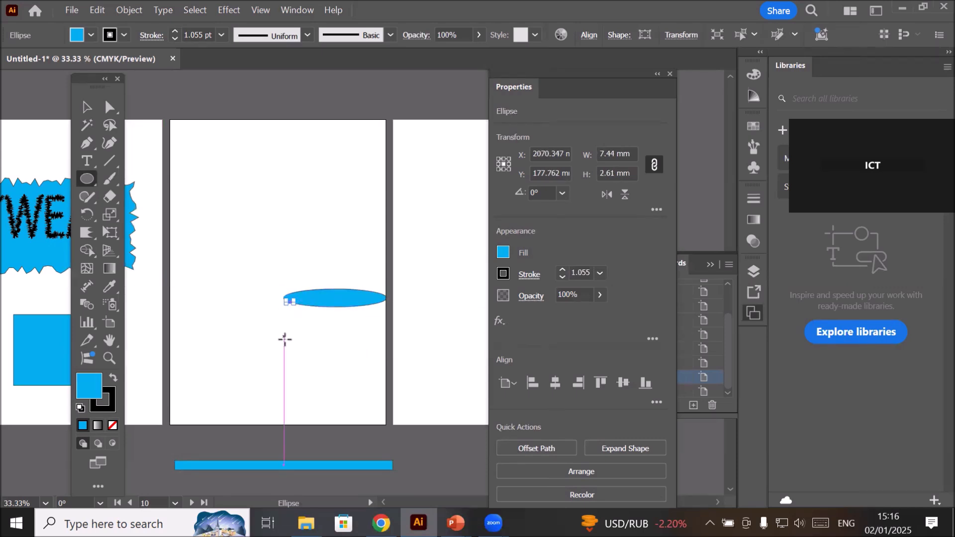
{"action": "key", "text": "ctrl+z"}
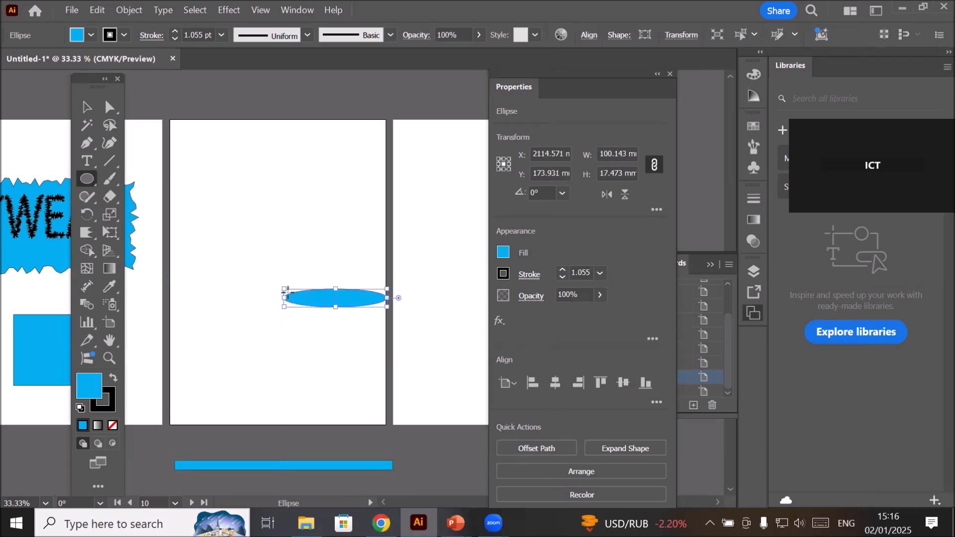
{"action": "left_click_drag", "start_coordinate": [285, 300], "coordinate": [300, 307]}
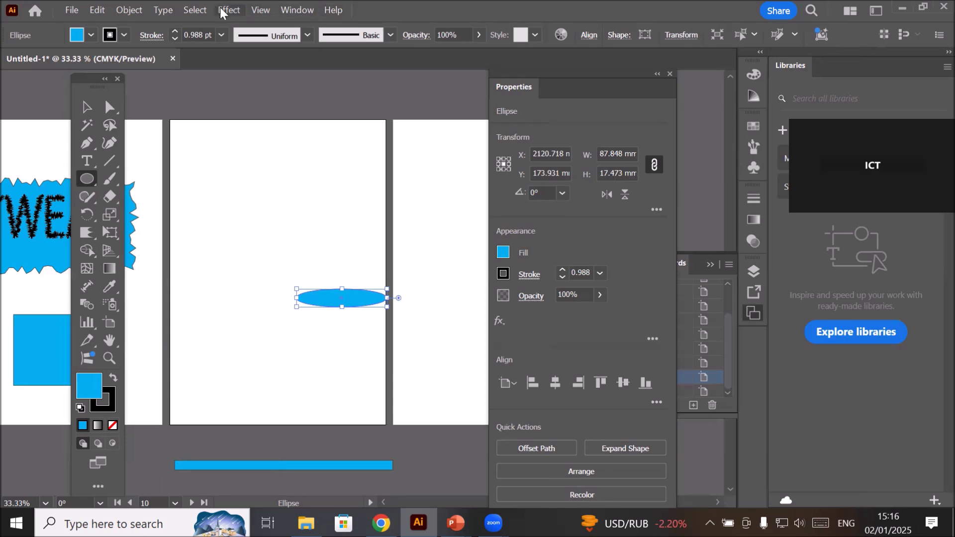
{"action": "left_click", "coordinate": [498, 322]}
{"action": "mouse_move", "coordinate": [571, 236]}
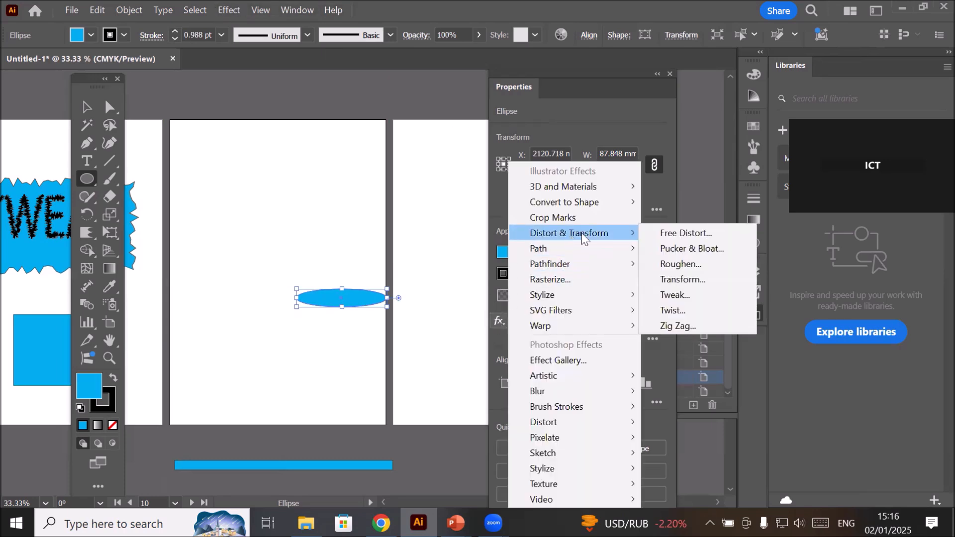
{"action": "left_click", "coordinate": [701, 285]}
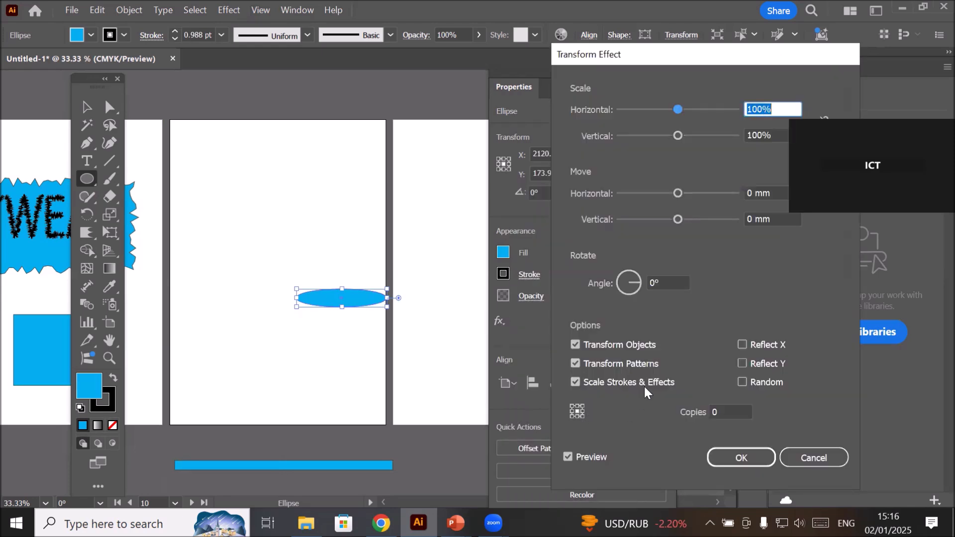
{"action": "left_click", "coordinate": [793, 109]}
{"action": "left_click", "coordinate": [806, 460]}
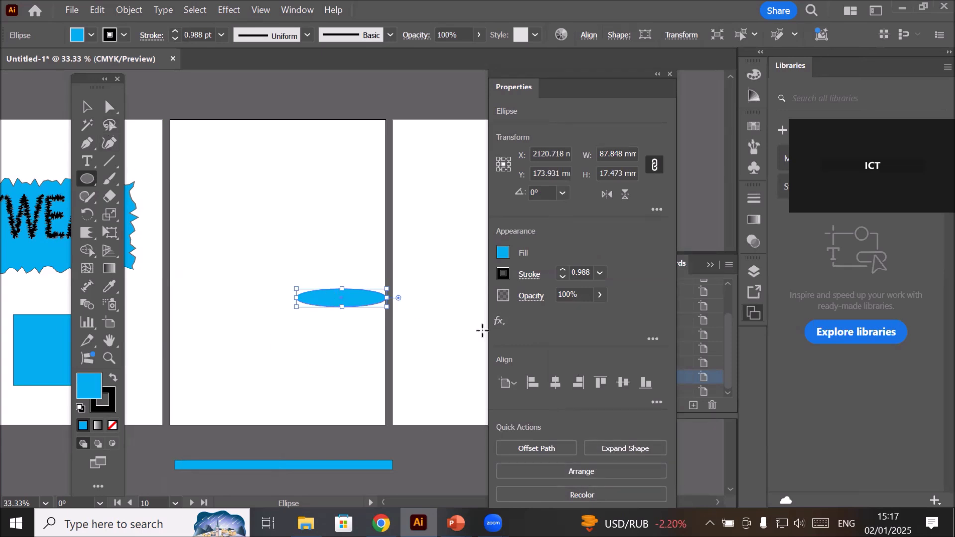
Shift the ellipse toward the artboard's middle and start a Transform effect on it with 10 copies
{"action": "left_click", "coordinate": [84, 113]}
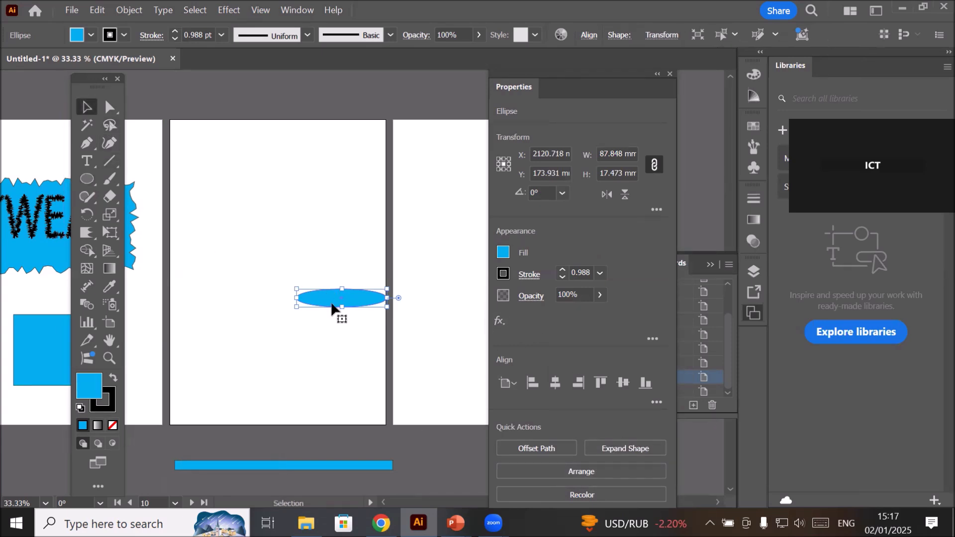
{"action": "left_click_drag", "start_coordinate": [341, 304], "coordinate": [302, 313]}
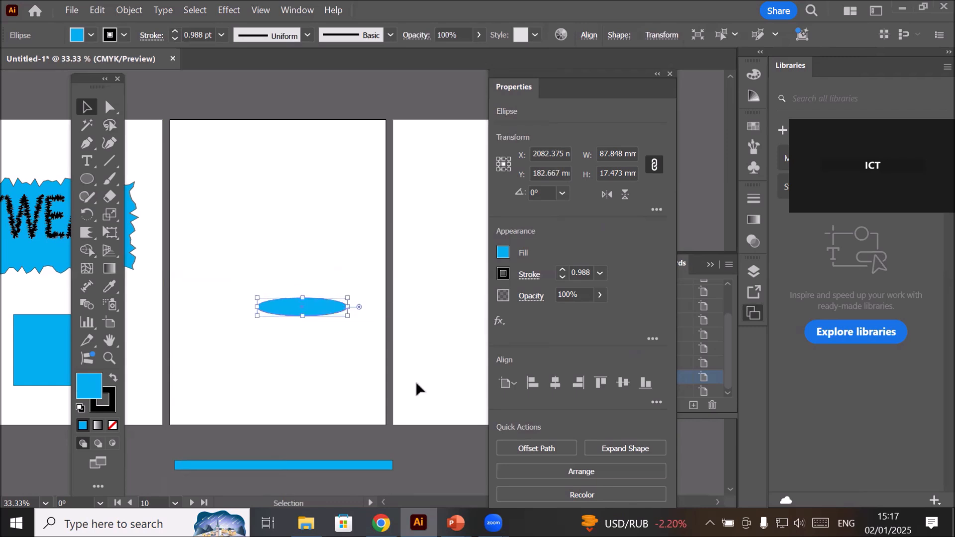
{"action": "left_click", "coordinate": [495, 323]}
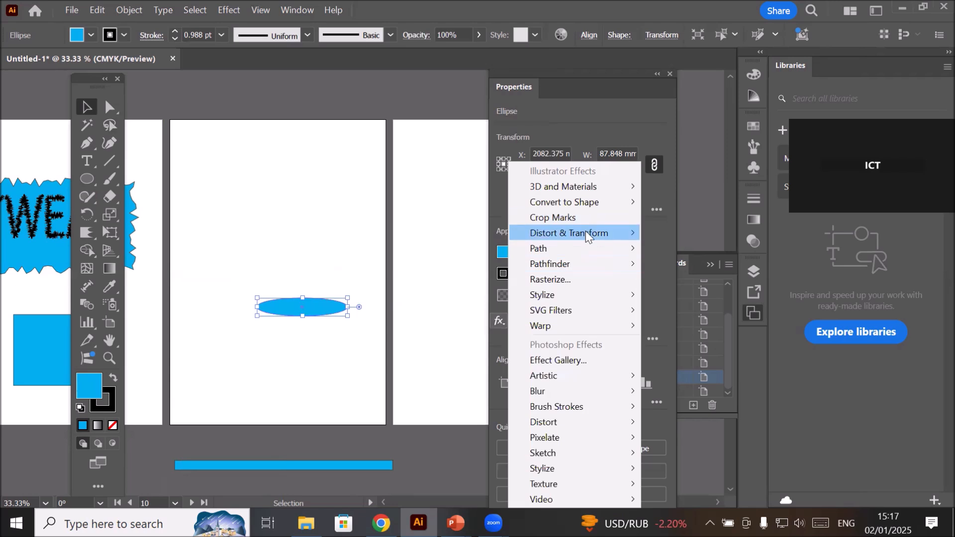
{"action": "mouse_move", "coordinate": [586, 234]}
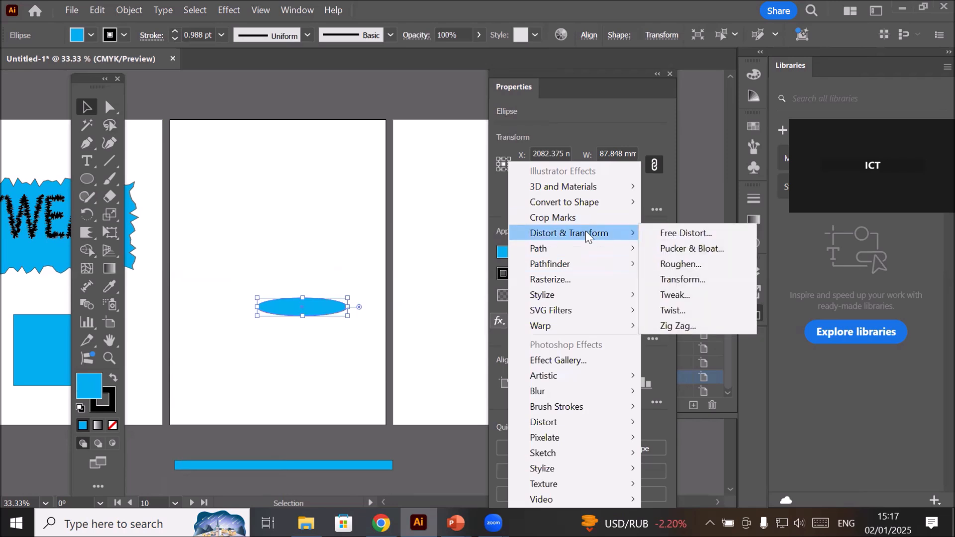
{"action": "left_click", "coordinate": [703, 286]}
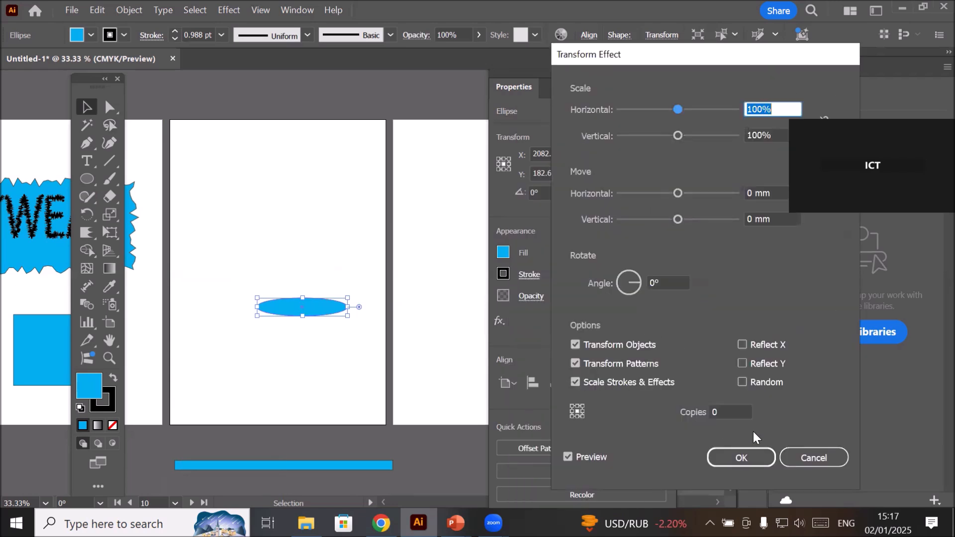
{"action": "left_click", "coordinate": [733, 412]}
{"action": "key", "text": "Up"}
{"action": "key", "text": "Down"}
{"action": "key", "text": "Down"}
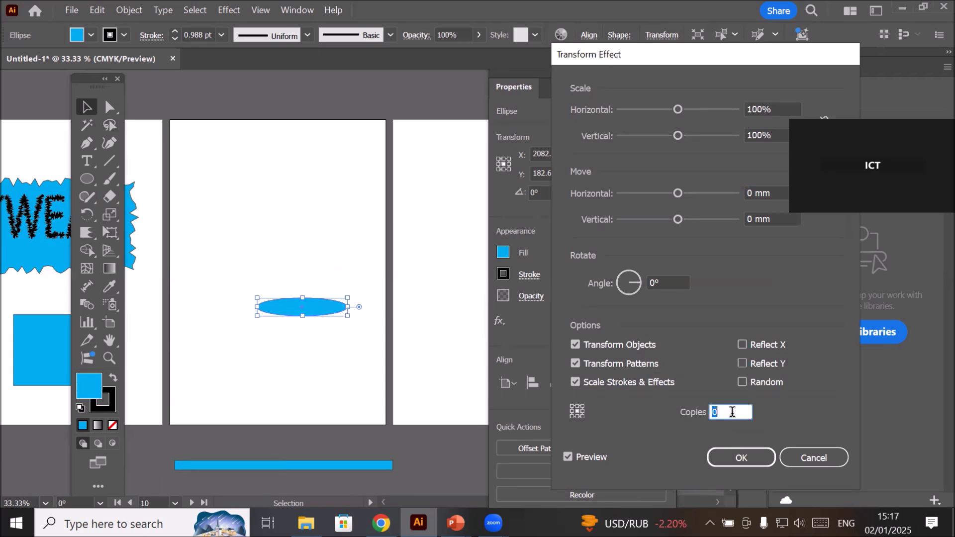
{"action": "key", "text": "Up"}
{"action": "key", "text": "Up"}
{"action": "key", "text": "Up"}
{"action": "key", "text": "Up"}
{"action": "key", "text": "Up"}
{"action": "key", "text": "Up"}
{"action": "key", "text": "Up"}
{"action": "key", "text": "Up"}
Try increasing the horizontal move of the ellipse copies up to 22 mm, and cancel the effect
{"action": "left_click", "coordinate": [783, 192]}
{"action": "key", "text": "Up"}
{"action": "key", "text": "Up"}
{"action": "key", "text": "Up"}
{"action": "key", "text": "Up"}
{"action": "key", "text": "Up"}
{"action": "key", "text": "Up"}
{"action": "key", "text": "Up"}
{"action": "key", "text": "Up"}
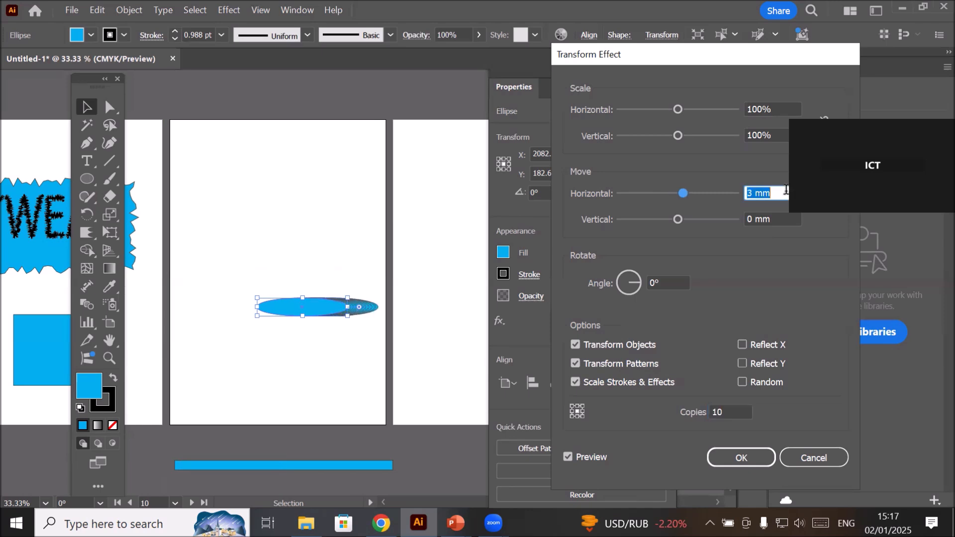
{"action": "key", "text": "Up"}
{"action": "key", "text": "Up"}
{"action": "key", "text": "Up"}
{"action": "key", "text": "Up"}
{"action": "key", "text": "Up"}
{"action": "key", "text": "Up"}
{"action": "key", "text": "Up"}
{"action": "key", "text": "Up"}
{"action": "key", "text": "Up"}
{"action": "key", "text": "Up"}
{"action": "key", "text": "Up"}
{"action": "key", "text": "Up"}
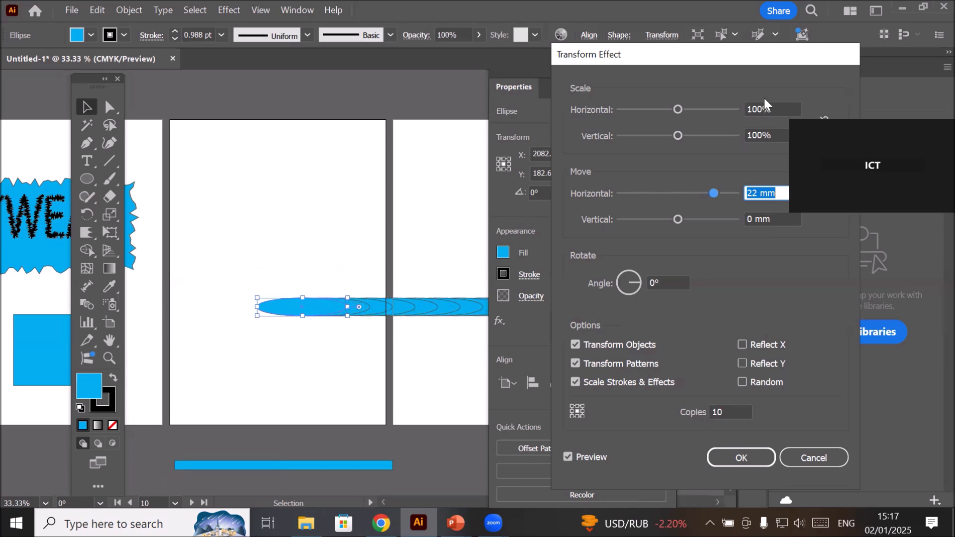
{"action": "key", "text": "BackSpace"}
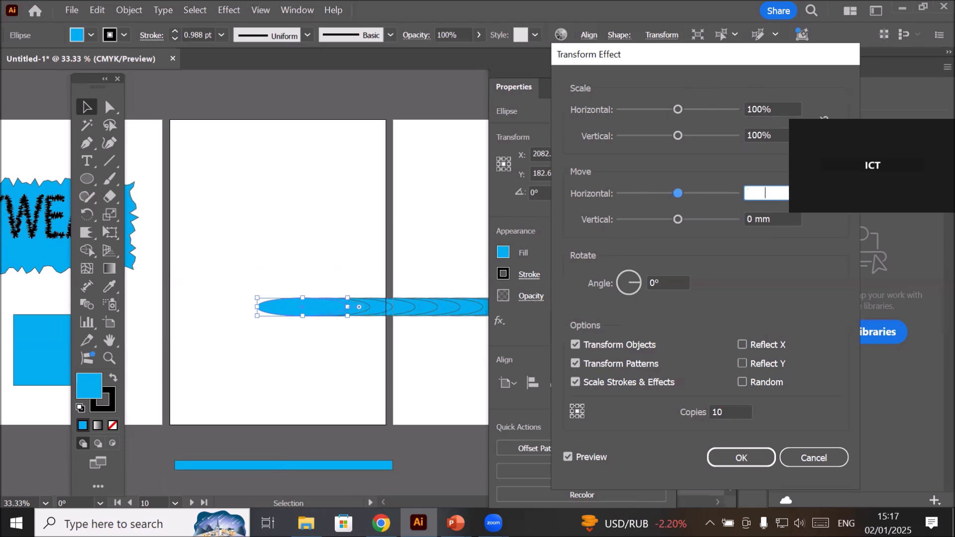
{"action": "left_click", "coordinate": [808, 460]}
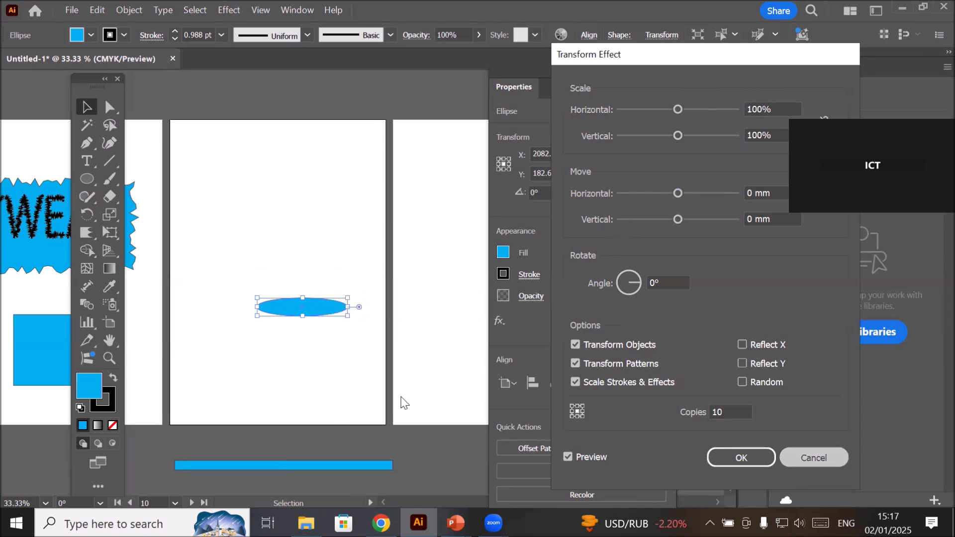
Move the Properties panel away from the artboards and place the ellipse centred above the bar in the artboard's lower half
{"action": "scroll", "coordinate": [330, 378], "scroll_direction": "down", "scroll_amount": 2}
{"action": "scroll", "coordinate": [330, 373], "scroll_direction": "down", "scroll_amount": 1}
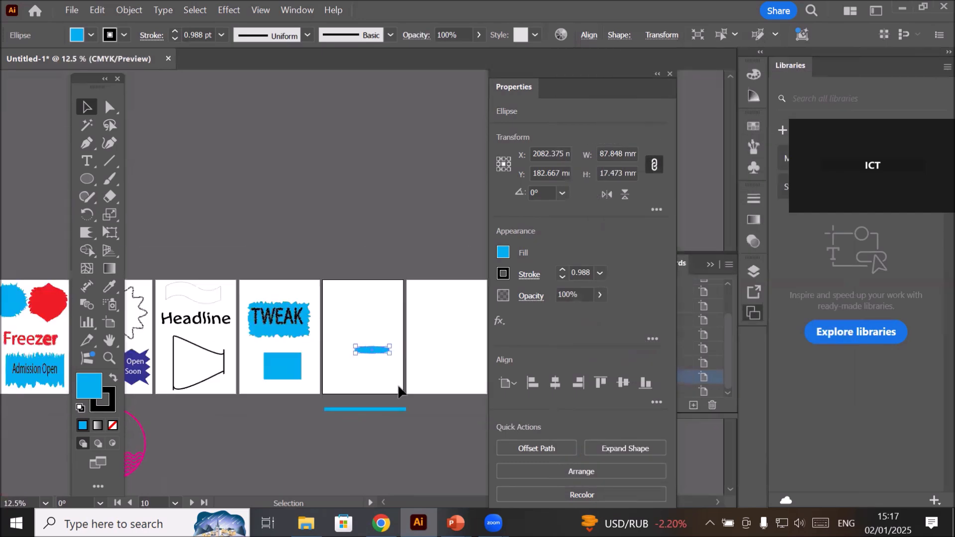
{"action": "scroll", "coordinate": [436, 363], "scroll_direction": "up", "scroll_amount": 1}
{"action": "left_click_drag", "start_coordinate": [576, 87], "coordinate": [695, 118]}
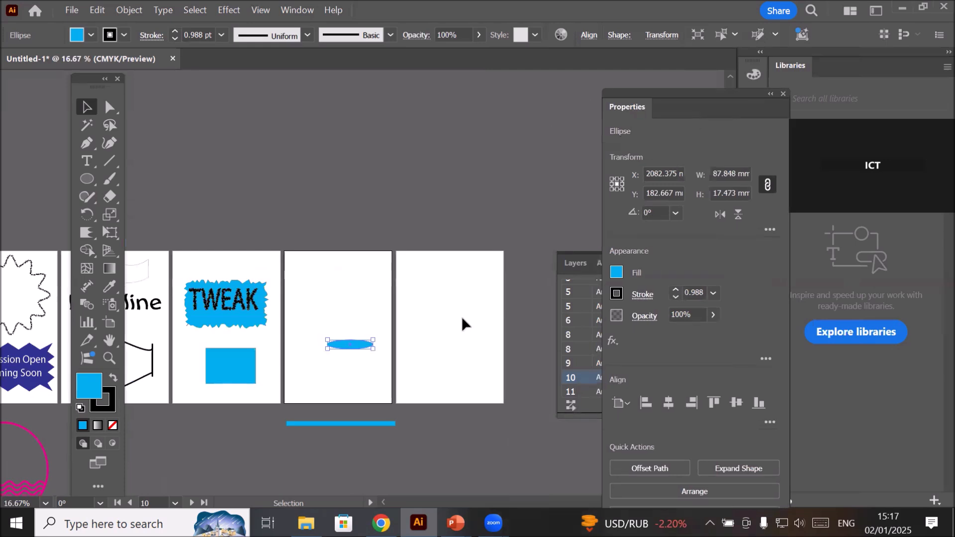
{"action": "left_click_drag", "start_coordinate": [353, 345], "coordinate": [342, 367]}
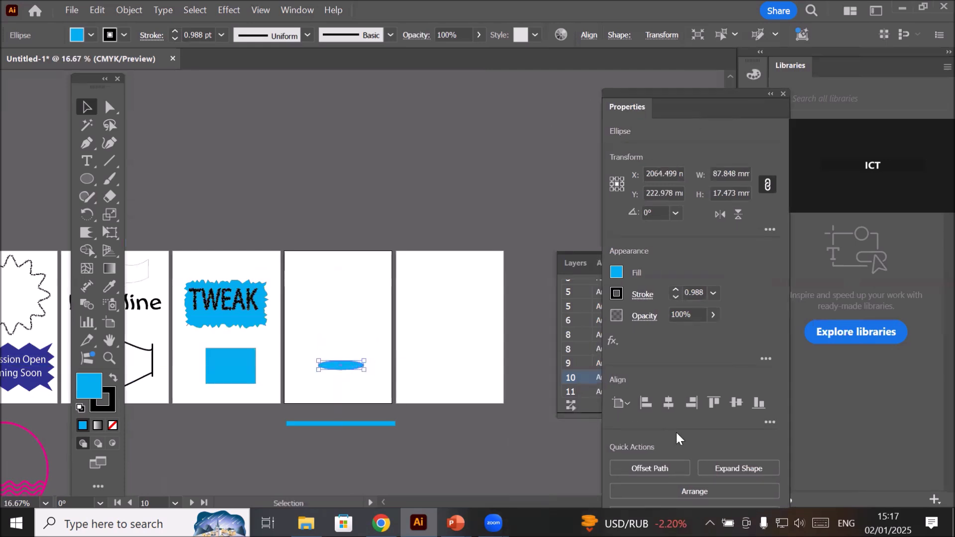
Start a Distort & Transform > Transform effect on the flat ellipse and set it to 5 copies
{"action": "left_click", "coordinate": [613, 341]}
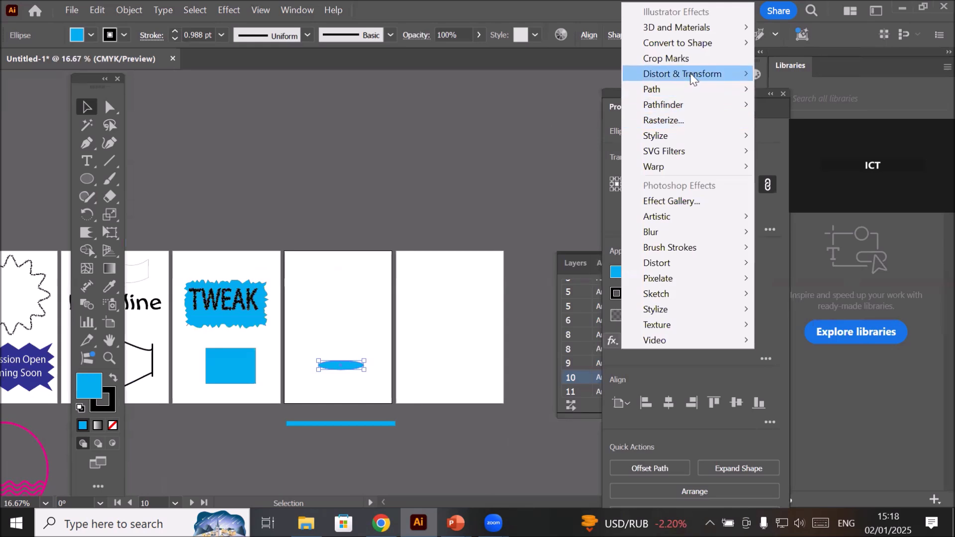
{"action": "mouse_move", "coordinate": [691, 78]}
{"action": "left_click", "coordinate": [786, 120]}
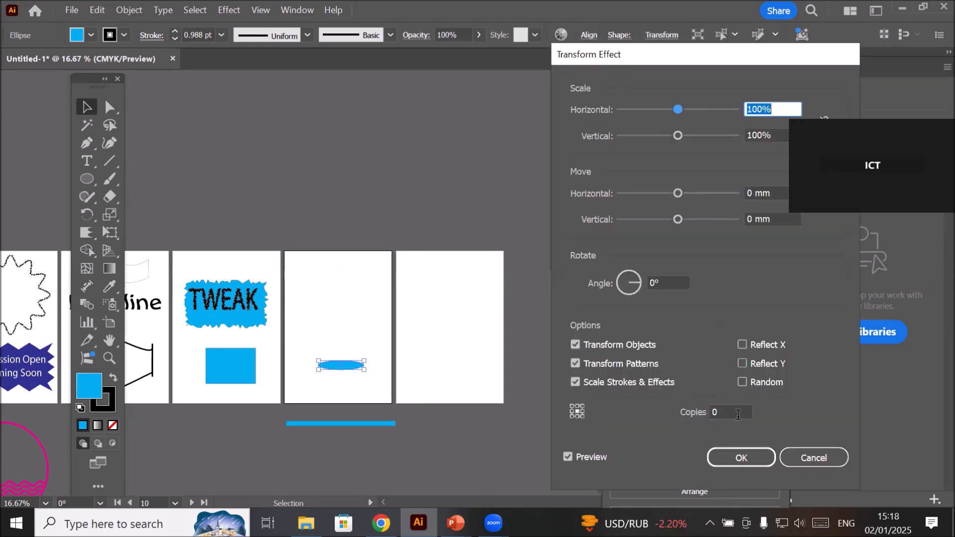
{"action": "left_click", "coordinate": [731, 413]}
{"action": "key", "text": "Up"}
{"action": "key", "text": "Up"}
{"action": "key", "text": "Up"}
{"action": "key", "text": "Up"}
{"action": "key", "text": "Up"}
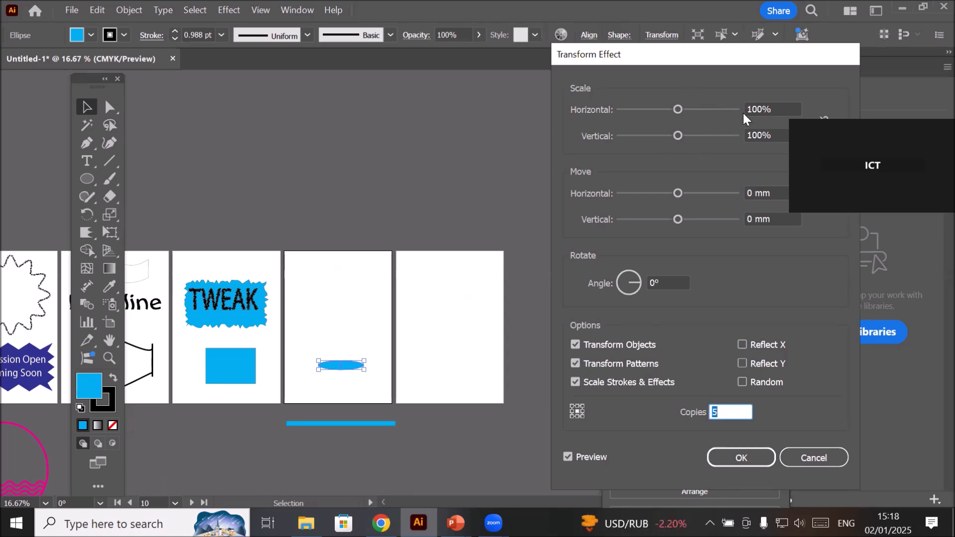
Lower the horizontal move of the flat ellipse's copies to -73 mm in the Transform effect
{"action": "left_click", "coordinate": [778, 193]}
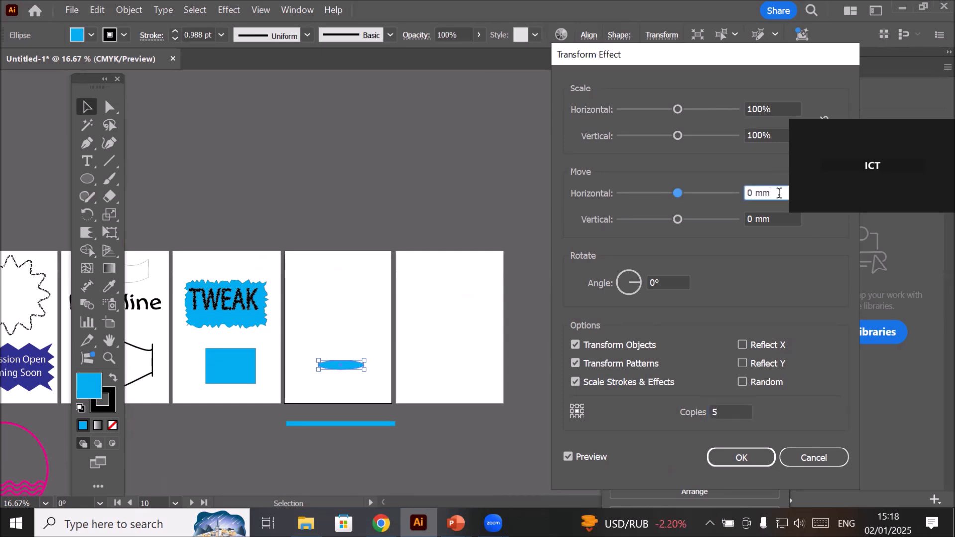
{"action": "key", "text": "Down"}
{"action": "key", "text": "Down"}
{"action": "key", "text": "Down"}
{"action": "key", "text": "Down"}
{"action": "key", "text": "Down"}
{"action": "key", "text": "Down"}
{"action": "key", "text": "Down"}
{"action": "key", "text": "Down"}
{"action": "key", "text": "Down"}
{"action": "key", "text": "Down"}
{"action": "key", "text": "Down"}
{"action": "key", "text": "Down"}
{"action": "key", "text": "Down"}
{"action": "key", "text": "Down"}
{"action": "key", "text": "Down"}
{"action": "key", "text": "Down"}
{"action": "key", "text": "Down"}
{"action": "key", "text": "Down"}
{"action": "key", "text": "Down"}
{"action": "key", "text": "Down"}
{"action": "key", "text": "Down"}
{"action": "key", "text": "Down"}
{"action": "key", "text": "Down"}
{"action": "key", "text": "Down"}
{"action": "key", "text": "Down"}
{"action": "key", "text": "Down"}
{"action": "key", "text": "Down"}
{"action": "key", "text": "Down"}
{"action": "key", "text": "Down"}
{"action": "key", "text": "Down"}
{"action": "key", "text": "Down"}
{"action": "key", "text": "Down"}
{"action": "key", "text": "Down"}
{"action": "key", "text": "Down"}
{"action": "key", "text": "Down"}
{"action": "key", "text": "Down"}
{"action": "key", "text": "Down"}
{"action": "key", "text": "Down"}
{"action": "key", "text": "Down"}
{"action": "key", "text": "Down"}
{"action": "key", "text": "Down"}
{"action": "key", "text": "Down"}
{"action": "key", "text": "Down"}
{"action": "key", "text": "Down"}
{"action": "key", "text": "Down"}
{"action": "key", "text": "Down"}
{"action": "key", "text": "Down"}
{"action": "key", "text": "Down"}
{"action": "key", "text": "Down"}
{"action": "key", "text": "Down"}
{"action": "key", "text": "Down"}
{"action": "key", "text": "Down"}
{"action": "key", "text": "Down"}
{"action": "key", "text": "Down"}
{"action": "key", "text": "Down"}
{"action": "key", "text": "Down"}
{"action": "key", "text": "Down"}
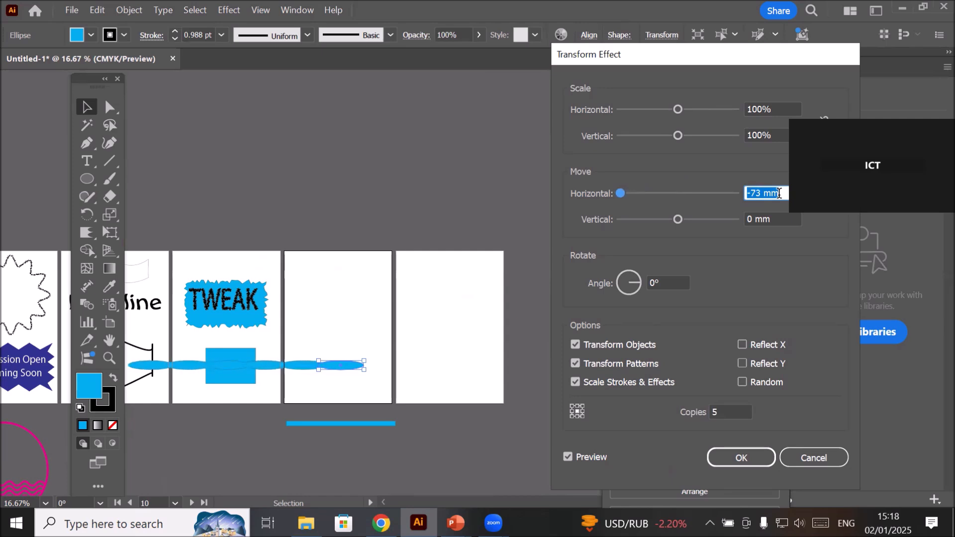
Raise the horizontal move of the flat ellipse's copies to 81 mm in the Transform effect
{"action": "key", "text": "Up"}
{"action": "key", "text": "Up"}
{"action": "key", "text": "Up"}
{"action": "key", "text": "Up"}
{"action": "key", "text": "Up"}
{"action": "key", "text": "Up"}
{"action": "key", "text": "Up"}
{"action": "key", "text": "Up"}
{"action": "key", "text": "Up"}
{"action": "key", "text": "Up"}
{"action": "key", "text": "Up"}
{"action": "key", "text": "Up"}
{"action": "key", "text": "Up"}
{"action": "key", "text": "Up"}
{"action": "key", "text": "Up"}
{"action": "key", "text": "Up"}
{"action": "key", "text": "Up"}
{"action": "key", "text": "Up"}
{"action": "key", "text": "Up"}
{"action": "key", "text": "Up"}
{"action": "key", "text": "Up"}
{"action": "key", "text": "Up"}
{"action": "key", "text": "Up"}
{"action": "key", "text": "Up"}
{"action": "key", "text": "Up"}
{"action": "key", "text": "Up"}
{"action": "key", "text": "Up"}
{"action": "key", "text": "Up"}
{"action": "key", "text": "Up"}
{"action": "key", "text": "Up"}
{"action": "key", "text": "Up"}
{"action": "key", "text": "Up"}
{"action": "key", "text": "Up"}
{"action": "key", "text": "Up"}
{"action": "key", "text": "Up"}
{"action": "key", "text": "Up"}
{"action": "key", "text": "Up"}
{"action": "key", "text": "Up"}
{"action": "key", "text": "Up"}
{"action": "key", "text": "Up"}
{"action": "key", "text": "Up"}
{"action": "key", "text": "Up"}
{"action": "key", "text": "Up"}
{"action": "key", "text": "Up"}
{"action": "key", "text": "Up"}
{"action": "key", "text": "Up"}
{"action": "key", "text": "Up"}
{"action": "key", "text": "Up"}
{"action": "key", "text": "Up"}
{"action": "key", "text": "Up"}
{"action": "key", "text": "Up"}
{"action": "key", "text": "Up"}
{"action": "key", "text": "Up"}
{"action": "key", "text": "Up"}
{"action": "key", "text": "Up"}
{"action": "key", "text": "Up"}
{"action": "key", "text": "Up"}
{"action": "key", "text": "Up"}
{"action": "key", "text": "Up"}
{"action": "key", "text": "Up"}
{"action": "key", "text": "Up"}
{"action": "key", "text": "Up"}
{"action": "key", "text": "Up"}
{"action": "key", "text": "Up"}
{"action": "key", "text": "Up"}
{"action": "key", "text": "Up"}
{"action": "key", "text": "Up"}
{"action": "key", "text": "Up"}
{"action": "key", "text": "Up"}
{"action": "key", "text": "Up"}
{"action": "key", "text": "Up"}
{"action": "key", "text": "Up"}
{"action": "key", "text": "Up"}
{"action": "key", "text": "Up"}
{"action": "key", "text": "Up"}
{"action": "key", "text": "Up"}
{"action": "key", "text": "Up"}
{"action": "key", "text": "Up"}
{"action": "key", "text": "Up"}
{"action": "key", "text": "Up"}
{"action": "key", "text": "Up"}
{"action": "key", "text": "Up"}
{"action": "key", "text": "Up"}
{"action": "key", "text": "Up"}
{"action": "key", "text": "Up"}
{"action": "key", "text": "Up"}
{"action": "key", "text": "Up"}
{"action": "key", "text": "Up"}
{"action": "key", "text": "Up"}
{"action": "key", "text": "Up"}
{"action": "key", "text": "Up"}
{"action": "key", "text": "Up"}
{"action": "key", "text": "Up"}
{"action": "key", "text": "Up"}
{"action": "key", "text": "Up"}
{"action": "key", "text": "Up"}
{"action": "key", "text": "Up"}
{"action": "key", "text": "Up"}
{"action": "key", "text": "Up"}
{"action": "key", "text": "Up"}
{"action": "key", "text": "Up"}
{"action": "key", "text": "Up"}
{"action": "key", "text": "Up"}
{"action": "key", "text": "Up"}
{"action": "key", "text": "Up"}
{"action": "key", "text": "Up"}
{"action": "key", "text": "Up"}
{"action": "key", "text": "Up"}
{"action": "key", "text": "Up"}
{"action": "key", "text": "Up"}
{"action": "key", "text": "Up"}
{"action": "key", "text": "Up"}
{"action": "key", "text": "Up"}
{"action": "key", "text": "Up"}
{"action": "key", "text": "Up"}
{"action": "key", "text": "Up"}
{"action": "key", "text": "Up"}
{"action": "key", "text": "Up"}
{"action": "key", "text": "Up"}
{"action": "key", "text": "Up"}
{"action": "key", "text": "Up"}
{"action": "key", "text": "Up"}
{"action": "key", "text": "Up"}
{"action": "key", "text": "Up"}
{"action": "key", "text": "Up"}
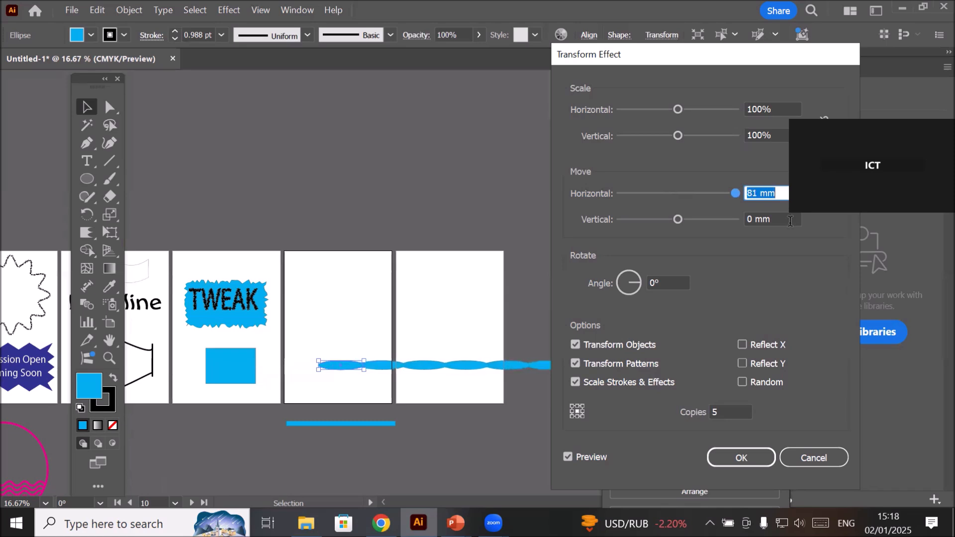
Set the vertical move of the flat ellipse's copies to -73 mm in the Transform effect
{"action": "left_click", "coordinate": [789, 221]}
{"action": "key", "text": "Up"}
{"action": "key", "text": "Up"}
{"action": "key", "text": "Up"}
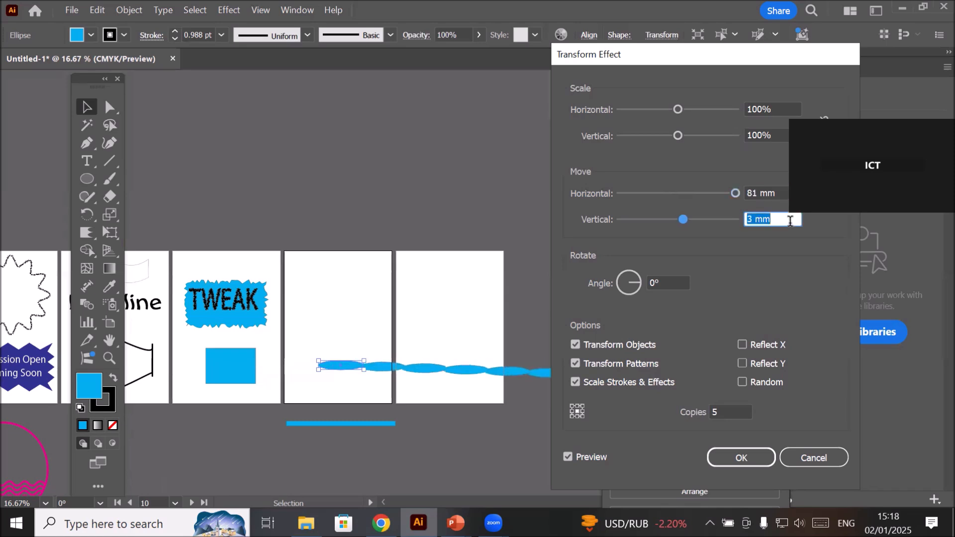
{"action": "key", "text": "Down"}
{"action": "key", "text": "Down"}
{"action": "key", "text": "Down"}
{"action": "key", "text": "Down"}
{"action": "key", "text": "Down"}
{"action": "key", "text": "Down"}
{"action": "key", "text": "Down"}
{"action": "key", "text": "Down"}
{"action": "key", "text": "Down"}
{"action": "key", "text": "Down"}
{"action": "key", "text": "Down"}
{"action": "key", "text": "Down"}
{"action": "key", "text": "Down"}
{"action": "key", "text": "Down"}
{"action": "key", "text": "Down"}
{"action": "key", "text": "Down"}
{"action": "key", "text": "Down"}
{"action": "key", "text": "Down"}
{"action": "key", "text": "Down"}
{"action": "key", "text": "Down"}
{"action": "key", "text": "Down"}
{"action": "key", "text": "Down"}
{"action": "key", "text": "Down"}
{"action": "key", "text": "Down"}
{"action": "key", "text": "Down"}
{"action": "key", "text": "Down"}
{"action": "key", "text": "Down"}
{"action": "key", "text": "Down"}
{"action": "key", "text": "Down"}
{"action": "key", "text": "Down"}
{"action": "key", "text": "Down"}
{"action": "key", "text": "Down"}
{"action": "key", "text": "Down"}
{"action": "key", "text": "Down"}
{"action": "key", "text": "Down"}
{"action": "key", "text": "Down"}
{"action": "key", "text": "Down"}
{"action": "key", "text": "Down"}
{"action": "key", "text": "Down"}
{"action": "key", "text": "Down"}
{"action": "key", "text": "Down"}
{"action": "key", "text": "Down"}
{"action": "key", "text": "Down"}
{"action": "key", "text": "Down"}
{"action": "key", "text": "Down"}
{"action": "key", "text": "Down"}
{"action": "key", "text": "Down"}
{"action": "key", "text": "Down"}
{"action": "key", "text": "Down"}
{"action": "key", "text": "Down"}
{"action": "key", "text": "Down"}
{"action": "key", "text": "Down"}
{"action": "key", "text": "Down"}
{"action": "key", "text": "Down"}
{"action": "key", "text": "Down"}
{"action": "key", "text": "Down"}
{"action": "key", "text": "Down"}
{"action": "key", "text": "Down"}
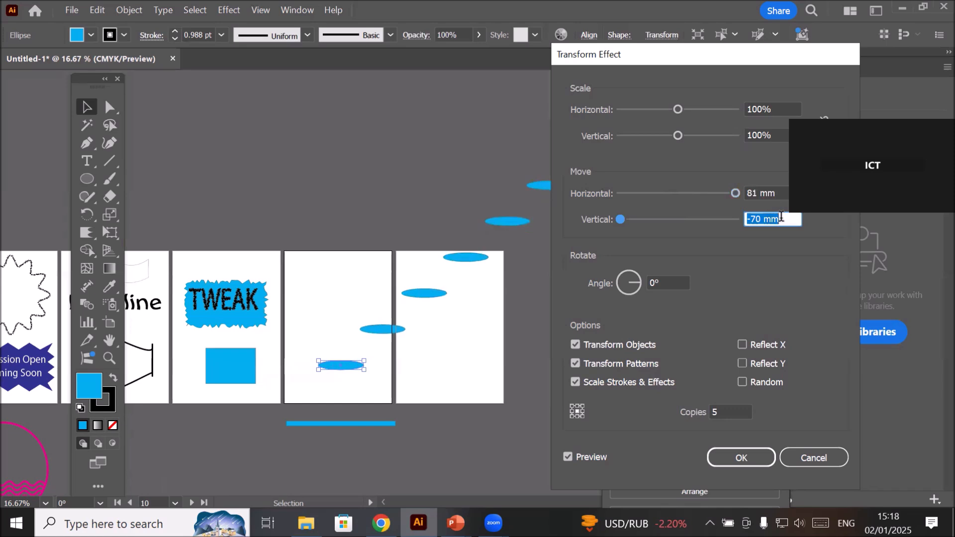
{"action": "key", "text": "Down"}
{"action": "key", "text": "Down"}
{"action": "key", "text": "Down"}
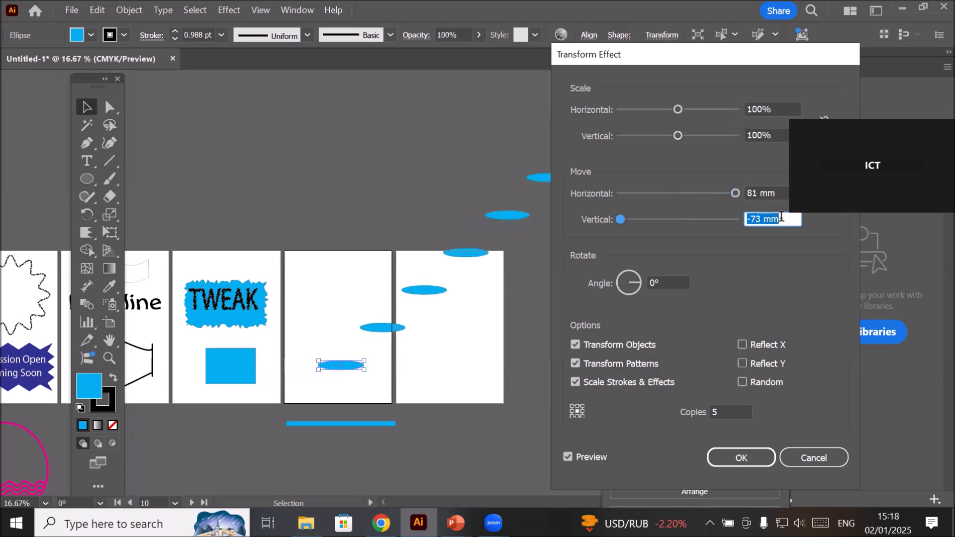
Reduce the horizontal scale of the flat ellipse's copies to 73% in the Transform effect
{"action": "left_click", "coordinate": [782, 105]}
{"action": "key", "text": "Down"}
{"action": "key", "text": "Down"}
{"action": "key", "text": "Down"}
{"action": "key", "text": "Down"}
{"action": "key", "text": "Down"}
{"action": "key", "text": "Down"}
{"action": "key", "text": "Down"}
{"action": "key", "text": "Down"}
{"action": "key", "text": "Down"}
{"action": "key", "text": "Down"}
{"action": "key", "text": "Down"}
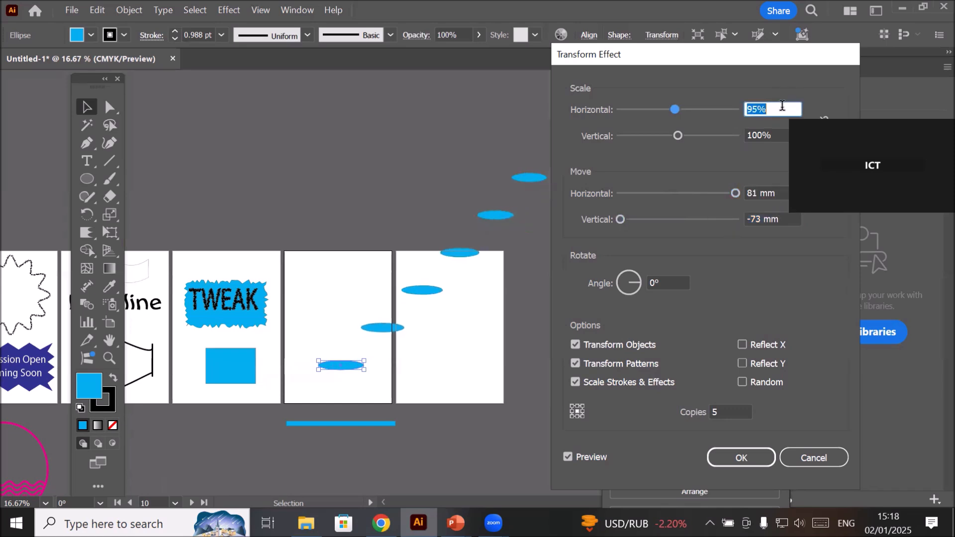
{"action": "key", "text": "Down"}
{"action": "key", "text": "Down"}
{"action": "key", "text": "Down"}
{"action": "key", "text": "Down"}
{"action": "key", "text": "Down"}
{"action": "key", "text": "Down"}
{"action": "key", "text": "Down"}
{"action": "key", "text": "Down"}
{"action": "key", "text": "Down"}
{"action": "key", "text": "Down"}
{"action": "key", "text": "Down"}
{"action": "key", "text": "Down"}
{"action": "key", "text": "Down"}
{"action": "key", "text": "Down"}
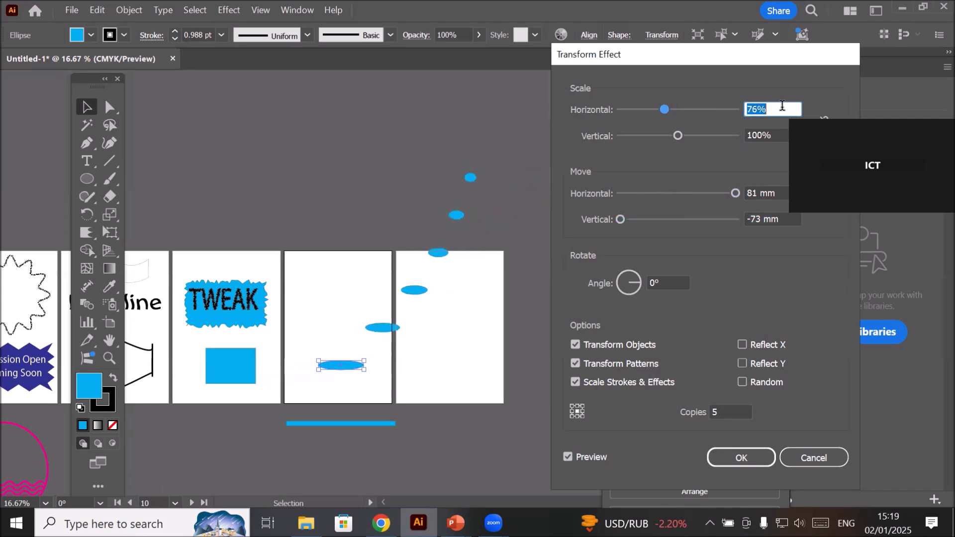
{"action": "key", "text": "Down"}
{"action": "key", "text": "Down"}
Set the rotation angle of the flat ellipse's copies to 65° in the Transform effect
{"action": "left_click", "coordinate": [669, 283]}
{"action": "key", "text": "Down"}
{"action": "key", "text": "Up"}
{"action": "key", "text": "Up"}
{"action": "key", "text": "Up"}
{"action": "key", "text": "Up"}
{"action": "key", "text": "Up"}
{"action": "key", "text": "Up"}
{"action": "key", "text": "Up"}
{"action": "key", "text": "Up"}
{"action": "key", "text": "Up"}
{"action": "key", "text": "Up"}
{"action": "key", "text": "Up"}
{"action": "key", "text": "Up"}
{"action": "key", "text": "Up"}
{"action": "key", "text": "Up"}
{"action": "key", "text": "Up"}
{"action": "key", "text": "Up"}
{"action": "key", "text": "Up"}
{"action": "key", "text": "Up"}
{"action": "key", "text": "Up"}
{"action": "key", "text": "Up"}
{"action": "key", "text": "Up"}
{"action": "key", "text": "Up"}
{"action": "key", "text": "Up"}
{"action": "key", "text": "Up"}
{"action": "key", "text": "Up"}
{"action": "key", "text": "Up"}
{"action": "key", "text": "Up"}
{"action": "key", "text": "Up"}
{"action": "key", "text": "Up"}
{"action": "key", "text": "Up"}
{"action": "key", "text": "Up"}
{"action": "key", "text": "Up"}
{"action": "key", "text": "Up"}
{"action": "key", "text": "Up"}
{"action": "key", "text": "Up"}
{"action": "key", "text": "Up"}
{"action": "key", "text": "Up"}
{"action": "key", "text": "Up"}
{"action": "key", "text": "Up"}
{"action": "key", "text": "Up"}
{"action": "key", "text": "Up"}
{"action": "key", "text": "Up"}
{"action": "key", "text": "Up"}
{"action": "key", "text": "Up"}
{"action": "key", "text": "Up"}
{"action": "key", "text": "Up"}
{"action": "key", "text": "Up"}
{"action": "key", "text": "Up"}
{"action": "key", "text": "Up"}
{"action": "key", "text": "Up"}
{"action": "key", "text": "Up"}
{"action": "key", "text": "Up"}
{"action": "key", "text": "Up"}
{"action": "key", "text": "Up"}
{"action": "key", "text": "Up"}
{"action": "key", "text": "Up"}
{"action": "key", "text": "Up"}
{"action": "key", "text": "Up"}
{"action": "key", "text": "Up"}
{"action": "key", "text": "Up"}
{"action": "key", "text": "Up"}
{"action": "key", "text": "Up"}
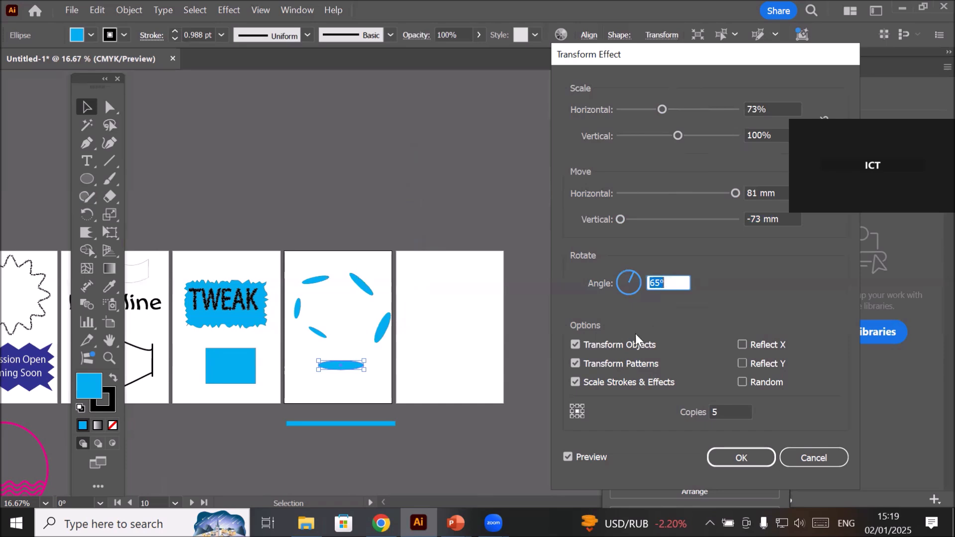
Try the bottom-left and bottom-right reference points for the ellipse's Transform effect and set it to the top-right one
{"action": "left_click", "coordinate": [572, 416]}
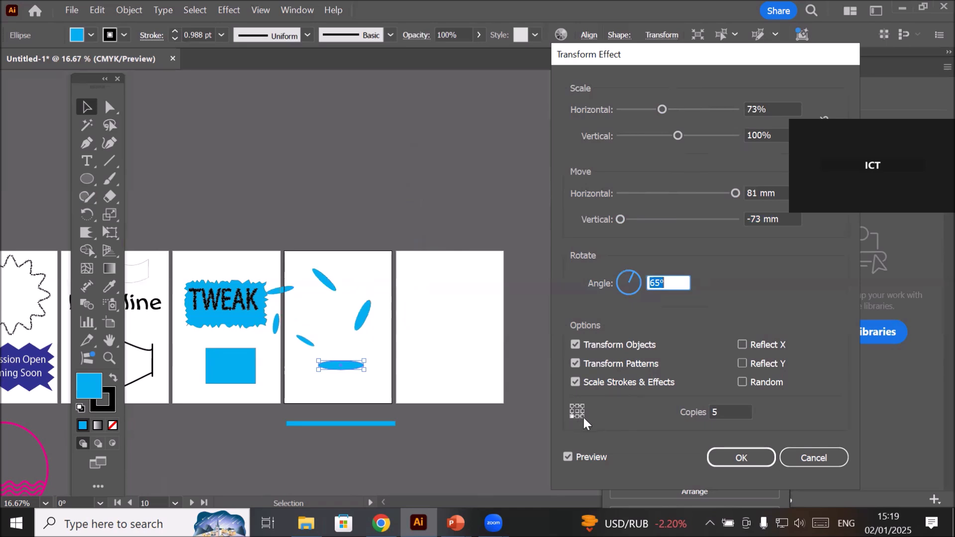
{"action": "left_click", "coordinate": [583, 416]}
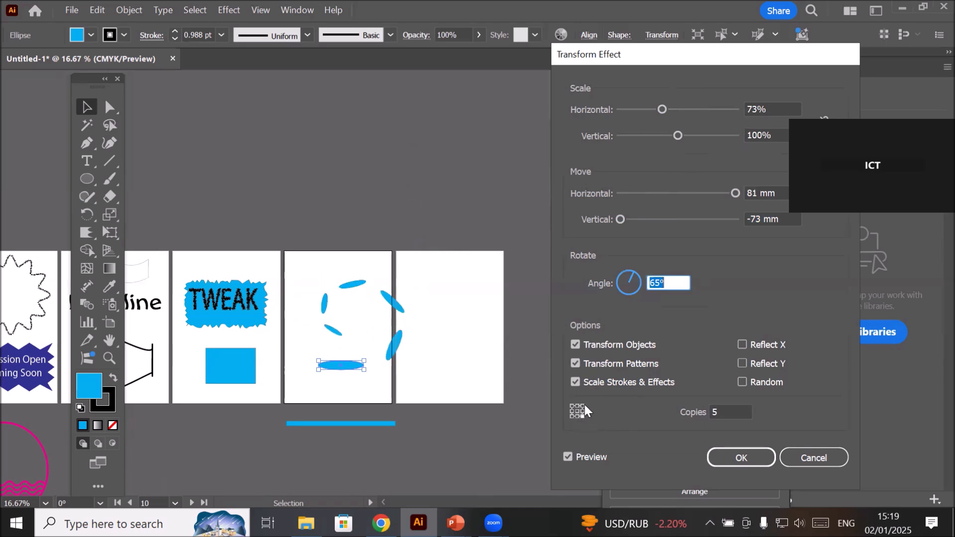
{"action": "left_click", "coordinate": [583, 406]}
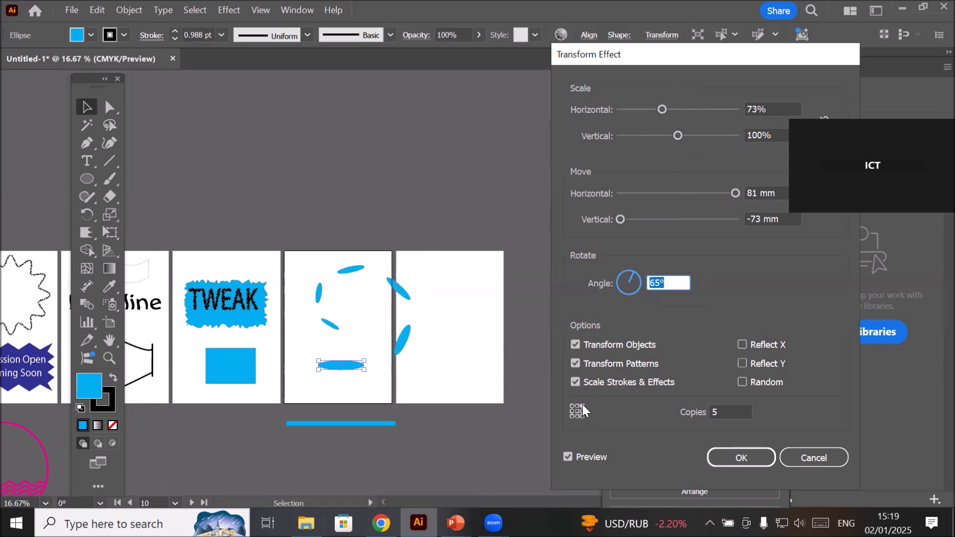
Try the top-left reference point, set it to bottom-left, and set the horizontal move of the ellipse's copies to 51 mm
{"action": "left_click", "coordinate": [572, 405]}
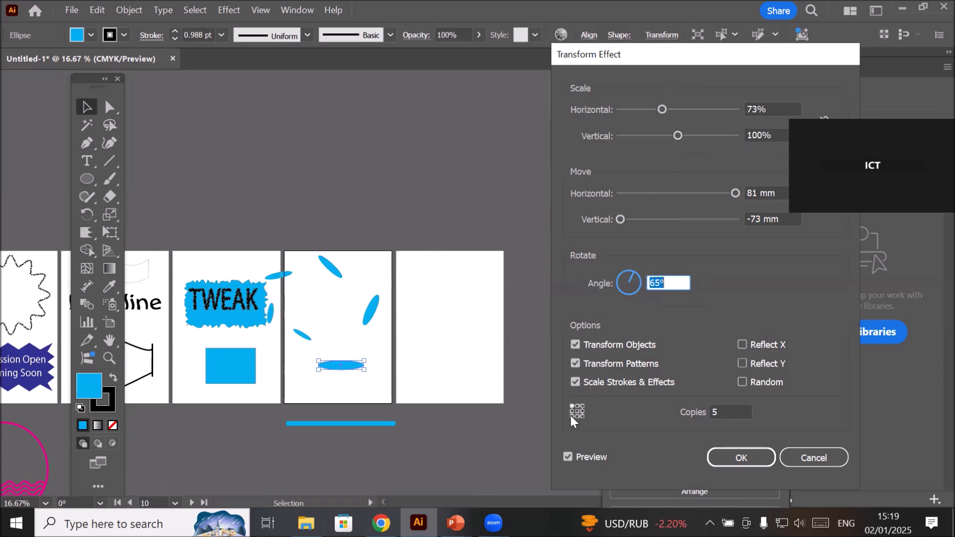
{"action": "left_click", "coordinate": [572, 415]}
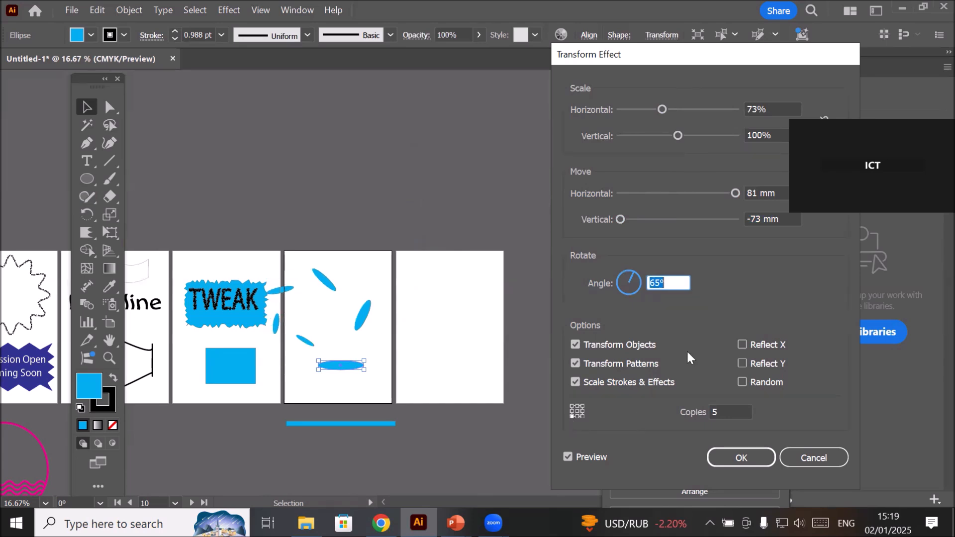
{"action": "left_click", "coordinate": [781, 191]}
{"action": "type", "text": "73"}
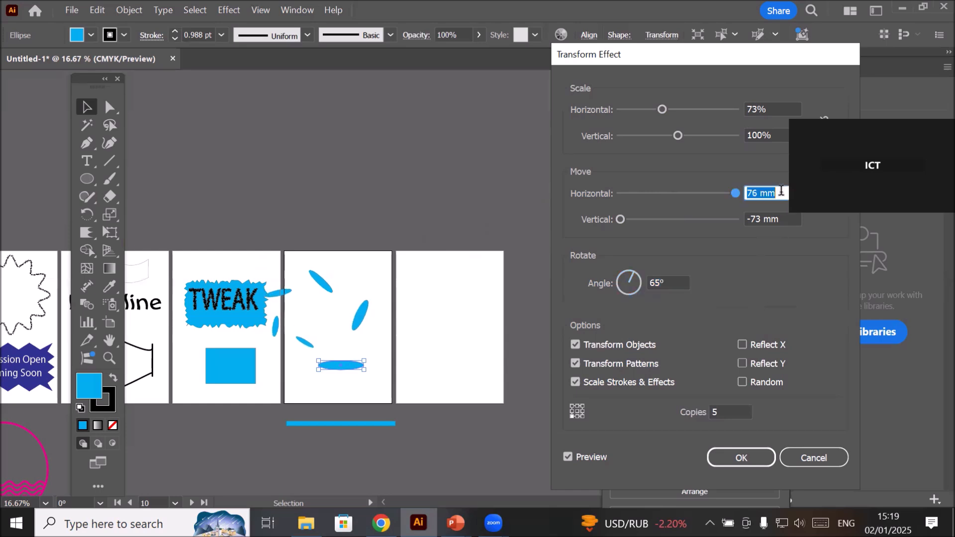
{"action": "scroll", "coordinate": [781, 191], "scroll_direction": "down", "scroll_amount": 20}
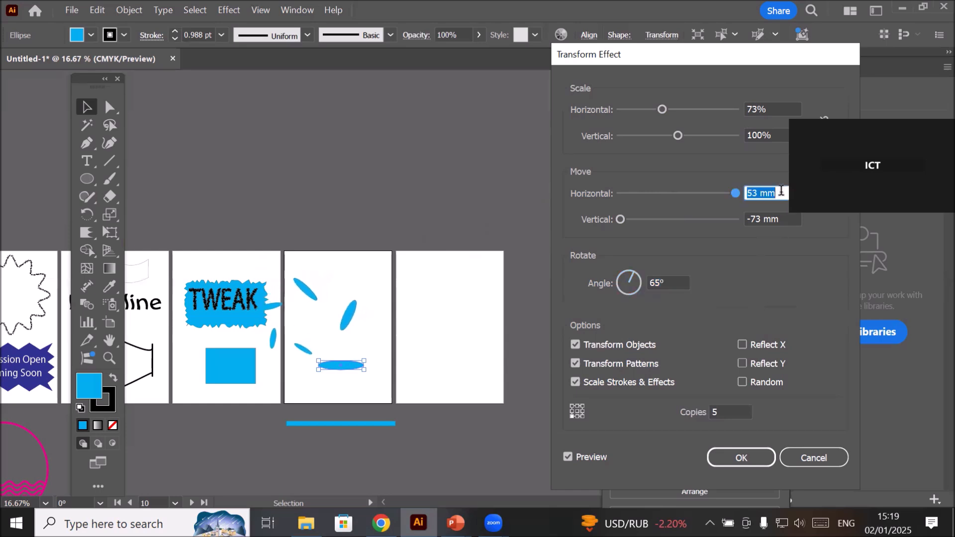
Set the vertical move of the ellipse's copies to -33 mm in the Transform effect
{"action": "left_click", "coordinate": [784, 219]}
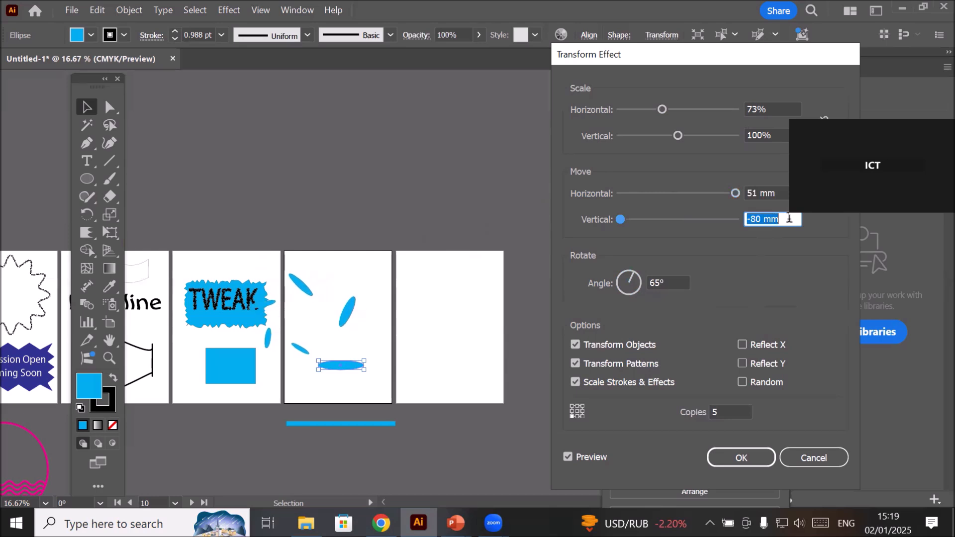
{"action": "scroll", "coordinate": [789, 219], "scroll_direction": "up", "scroll_amount": 20}
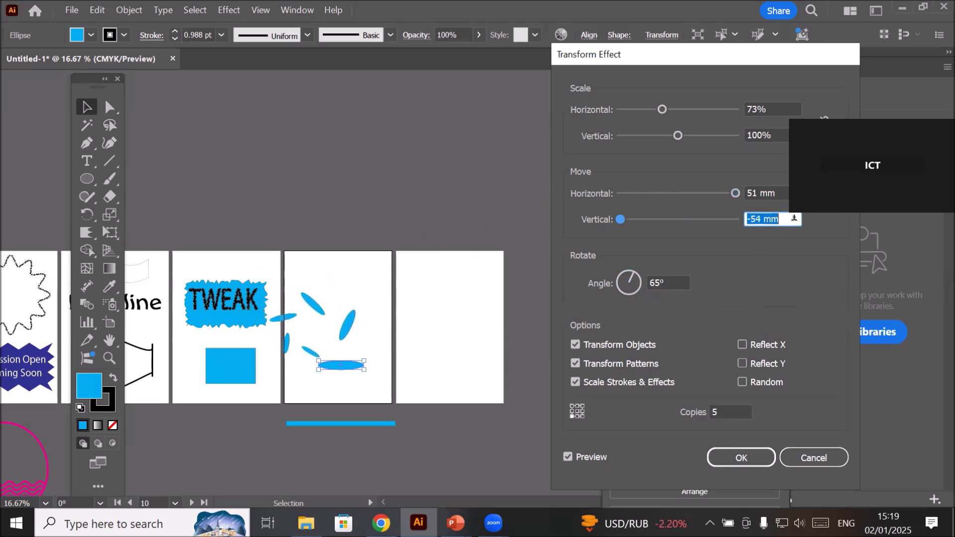
{"action": "scroll", "coordinate": [795, 219], "scroll_direction": "up", "scroll_amount": 17}
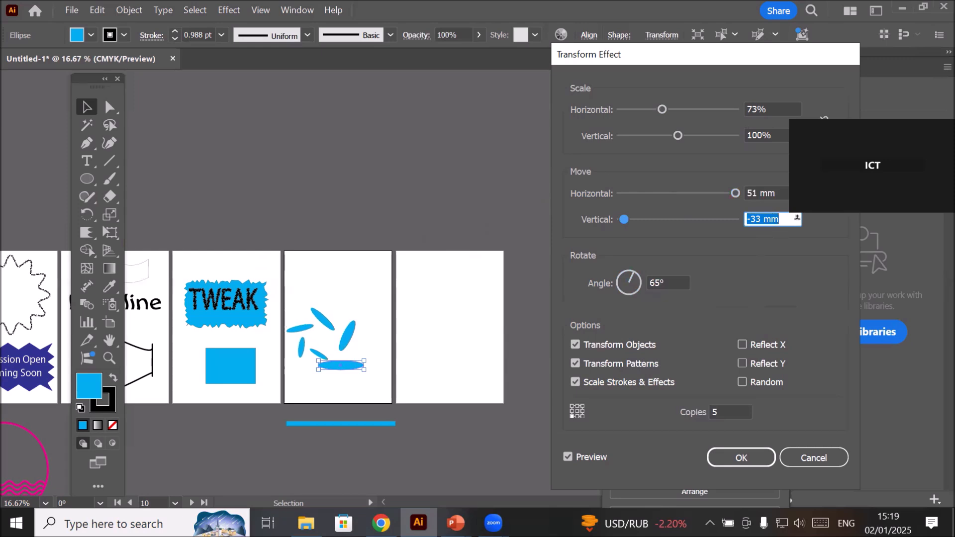
Reduce the rotation angle of the ellipse's copies to 0° in the Transform effect
{"action": "left_click", "coordinate": [674, 282]}
{"action": "scroll", "coordinate": [674, 281], "scroll_direction": "down", "scroll_amount": 3}
{"action": "scroll", "coordinate": [674, 281], "scroll_direction": "down", "scroll_amount": 20}
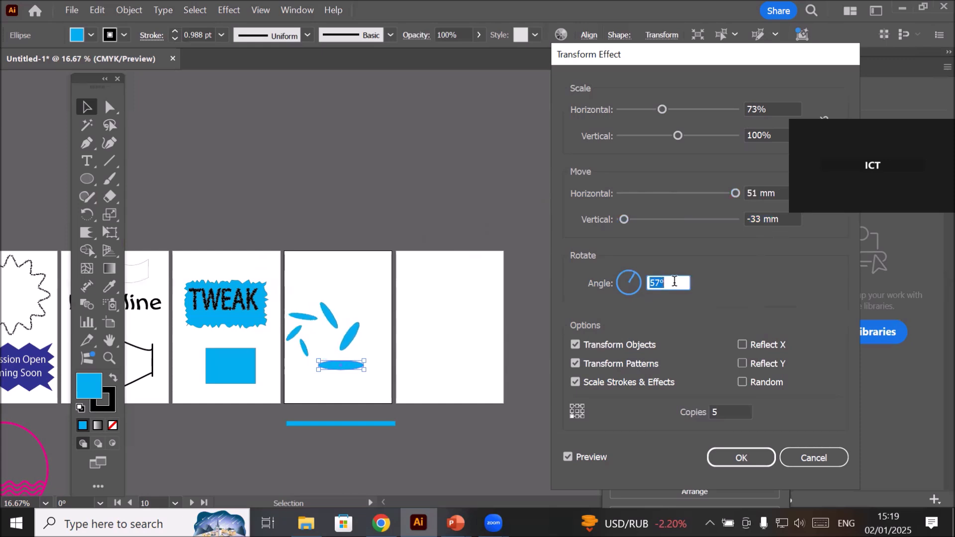
{"action": "scroll", "coordinate": [674, 281], "scroll_direction": "down", "scroll_amount": 19}
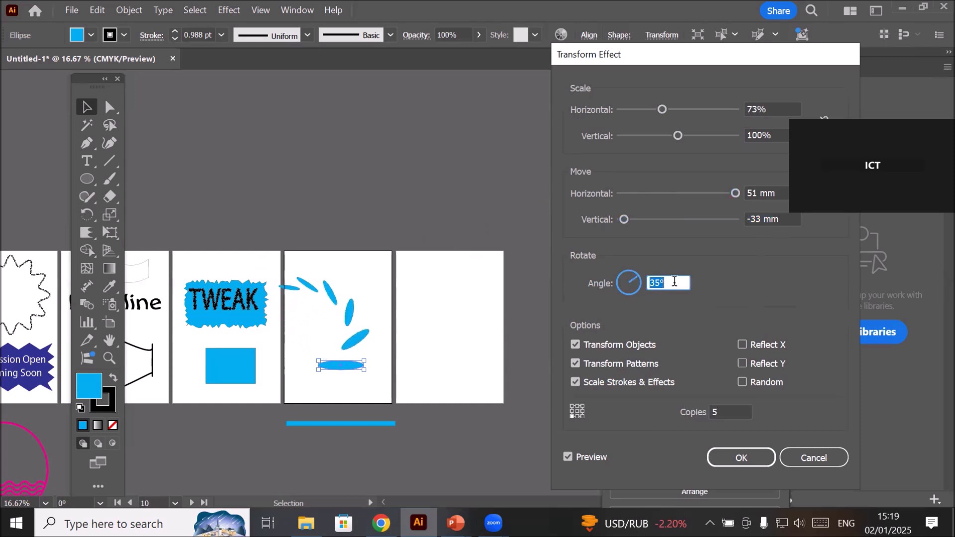
{"action": "scroll", "coordinate": [674, 282], "scroll_direction": "down", "scroll_amount": 10}
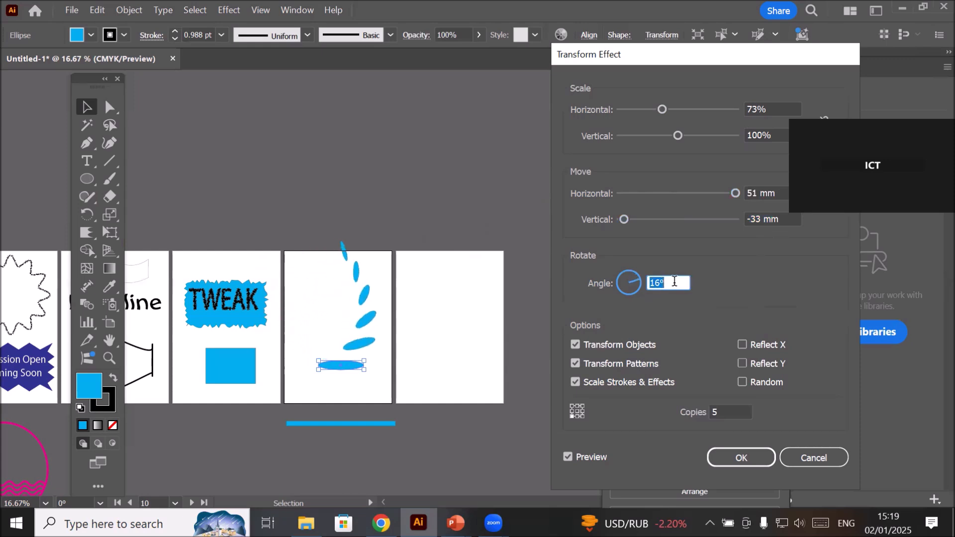
{"action": "scroll", "coordinate": [674, 279], "scroll_direction": "down", "scroll_amount": 6}
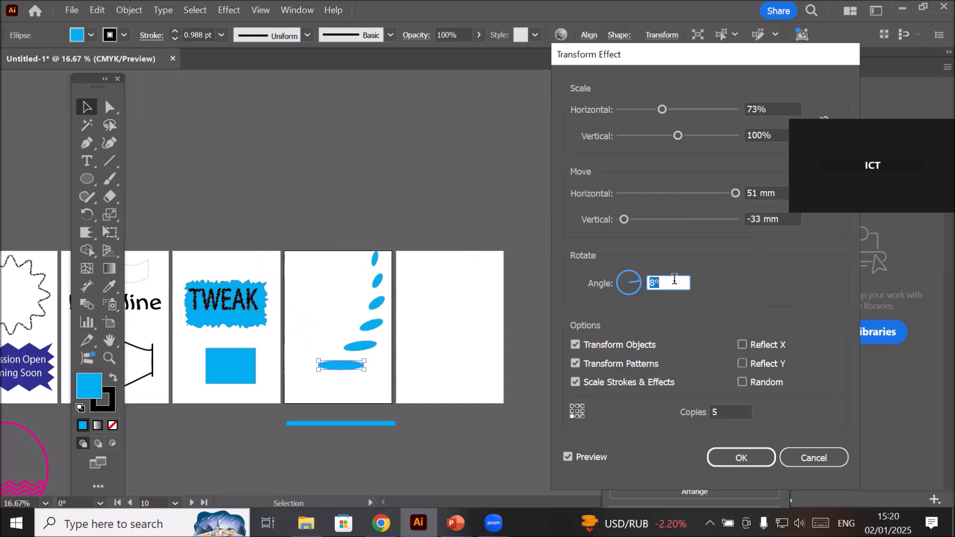
{"action": "scroll", "coordinate": [674, 279], "scroll_direction": "down", "scroll_amount": 5}
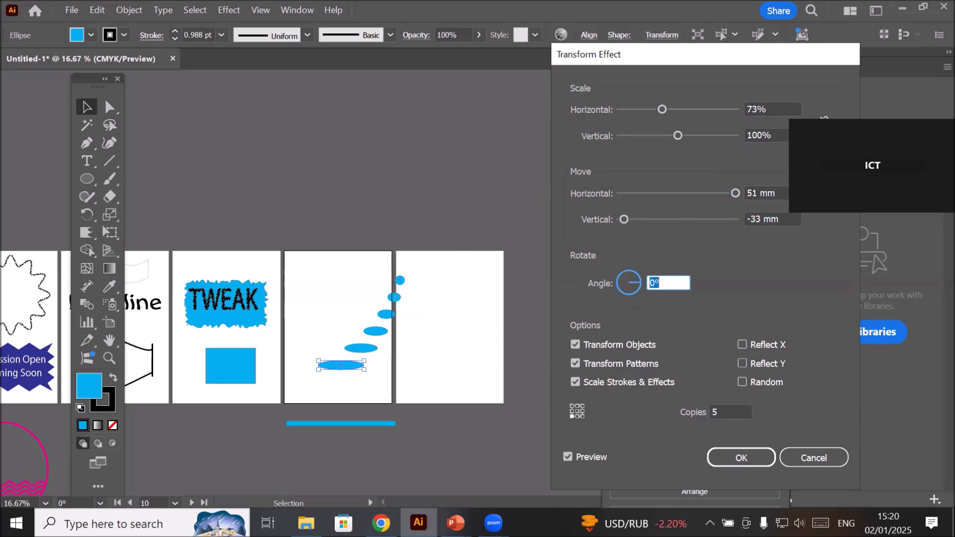
Reduce the horizontal move of the ellipse's copies to 13 mm in the Transform effect
{"action": "left_click", "coordinate": [785, 192]}
{"action": "key", "text": "Down"}
{"action": "key", "text": "Down"}
{"action": "key", "text": "Down"}
{"action": "key", "text": "Down"}
{"action": "key", "text": "Down"}
{"action": "key", "text": "Down"}
{"action": "key", "text": "Down"}
{"action": "key", "text": "Down"}
{"action": "key", "text": "Down"}
{"action": "key", "text": "Down"}
{"action": "key", "text": "Down"}
{"action": "key", "text": "Down"}
{"action": "key", "text": "Down"}
{"action": "key", "text": "Down"}
{"action": "key", "text": "Down"}
{"action": "key", "text": "Down"}
{"action": "key", "text": "Down"}
{"action": "key", "text": "Down"}
{"action": "key", "text": "Down"}
{"action": "key", "text": "Down"}
{"action": "key", "text": "Down"}
{"action": "key", "text": "Down"}
{"action": "key", "text": "Down"}
{"action": "key", "text": "Down"}
{"action": "key", "text": "Down"}
{"action": "key", "text": "Down"}
{"action": "key", "text": "Down"}
{"action": "key", "text": "Down"}
{"action": "key", "text": "Down"}
{"action": "key", "text": "Down"}
{"action": "key", "text": "Down"}
{"action": "key", "text": "Down"}
{"action": "key", "text": "Down"}
{"action": "key", "text": "Down"}
{"action": "key", "text": "Down"}
{"action": "key", "text": "Down"}
{"action": "key", "text": "Down"}
{"action": "key", "text": "Down"}
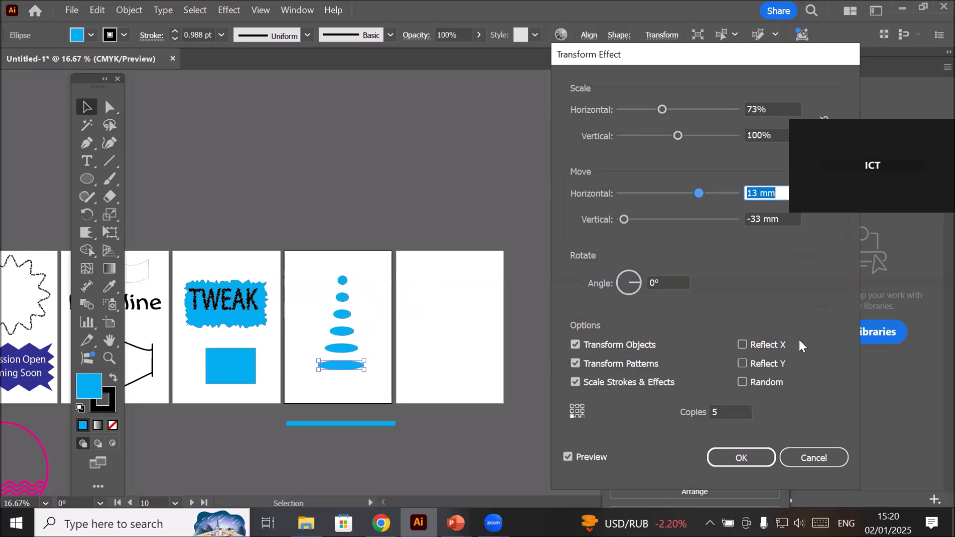
Try different numbers of ellipse copies, such as 7, 13 and 4, and return the count to 5
{"action": "left_click", "coordinate": [734, 411]}
{"action": "key", "text": "Up"}
{"action": "key", "text": "Up"}
{"action": "key", "text": "Up"}
{"action": "key", "text": "Up"}
{"action": "key", "text": "Up"}
{"action": "key", "text": "Up"}
{"action": "key", "text": "Up"}
{"action": "key", "text": "Up"}
{"action": "key", "text": "Up"}
{"action": "key", "text": "Up"}
{"action": "key", "text": "Up"}
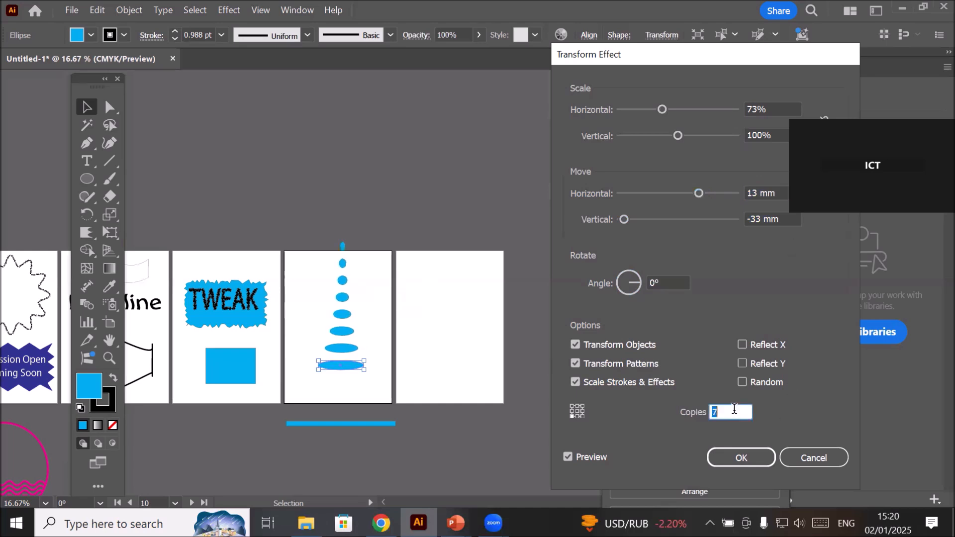
{"action": "key", "text": "Down"}
{"action": "key", "text": "Down"}
{"action": "key", "text": "Down"}
{"action": "key", "text": "Down"}
{"action": "key", "text": "Down"}
{"action": "key", "text": "Down"}
{"action": "key", "text": "Down"}
{"action": "key", "text": "Down"}
{"action": "key", "text": "Down"}
{"action": "key", "text": "Down"}
{"action": "key", "text": "Down"}
{"action": "key", "text": "Down"}
{"action": "key", "text": "Down"}
{"action": "key", "text": "Down"}
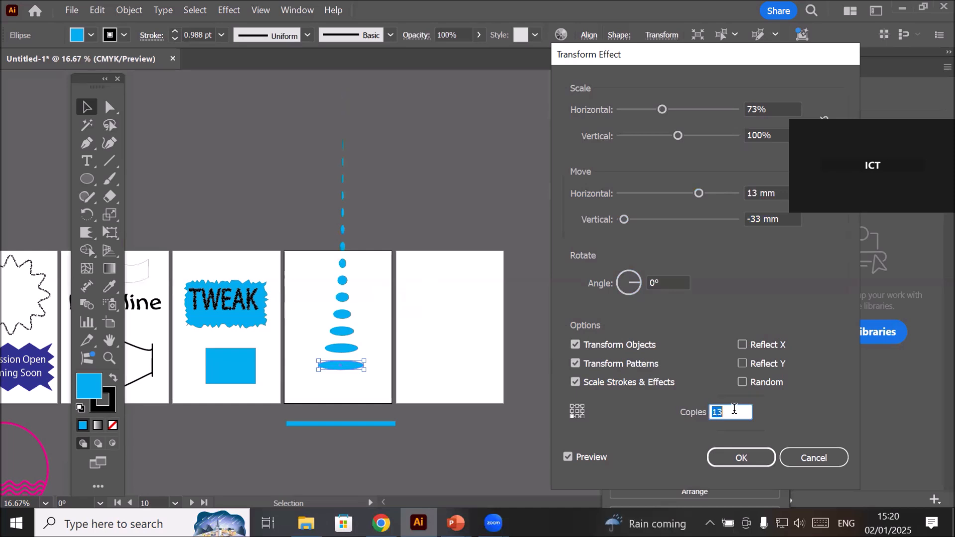
{"action": "key", "text": "Up"}
{"action": "key", "text": "Up"}
{"action": "key", "text": "Up"}
{"action": "key", "text": "Up"}
{"action": "key", "text": "Up"}
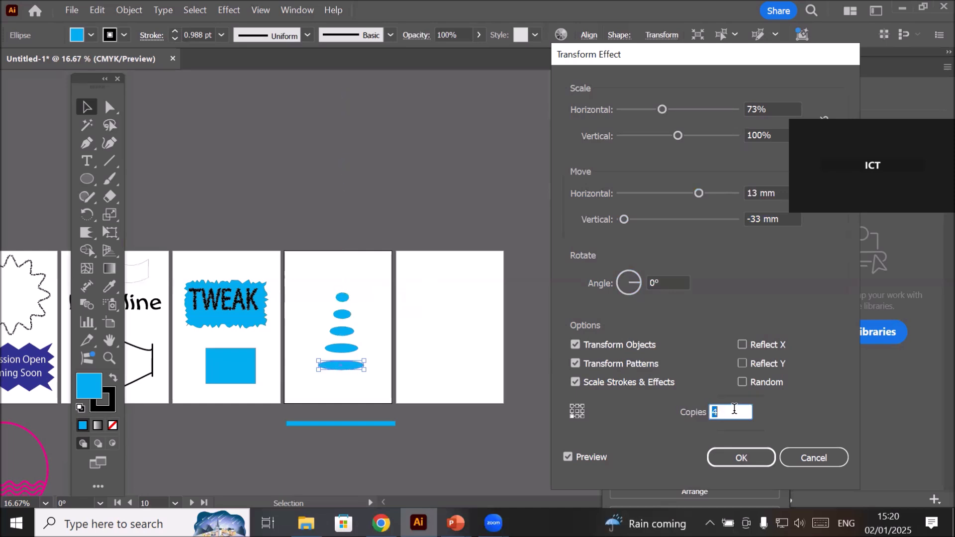
{"action": "key", "text": "Down"}
{"action": "key", "text": "Down"}
Set the Transform effect's reference point to bottom-center and the horizontal scale of the ellipse's copies to 76%
{"action": "left_click", "coordinate": [577, 414]}
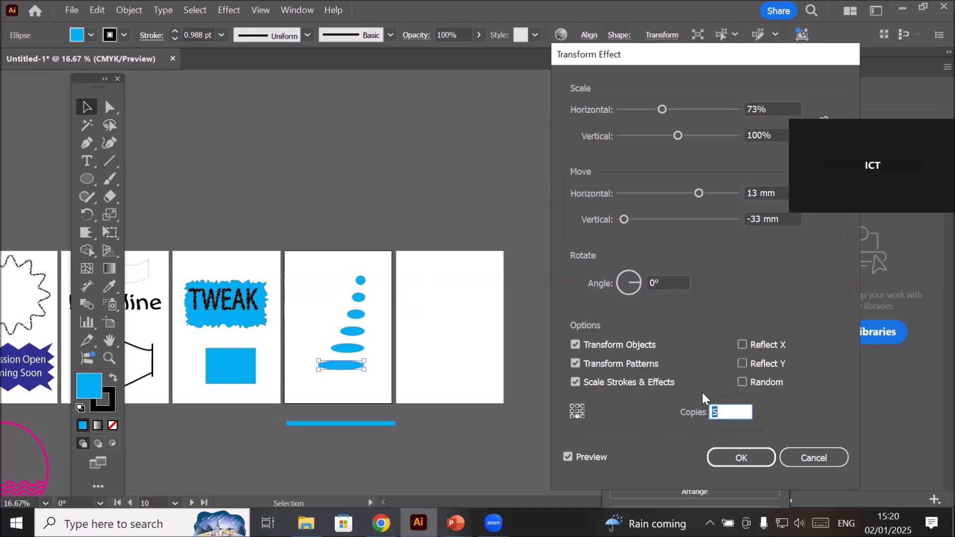
{"action": "left_click", "coordinate": [767, 108]}
{"action": "key", "text": "Down"}
{"action": "key", "text": "Down"}
{"action": "key", "text": "Down"}
{"action": "key", "text": "Down"}
{"action": "key", "text": "Down"}
{"action": "key", "text": "Down"}
{"action": "key", "text": "Down"}
{"action": "key", "text": "Down"}
{"action": "key", "text": "Down"}
{"action": "key", "text": "Down"}
{"action": "key", "text": "Down"}
{"action": "key", "text": "Down"}
{"action": "key", "text": "Down"}
{"action": "key", "text": "Down"}
{"action": "key", "text": "Up"}
{"action": "key", "text": "Up"}
{"action": "key", "text": "Up"}
{"action": "key", "text": "Up"}
{"action": "key", "text": "Up"}
{"action": "key", "text": "Up"}
{"action": "key", "text": "Up"}
{"action": "key", "text": "Up"}
{"action": "key", "text": "Up"}
{"action": "key", "text": "Up"}
{"action": "key", "text": "Up"}
{"action": "key", "text": "Up"}
{"action": "key", "text": "Up"}
{"action": "key", "text": "Up"}
{"action": "key", "text": "Up"}
{"action": "key", "text": "Up"}
{"action": "key", "text": "Up"}
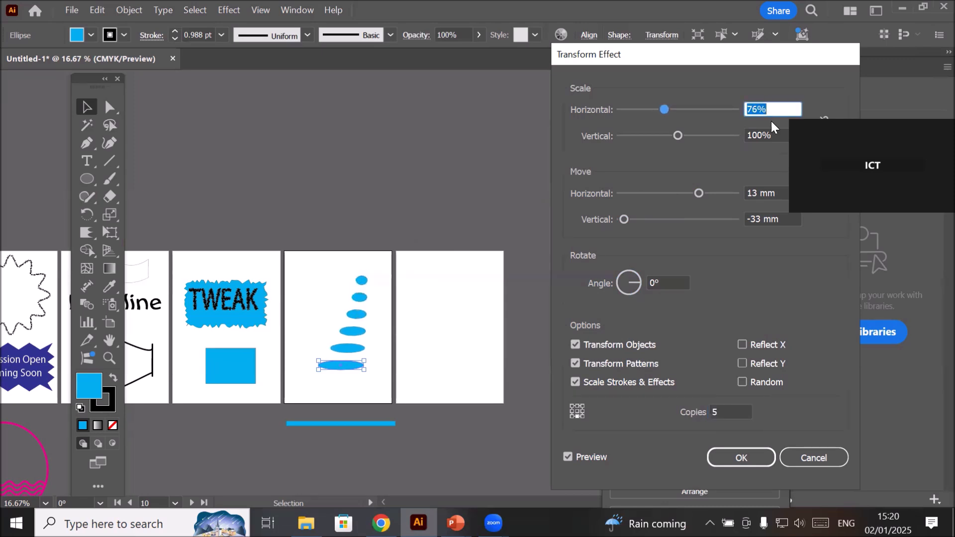
Set the horizontal move of the ellipse's copies to 3 mm and apply the Transform effect
{"action": "left_click", "coordinate": [780, 193]}
{"action": "key", "text": "Down"}
{"action": "key", "text": "Down"}
{"action": "key", "text": "Down"}
{"action": "key", "text": "Down"}
{"action": "key", "text": "Down"}
{"action": "key", "text": "Down"}
{"action": "key", "text": "Down"}
{"action": "key", "text": "Down"}
{"action": "key", "text": "Down"}
{"action": "key", "text": "Down"}
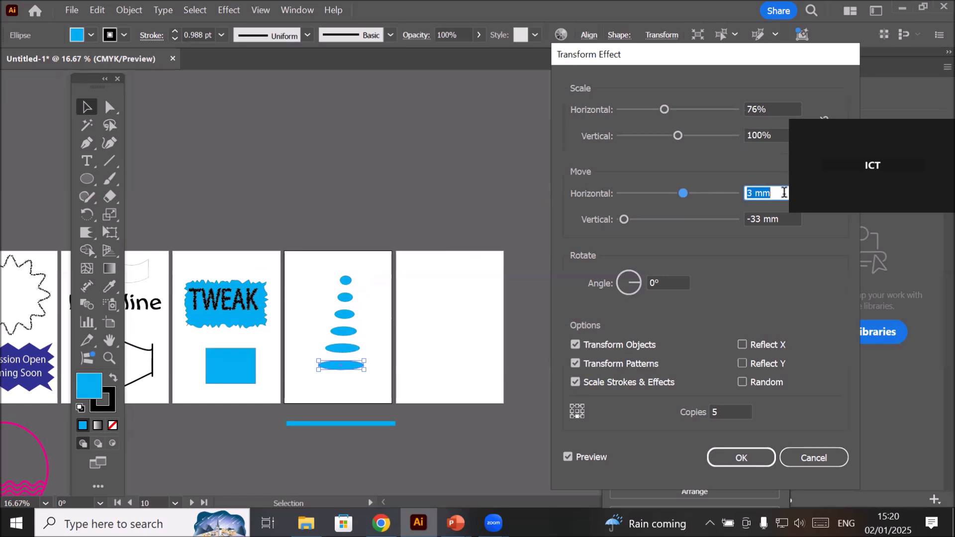
{"action": "left_click", "coordinate": [757, 456]}
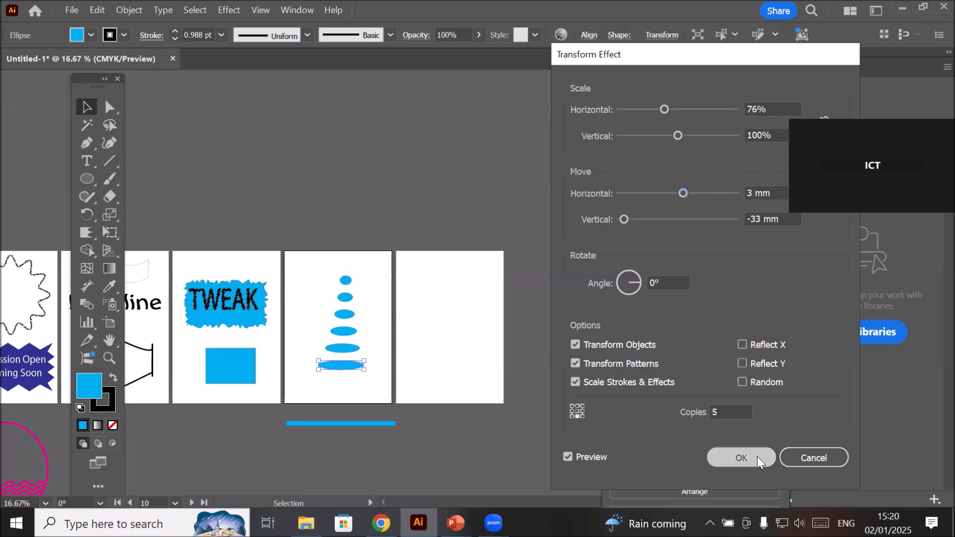
Select the ellipse with its stacked copies and expand its appearance into real shapes
{"action": "scroll", "coordinate": [421, 330], "scroll_direction": "up", "scroll_amount": 1}
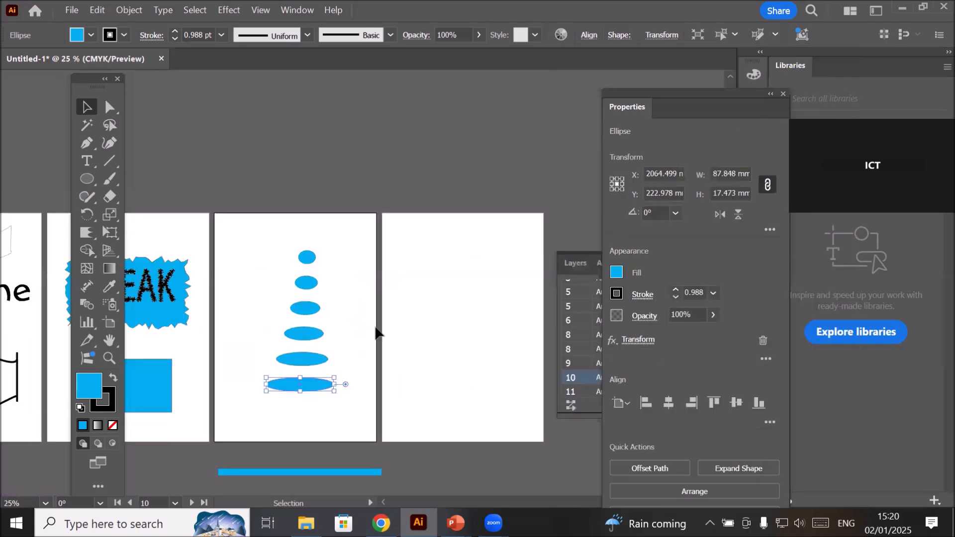
{"action": "left_click", "coordinate": [350, 324]}
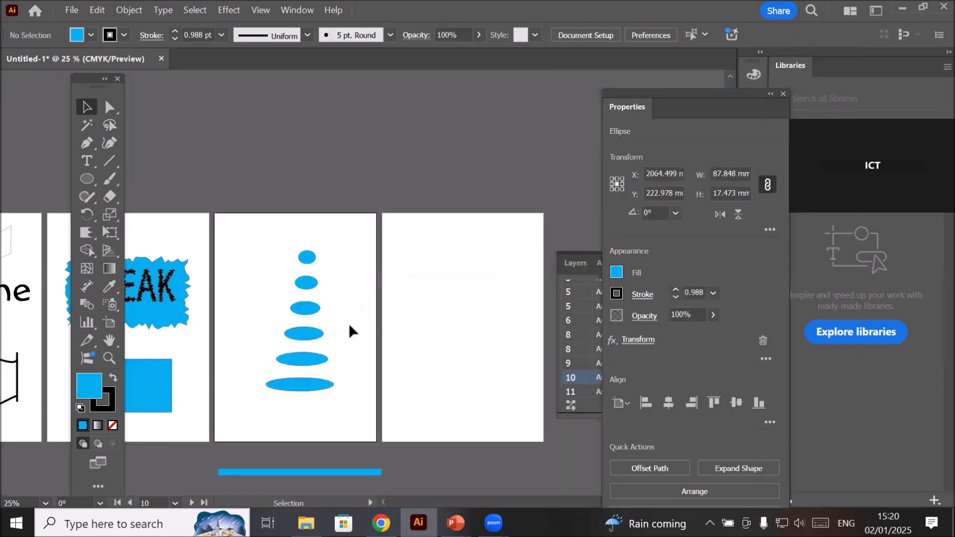
{"action": "left_click", "coordinate": [308, 335]}
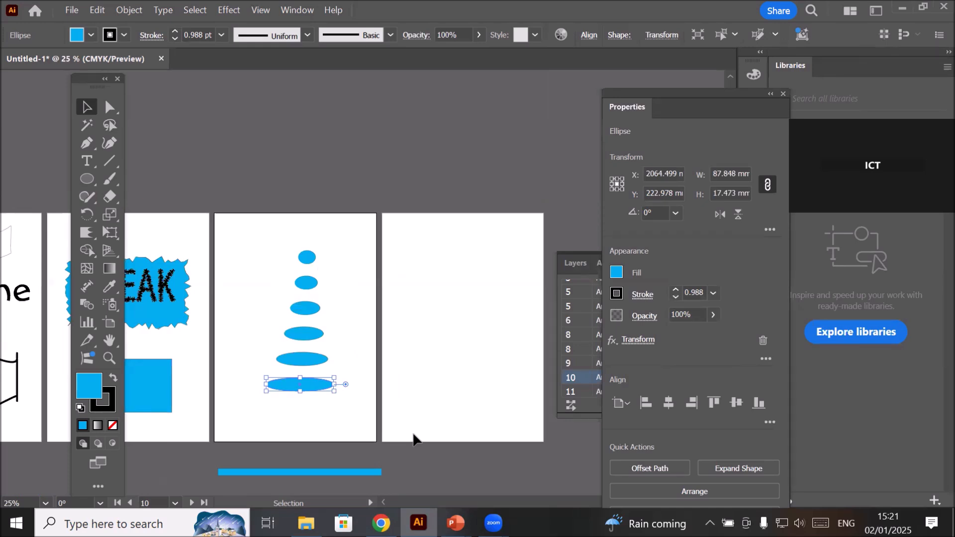
{"action": "left_click", "coordinate": [130, 10]}
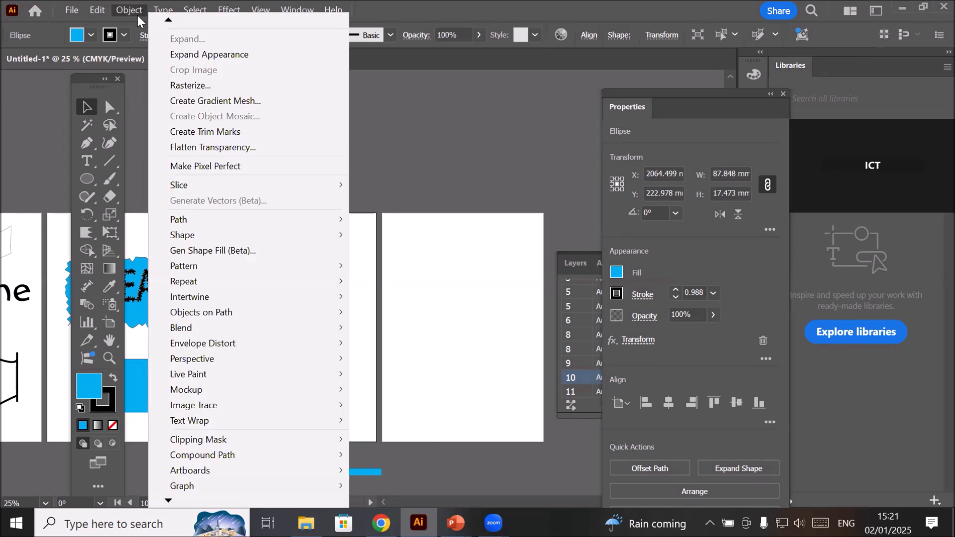
{"action": "left_click", "coordinate": [213, 53]}
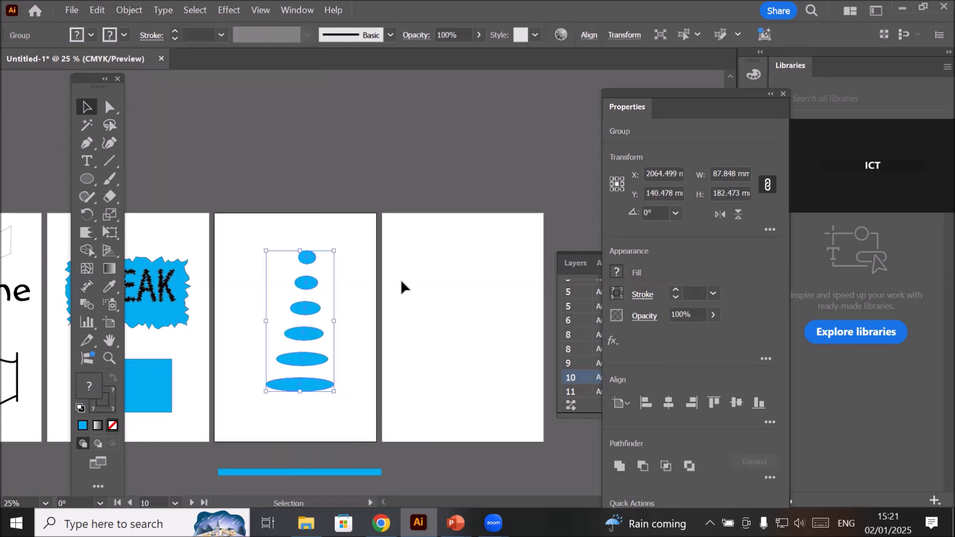
Ungroup the expanded stack of ellipses on artboard 10
{"action": "left_click", "coordinate": [416, 304]}
{"action": "left_click", "coordinate": [317, 310]}
{"action": "right_click", "coordinate": [316, 311]}
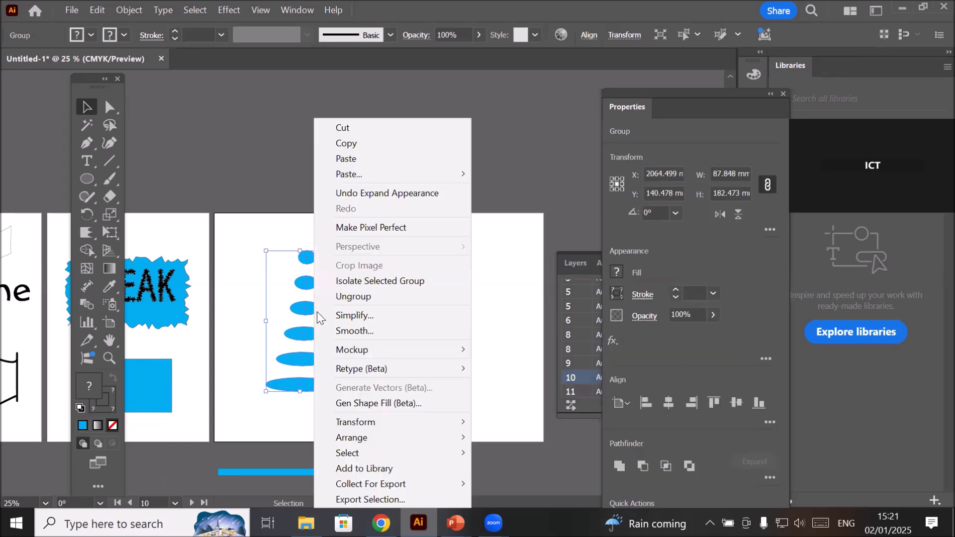
{"action": "left_click", "coordinate": [532, 288]}
{"action": "left_click", "coordinate": [313, 283]}
{"action": "right_click", "coordinate": [312, 285]}
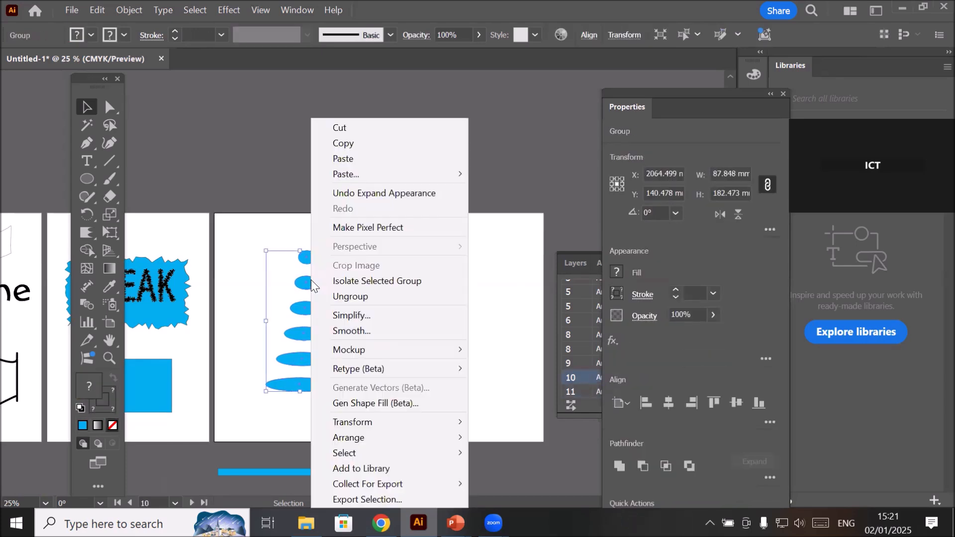
{"action": "left_click", "coordinate": [339, 296]}
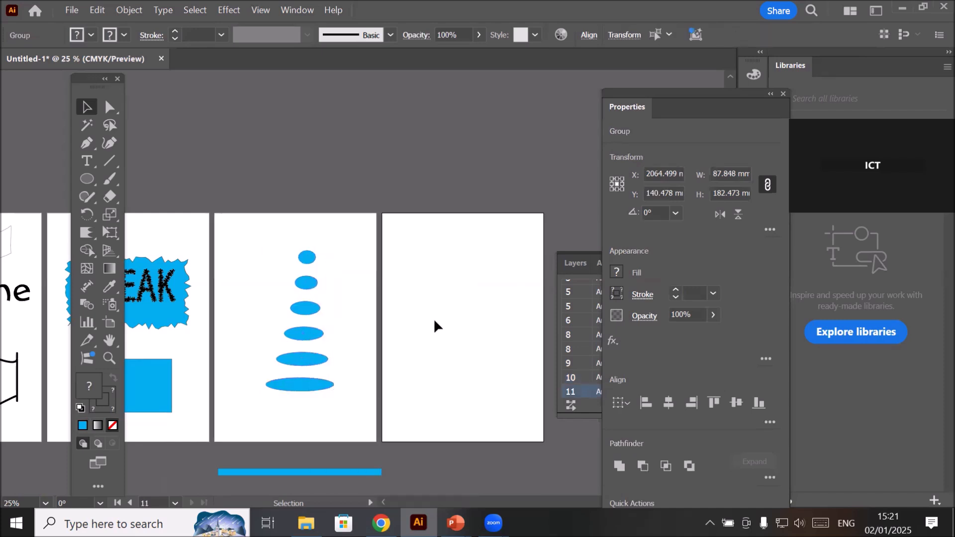
Select individual ellipses in the ungrouped stack, fill only the topmost one with red, and deselect it
{"action": "left_click", "coordinate": [434, 318]}
{"action": "left_click", "coordinate": [312, 358]}
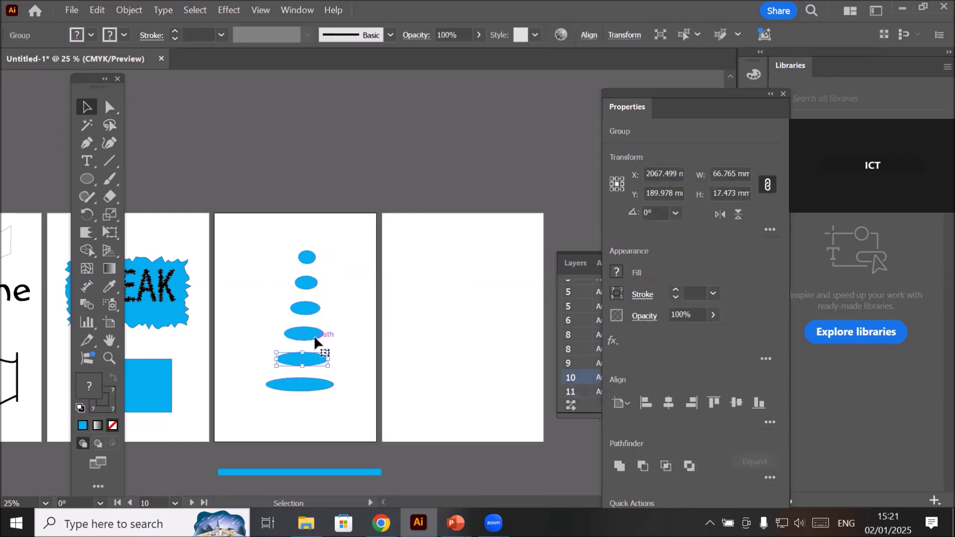
{"action": "left_click", "coordinate": [314, 335]}
{"action": "left_click", "coordinate": [314, 309]}
{"action": "left_click", "coordinate": [308, 258]}
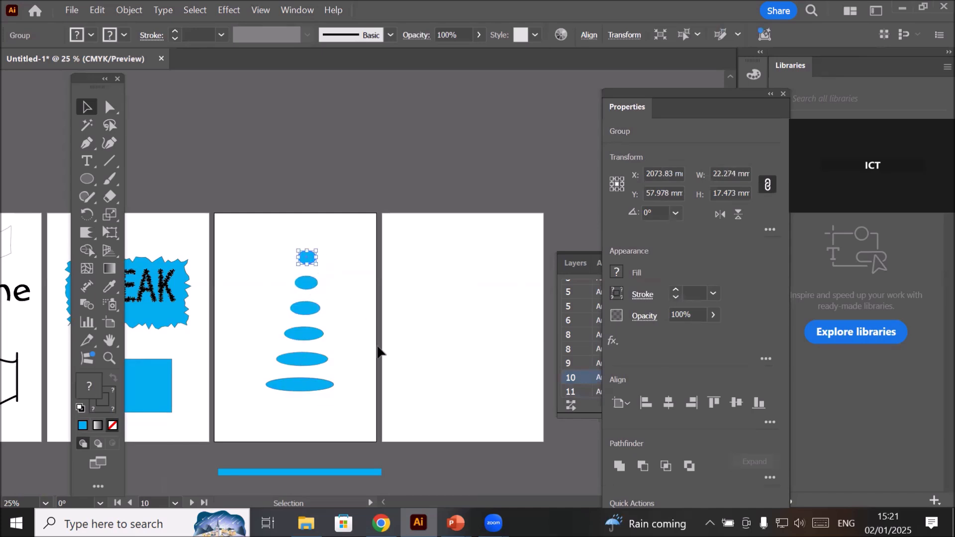
{"action": "left_click", "coordinate": [91, 35]}
{"action": "left_click", "coordinate": [51, 91]}
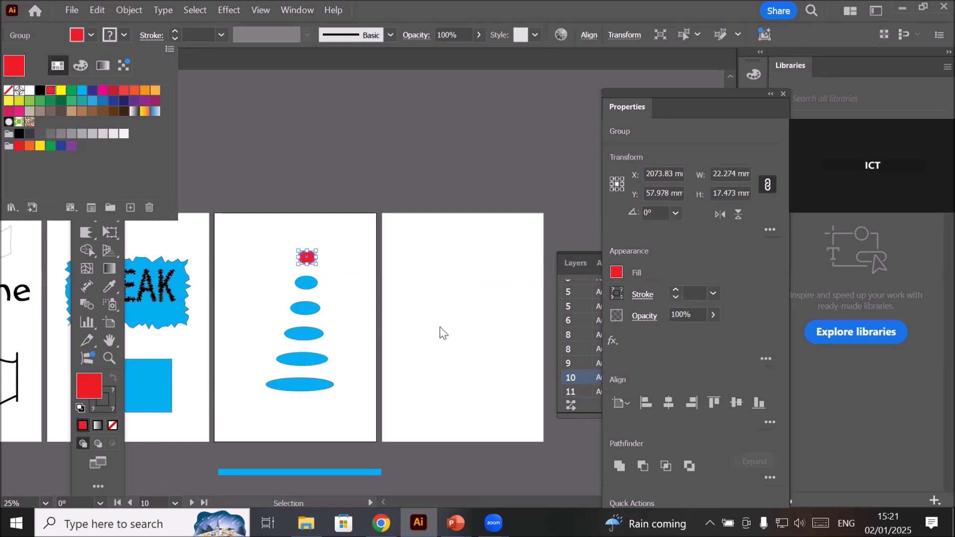
{"action": "left_click", "coordinate": [436, 326]}
{"action": "left_click", "coordinate": [431, 326]}
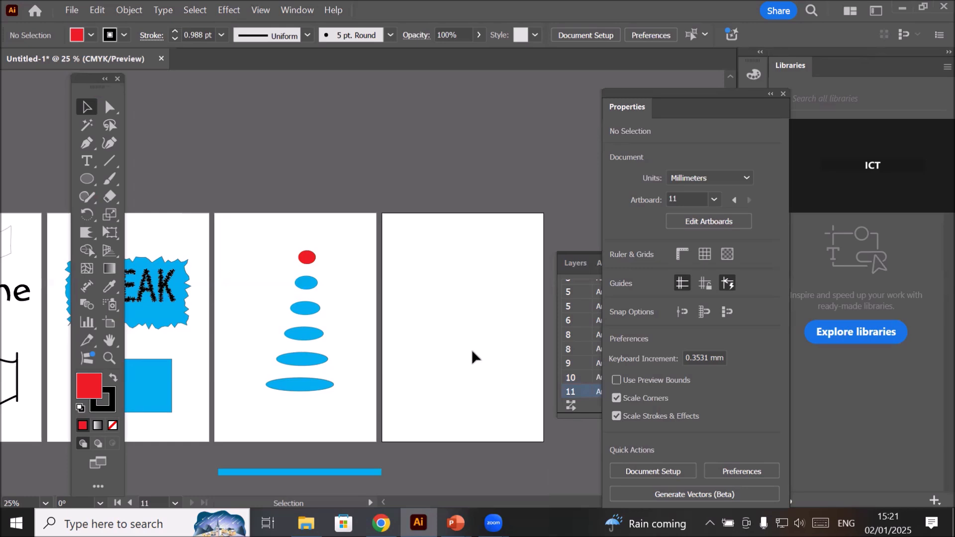
Draw a circle about 143 mm in diameter on artboard 11 and set its fill to none
{"action": "left_click", "coordinate": [86, 179]}
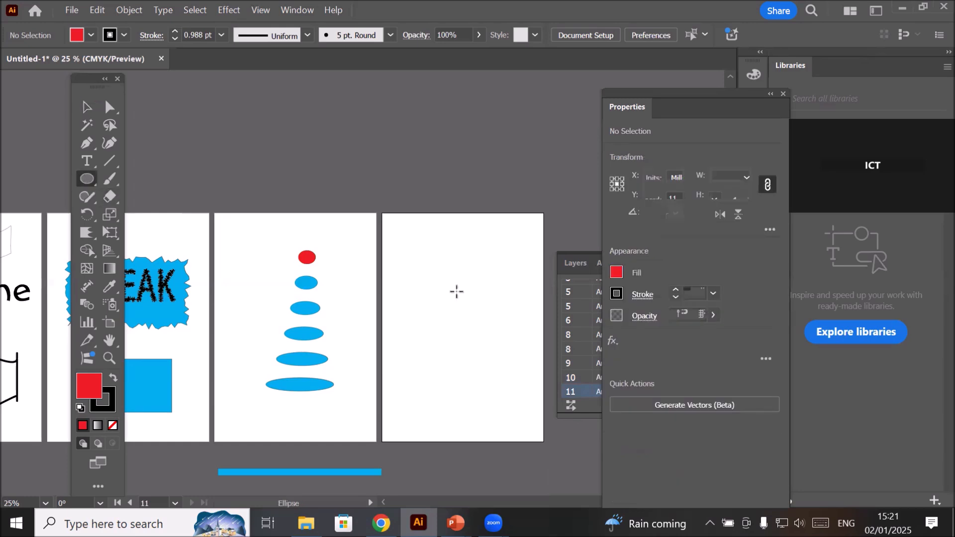
{"action": "left_click_drag", "start_coordinate": [412, 268], "coordinate": [521, 377]}
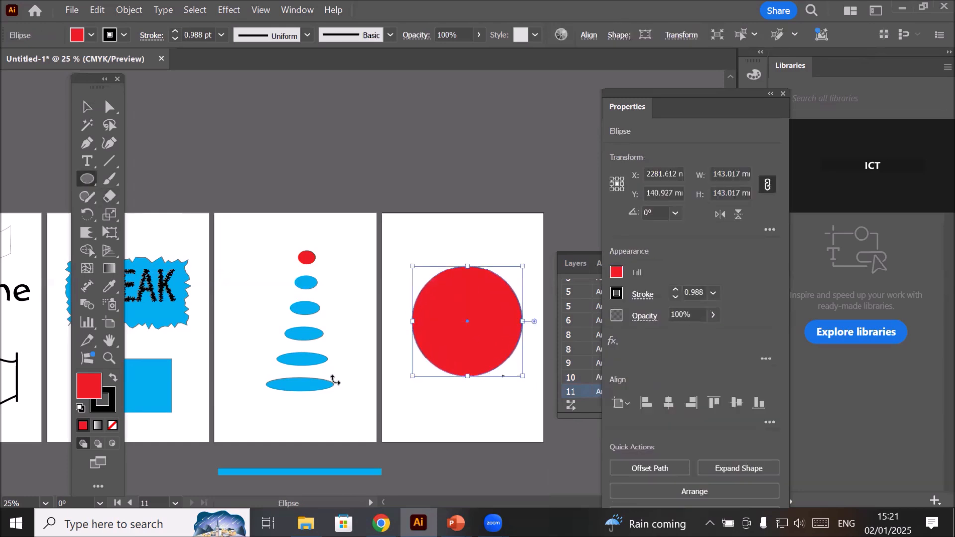
{"action": "left_click", "coordinate": [92, 35]}
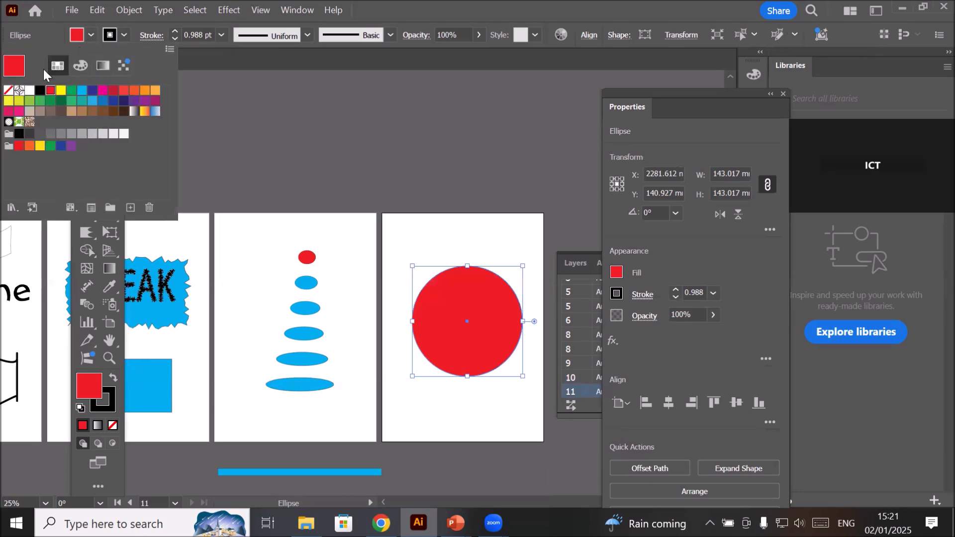
{"action": "left_click", "coordinate": [9, 90]}
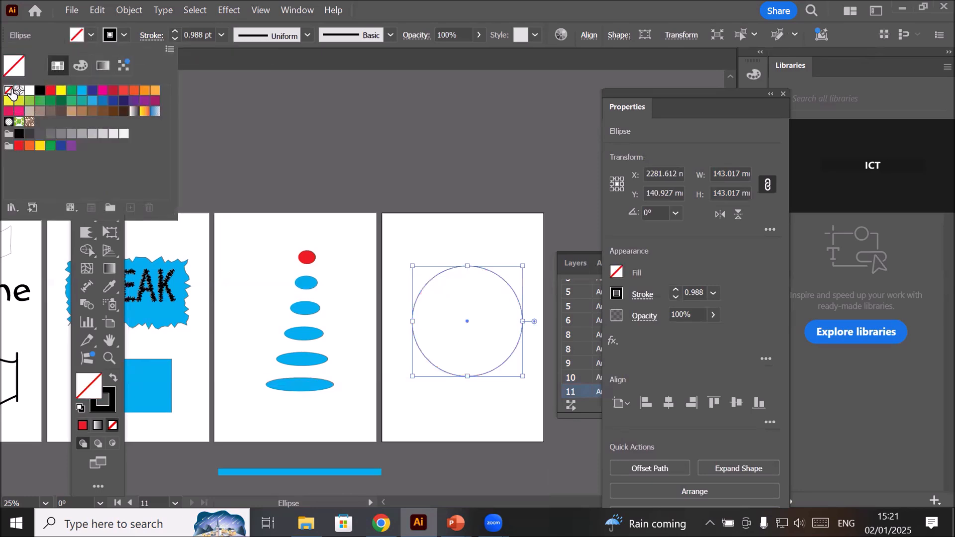
Increase the circle's stroke weight to 2 pt and return to the Selection tool
{"action": "left_click", "coordinate": [175, 31]}
{"action": "left_click", "coordinate": [175, 31]}
{"action": "left_click", "coordinate": [175, 32]}
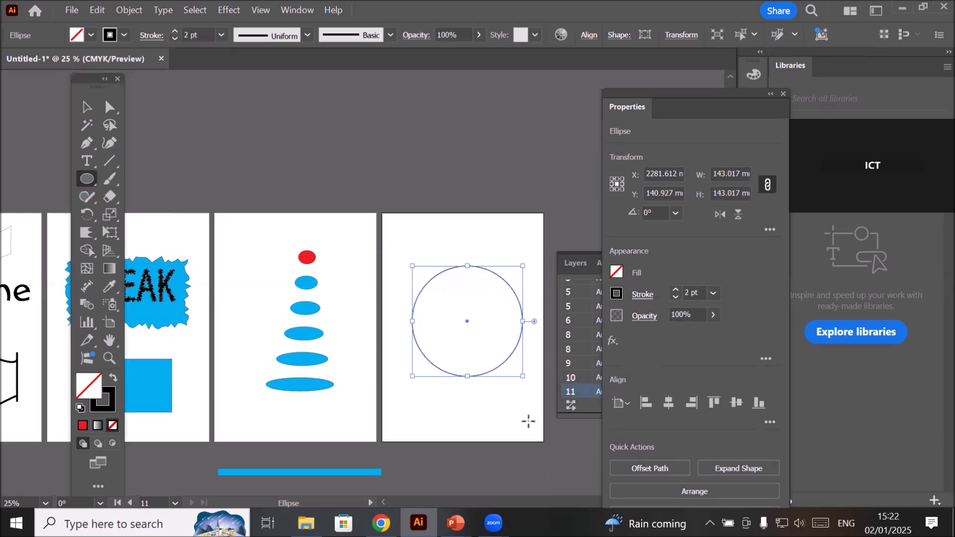
{"action": "left_click", "coordinate": [87, 107]}
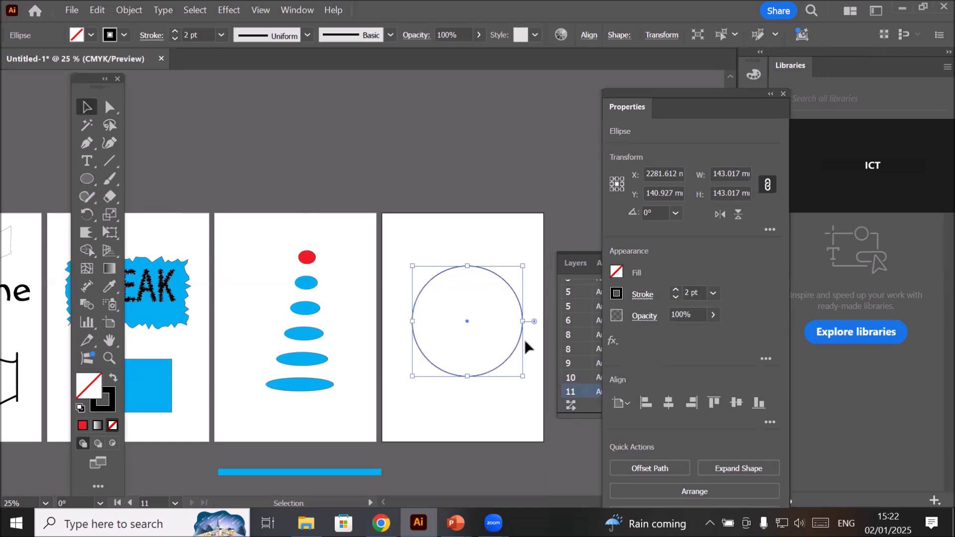
Start a Distort & Transform > Transform effect on the circle with 5 copies
{"action": "scroll", "coordinate": [525, 340], "scroll_direction": "up", "scroll_amount": 2}
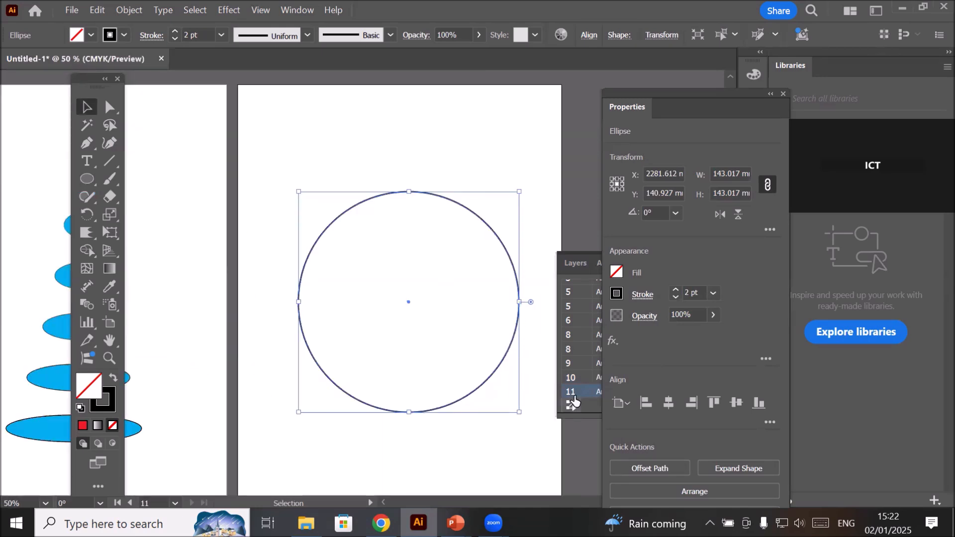
{"action": "left_click", "coordinate": [613, 339]}
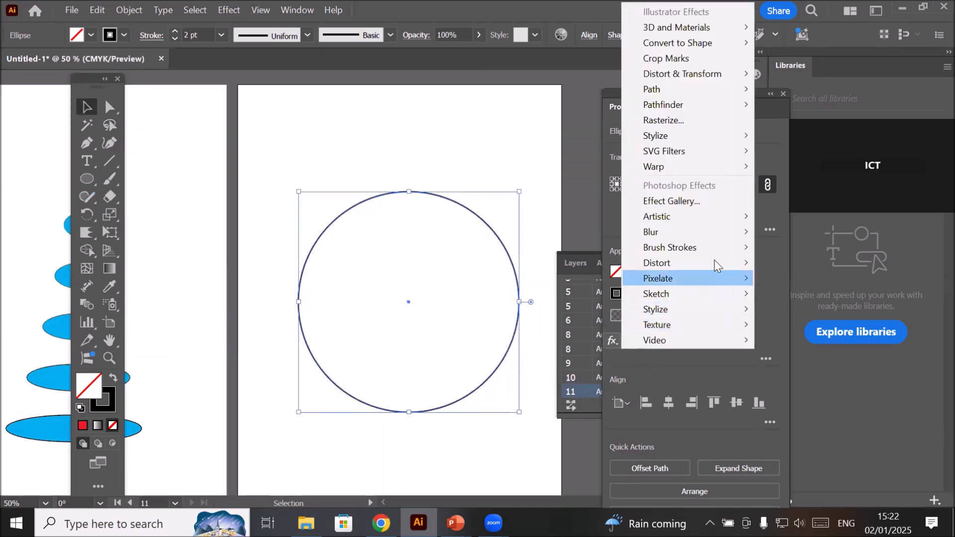
{"action": "mouse_move", "coordinate": [725, 217]}
{"action": "mouse_move", "coordinate": [710, 74]}
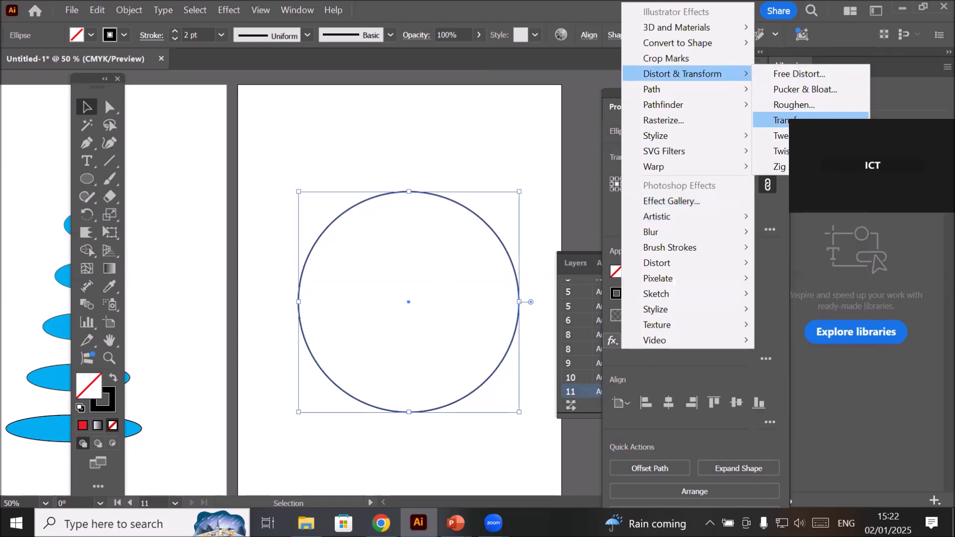
{"action": "left_click", "coordinate": [805, 120]}
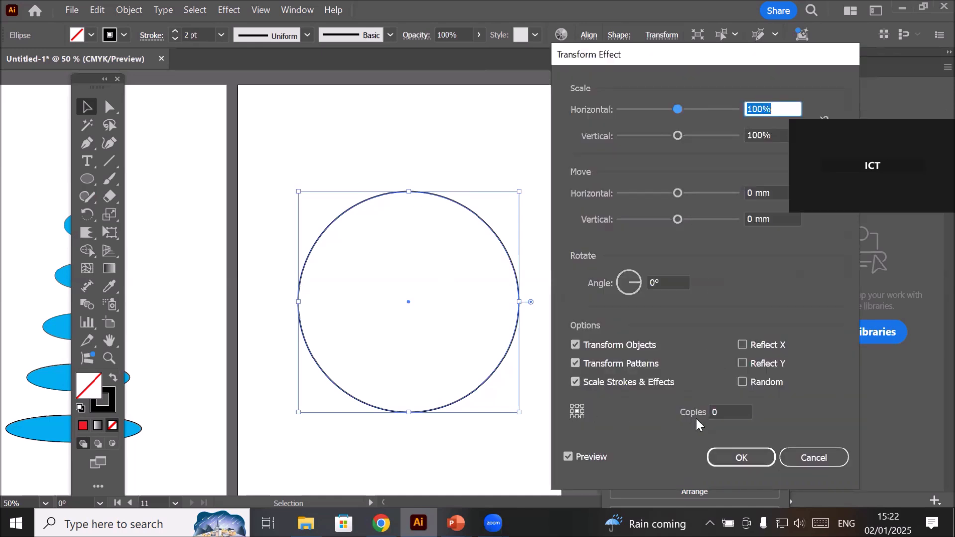
{"action": "left_click", "coordinate": [725, 411]}
{"action": "type", "text": "3"}
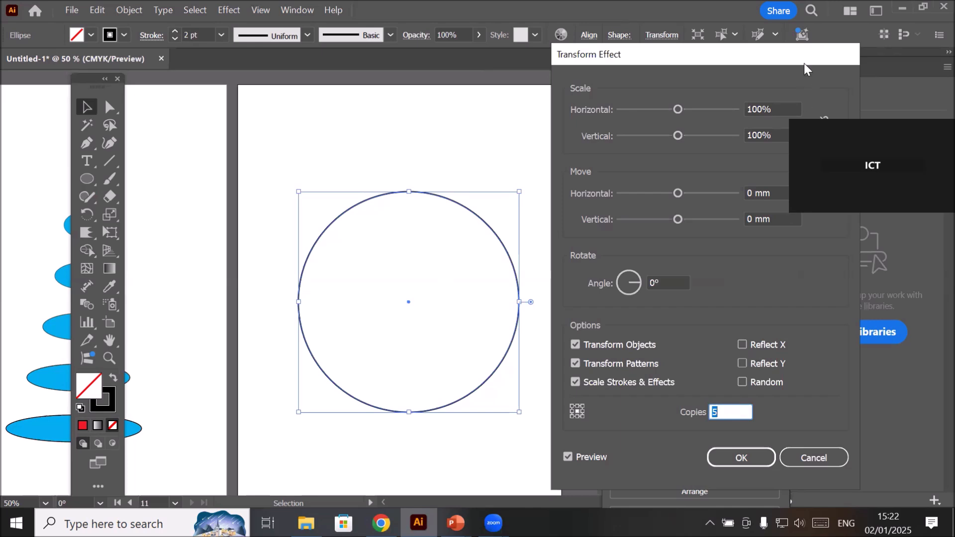
Link the horizontal and vertical scale of the copies and reduce both to 79% to nest them inside the circle
{"action": "left_click", "coordinate": [825, 123]}
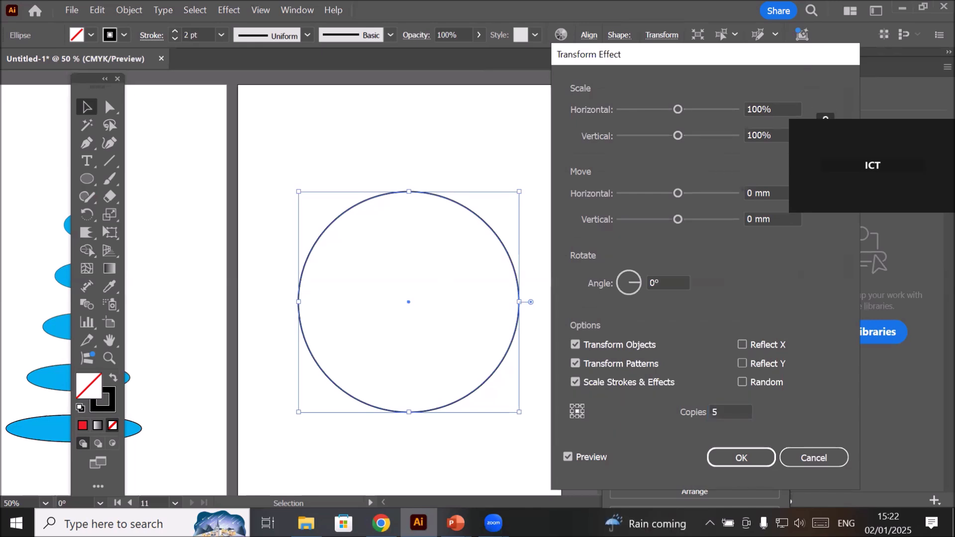
{"action": "left_click", "coordinate": [792, 107]}
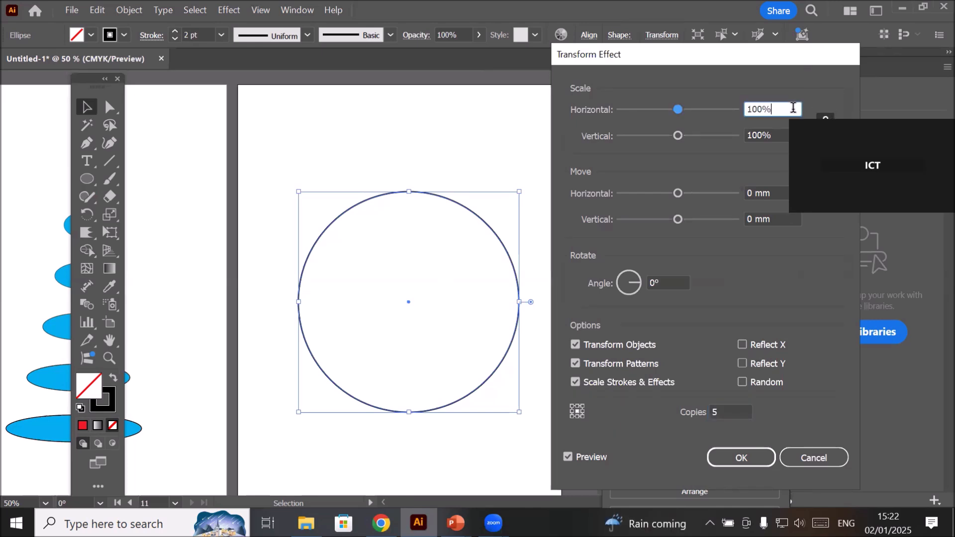
{"action": "key", "text": "Down"}
{"action": "key", "text": "Down"}
{"action": "key", "text": "Down"}
{"action": "key", "text": "Down"}
{"action": "key", "text": "Down"}
{"action": "key", "text": "Down"}
{"action": "key", "text": "Down"}
{"action": "key", "text": "Down"}
{"action": "key", "text": "Down"}
{"action": "key", "text": "Down"}
{"action": "key", "text": "Down"}
{"action": "key", "text": "Down"}
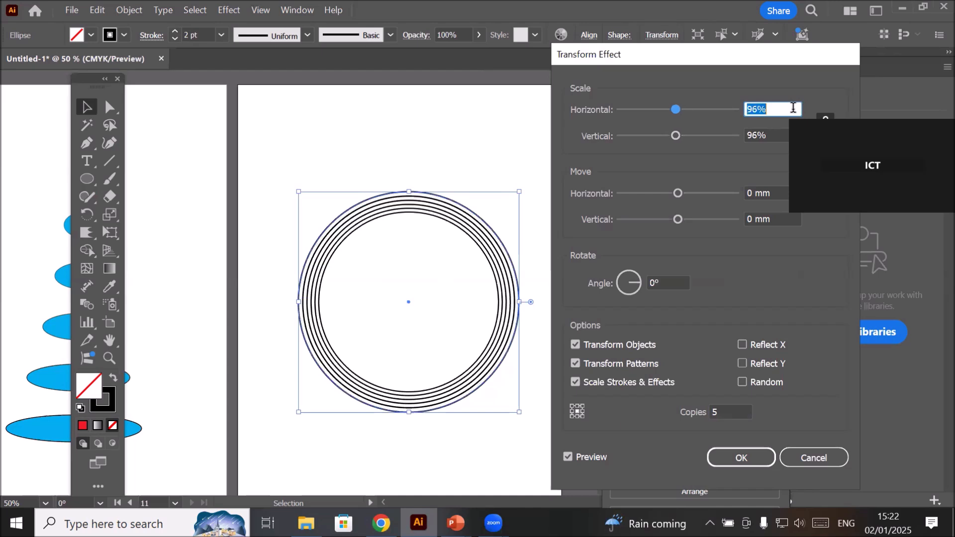
{"action": "key", "text": "Down"}
{"action": "key", "text": "Down"}
{"action": "key", "text": "Down"}
{"action": "key", "text": "Down"}
{"action": "key", "text": "Down"}
{"action": "key", "text": "Down"}
{"action": "key", "text": "Down"}
{"action": "key", "text": "Down"}
{"action": "key", "text": "Down"}
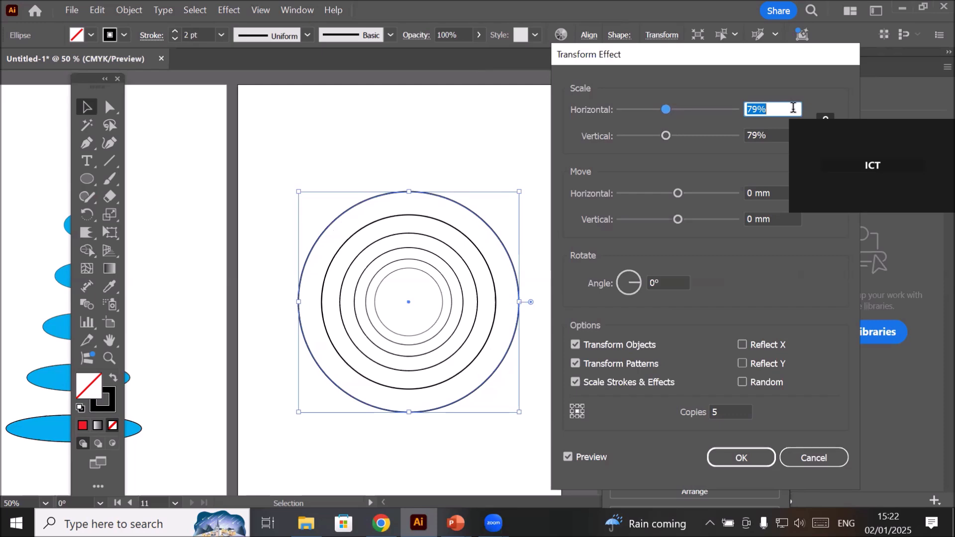
Raise the linked scale of the copies to 106% and apply the Transform effect
{"action": "key", "text": "Up"}
{"action": "key", "text": "Up"}
{"action": "key", "text": "Up"}
{"action": "key", "text": "Up"}
{"action": "key", "text": "Up"}
{"action": "key", "text": "Up"}
{"action": "key", "text": "Up"}
{"action": "key", "text": "Up"}
{"action": "key", "text": "Up"}
{"action": "key", "text": "Up"}
{"action": "key", "text": "Up"}
{"action": "key", "text": "Up"}
{"action": "key", "text": "Up"}
{"action": "key", "text": "Up"}
{"action": "key", "text": "Up"}
{"action": "key", "text": "Up"}
{"action": "key", "text": "Up"}
{"action": "key", "text": "Up"}
{"action": "key", "text": "Up"}
{"action": "key", "text": "Up"}
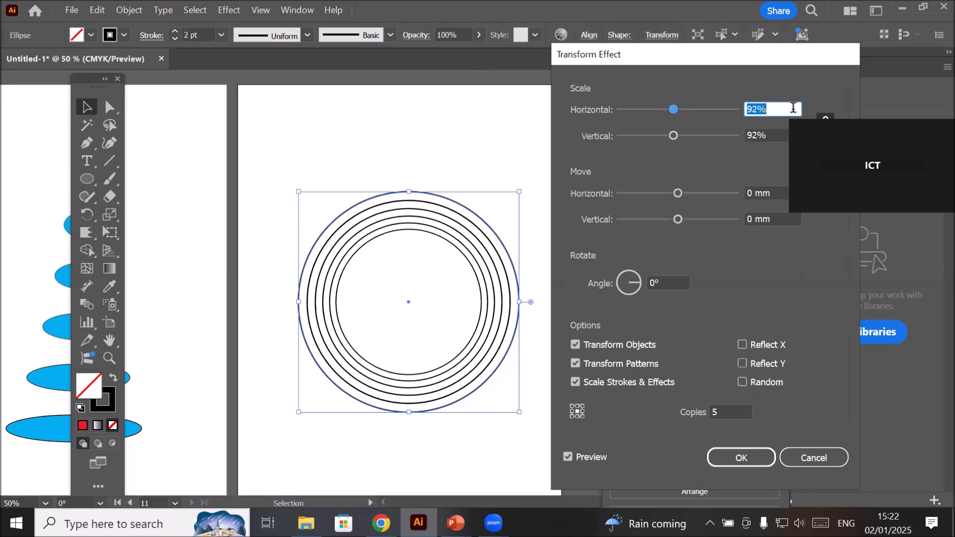
{"action": "key", "text": "Up"}
{"action": "key", "text": "Up"}
{"action": "key", "text": "Up"}
{"action": "key", "text": "Up"}
{"action": "key", "text": "Up"}
{"action": "key", "text": "Up"}
{"action": "key", "text": "Up"}
{"action": "key", "text": "Up"}
{"action": "key", "text": "Up"}
{"action": "key", "text": "Up"}
{"action": "key", "text": "Up"}
{"action": "key", "text": "Up"}
{"action": "key", "text": "Up"}
{"action": "key", "text": "Down"}
{"action": "key", "text": "Down"}
{"action": "key", "text": "Down"}
{"action": "key", "text": "Down"}
{"action": "key", "text": "Down"}
{"action": "key", "text": "Down"}
{"action": "key", "text": "Down"}
{"action": "key", "text": "Down"}
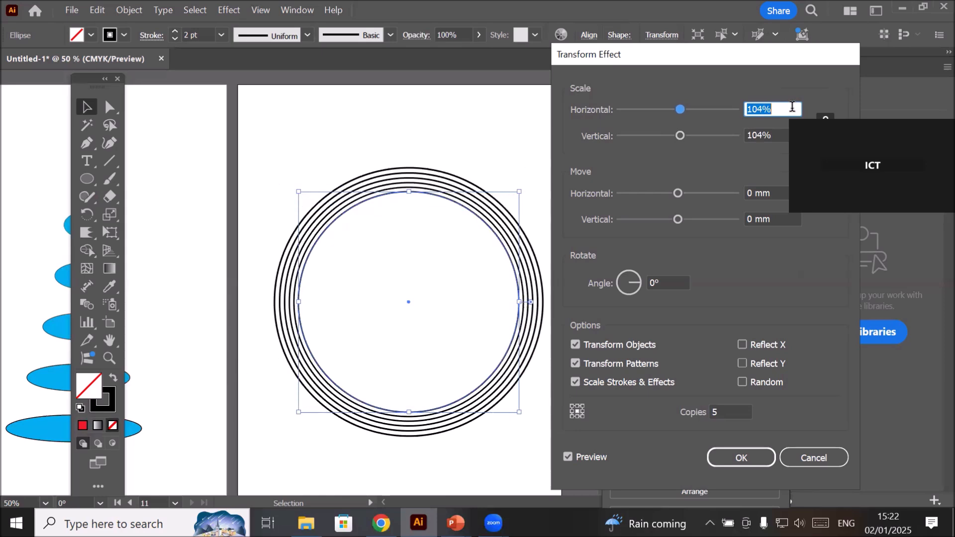
{"action": "key", "text": "Up"}
{"action": "key", "text": "Up"}
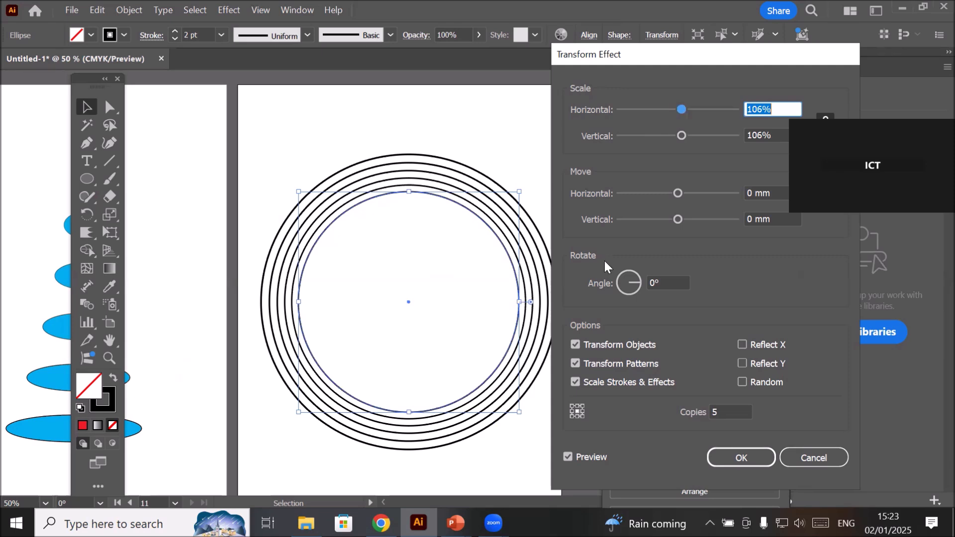
{"action": "left_click", "coordinate": [732, 459]}
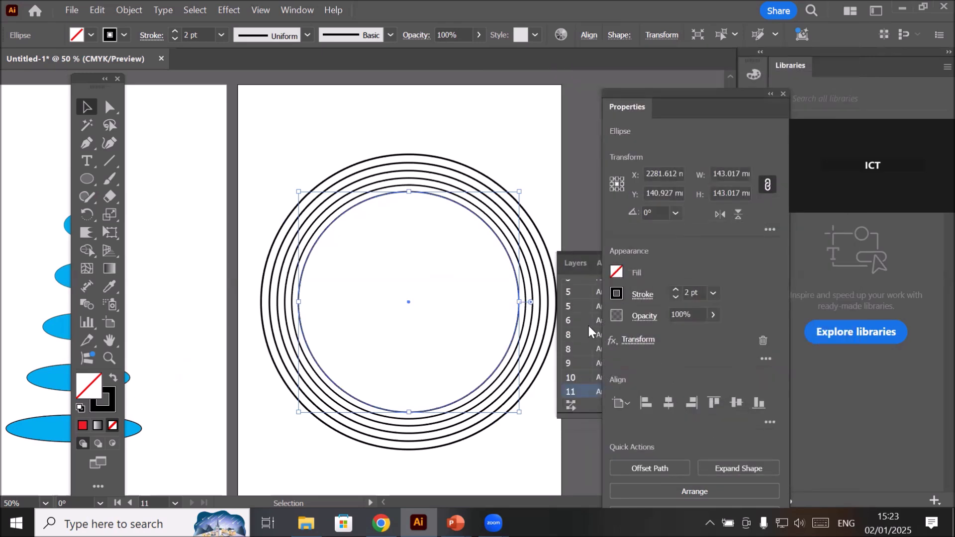
Move the concentric circles onto the empty canvas above artboard 10 and draw an ellipse about 132 by 150 mm on artboard 11
{"action": "scroll", "coordinate": [521, 307], "scroll_direction": "down", "scroll_amount": 2}
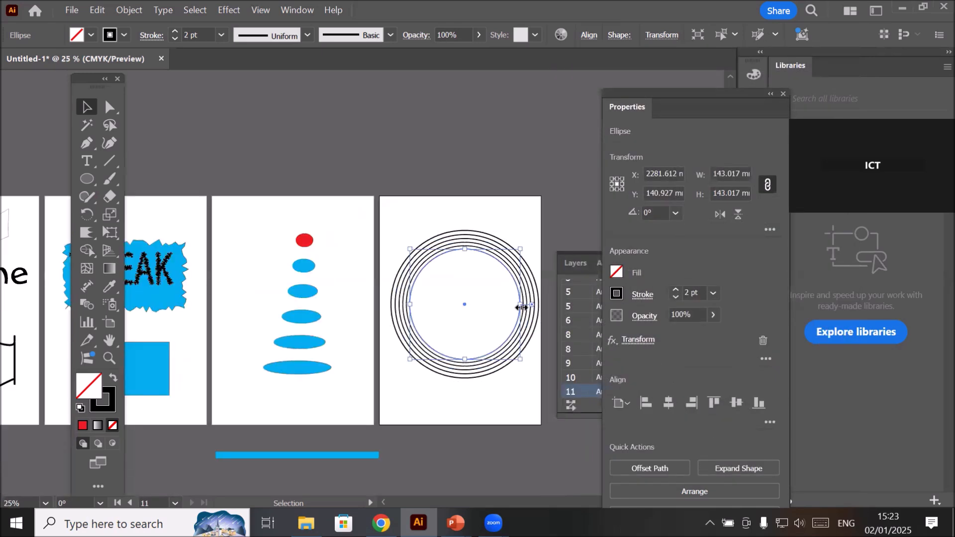
{"action": "scroll", "coordinate": [521, 307], "scroll_direction": "down", "scroll_amount": 1}
{"action": "left_click_drag", "start_coordinate": [520, 315], "coordinate": [393, 187]}
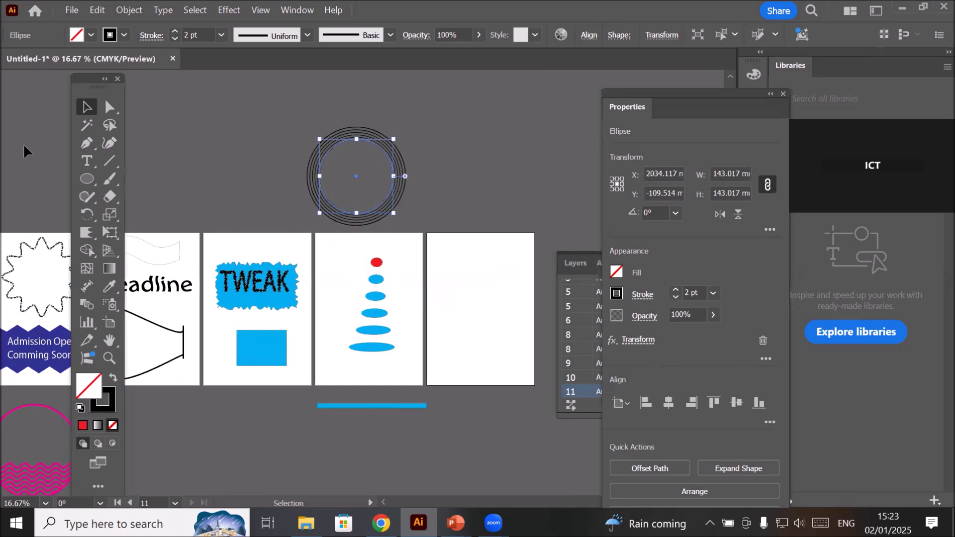
{"action": "left_click", "coordinate": [85, 179]}
{"action": "mouse_move", "coordinate": [452, 266]}
{"action": "left_mouse_down"}
{"action": "mouse_move", "coordinate": [472, 308]}
{"action": "mouse_move", "coordinate": [520, 343]}
{"action": "left_mouse_up"}
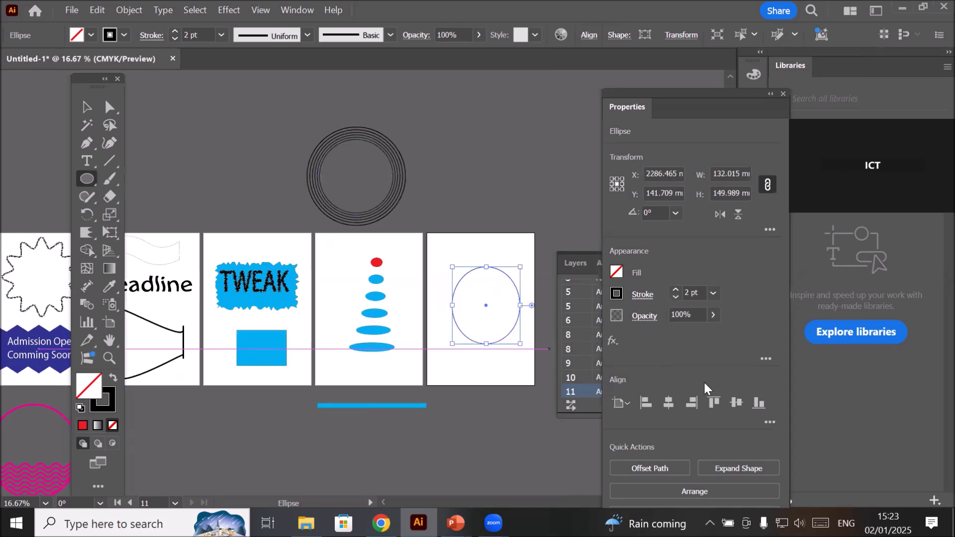
Apply a Free Distort effect to the new ellipse, pulling its upper-right corner inward past the centre towards the lower-left
{"action": "left_click", "coordinate": [613, 342]}
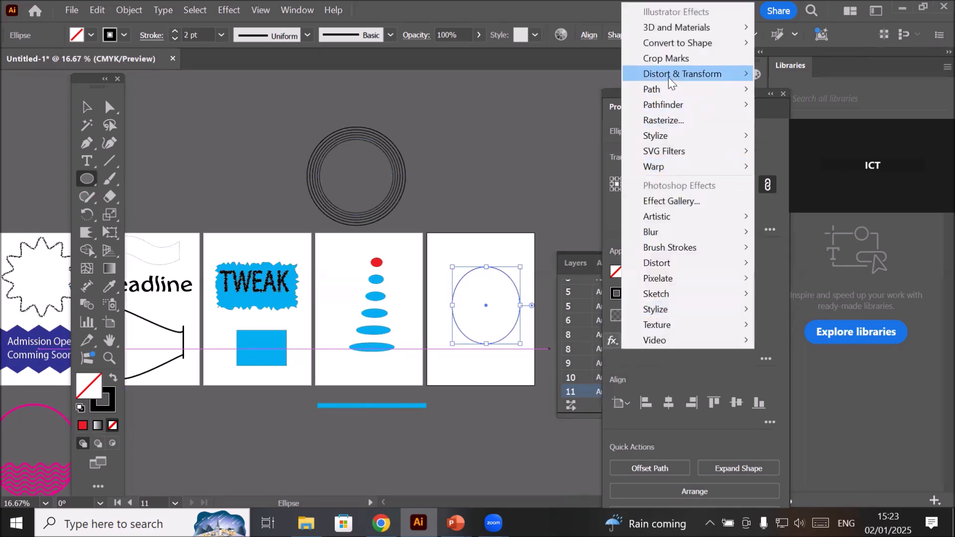
{"action": "mouse_move", "coordinate": [684, 75]}
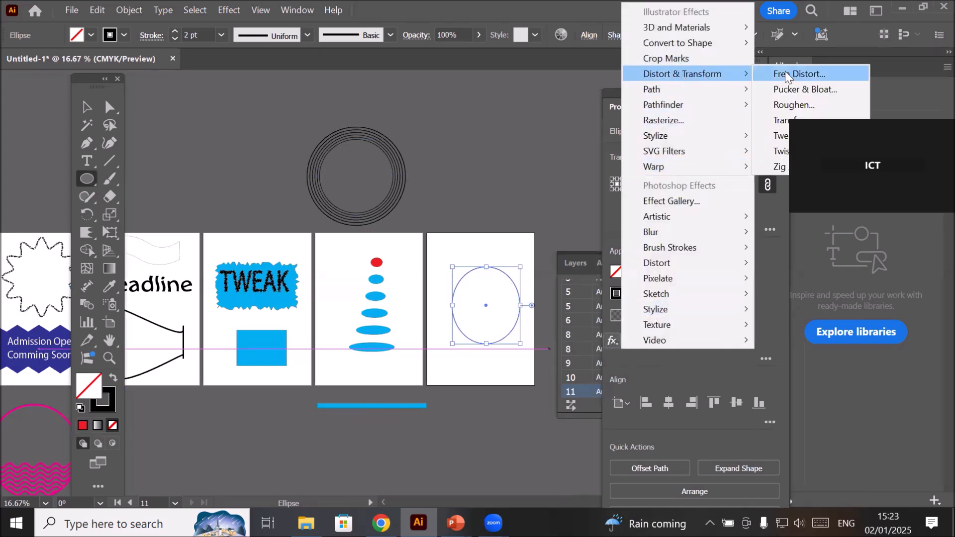
{"action": "left_click", "coordinate": [785, 73]}
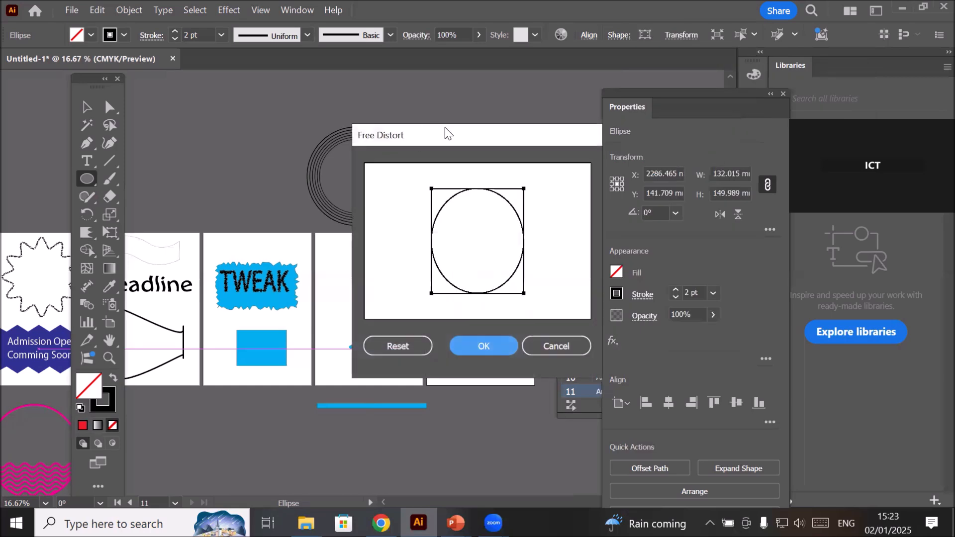
{"action": "left_click_drag", "start_coordinate": [445, 127], "coordinate": [217, 93]}
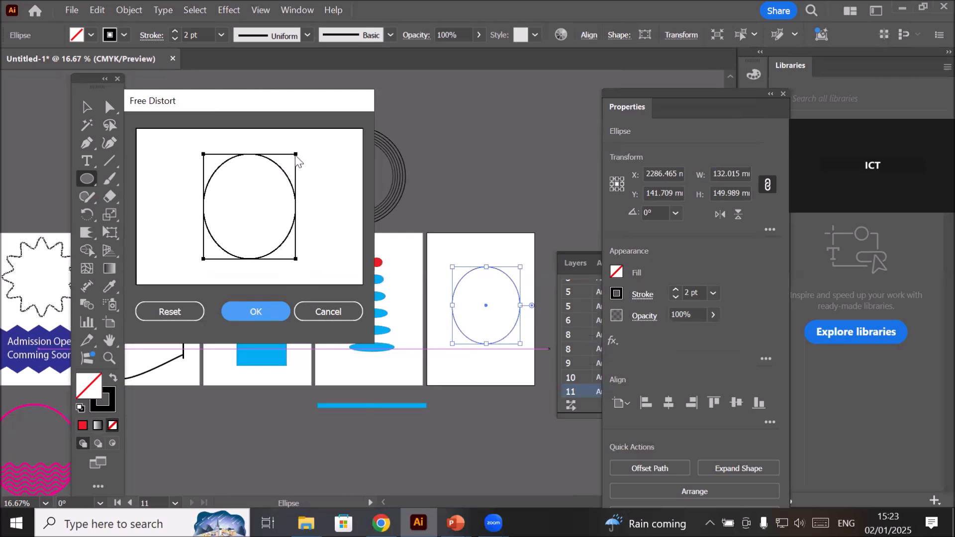
{"action": "left_click_drag", "start_coordinate": [296, 155], "coordinate": [237, 225]}
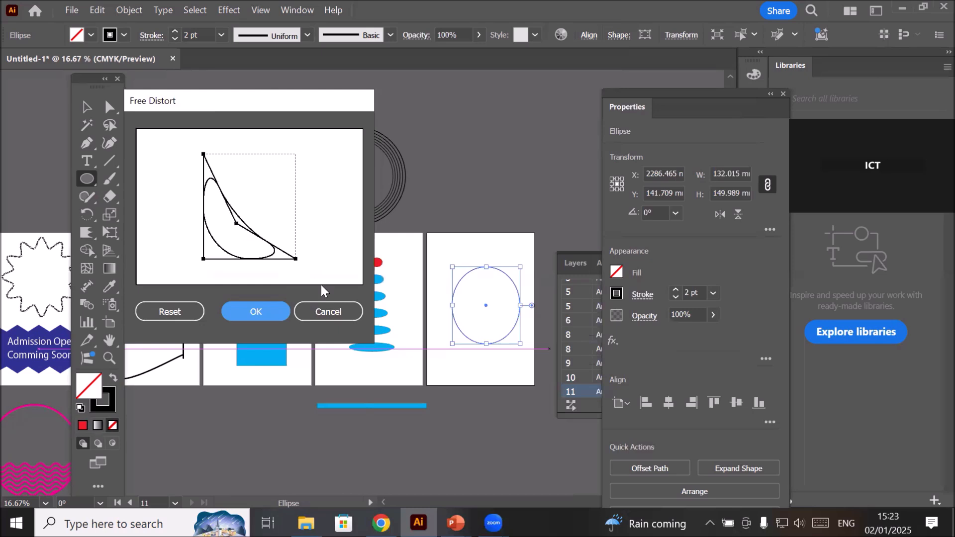
{"action": "left_click", "coordinate": [258, 309]}
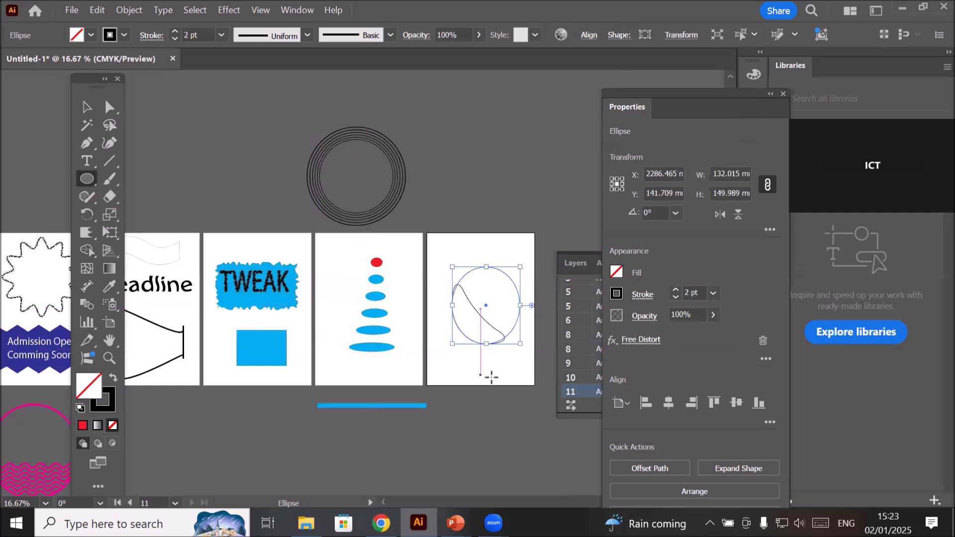
Inspect the distorted ellipse up close and undo its Free Distort effect
{"action": "scroll", "coordinate": [550, 266], "scroll_direction": "up", "scroll_amount": 3}
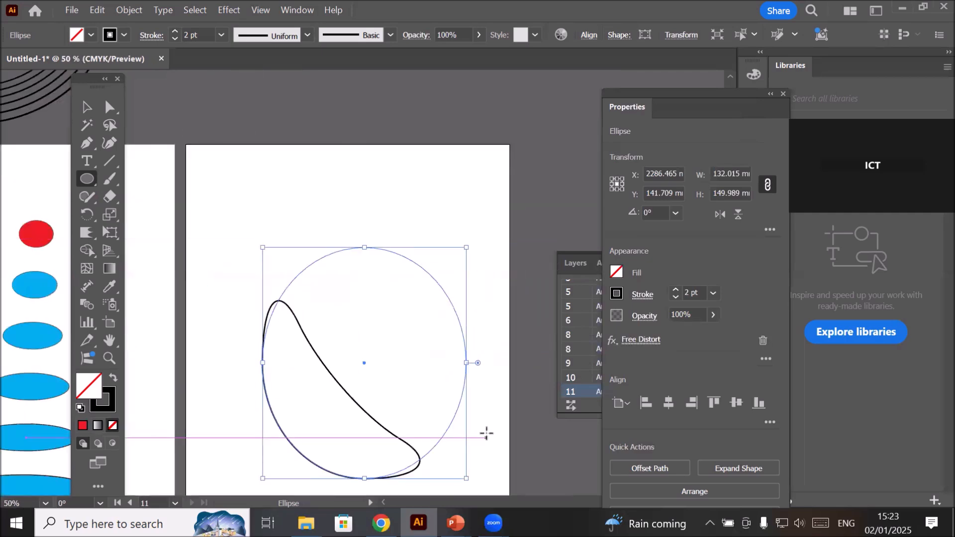
{"action": "scroll", "coordinate": [465, 376], "scroll_direction": "down", "scroll_amount": 1}
{"action": "scroll", "coordinate": [465, 376], "scroll_direction": "down", "scroll_amount": 2}
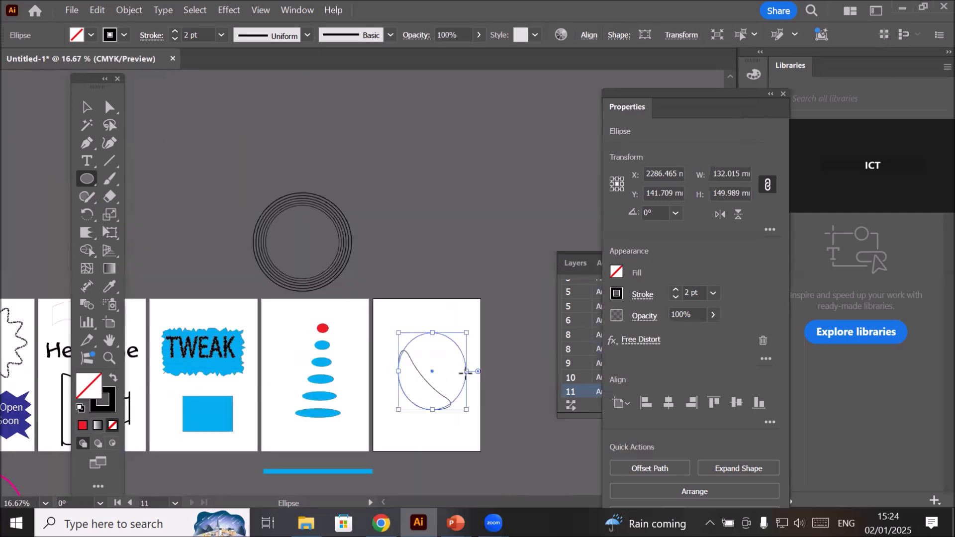
{"action": "key", "text": "ctrl+z"}
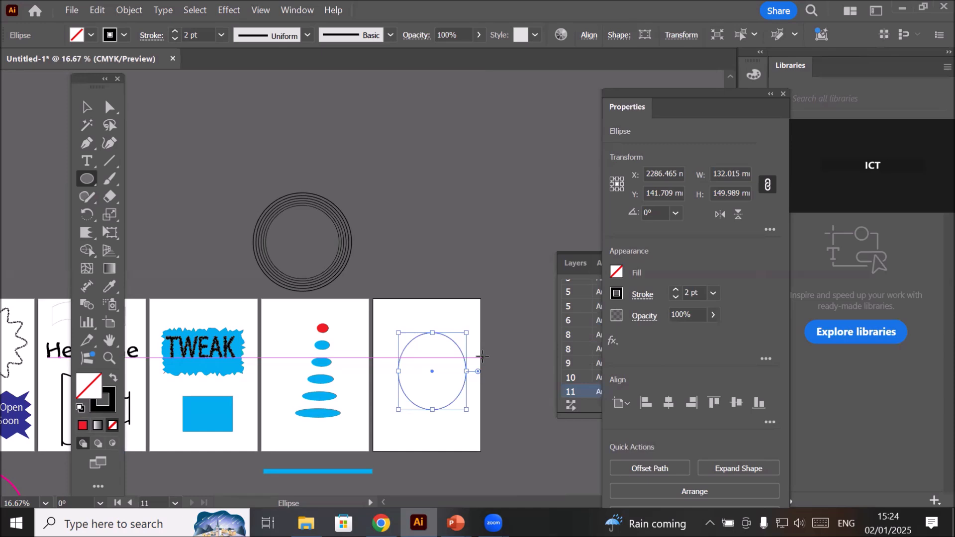
Start a new Free Distort effect on the selected ellipse on artboard 11
{"action": "left_click", "coordinate": [227, 11]}
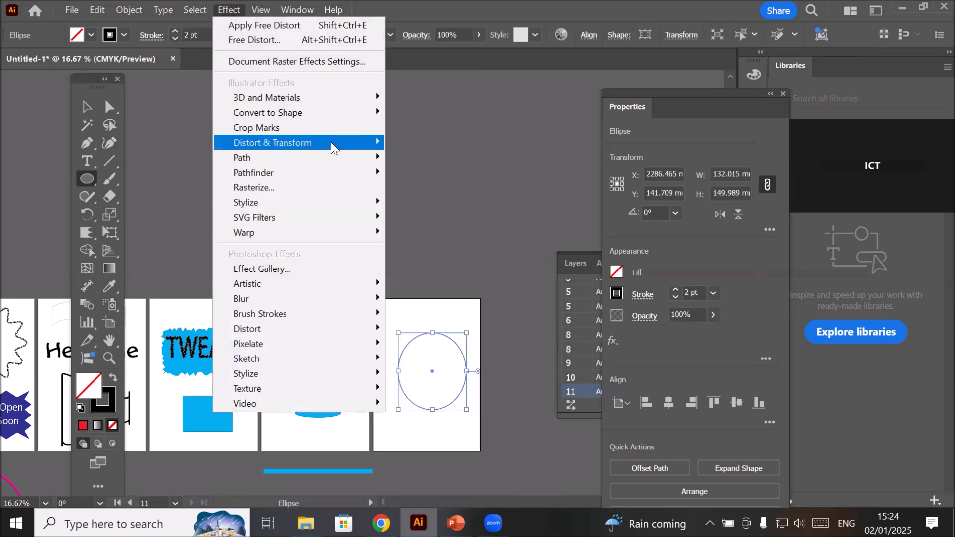
{"action": "mouse_move", "coordinate": [331, 142]}
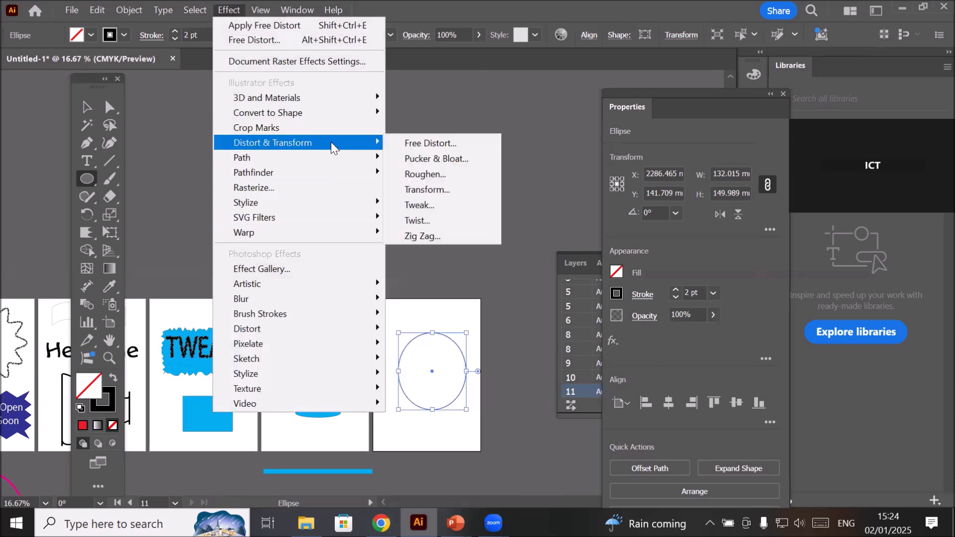
{"action": "left_click", "coordinate": [453, 144]}
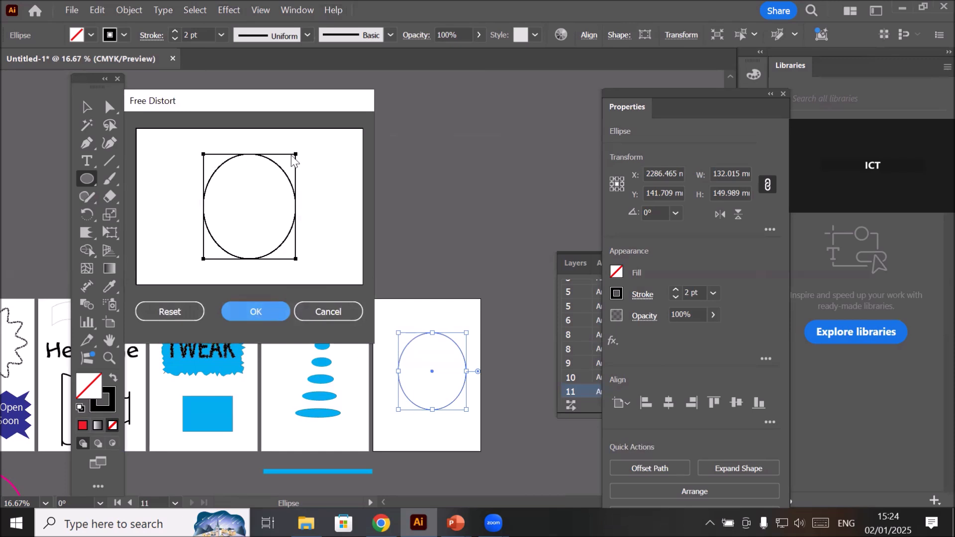
{"action": "left_click_drag", "start_coordinate": [296, 154], "coordinate": [361, 134]}
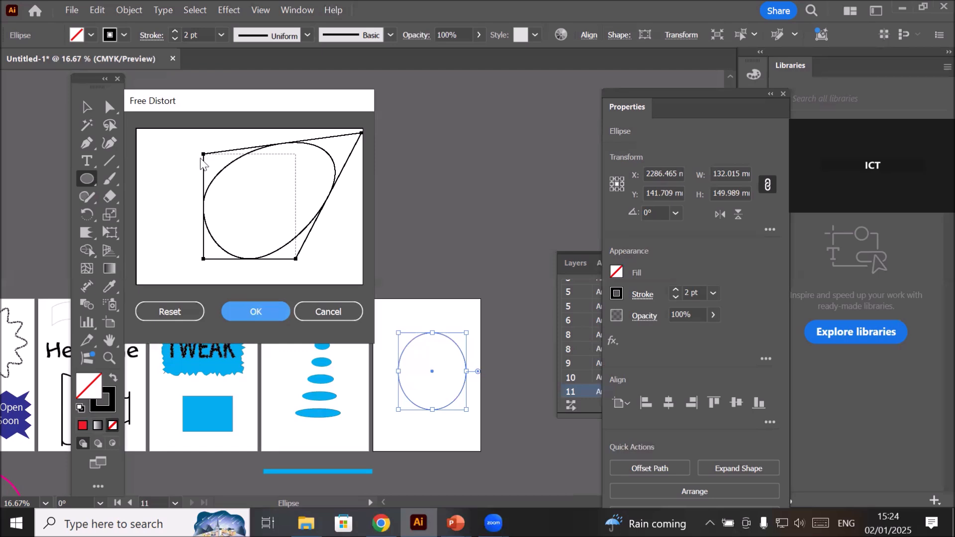
{"action": "left_click_drag", "start_coordinate": [203, 154], "coordinate": [137, 131]}
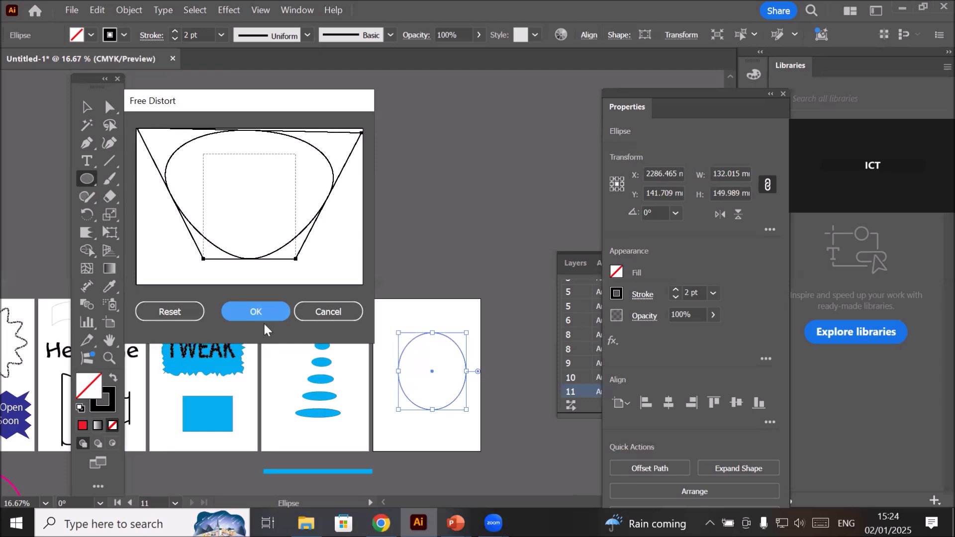
{"action": "left_click", "coordinate": [166, 312]}
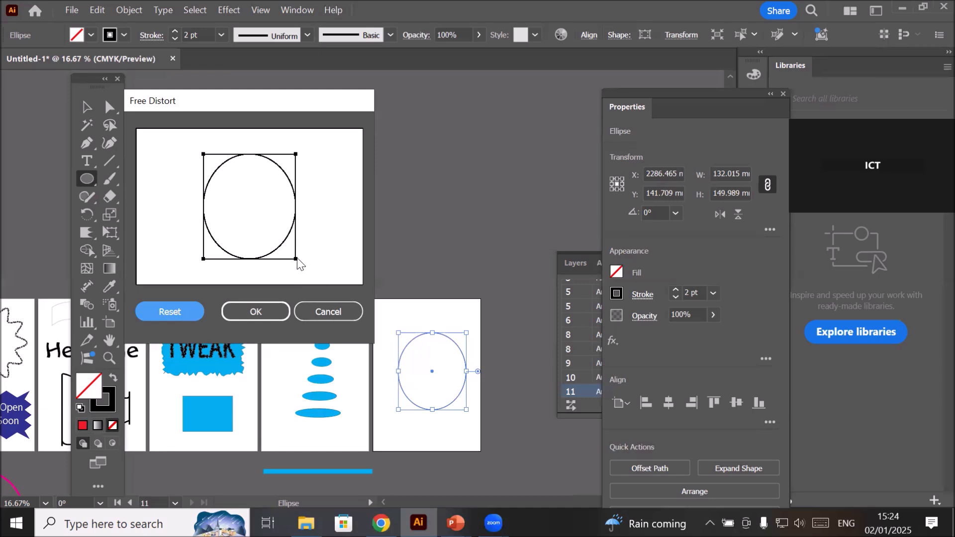
Pull the ellipse's two lower distort corners outward and down to widen its base, and apply the Free Distort
{"action": "left_click_drag", "start_coordinate": [295, 258], "coordinate": [361, 283]}
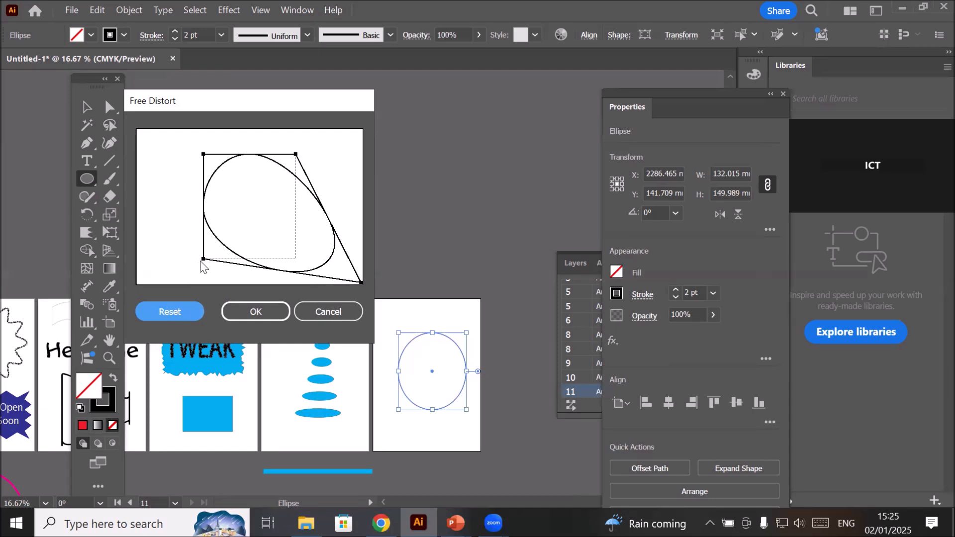
{"action": "left_click_drag", "start_coordinate": [202, 259], "coordinate": [141, 285]}
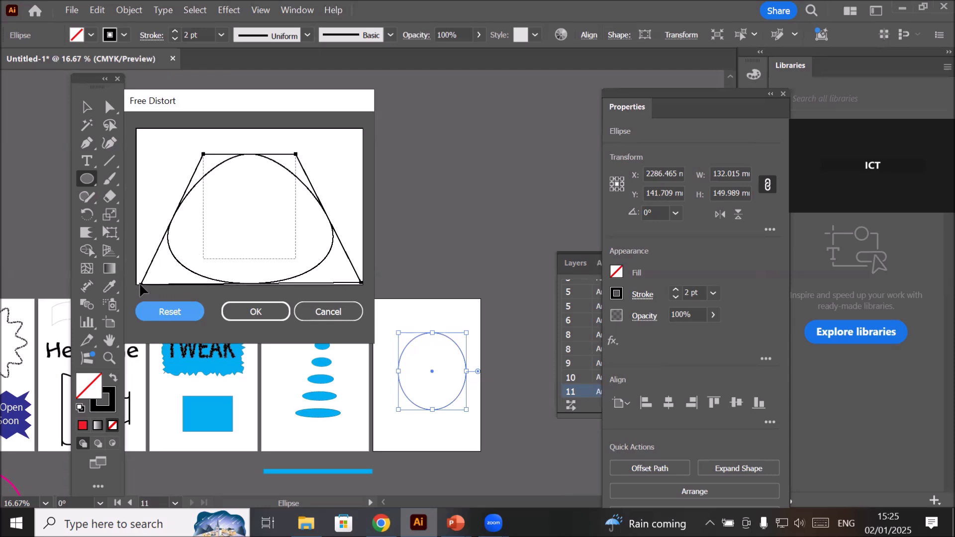
{"action": "left_click", "coordinate": [241, 313]}
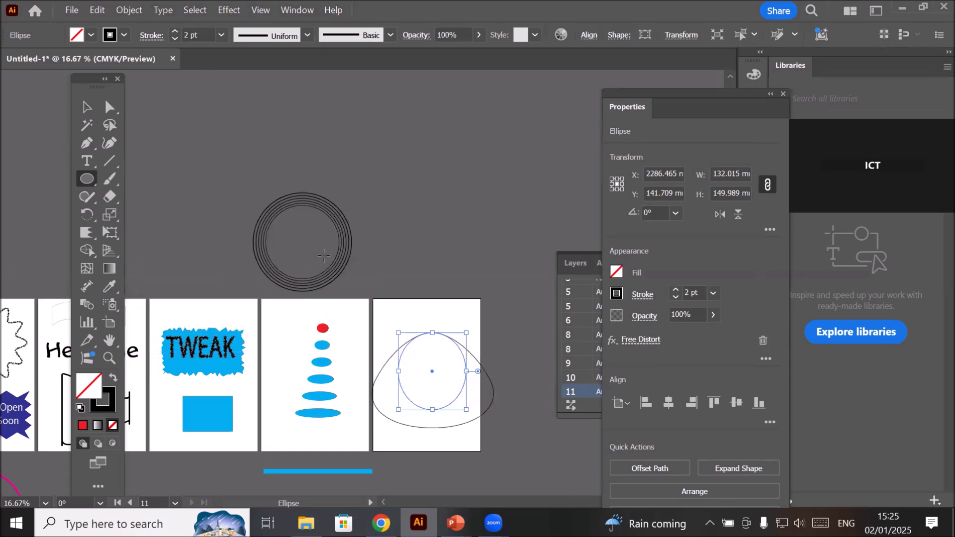
Expand the appearance of the distorted ellipse and move it onto the empty canvas above artboard 11
{"action": "left_click", "coordinate": [87, 106]}
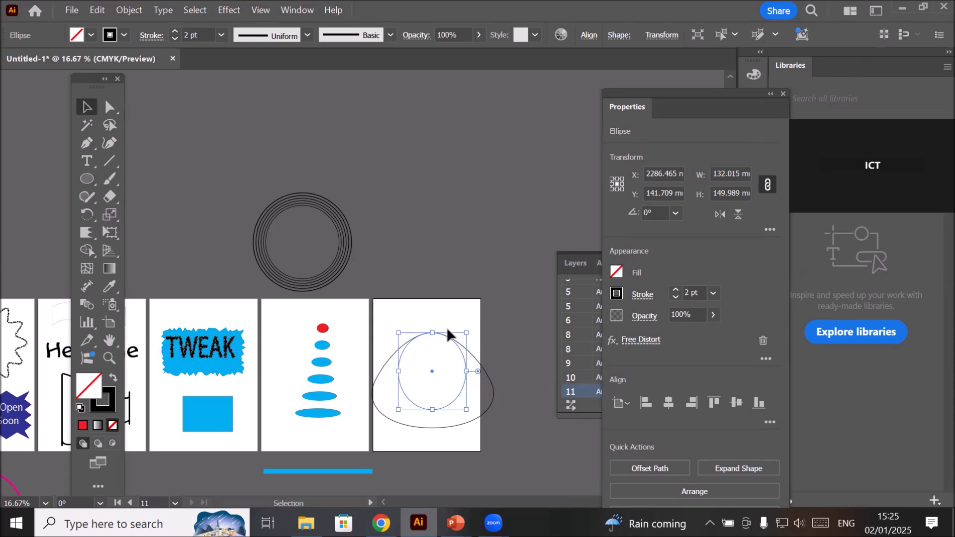
{"action": "left_click", "coordinate": [129, 12]}
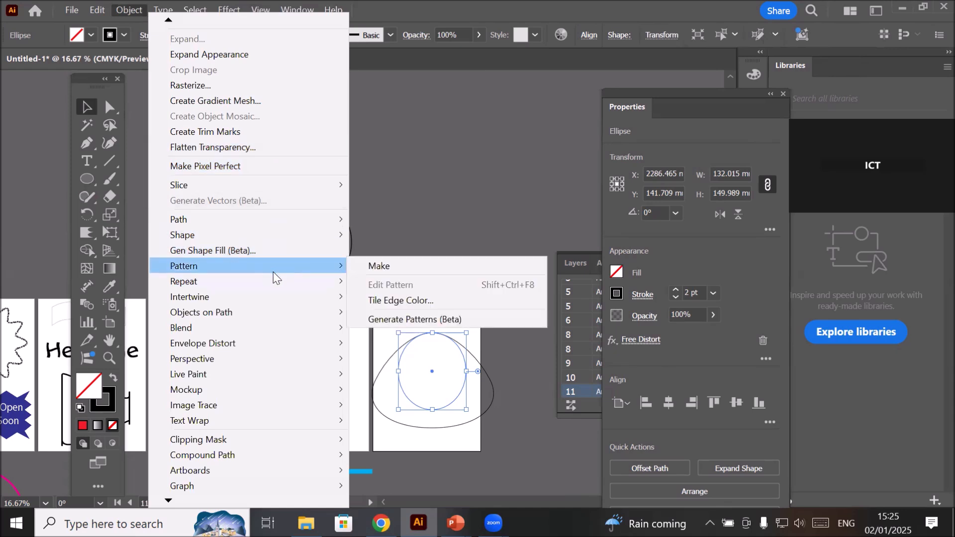
{"action": "left_click", "coordinate": [213, 53]}
{"action": "left_click", "coordinate": [474, 282]}
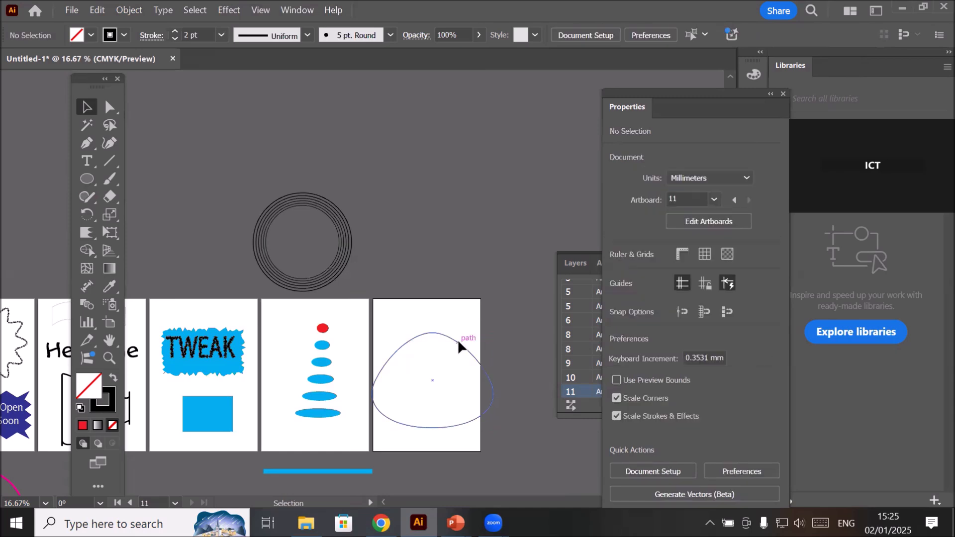
{"action": "left_click_drag", "start_coordinate": [458, 339], "coordinate": [448, 155]}
Add the point text TEXT on artboard 11 and enlarge it to about 148 mm wide
{"action": "left_click", "coordinate": [88, 161]}
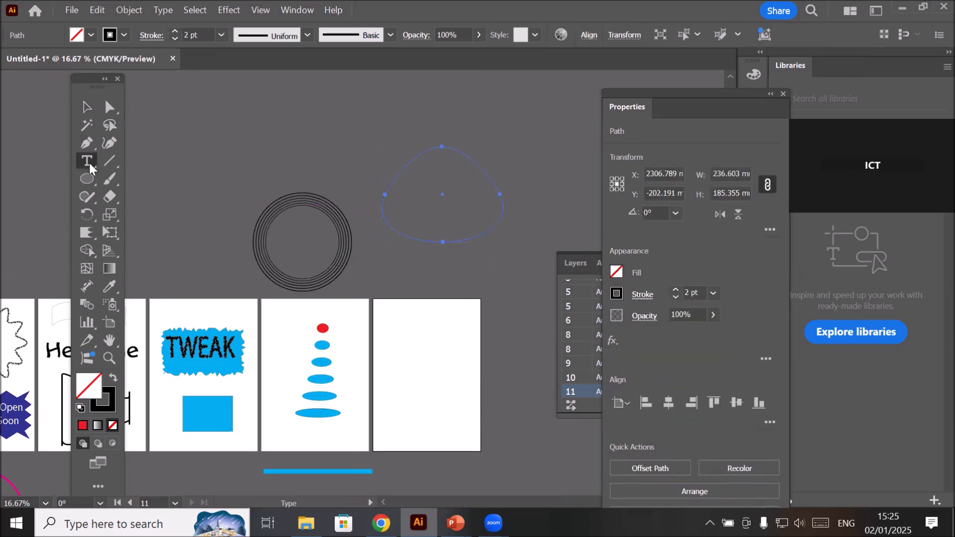
{"action": "left_click", "coordinate": [402, 368]}
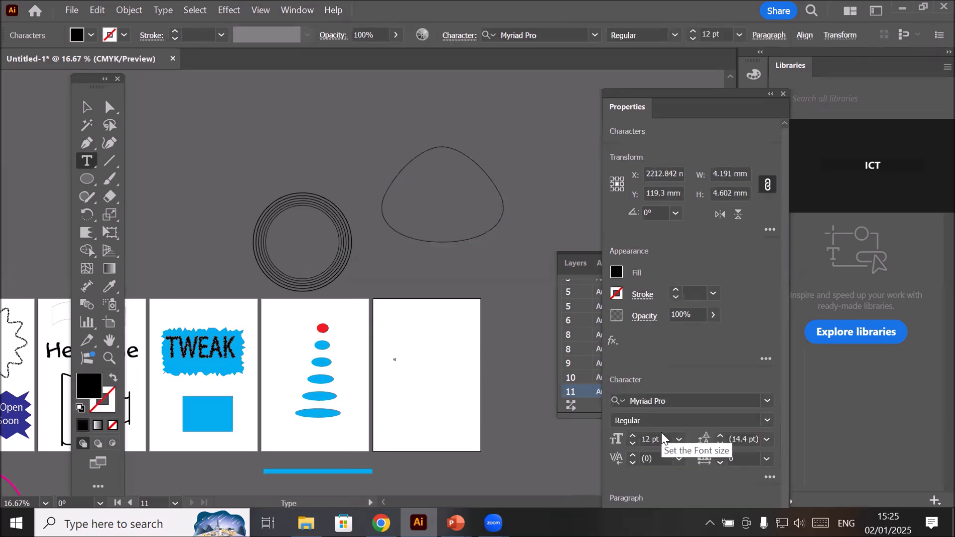
{"action": "left_click", "coordinate": [86, 107]}
{"action": "left_click_drag", "start_coordinate": [401, 366], "coordinate": [527, 455]}
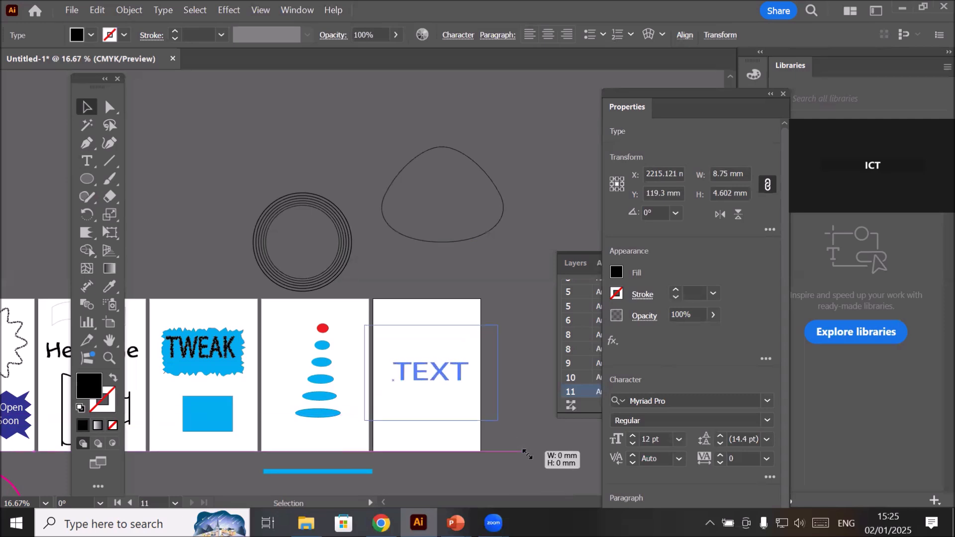
Convert the word TEXT to outlines and start a Free Distort effect on it
{"action": "right_click", "coordinate": [444, 382]}
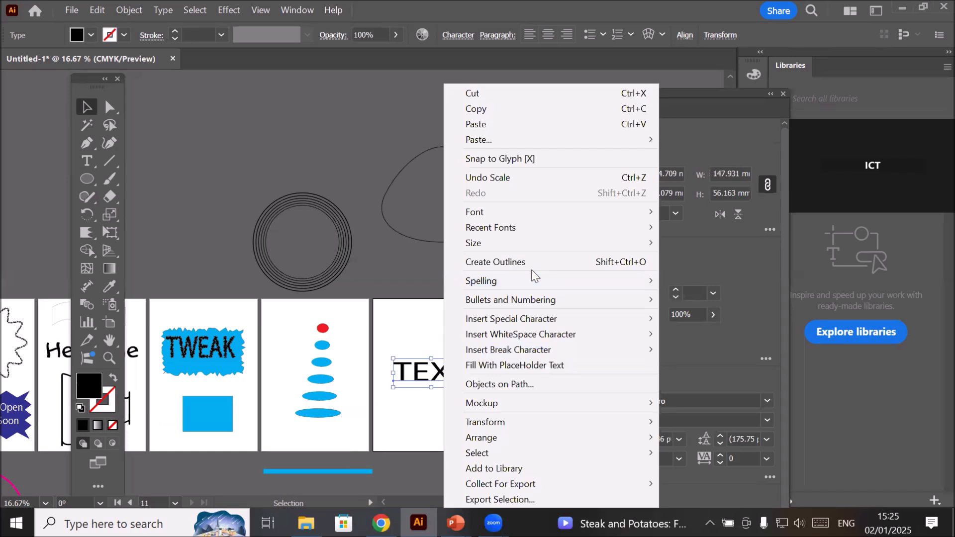
{"action": "left_click", "coordinate": [532, 265]}
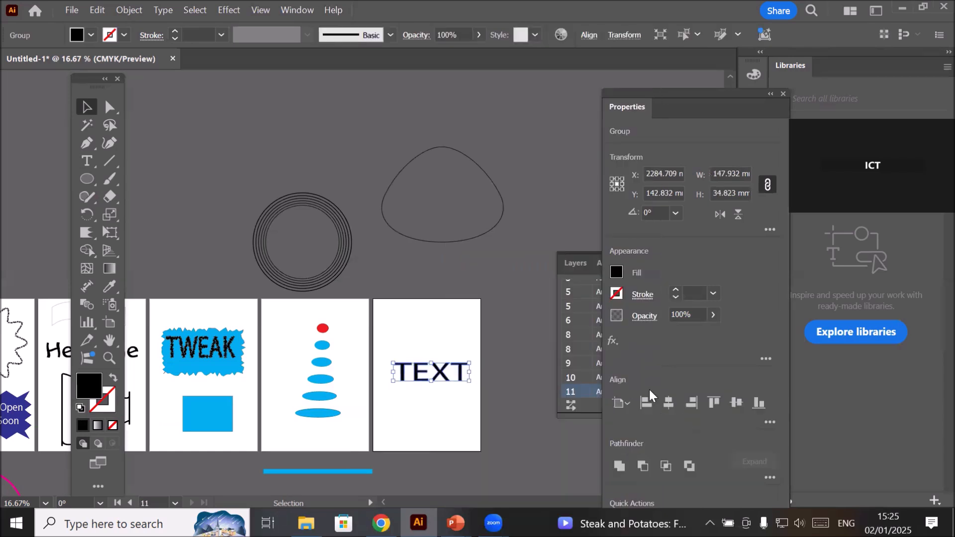
{"action": "left_click", "coordinate": [618, 338]}
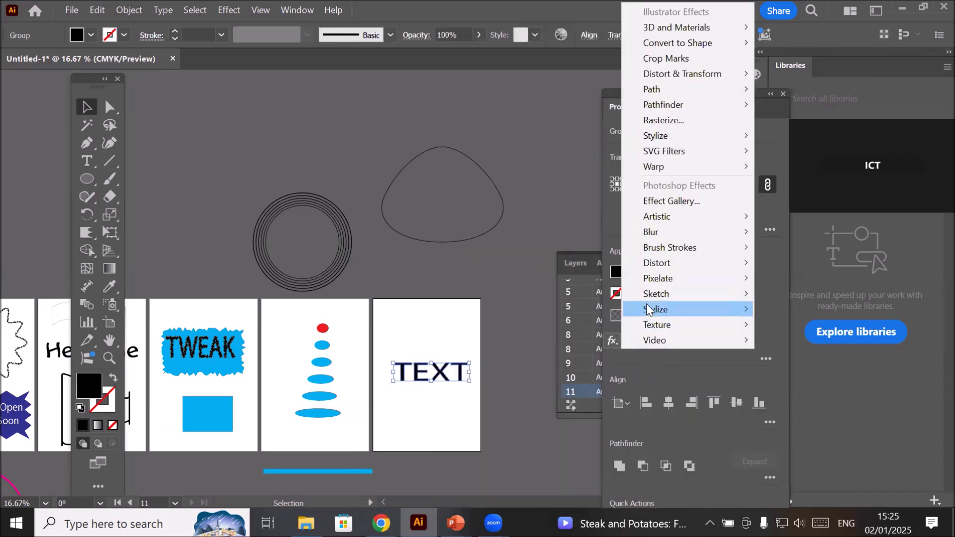
{"action": "mouse_move", "coordinate": [689, 279]}
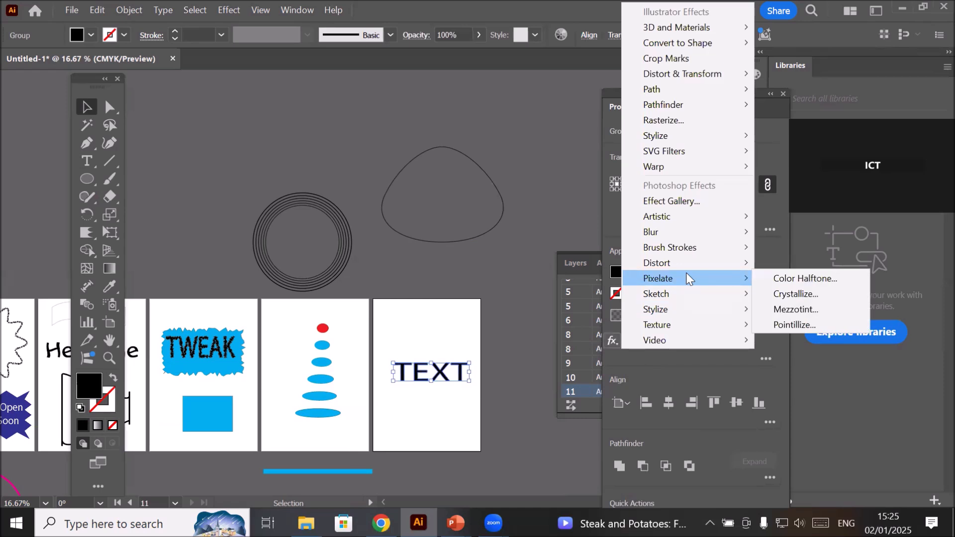
{"action": "mouse_move", "coordinate": [732, 76]}
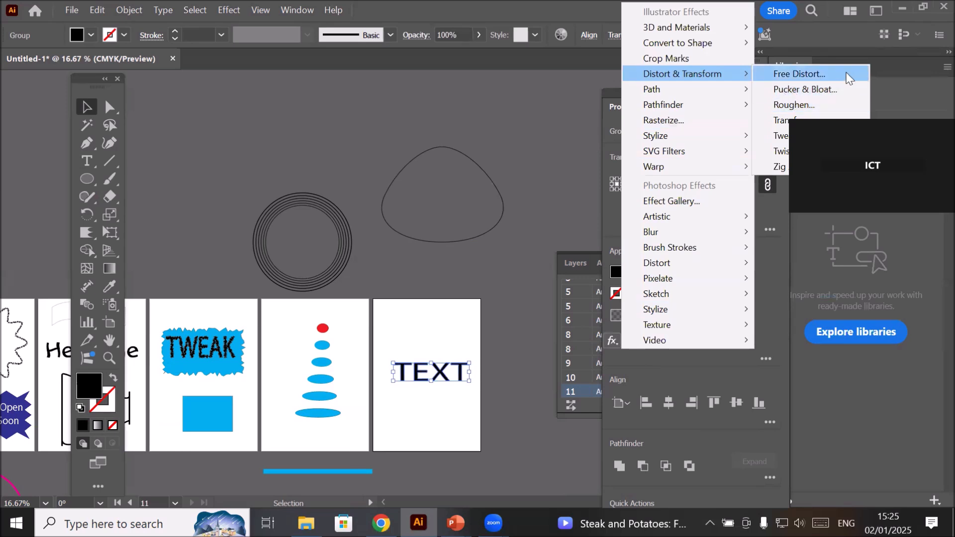
{"action": "left_click", "coordinate": [798, 74]}
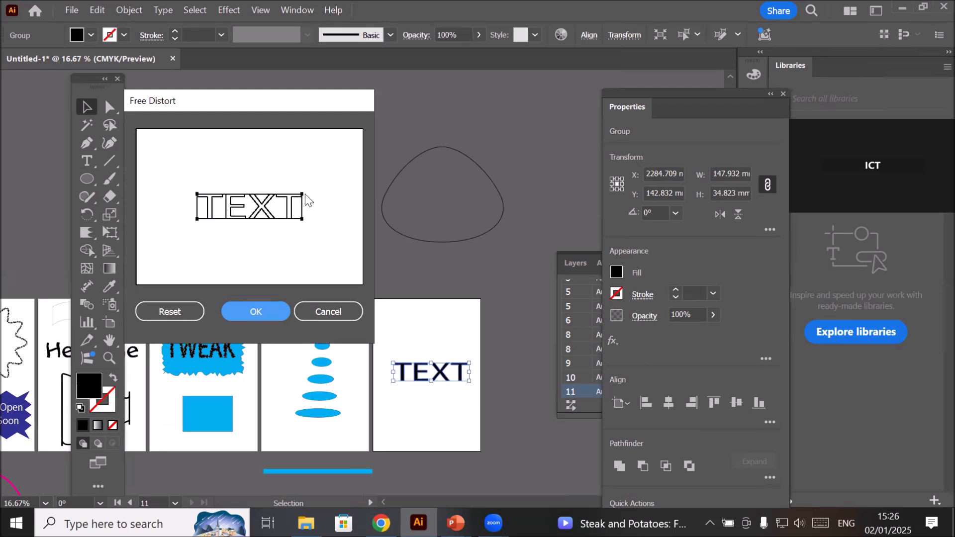
Spread the right corners of TEXT far outward vertically, pull the left corners outward to the left, and apply the Free Distort
{"action": "left_click_drag", "start_coordinate": [302, 193], "coordinate": [318, 153]}
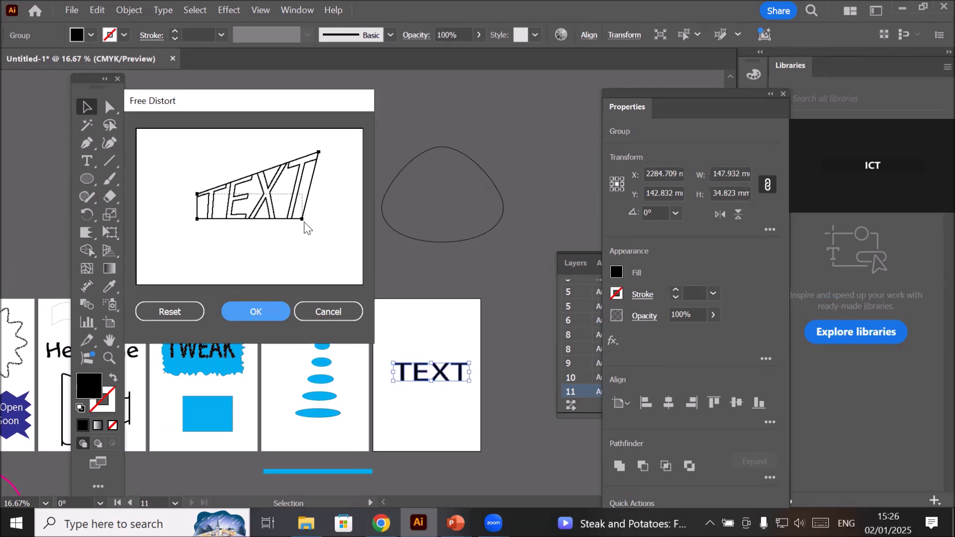
{"action": "left_click_drag", "start_coordinate": [302, 219], "coordinate": [320, 259]}
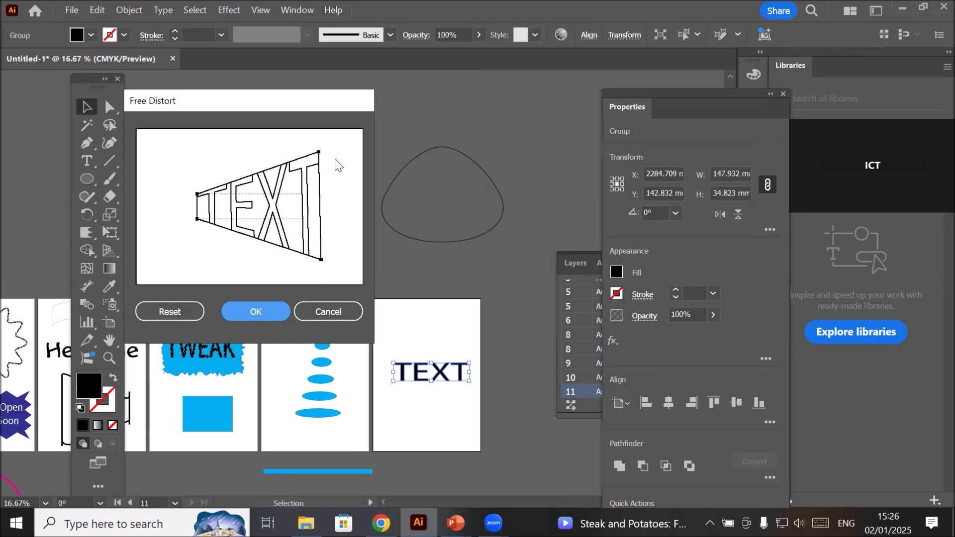
{"action": "left_click_drag", "start_coordinate": [319, 152], "coordinate": [351, 152]}
{"action": "left_click_drag", "start_coordinate": [347, 188], "coordinate": [358, 132]}
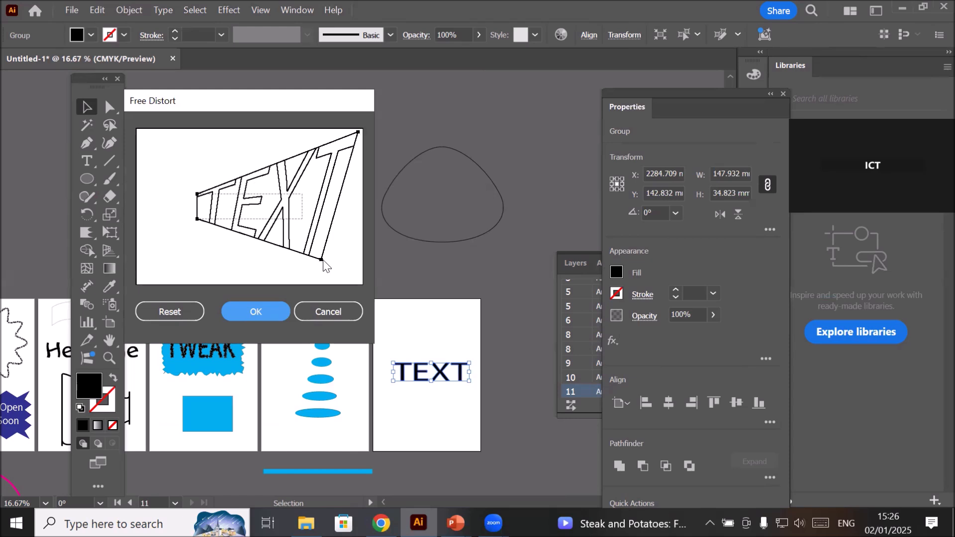
{"action": "left_click_drag", "start_coordinate": [322, 261], "coordinate": [362, 282]}
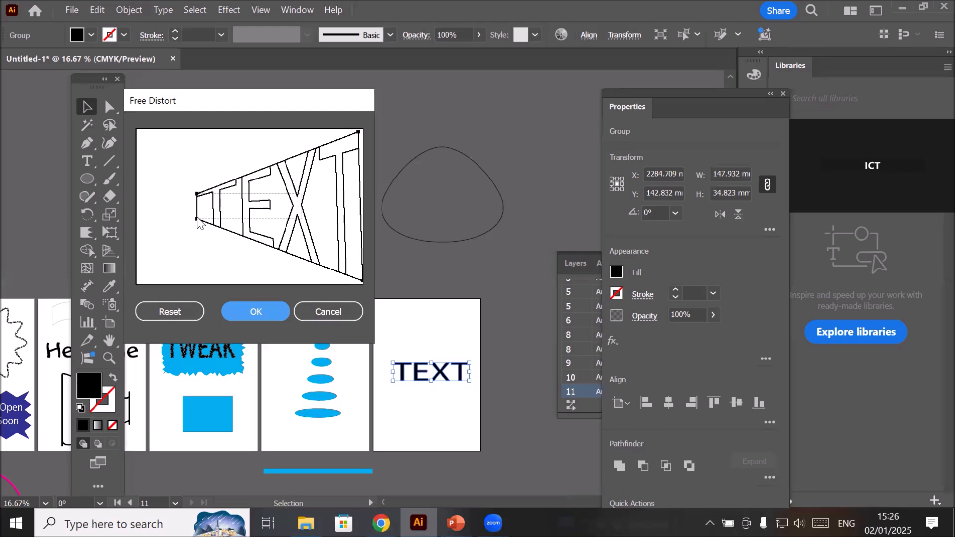
{"action": "left_click_drag", "start_coordinate": [197, 221], "coordinate": [130, 226]}
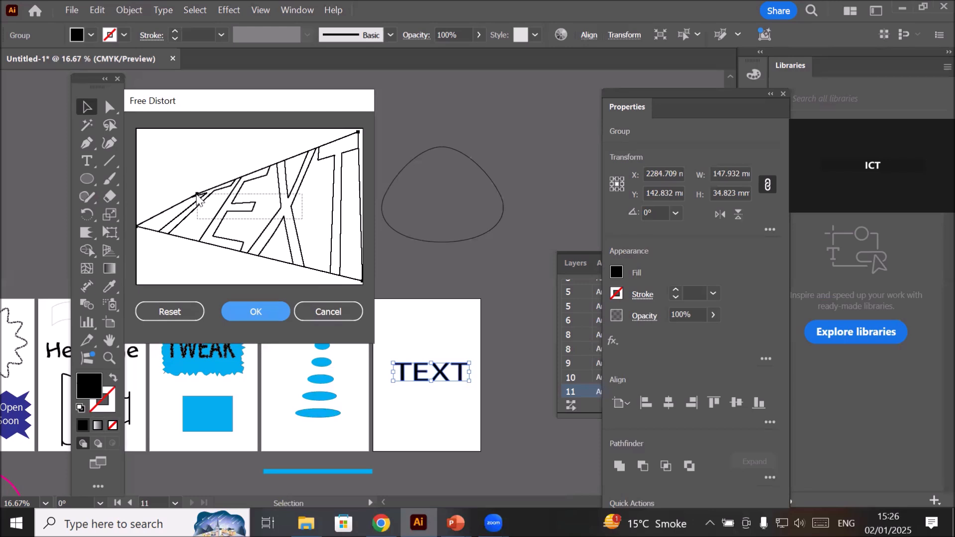
{"action": "left_click_drag", "start_coordinate": [198, 198], "coordinate": [138, 186]}
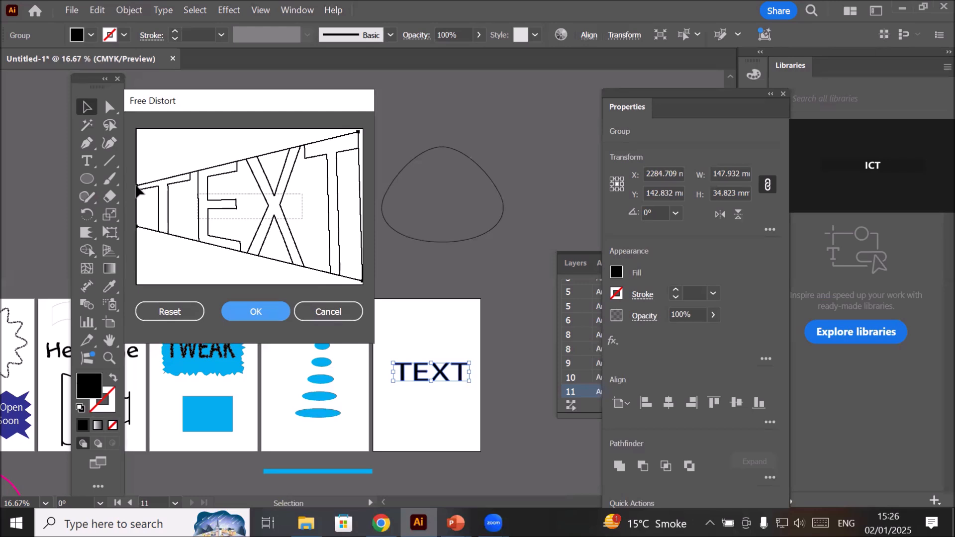
{"action": "left_click", "coordinate": [258, 312]}
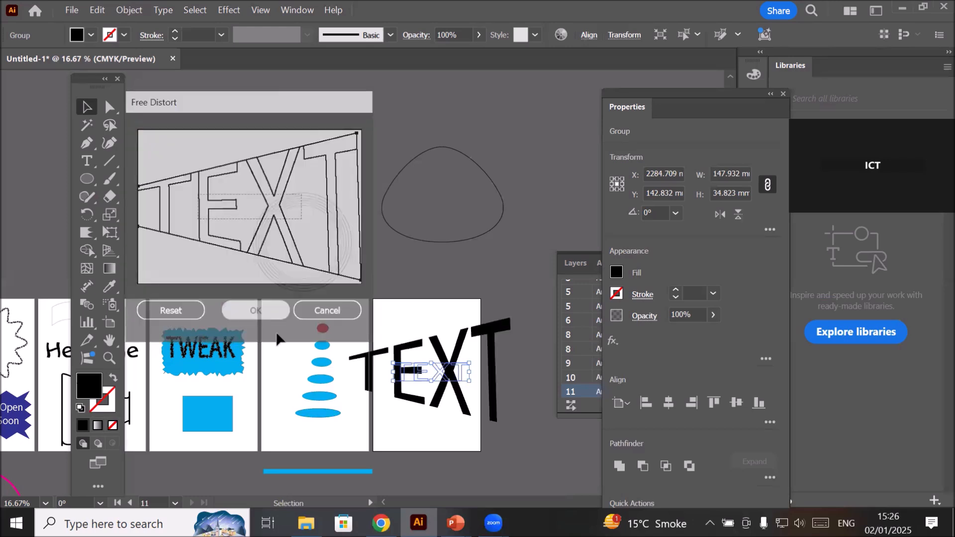
Expand the appearance of the distorted TEXT and move it right so its first letter sits inside artboard 11
{"action": "scroll", "coordinate": [478, 440], "scroll_direction": "up", "scroll_amount": 1}
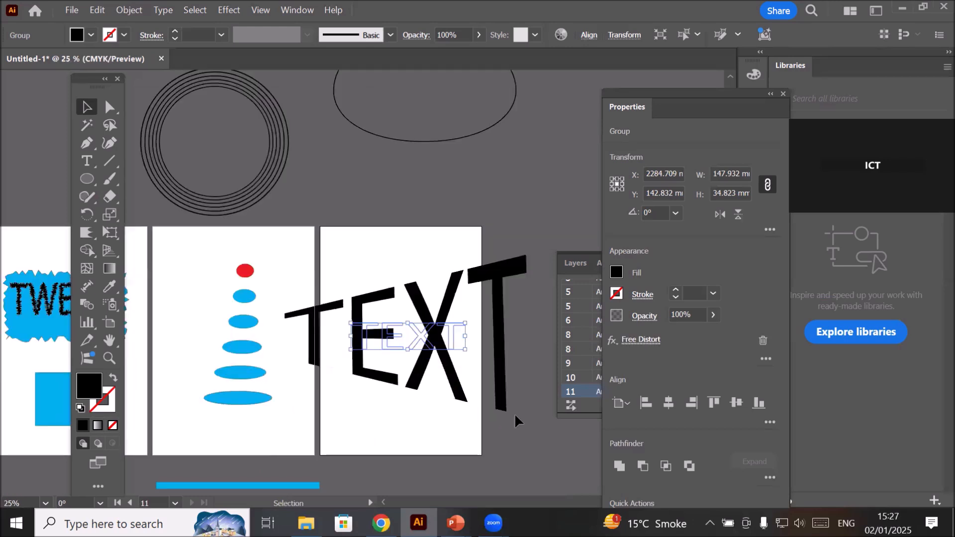
{"action": "left_click", "coordinate": [131, 11]}
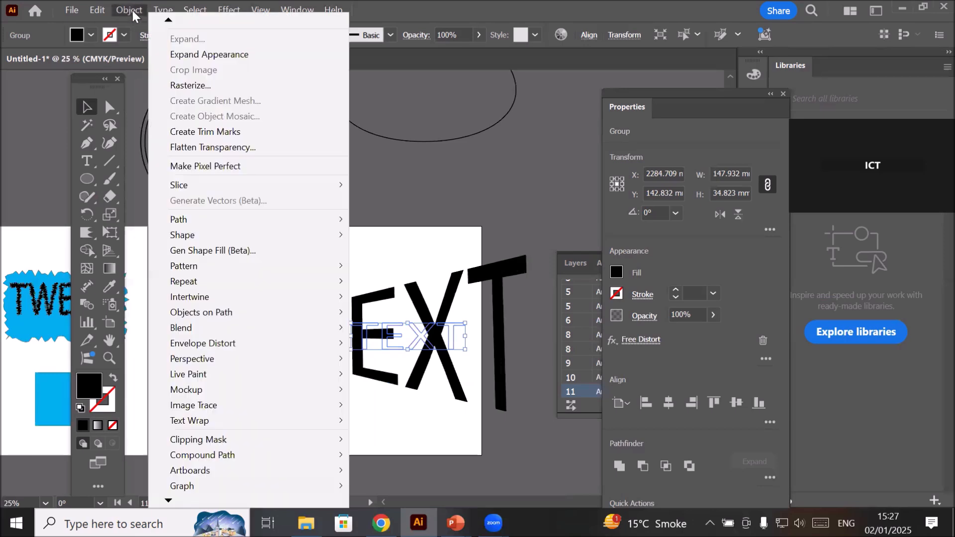
{"action": "left_click", "coordinate": [374, 186]}
{"action": "left_click", "coordinate": [509, 231]}
{"action": "left_click_drag", "start_coordinate": [360, 319], "coordinate": [396, 328]}
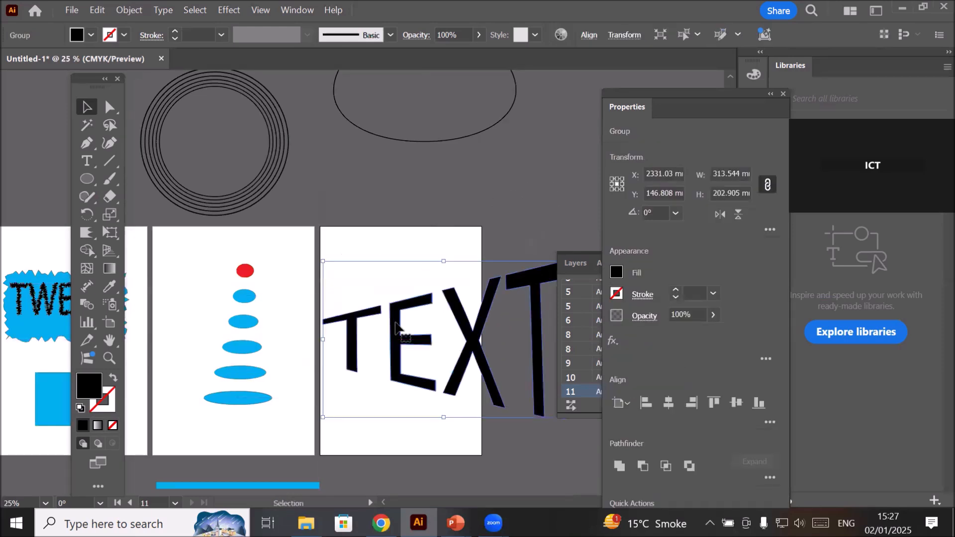
Activate the Free Transform tool for the expanded TEXT lettering
{"action": "left_click", "coordinate": [110, 218]}
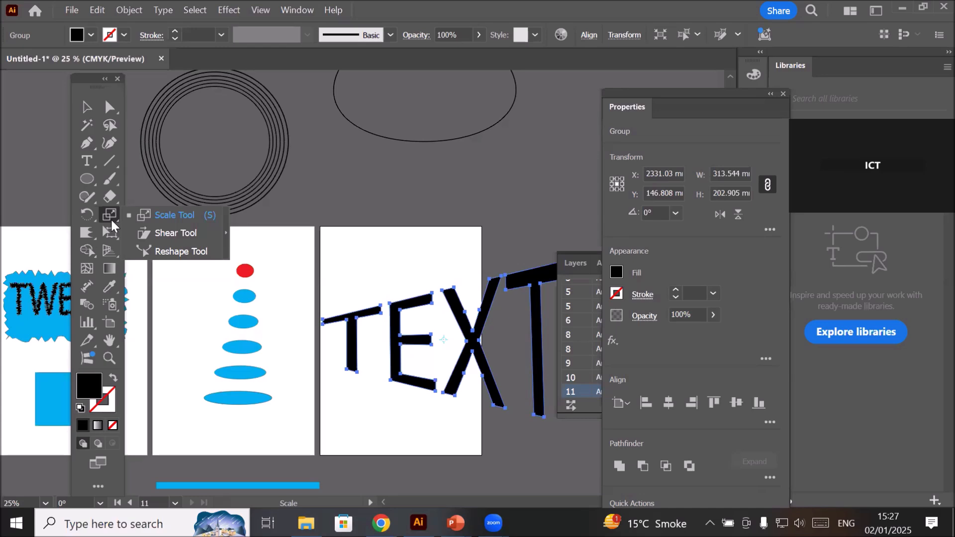
{"action": "left_click", "coordinate": [114, 233]}
{"action": "left_click", "coordinate": [114, 233]}
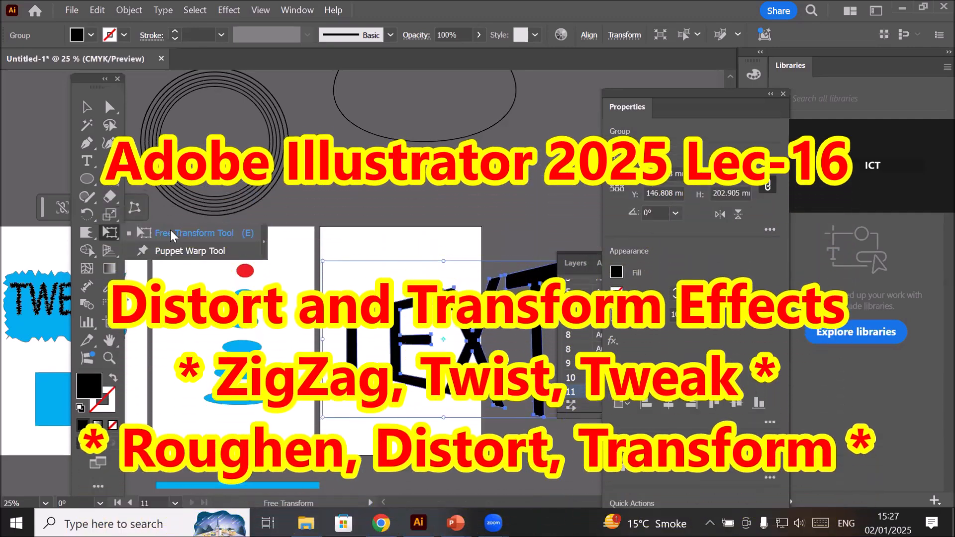
{"action": "left_click", "coordinate": [171, 231]}
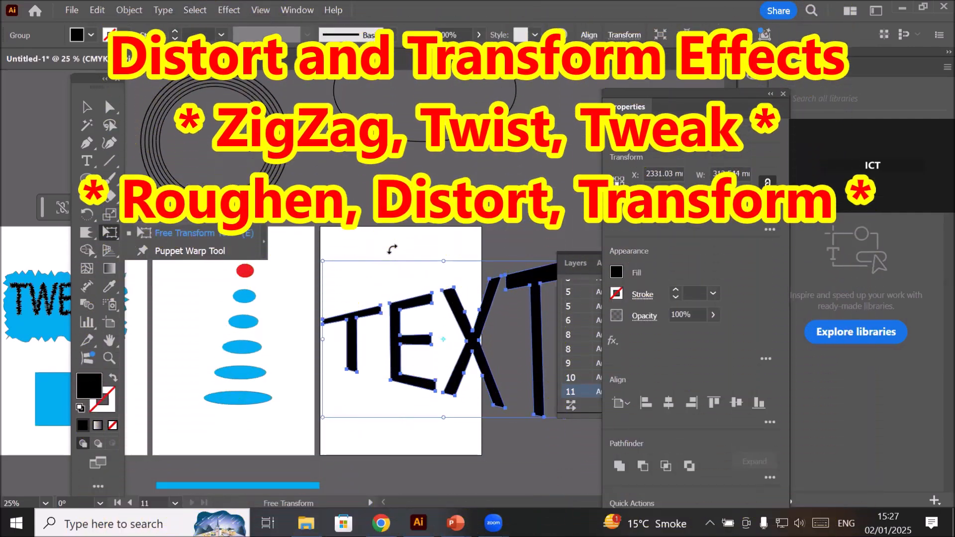